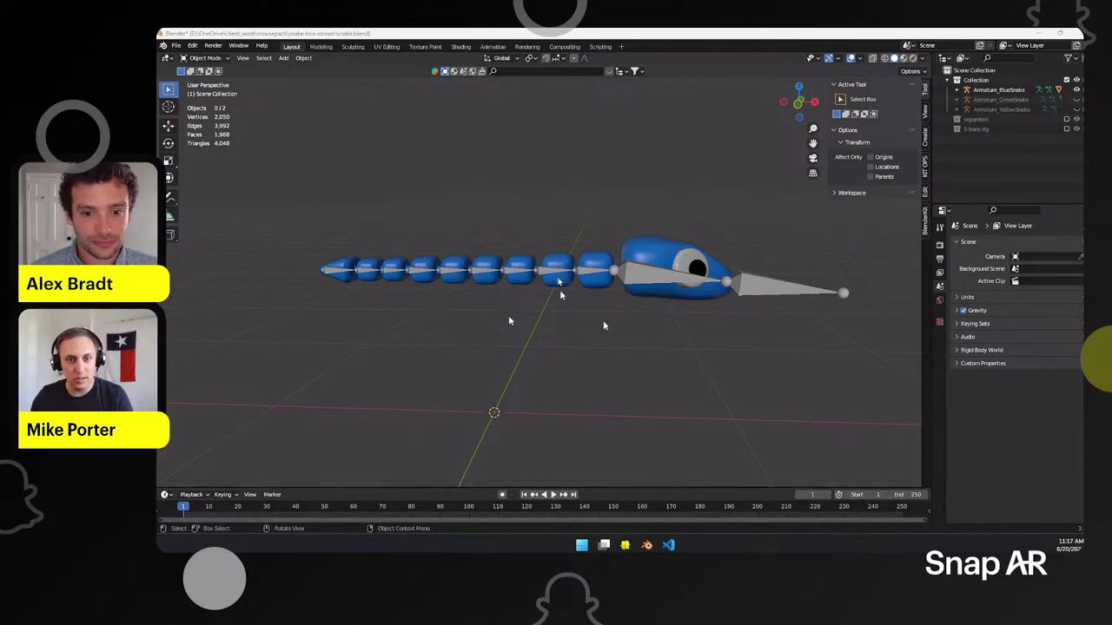
Step: Select the BlueSnake mesh and show the 5 bone rig collection in the scene alongside it
{"action": "middle_click_drag", "start_coordinate": [519, 324], "coordinate": [562, 329]}
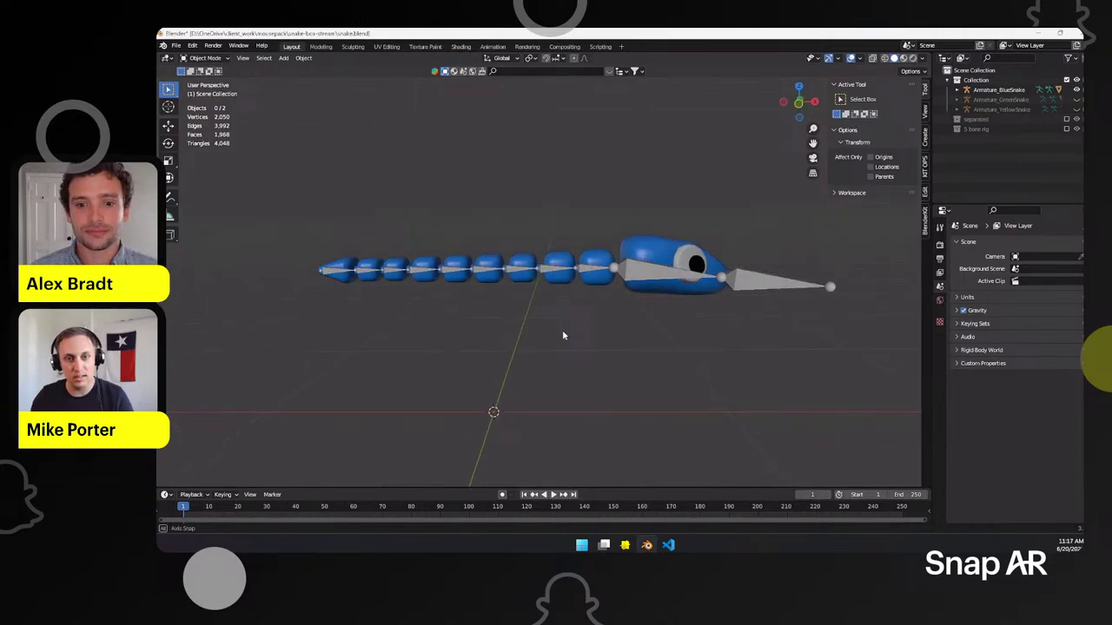
{"action": "left_click", "coordinate": [562, 273]}
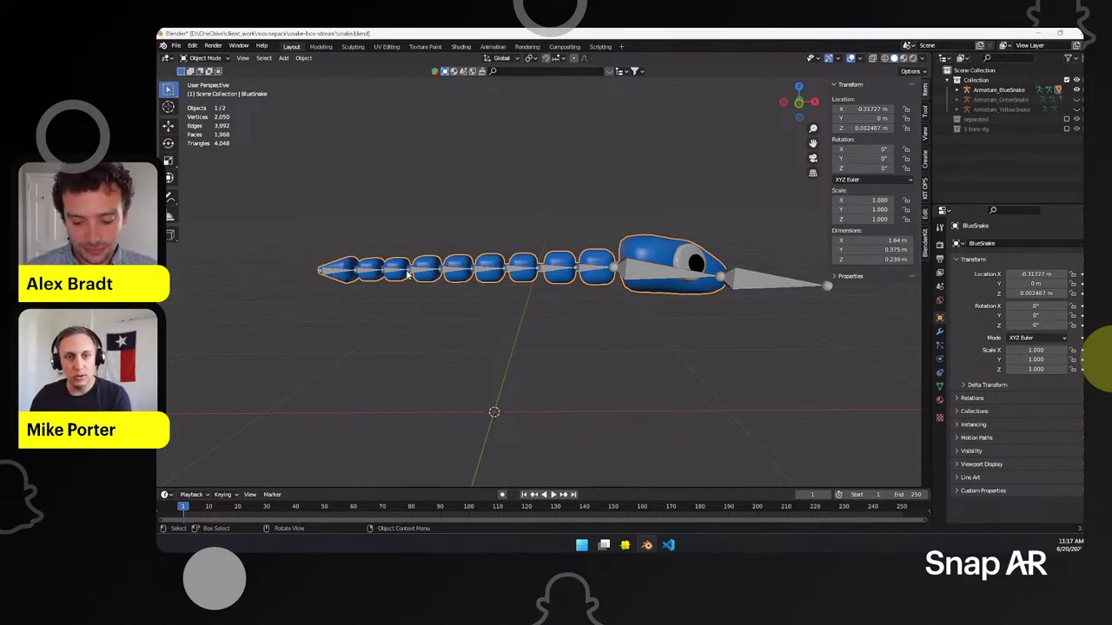
{"action": "left_click", "coordinate": [1067, 129]}
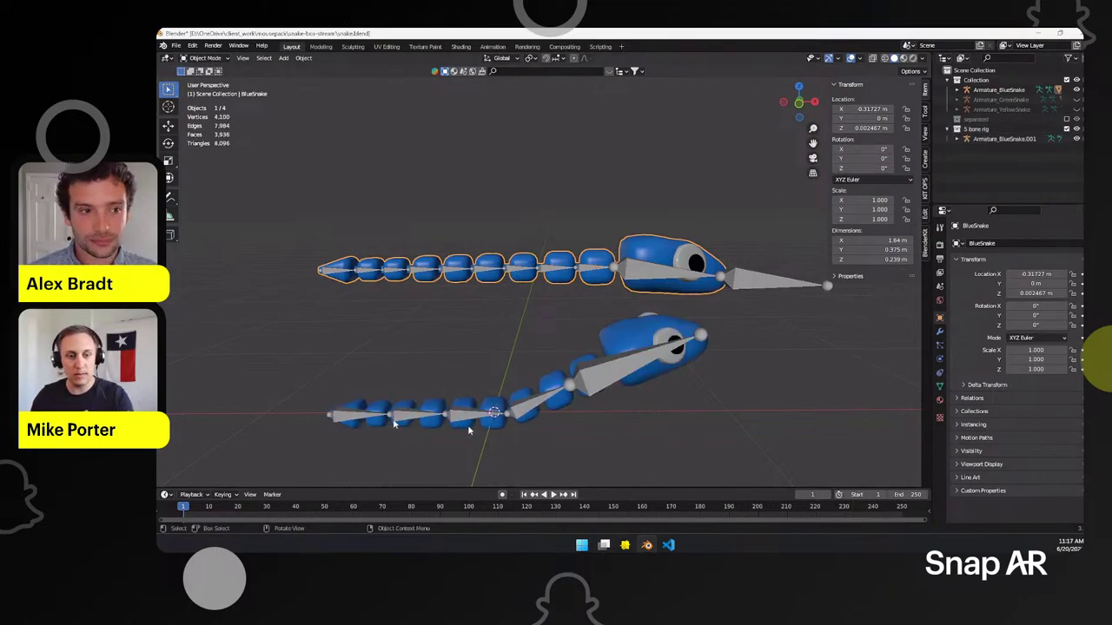
Step: Put the five-bone snake armature into Pose Mode and try a free trackball rotation of the bone directly behind the head bone
{"action": "middle_click_drag", "start_coordinate": [608, 365], "coordinate": [591, 262]}
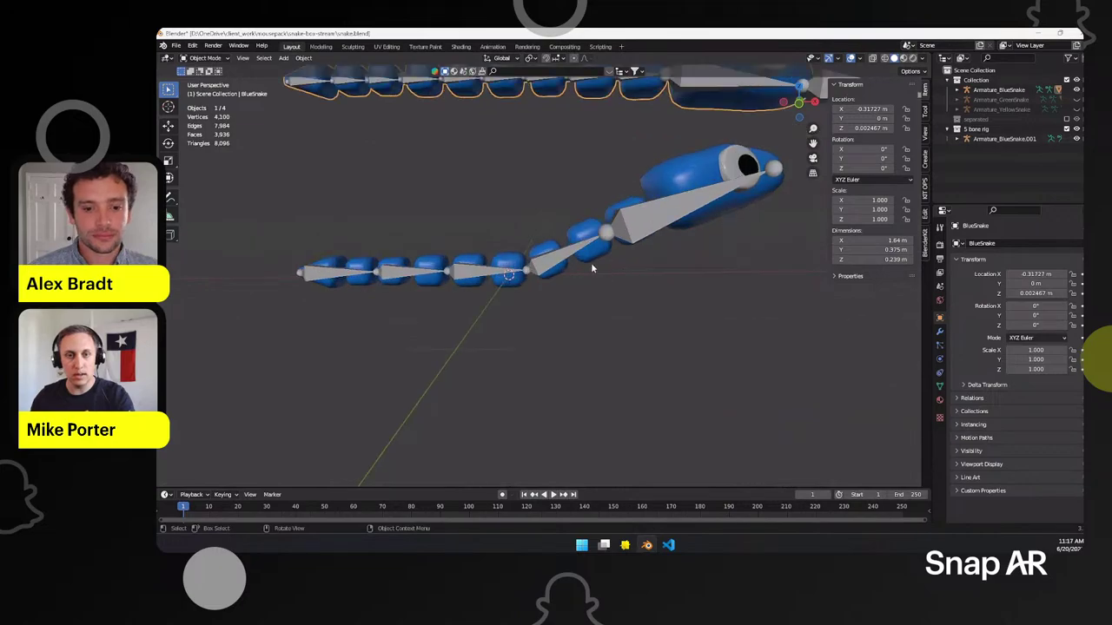
{"action": "scroll", "coordinate": [591, 262], "scroll_direction": "up", "scroll_amount": 5}
{"action": "left_click", "coordinate": [556, 246]}
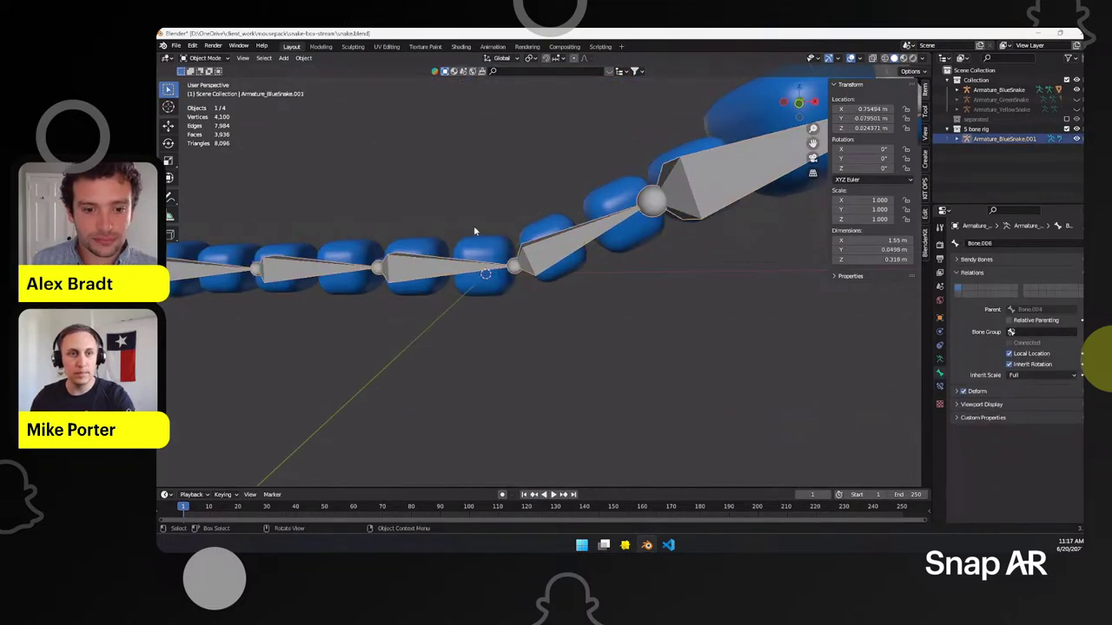
{"action": "left_click", "coordinate": [201, 57]}
{"action": "left_click", "coordinate": [209, 91]}
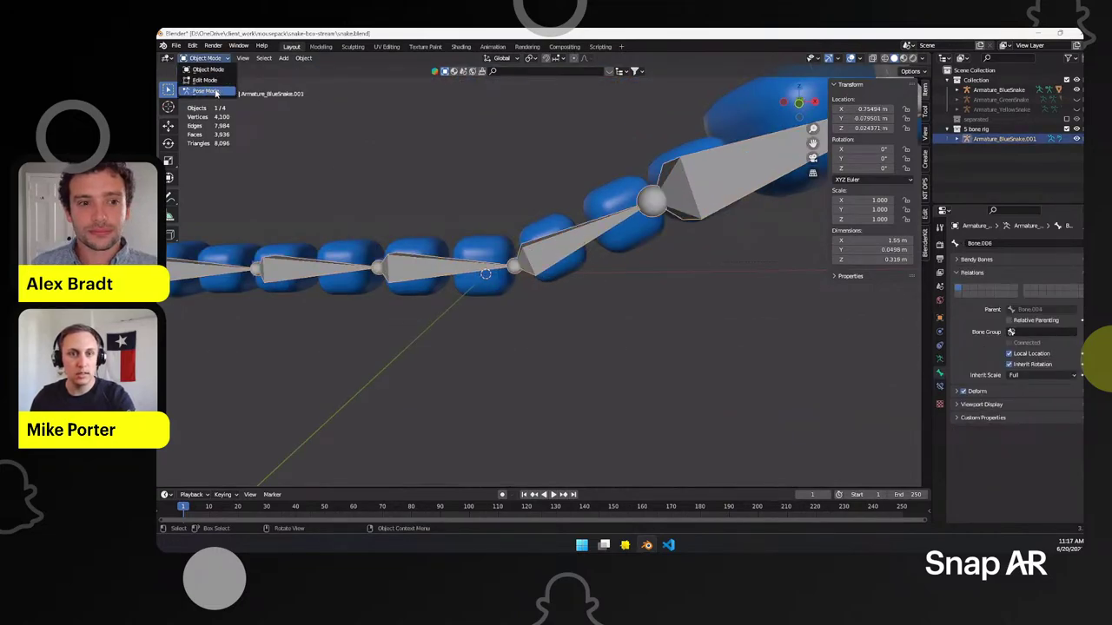
{"action": "key", "text": "r"}
{"action": "key", "text": "r"}
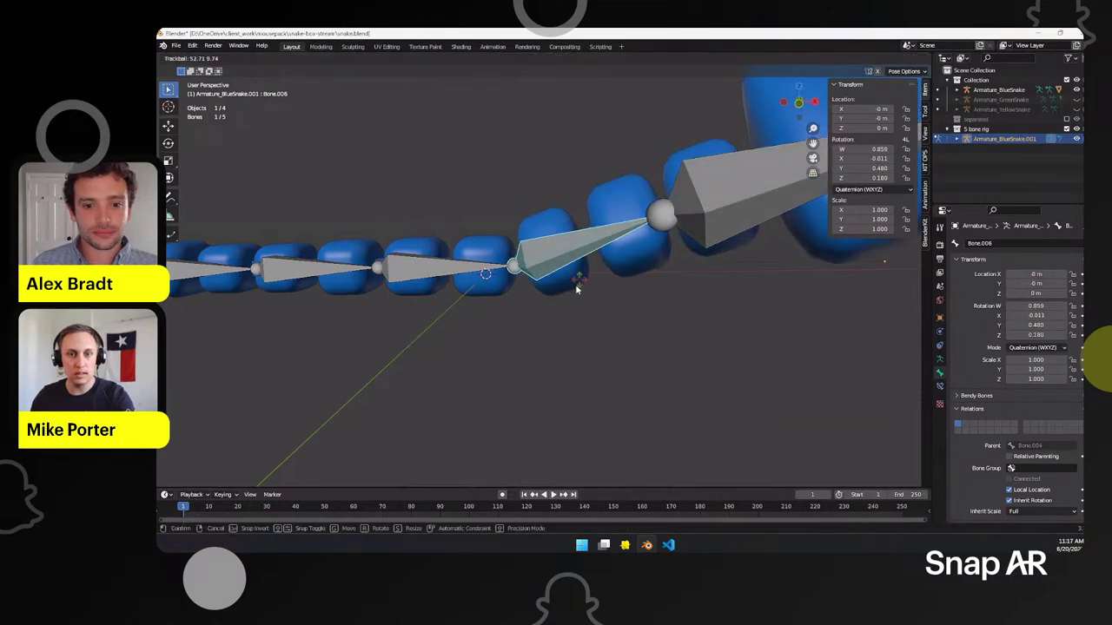
{"action": "left_click", "coordinate": [596, 223]}
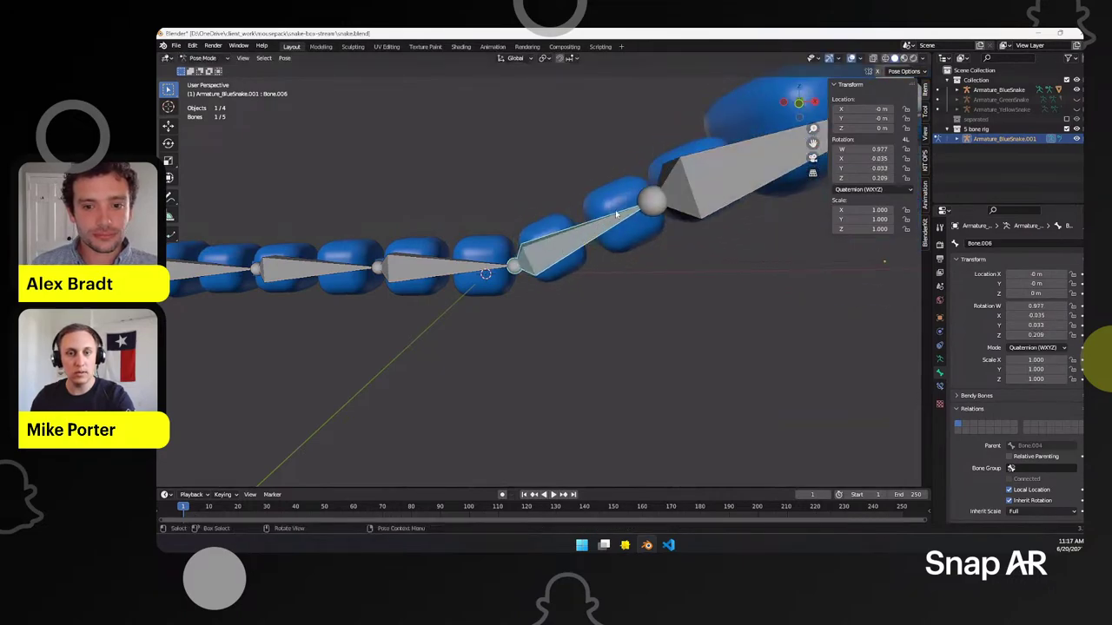
{"action": "scroll", "coordinate": [607, 242], "scroll_direction": "down", "scroll_amount": 5}
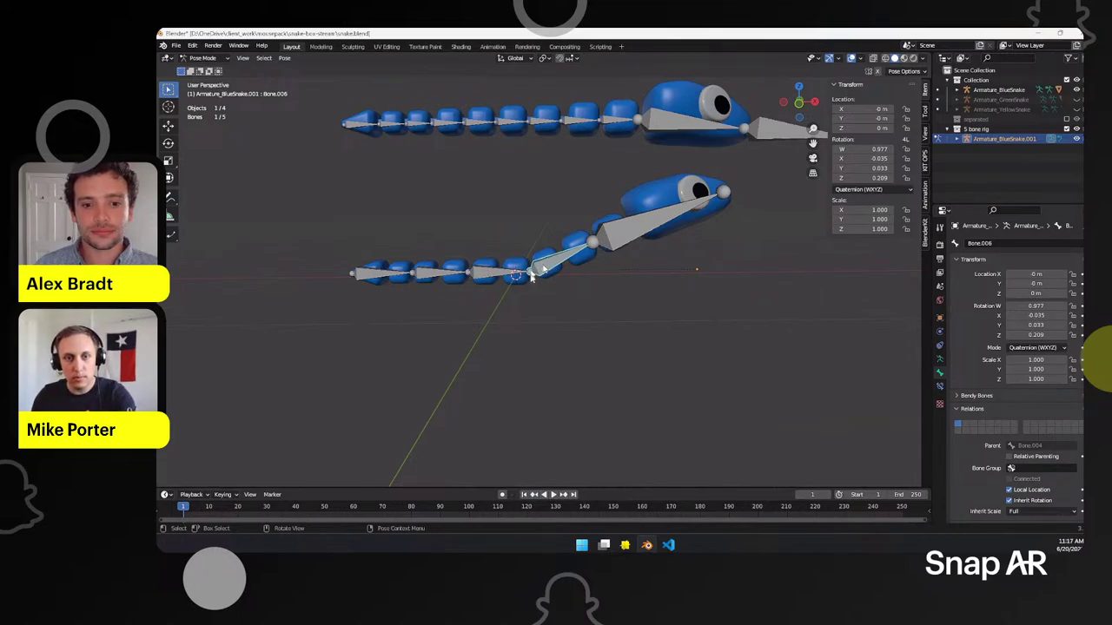
{"action": "scroll", "coordinate": [531, 276], "scroll_direction": "up", "scroll_amount": 4}
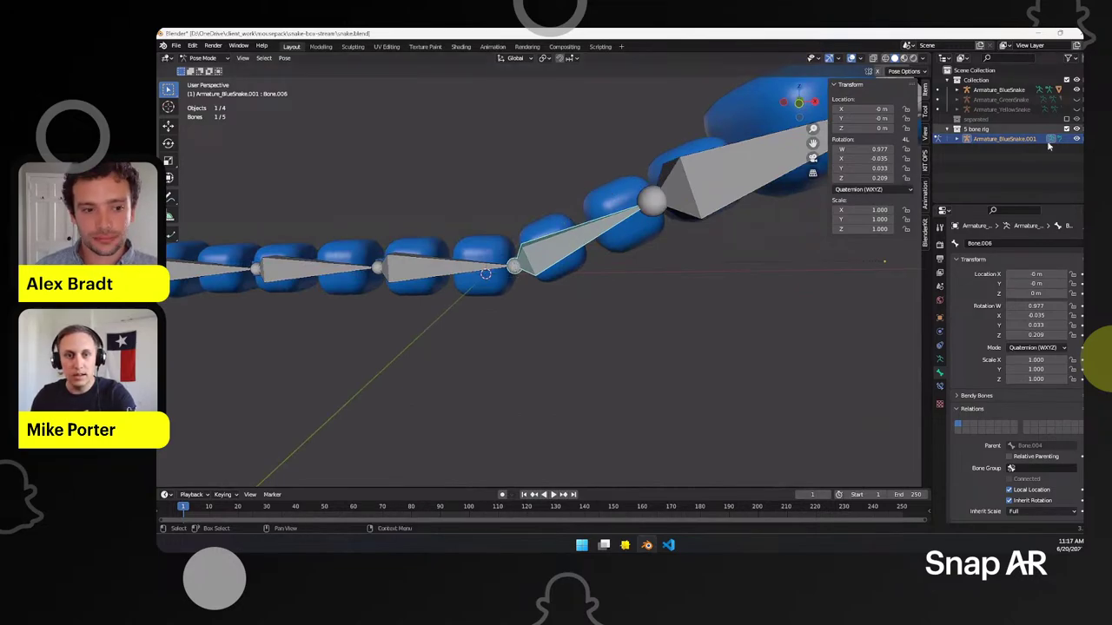
Step: Switch the five-bone armature to Edit Mode and try rotating its middle bone
{"action": "key", "text": "Tab"}
{"action": "scroll", "coordinate": [508, 275], "scroll_direction": "down", "scroll_amount": 3}
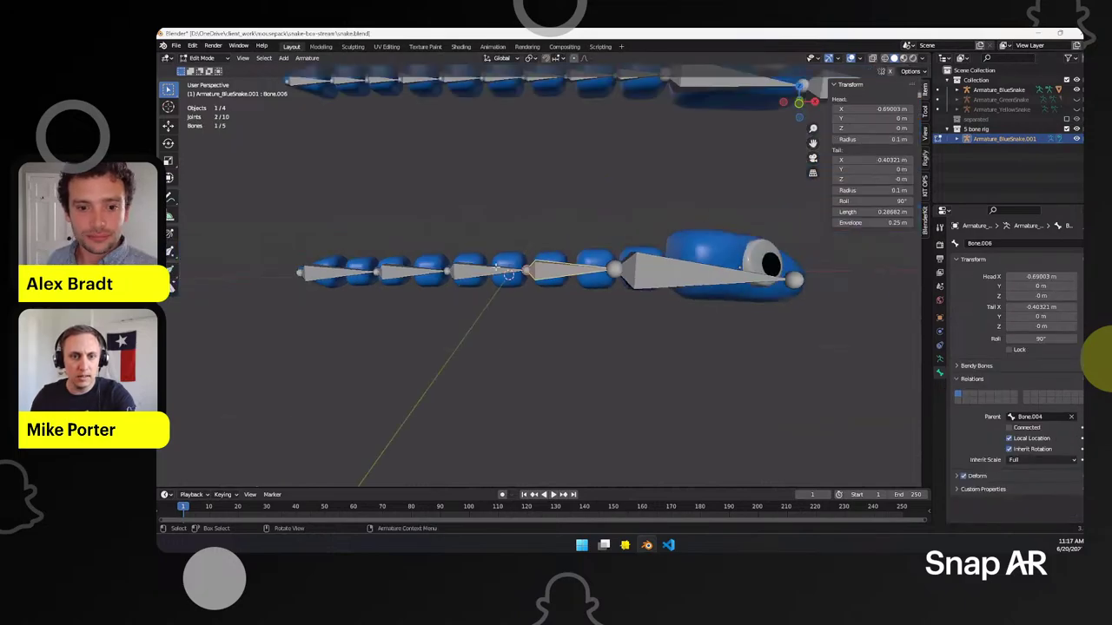
{"action": "left_click", "coordinate": [508, 274]}
{"action": "key", "text": "r"}
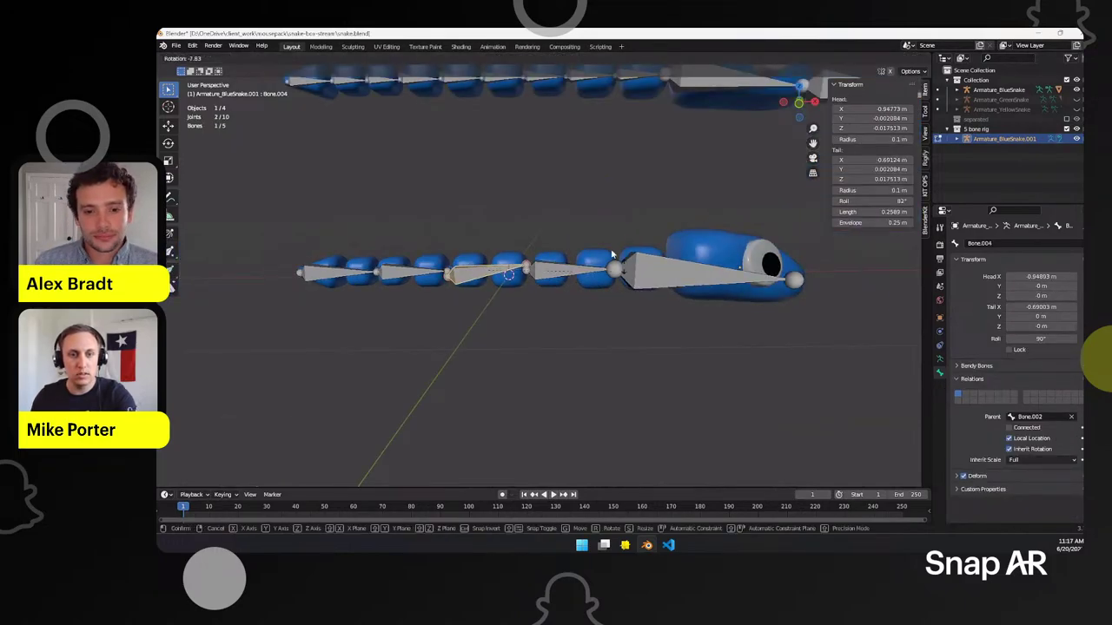
{"action": "key", "text": "Escape"}
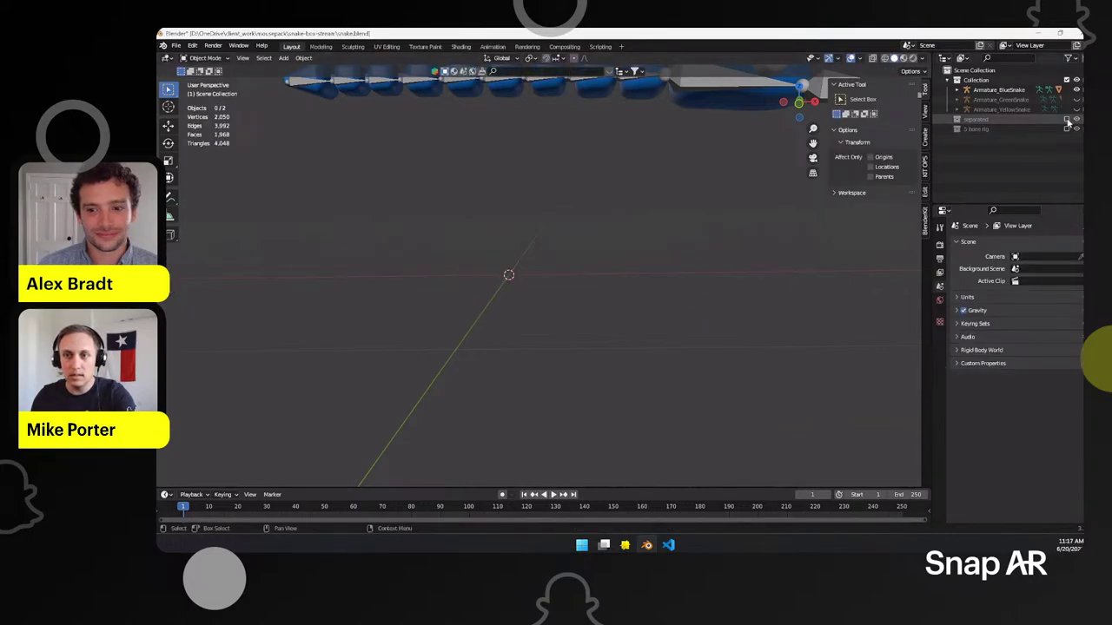
Step: Examine how the snake in the separated collection is split by selecting its pieces, from the body segments to the head
{"action": "middle_click_drag", "start_coordinate": [799, 256], "coordinate": [442, 269]}
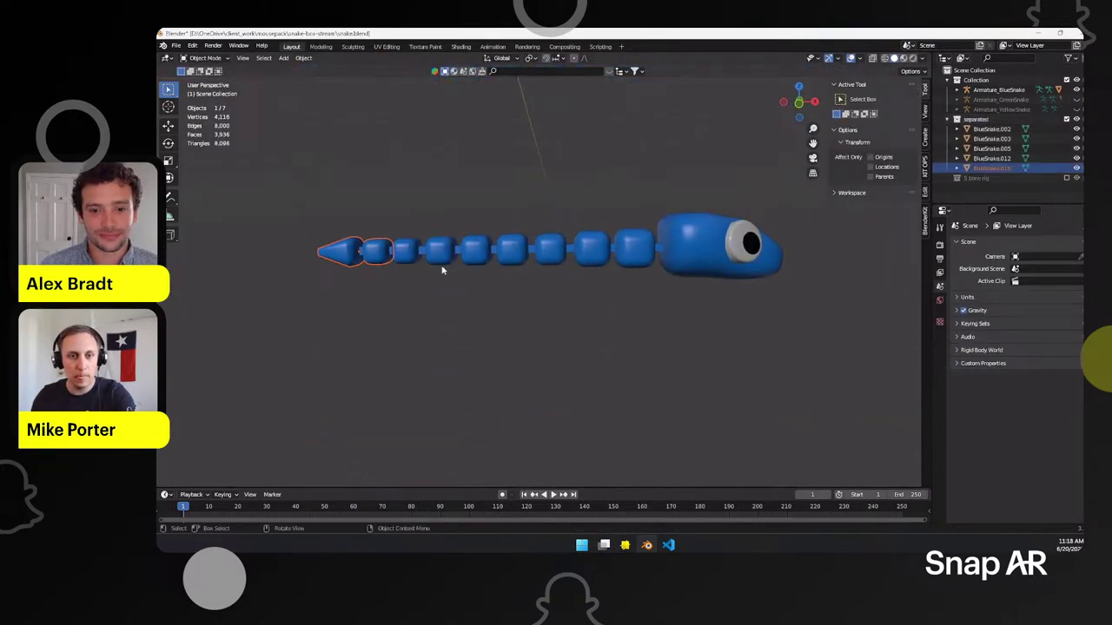
{"action": "left_click", "coordinate": [434, 254]}
{"action": "left_click", "coordinate": [521, 252]}
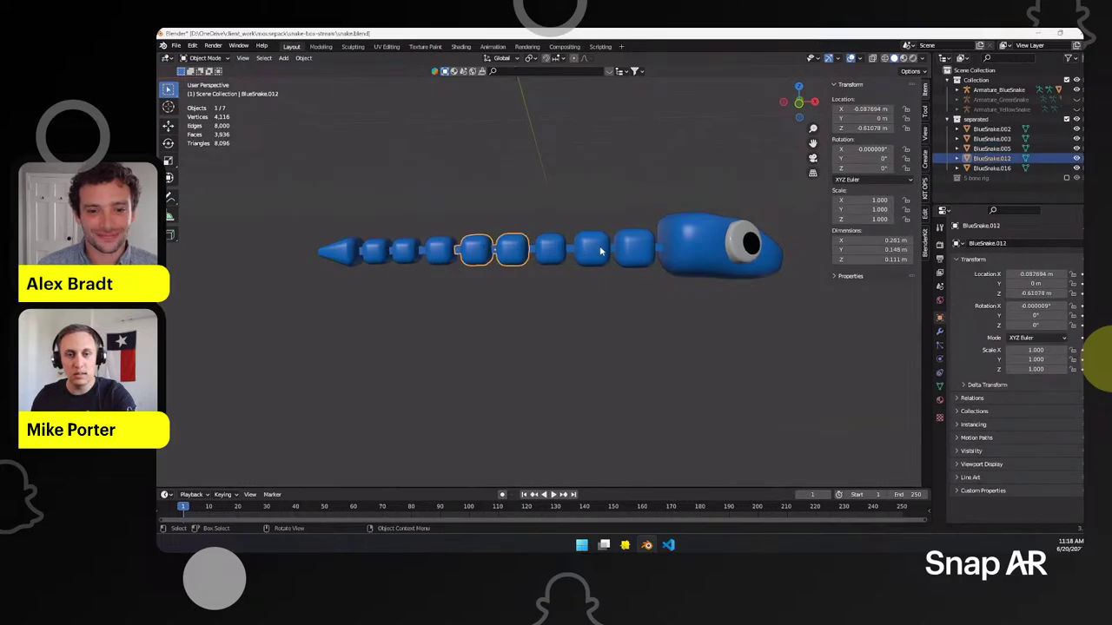
{"action": "left_click", "coordinate": [622, 251]}
{"action": "left_click", "coordinate": [693, 247]}
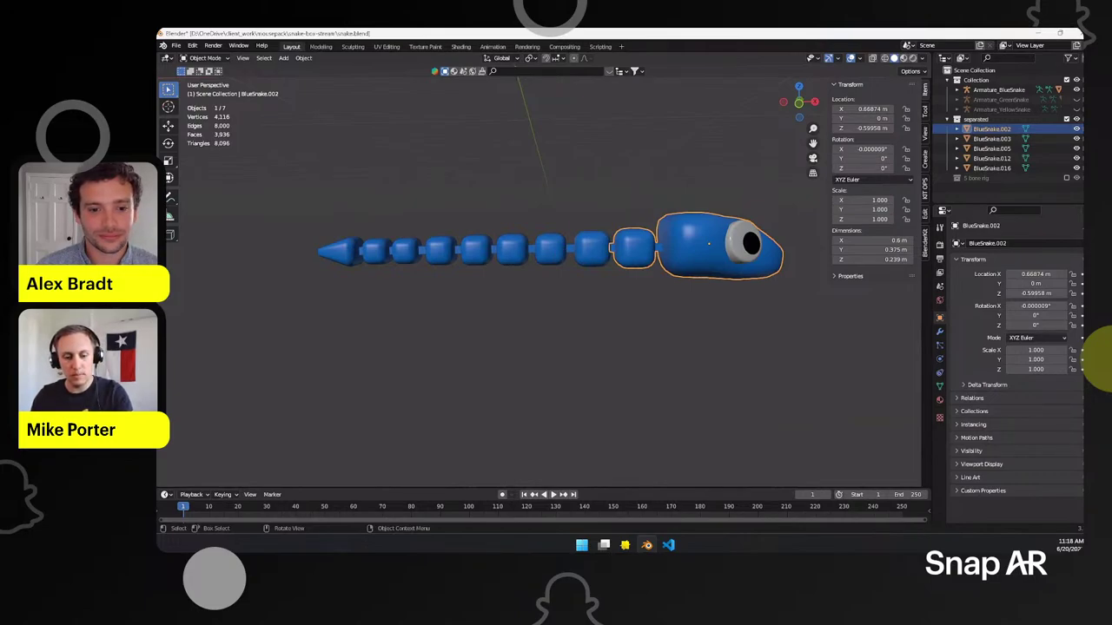
{"action": "left_click", "coordinate": [478, 251]}
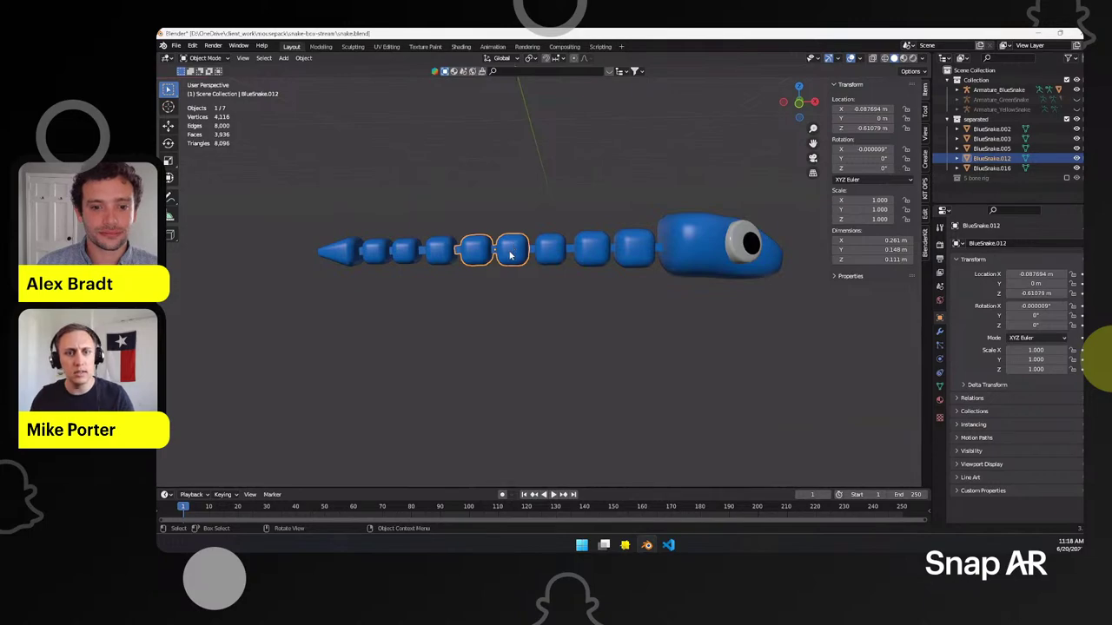
{"action": "scroll", "coordinate": [507, 255], "scroll_direction": "up", "scroll_amount": 2}
{"action": "middle_click_drag", "start_coordinate": [487, 241], "coordinate": [499, 222]}
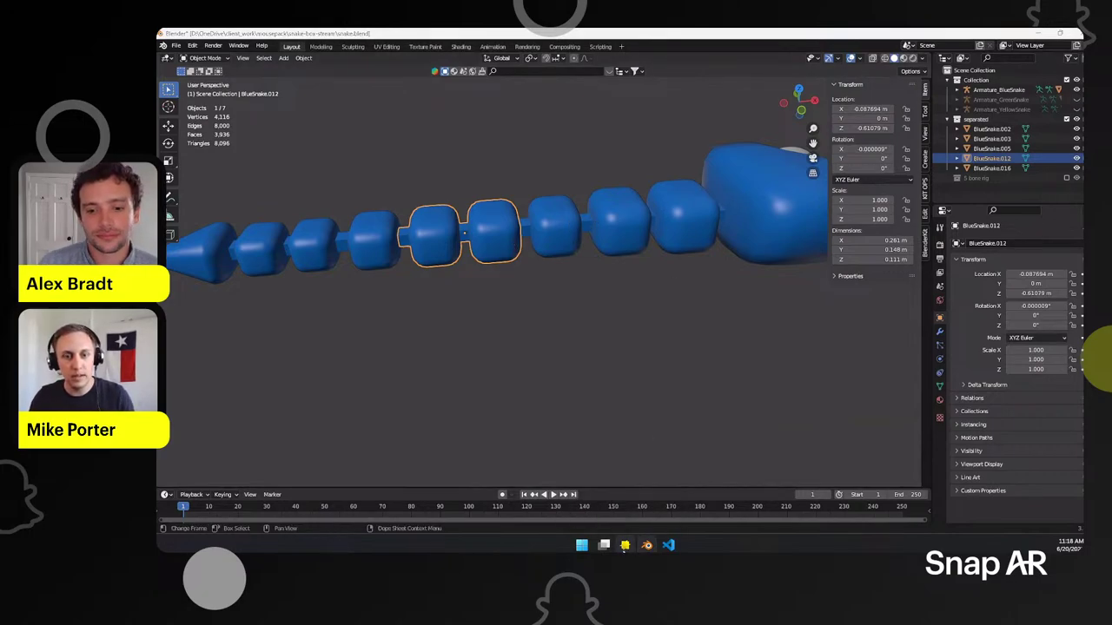
Step: Switch to Lens Studio and disable the Gopher_Box_v2_rigged-new-origin, Box Controller and BoxPhysics objects
{"action": "left_click", "coordinate": [622, 545]}
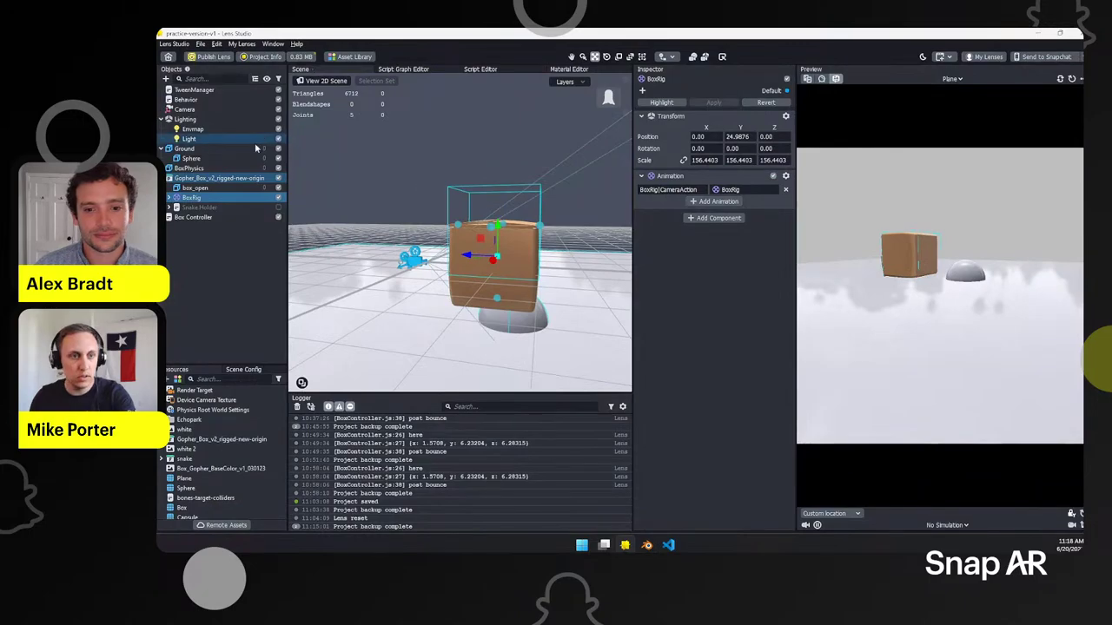
{"action": "left_click", "coordinate": [278, 178]}
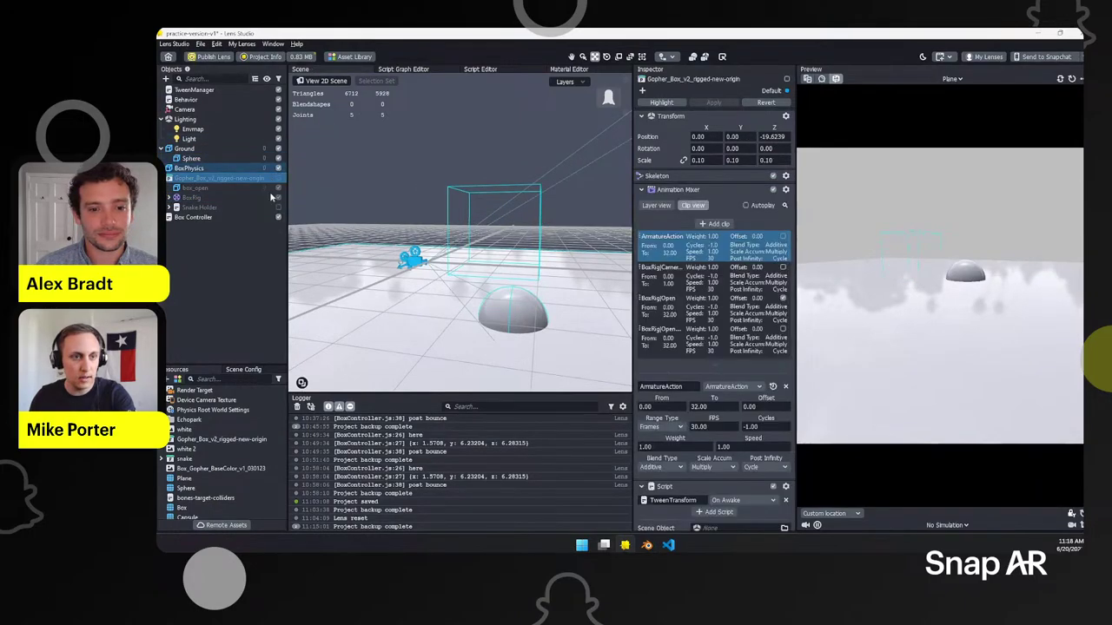
{"action": "left_click", "coordinate": [277, 217]}
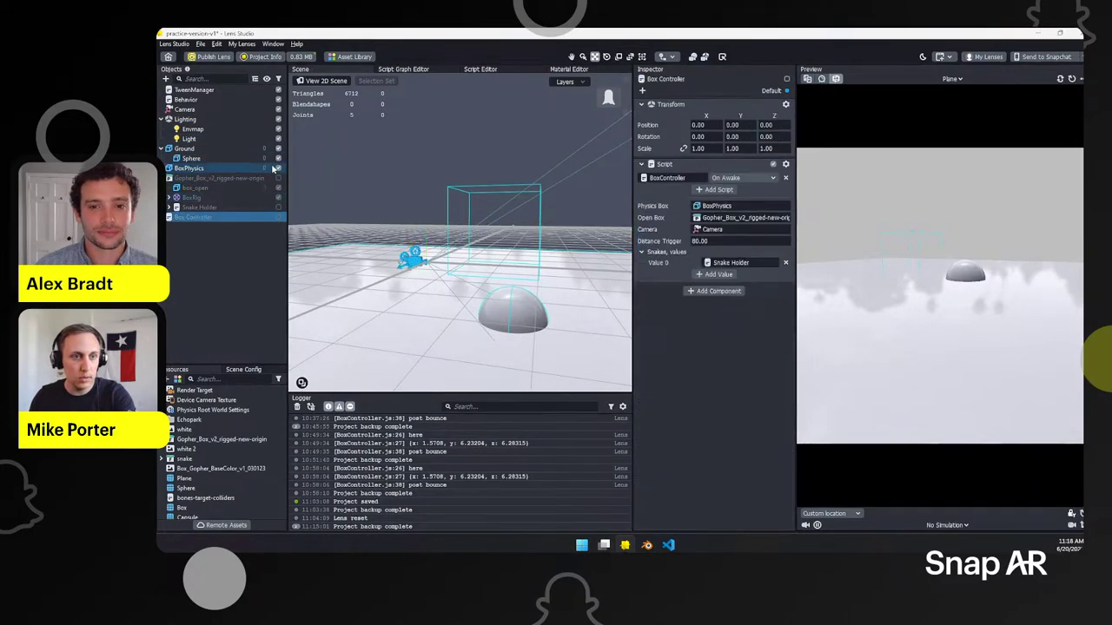
{"action": "left_click", "coordinate": [278, 169]}
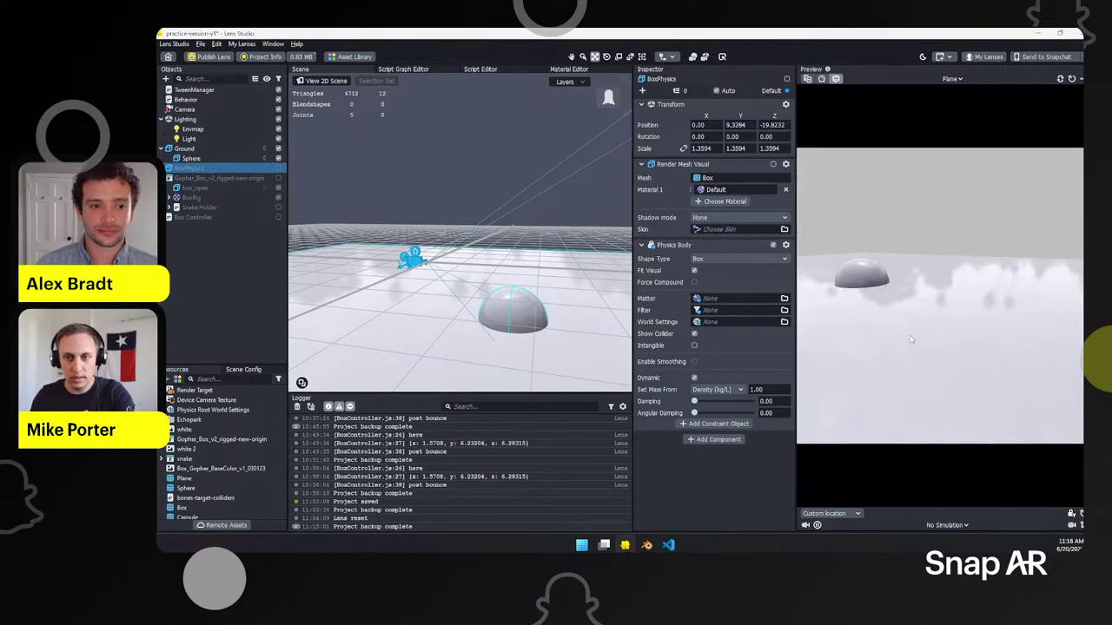
Step: Examine the Ground and the half-sunken Sphere in the scene from several angles
{"action": "left_click", "coordinate": [508, 296]}
{"action": "scroll", "coordinate": [508, 296], "scroll_direction": "down", "scroll_amount": 3}
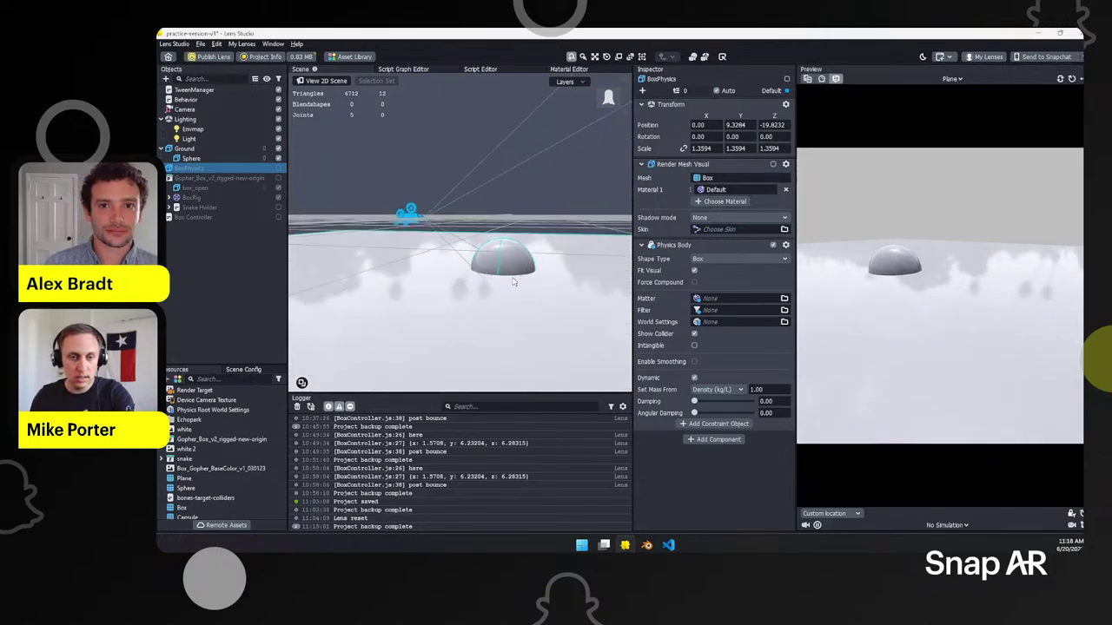
{"action": "scroll", "coordinate": [508, 300], "scroll_direction": "down", "scroll_amount": 3}
{"action": "right_click_drag", "start_coordinate": [508, 311], "coordinate": [485, 286]}
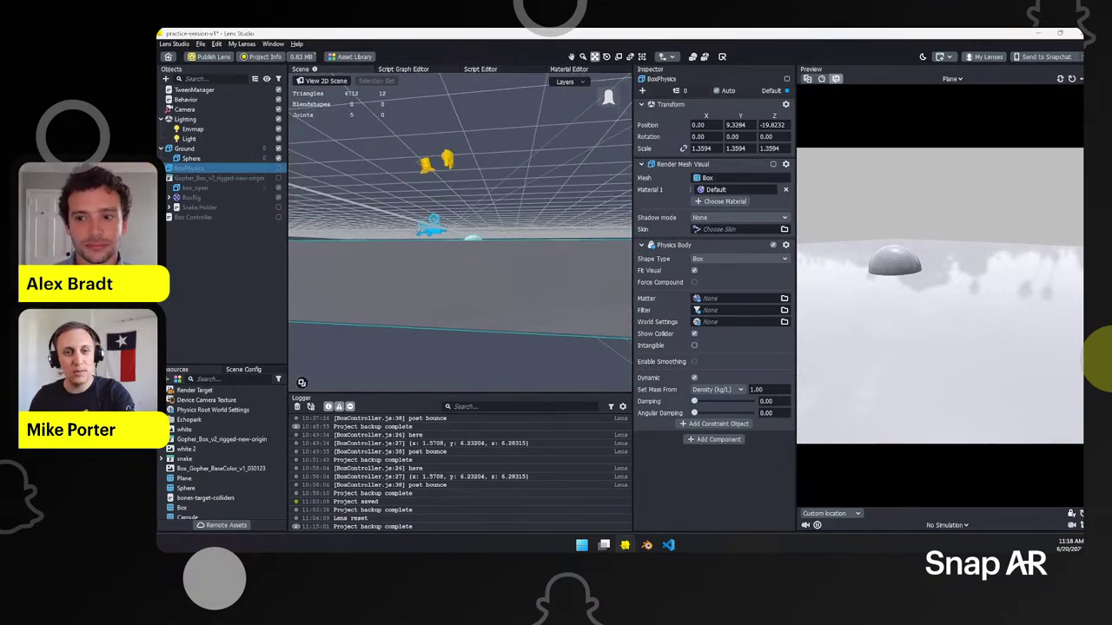
{"action": "right_click_drag", "start_coordinate": [500, 227], "coordinate": [515, 265]}
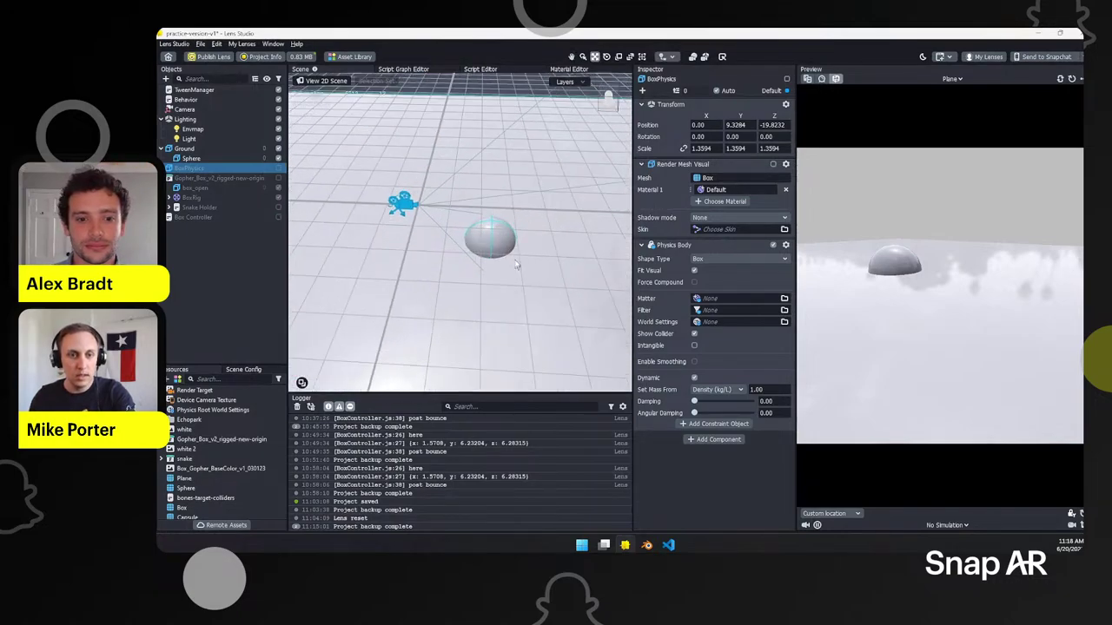
Step: Add an empty top-level scene object and rename it Snake Ragdoll
{"action": "left_click", "coordinate": [210, 270]}
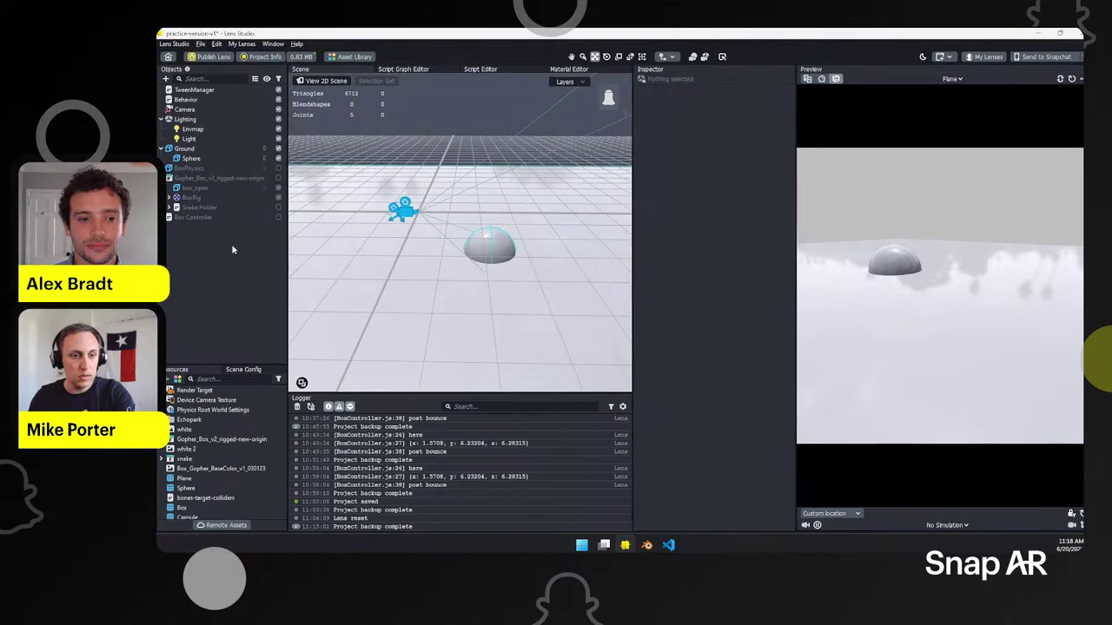
{"action": "left_click", "coordinate": [165, 78]}
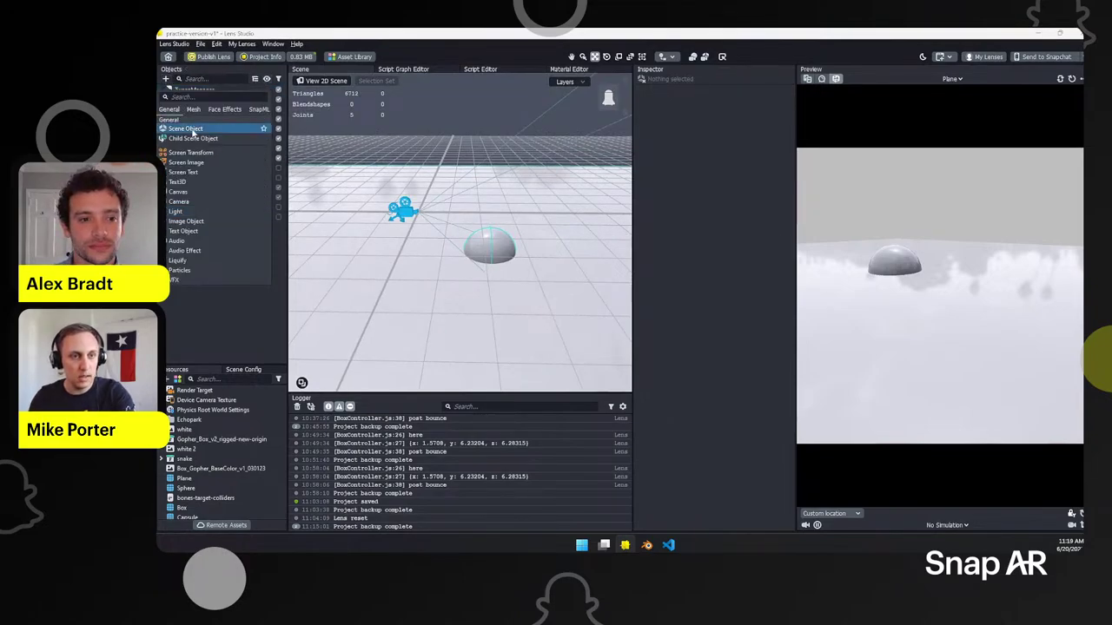
{"action": "left_click", "coordinate": [224, 215]}
{"action": "right_click", "coordinate": [187, 229]}
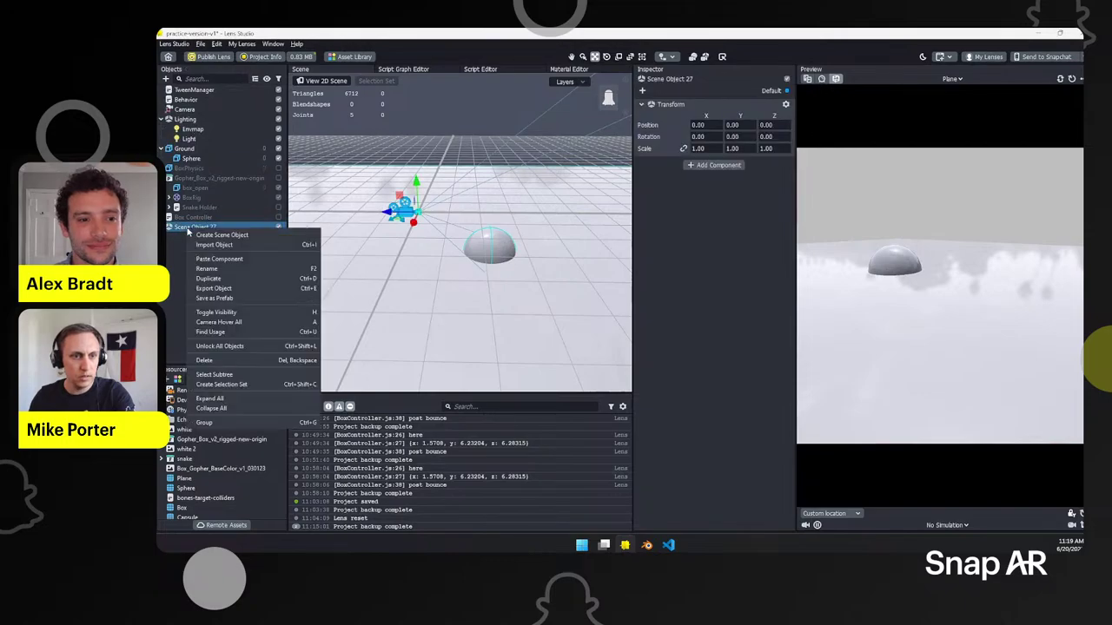
{"action": "left_click", "coordinate": [233, 268]}
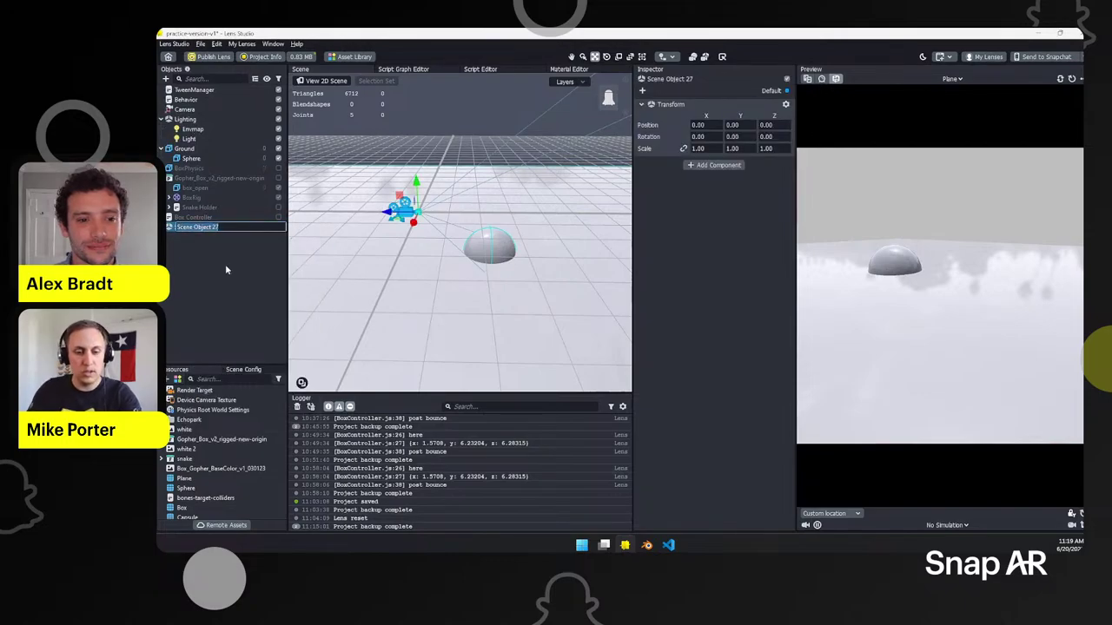
{"action": "type", "text": "Snake Ragdoll"}
{"action": "key", "text": "Return"}
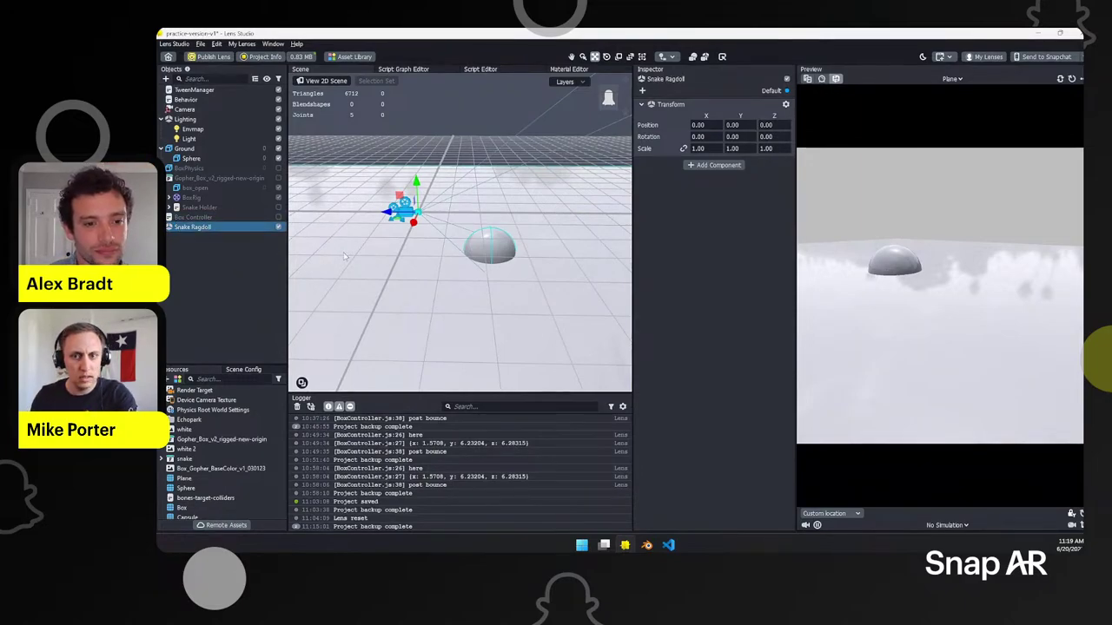
Step: Add a Box mesh as a child of the Snake Ragdoll object
{"action": "left_click", "coordinate": [165, 79]}
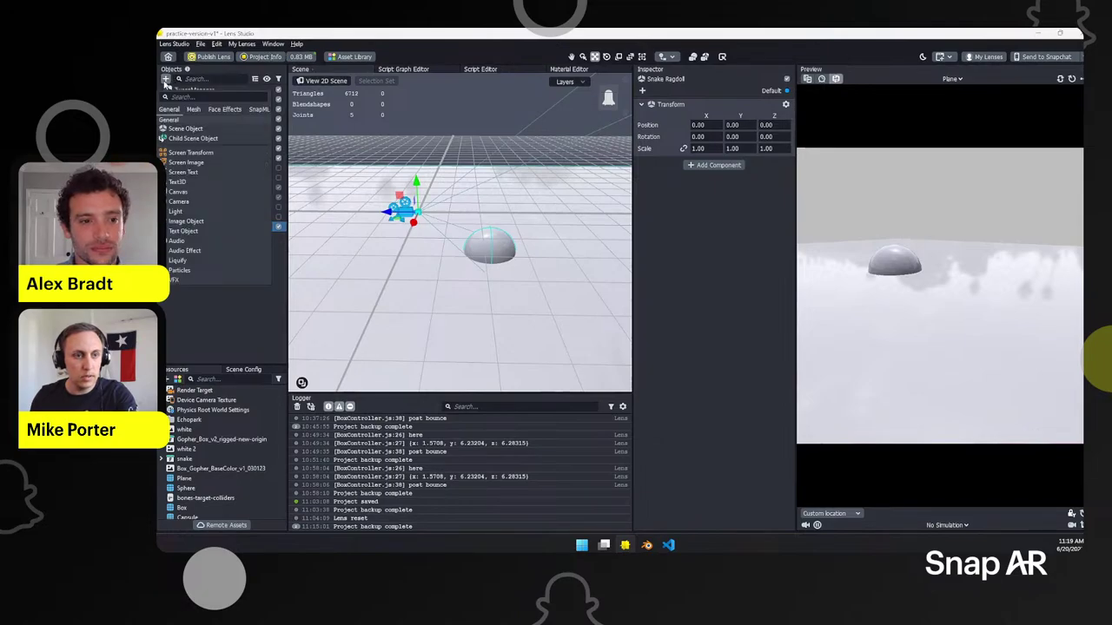
{"action": "scroll", "coordinate": [202, 249], "scroll_direction": "down", "scroll_amount": 4}
{"action": "scroll", "coordinate": [201, 249], "scroll_direction": "down", "scroll_amount": 3}
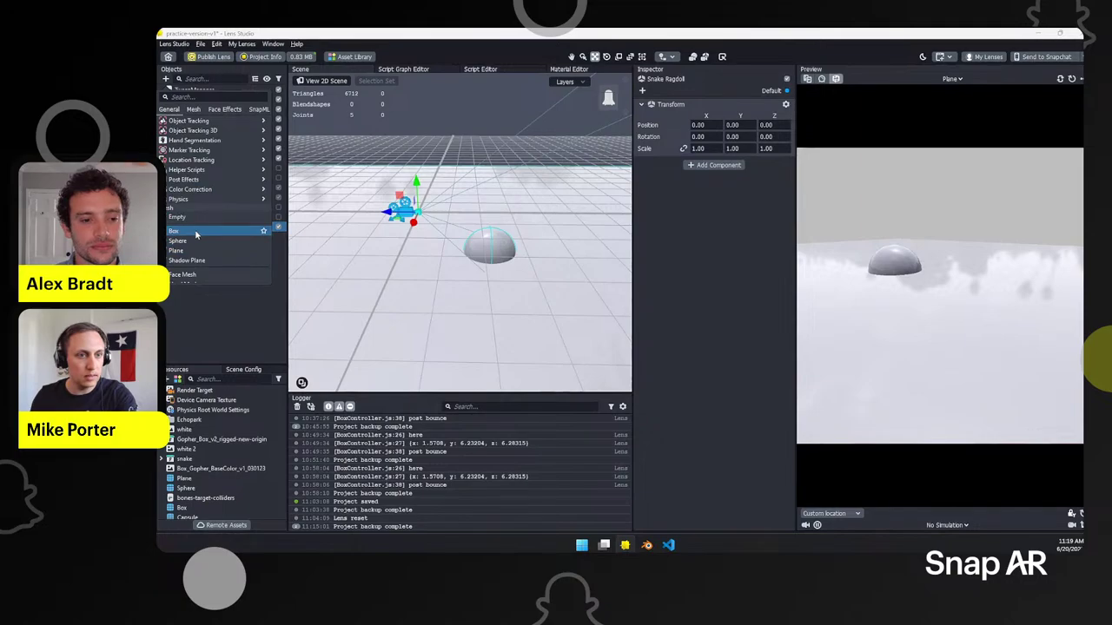
{"action": "left_click", "coordinate": [196, 233]}
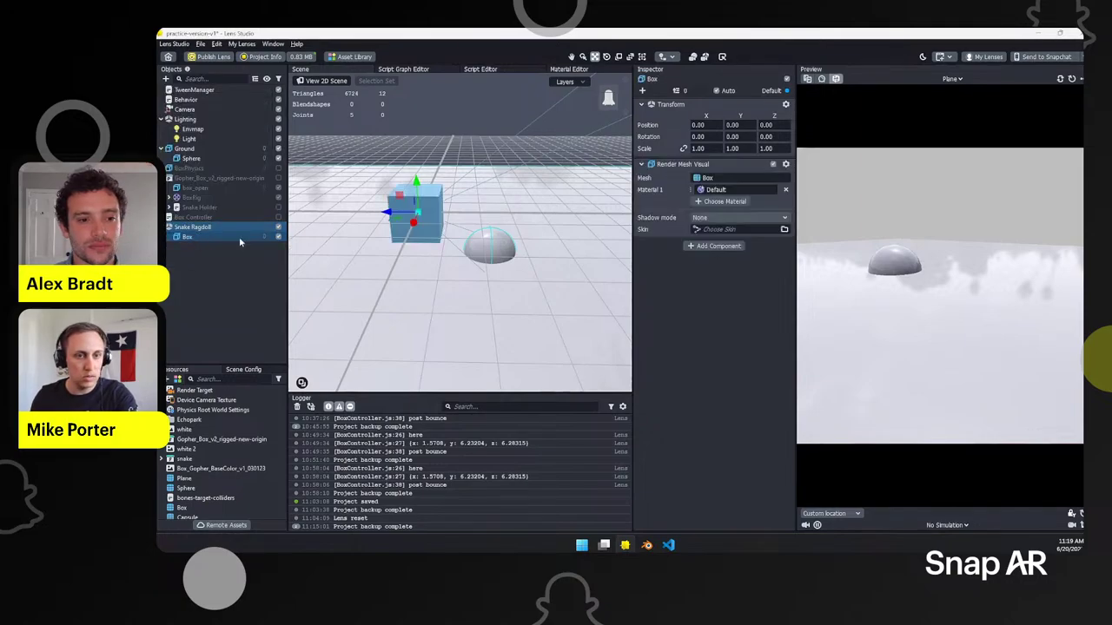
{"action": "scroll", "coordinate": [440, 228], "scroll_direction": "up", "scroll_amount": 5}
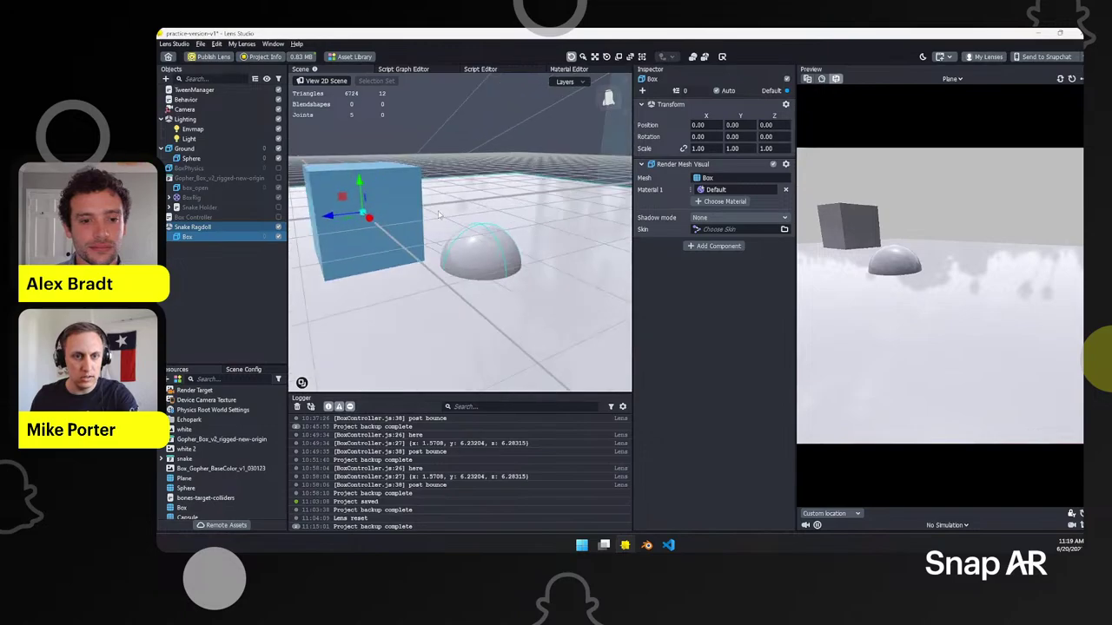
{"action": "key", "text": "f"}
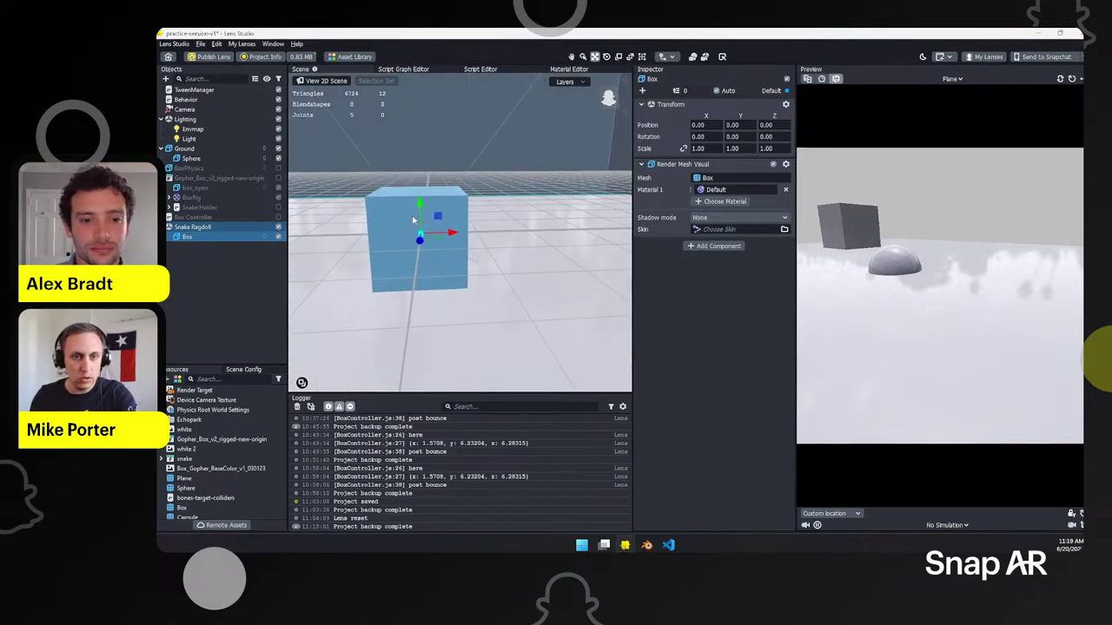
Step: Add the snake prefab from the imported snake resources as a child of the Snake Ragdoll object
{"action": "middle_click_drag", "start_coordinate": [419, 229], "coordinate": [513, 219]}
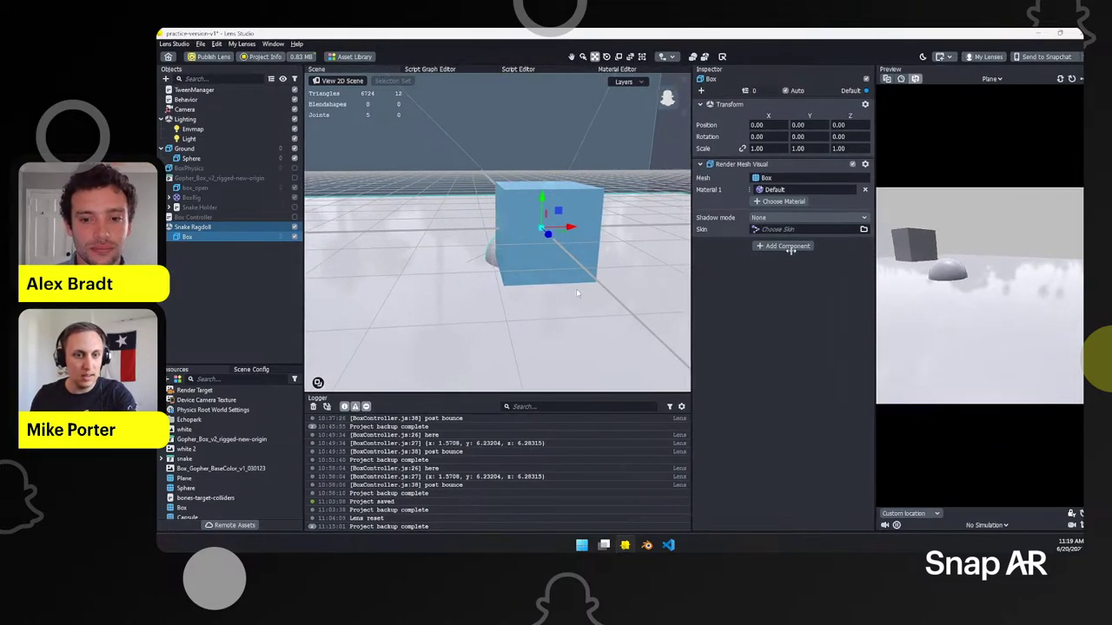
{"action": "double_click", "coordinate": [186, 458]}
{"action": "left_click", "coordinate": [187, 489]}
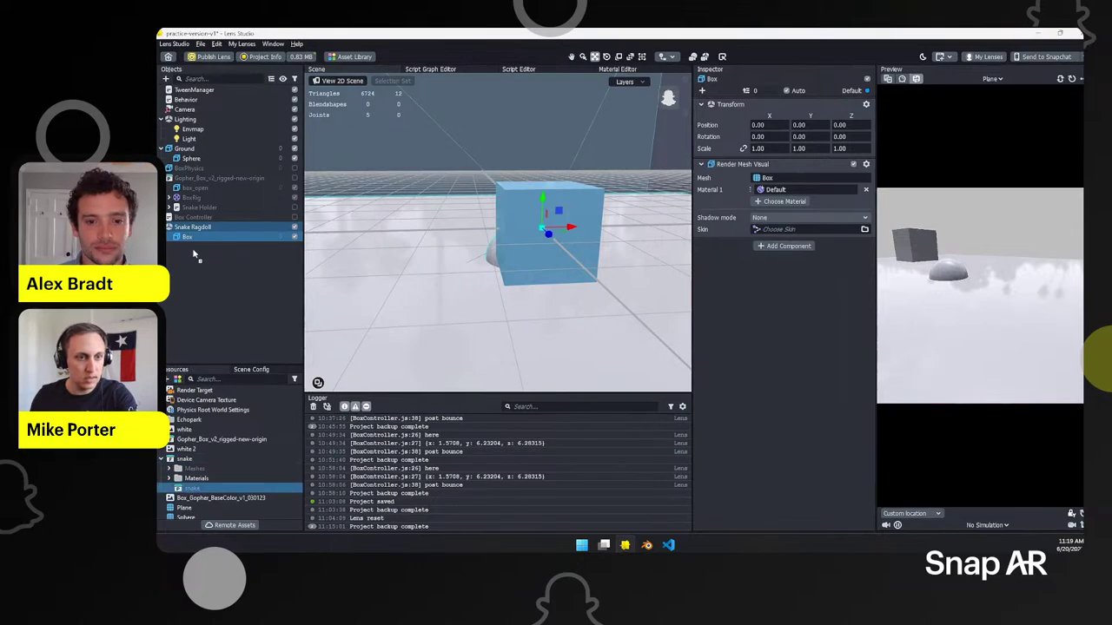
{"action": "left_click_drag", "start_coordinate": [199, 227], "coordinate": [202, 231]}
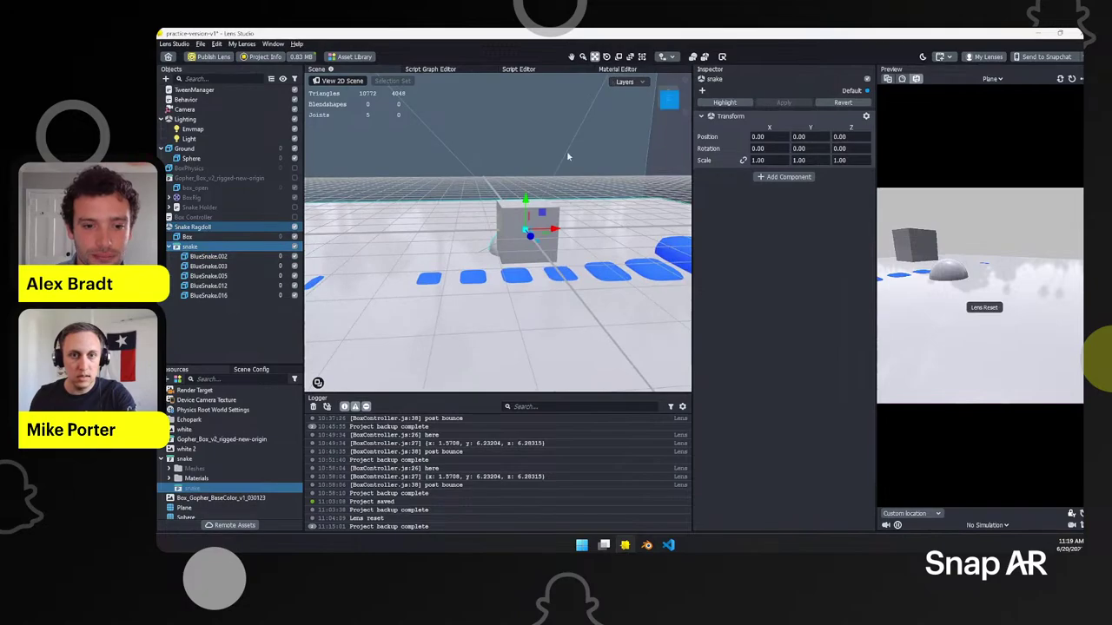
Step: Raise the snake model above the box to about Y 16.24 and scale it uniformly to about 0.26
{"action": "left_click_drag", "start_coordinate": [525, 201], "coordinate": [498, 133]}
{"action": "right_click_drag", "start_coordinate": [498, 133], "coordinate": [451, 277]}
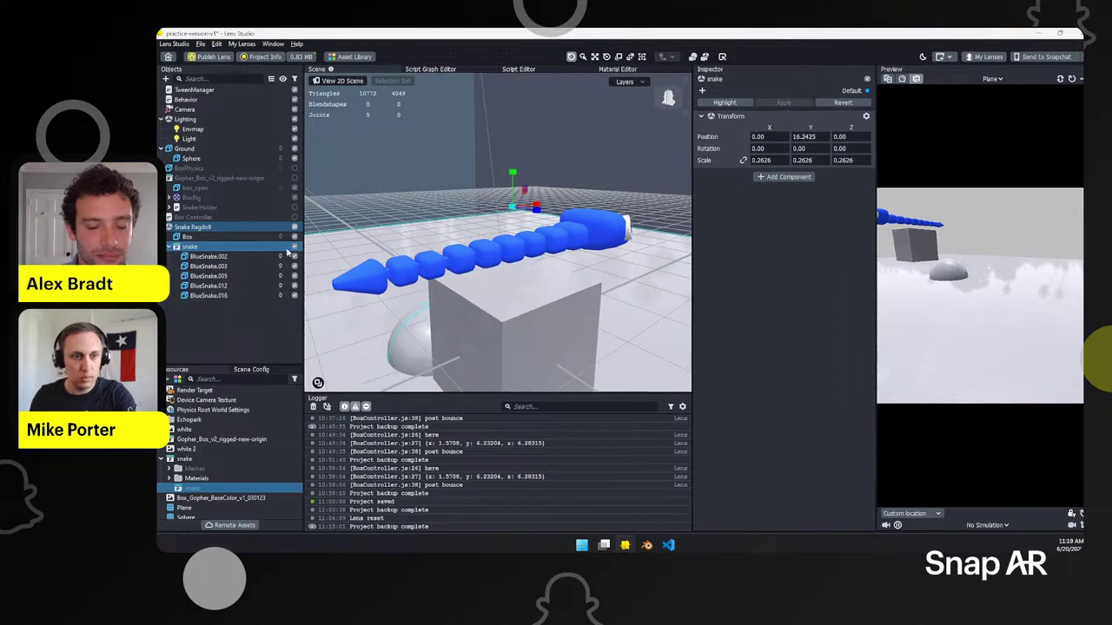
{"action": "right_click_drag", "start_coordinate": [509, 262], "coordinate": [612, 284]}
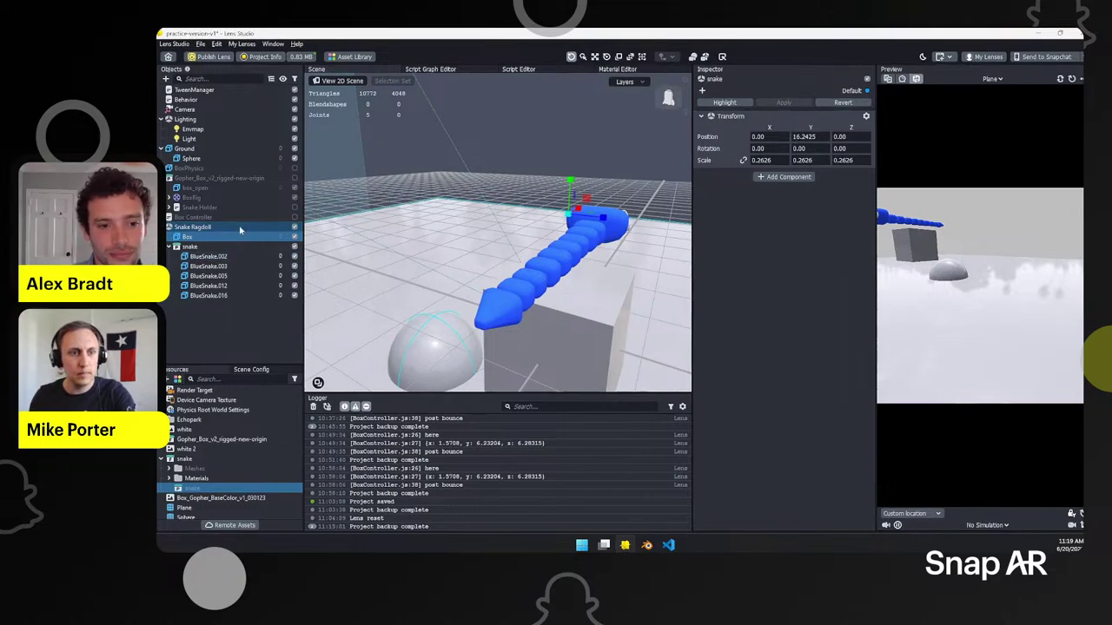
Step: Fit the Box around the snake's head at about X 16.09, Y 11.30, scaled to about 0.92 × 0.39 × 0.49
{"action": "key", "text": "r"}
{"action": "left_click", "coordinate": [565, 256]}
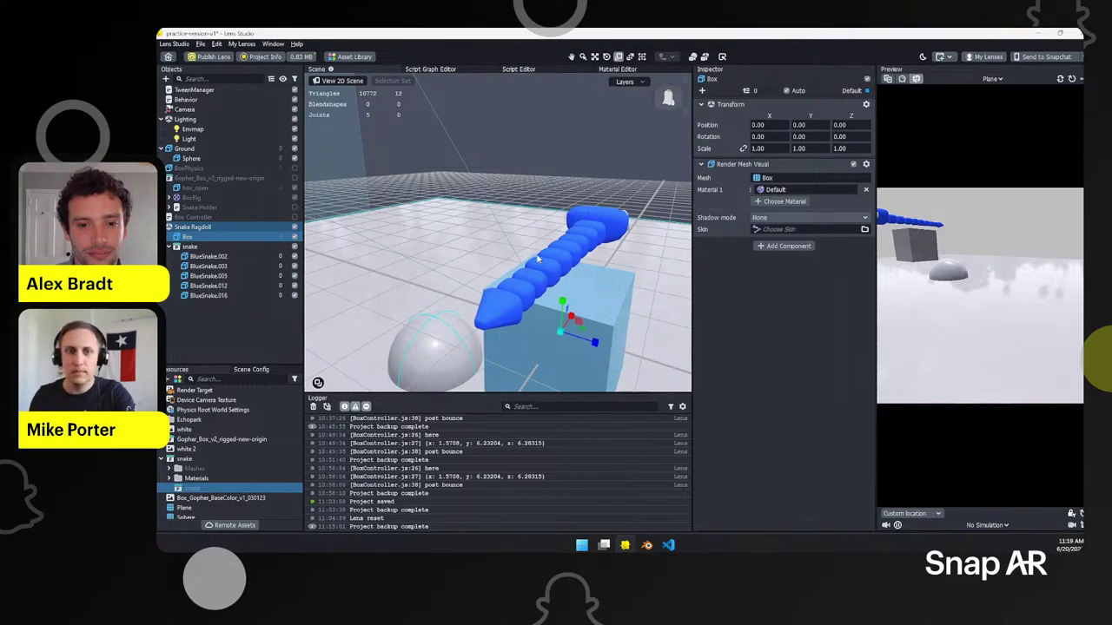
{"action": "left_click_drag", "start_coordinate": [620, 275], "coordinate": [252, 249], "text": "alt"}
{"action": "key", "text": "w"}
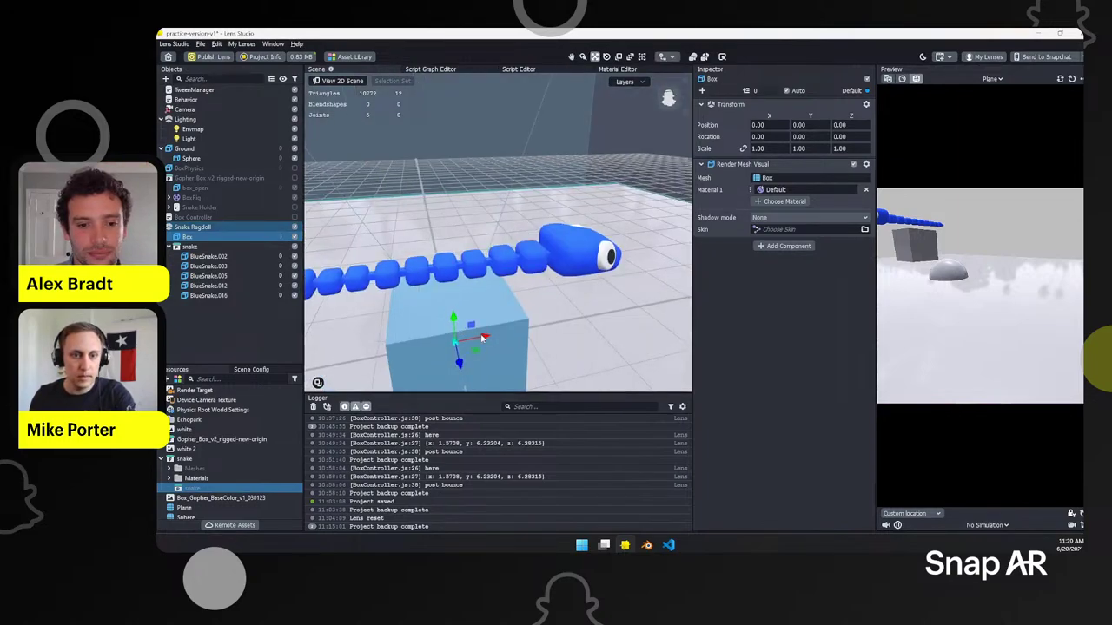
{"action": "left_click_drag", "start_coordinate": [484, 339], "coordinate": [567, 228]}
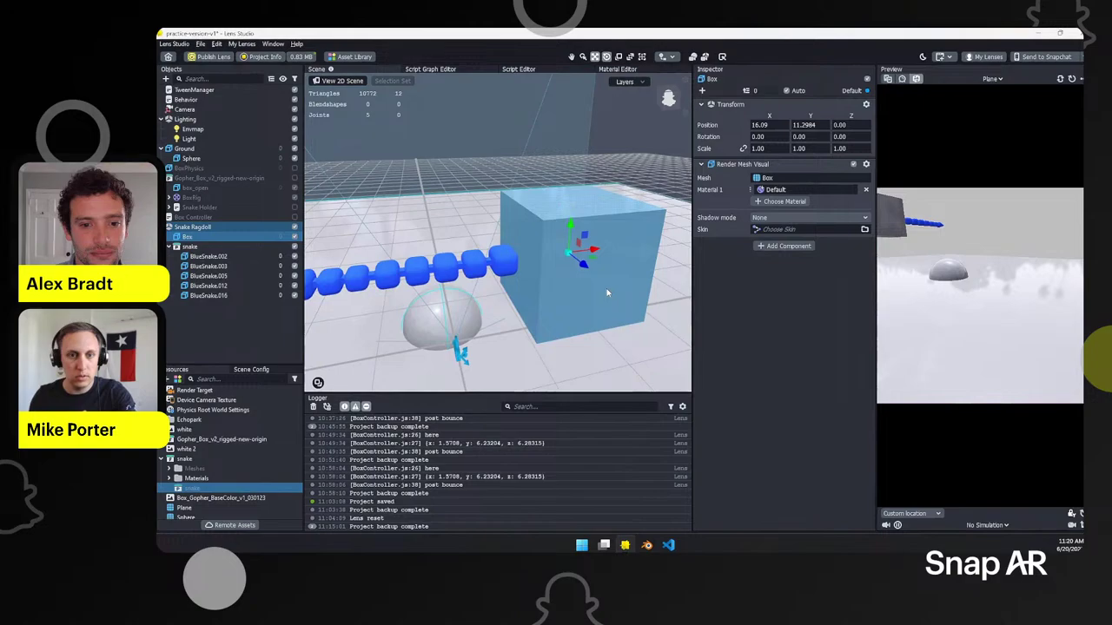
{"action": "key", "text": "r"}
{"action": "left_click_drag", "start_coordinate": [586, 270], "coordinate": [596, 251]}
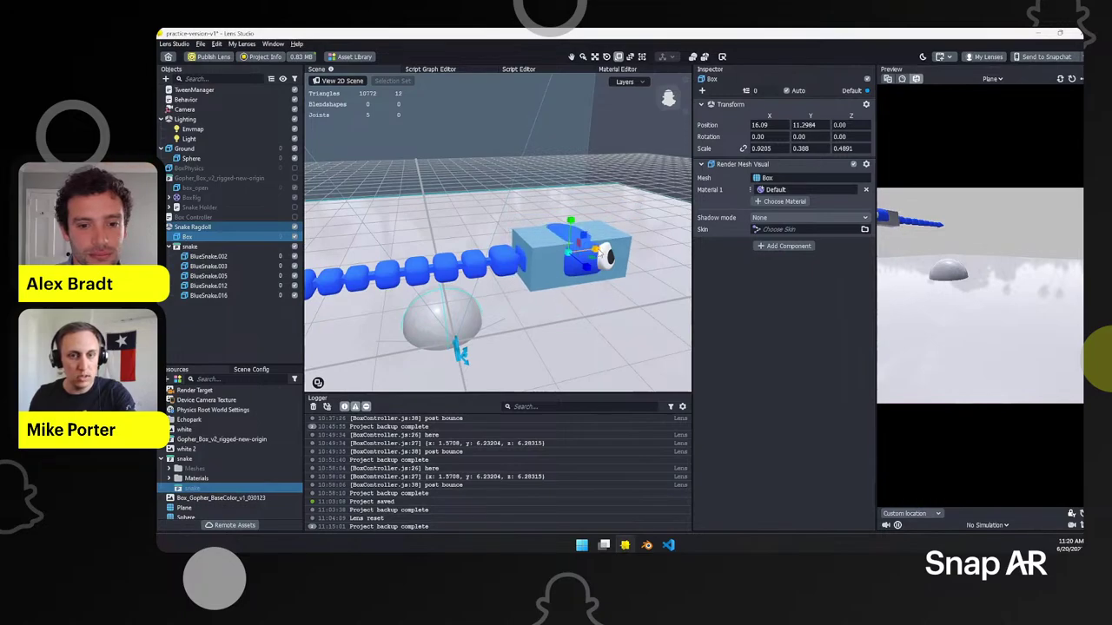
Step: Add a box-shaped Physics Body component to the head box and disable its Render Mesh Visual
{"action": "left_click", "coordinate": [782, 247]}
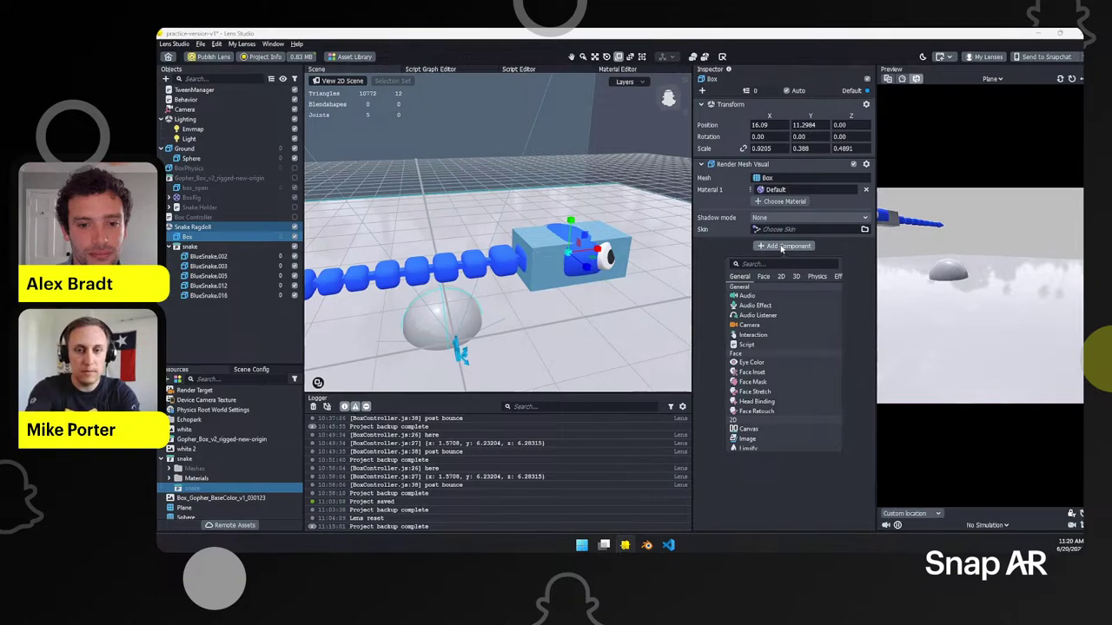
{"action": "type", "text": "physic"}
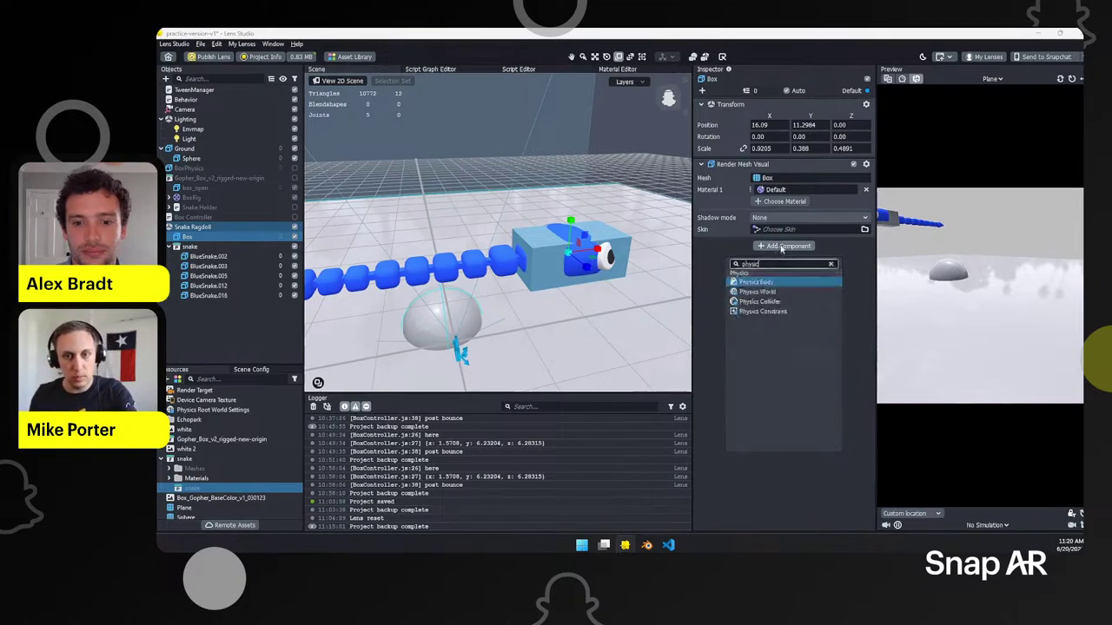
{"action": "left_click", "coordinate": [756, 285]}
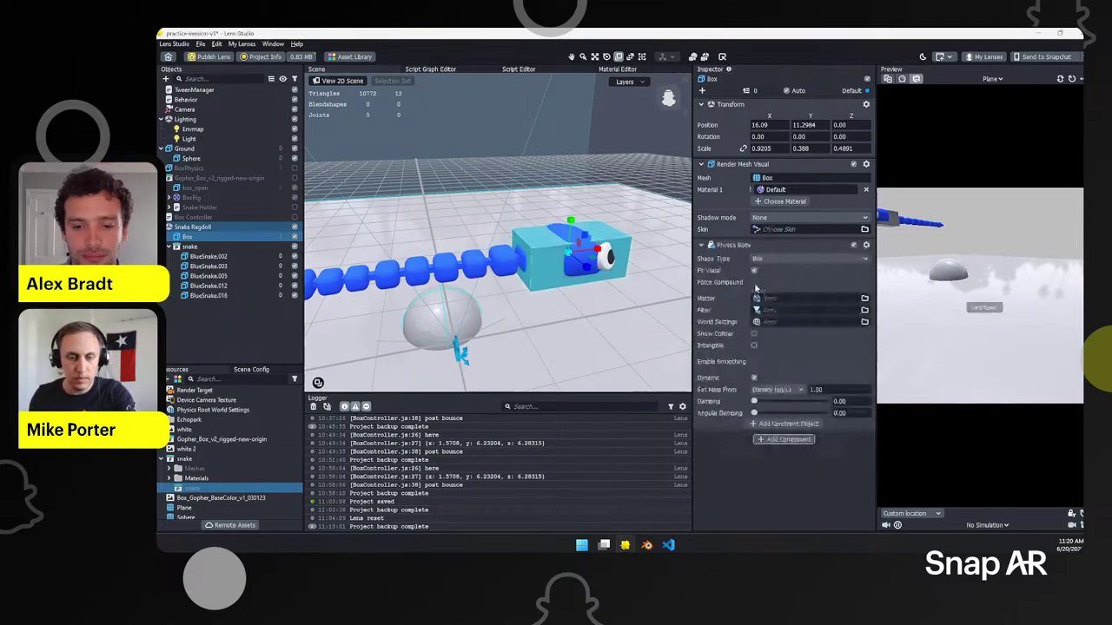
{"action": "left_click", "coordinate": [775, 261]}
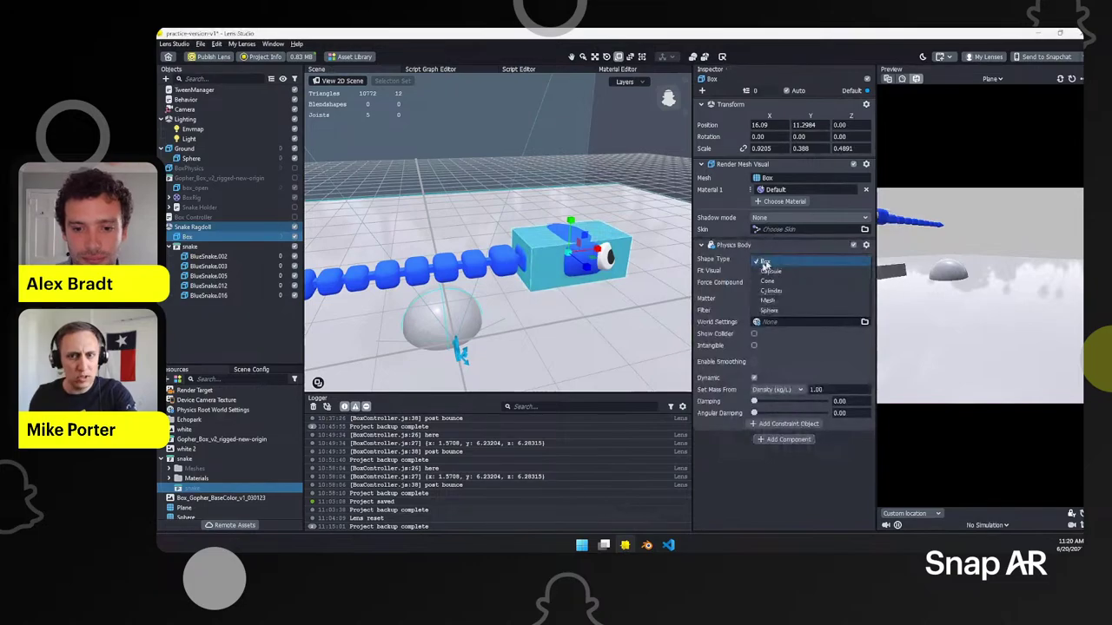
{"action": "left_click", "coordinate": [763, 248]}
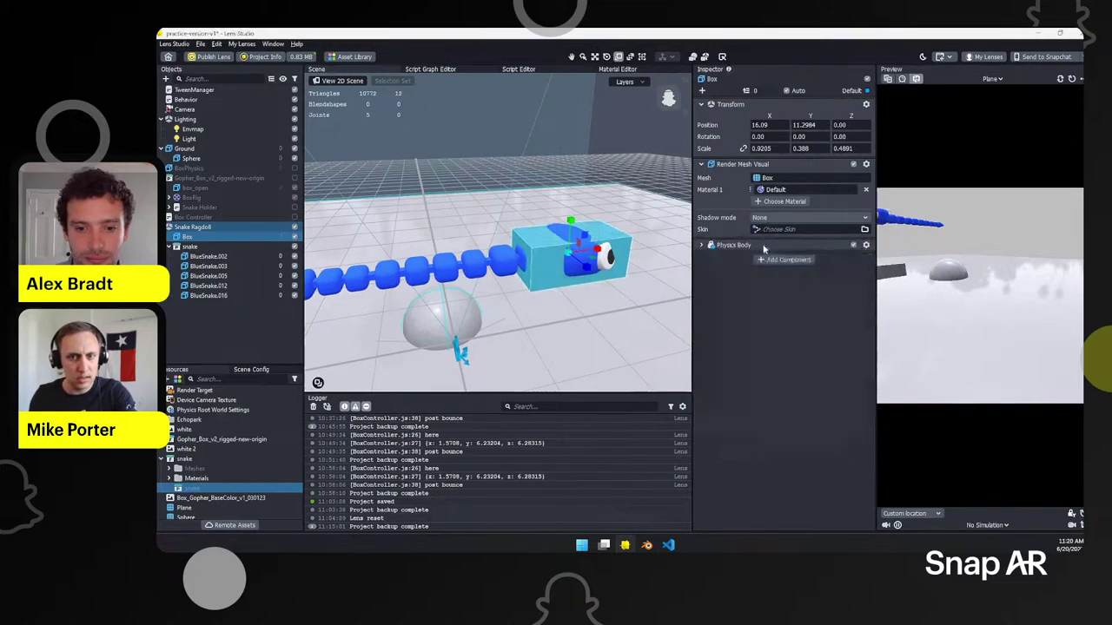
{"action": "left_click", "coordinate": [854, 165]}
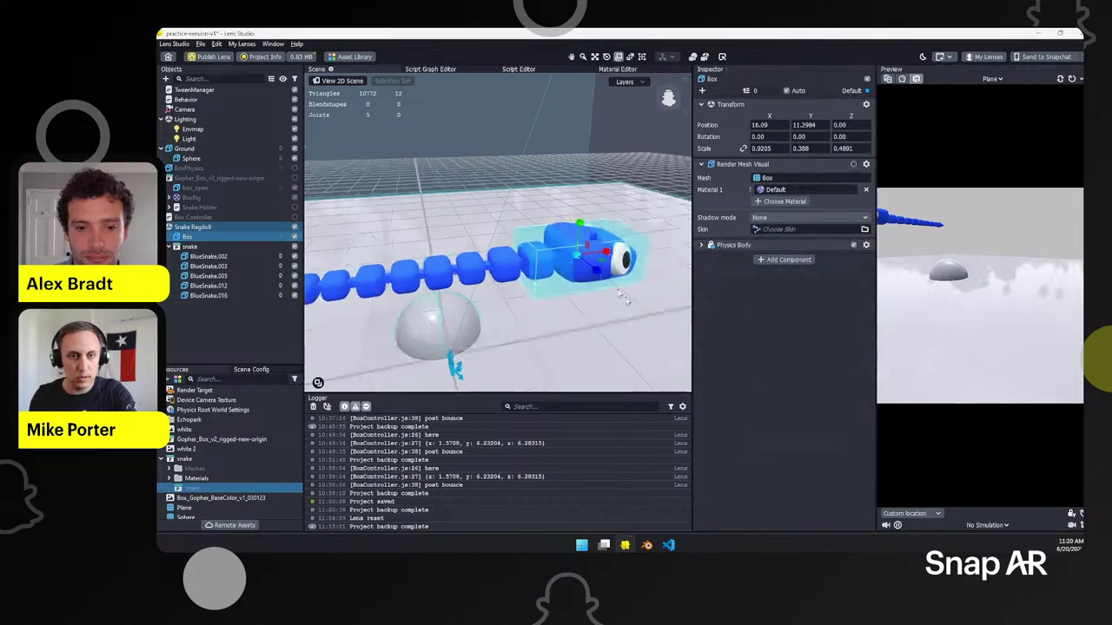
Step: Duplicate the head box, move the copy behind it to about X 4.69, and scale it to about 0.48 × 0.29 × 0.28
{"action": "left_click_drag", "start_coordinate": [625, 301], "coordinate": [547, 262], "text": "alt"}
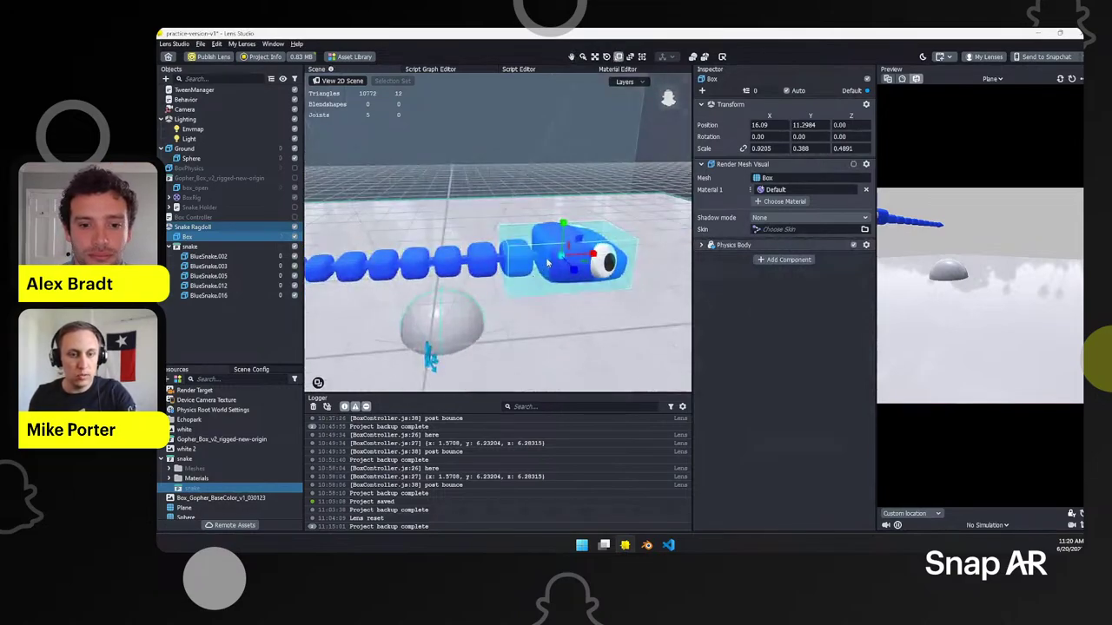
{"action": "key", "text": "ctrl+d"}
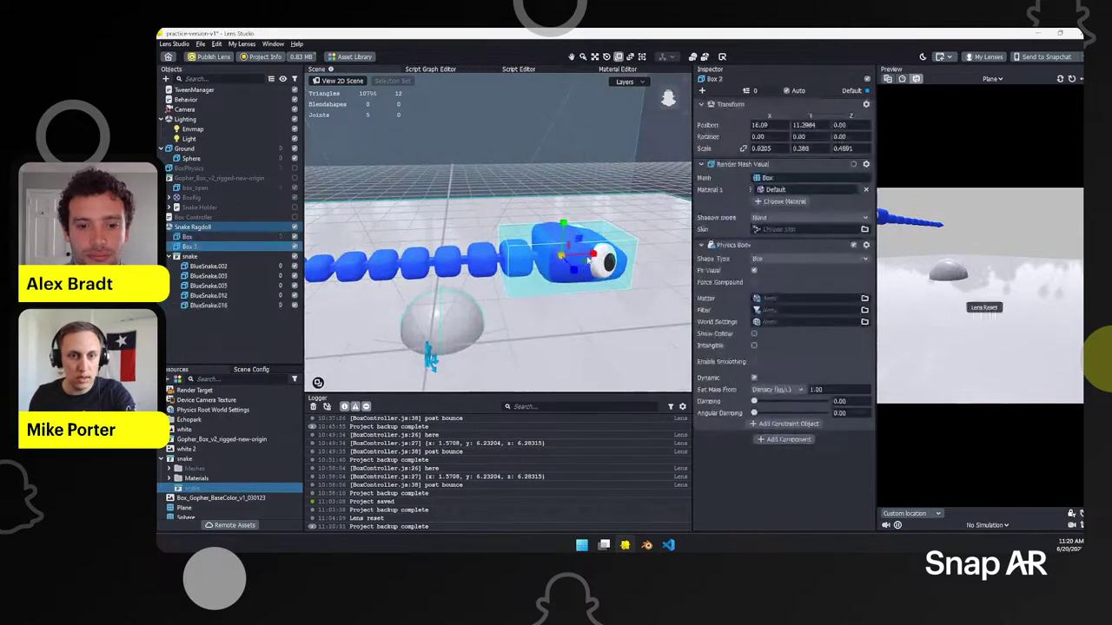
{"action": "left_click_drag", "start_coordinate": [590, 257], "coordinate": [628, 279]}
{"action": "key", "text": "w"}
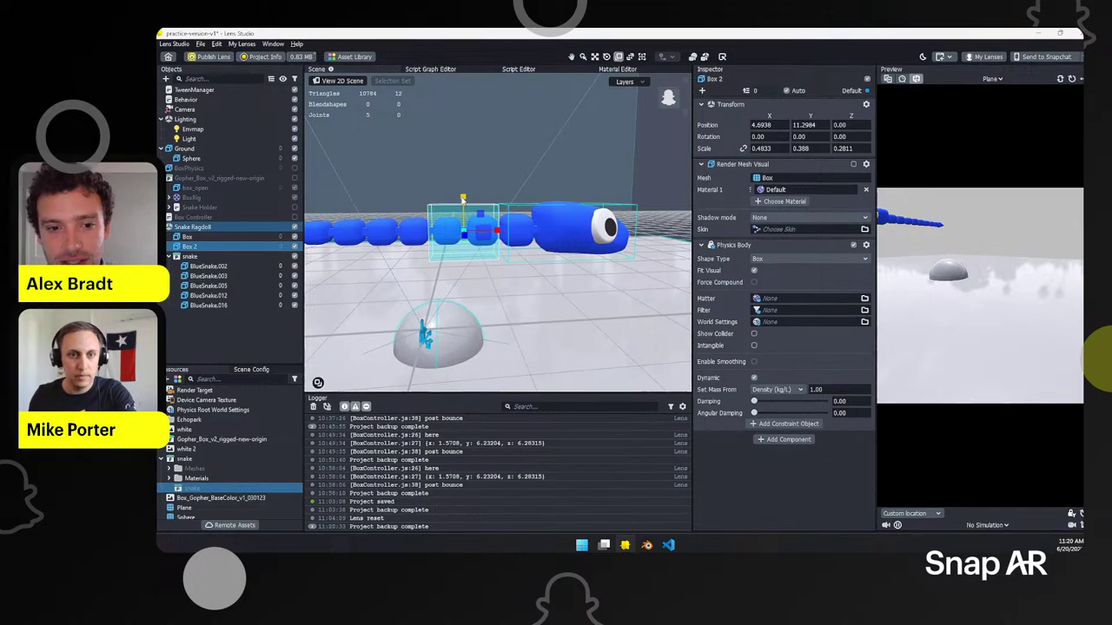
{"action": "left_click_drag", "start_coordinate": [462, 199], "coordinate": [473, 219]}
Step: Duplicate the body box three times along the snake to the tail at about X -14.78, shortening the last two boxes to X scale 0.34
{"action": "left_click_drag", "start_coordinate": [499, 282], "coordinate": [539, 278], "text": "alt"}
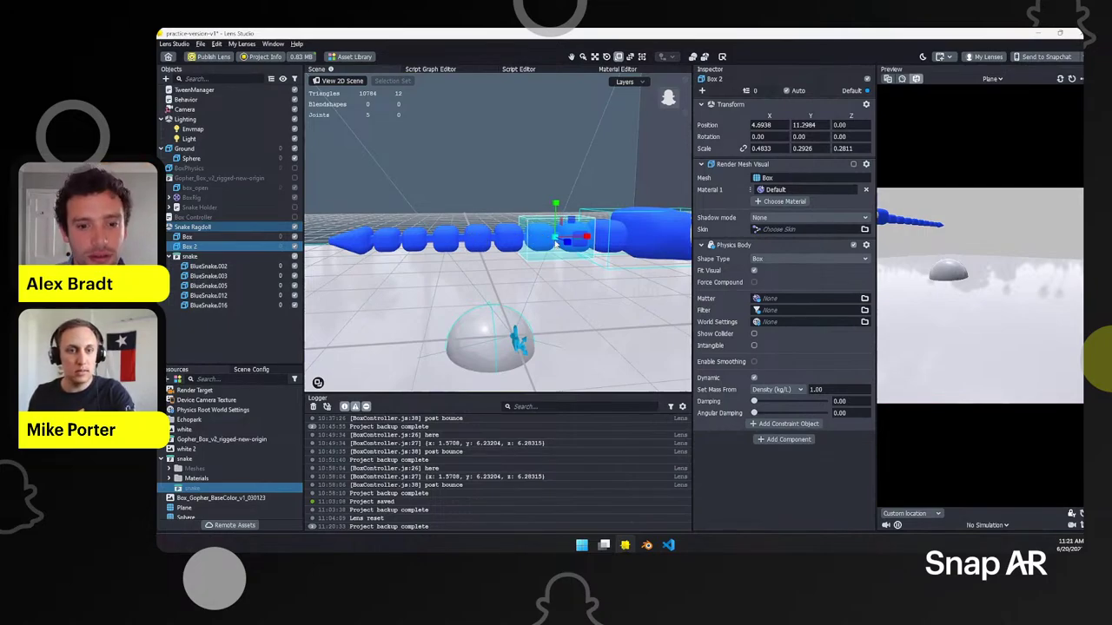
{"action": "key", "text": "ctrl+d"}
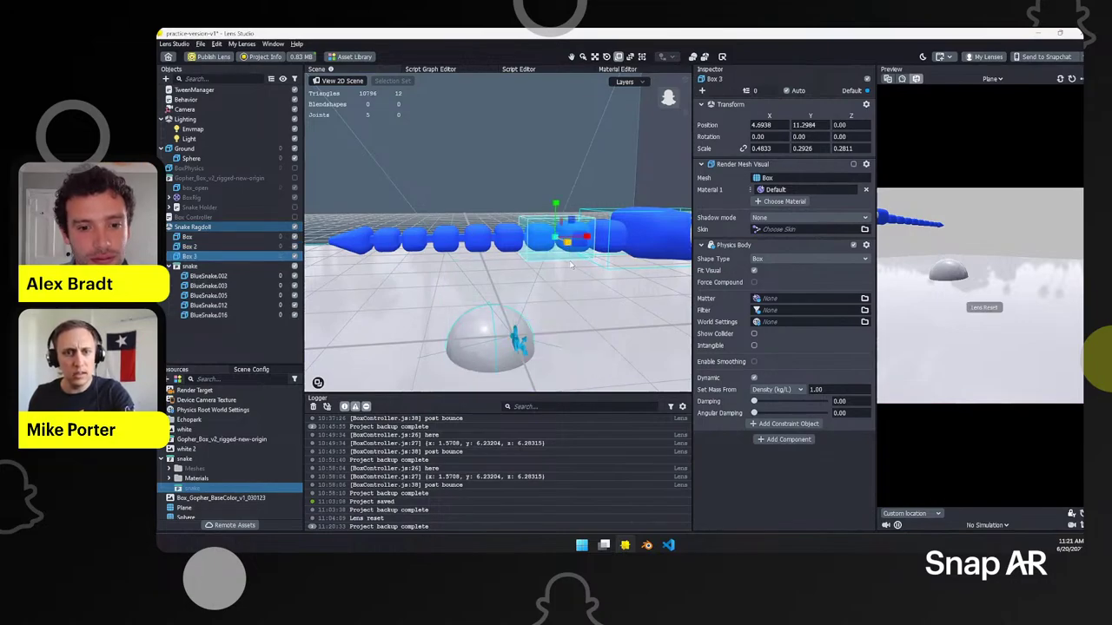
{"action": "left_click_drag", "start_coordinate": [574, 240], "coordinate": [524, 245]}
{"action": "key", "text": "ctrl+d"}
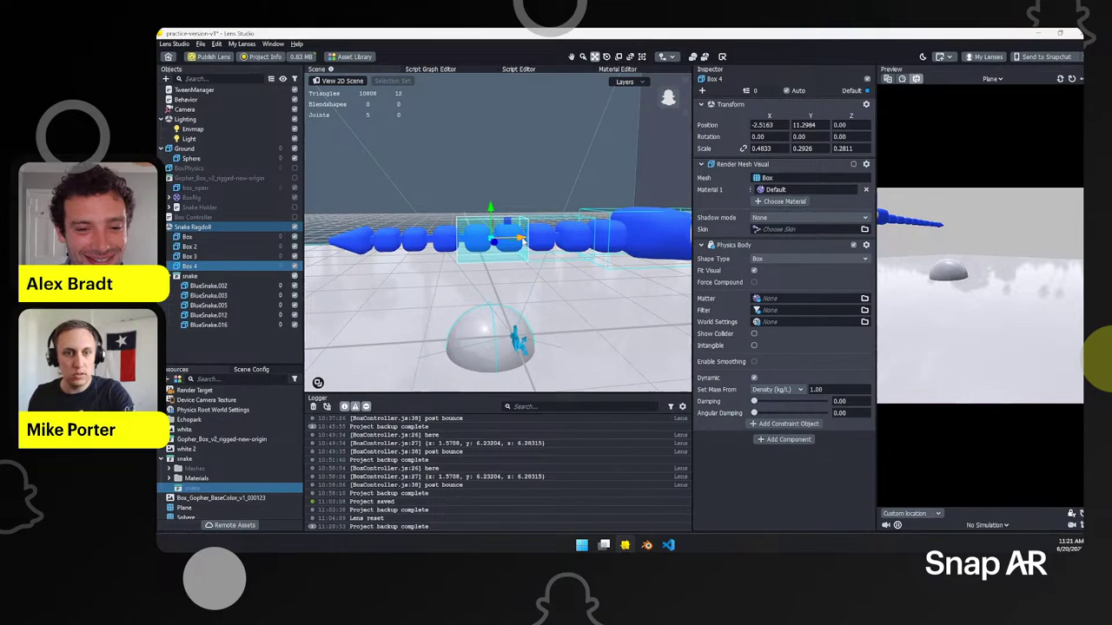
{"action": "left_click_drag", "start_coordinate": [525, 245], "coordinate": [397, 240]}
{"action": "key", "text": "r"}
{"action": "key", "text": "w"}
{"action": "key", "text": "ctrl+d"}
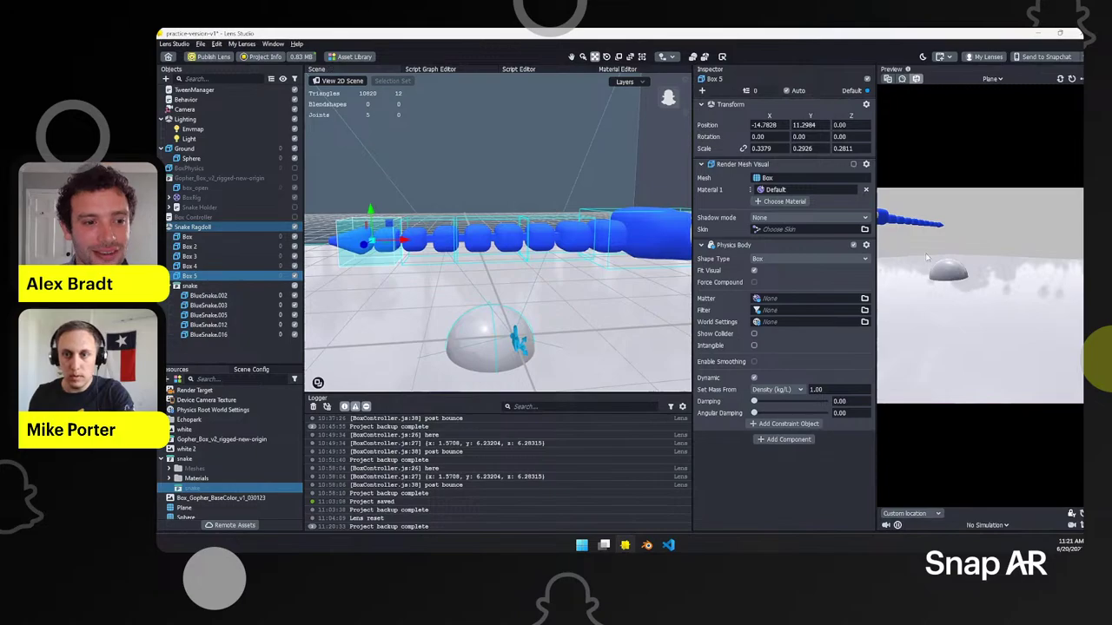
Step: Reset the lens preview, and enable Show Collider and Render Mesh Visual on all five boxes
{"action": "left_click_drag", "start_coordinate": [934, 288], "coordinate": [986, 204]}
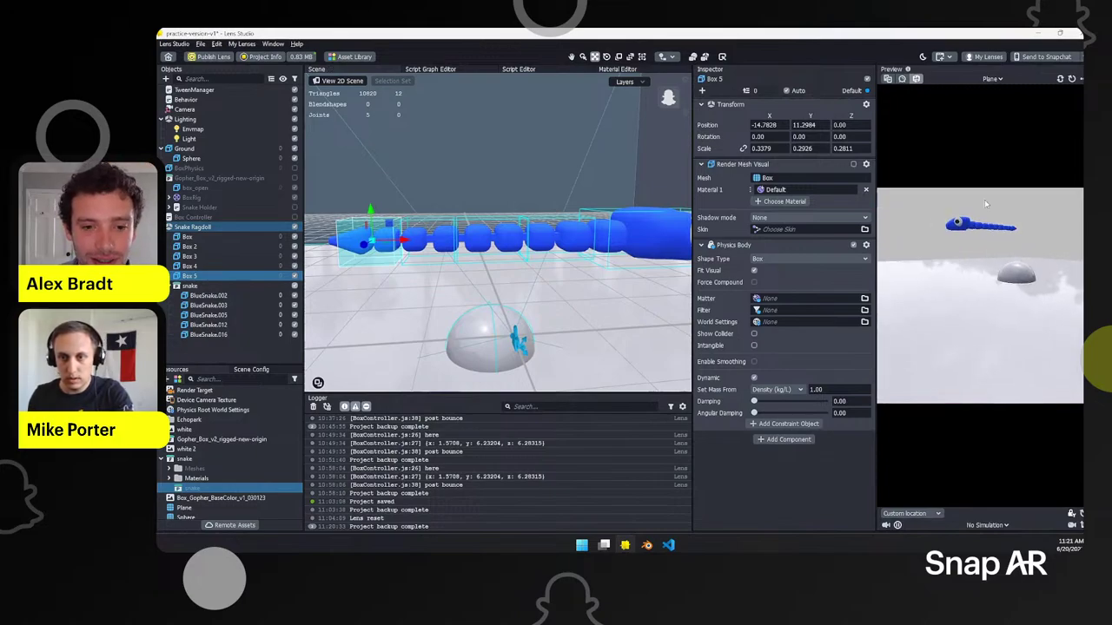
{"action": "left_click", "coordinate": [1073, 78]}
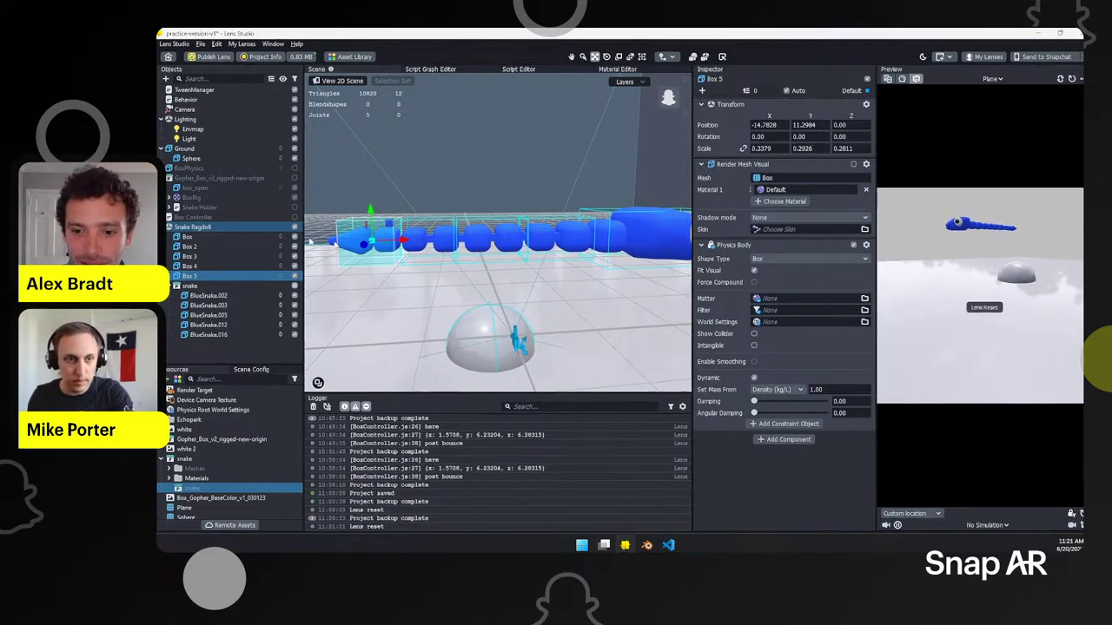
{"action": "left_click", "coordinate": [186, 238], "text": "shift"}
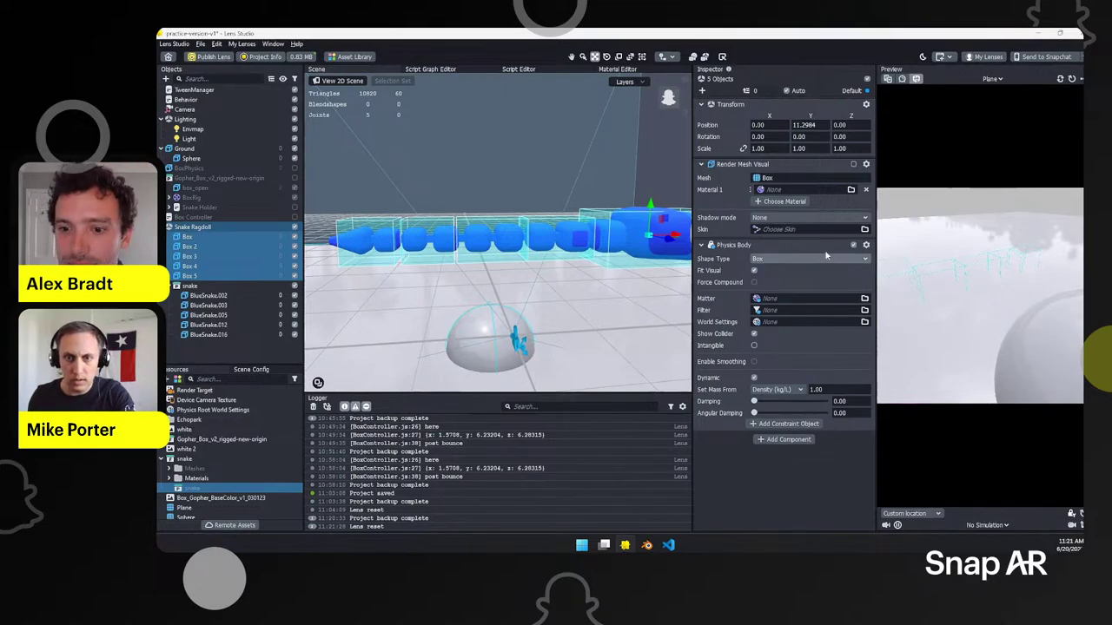
{"action": "left_click", "coordinate": [854, 164]}
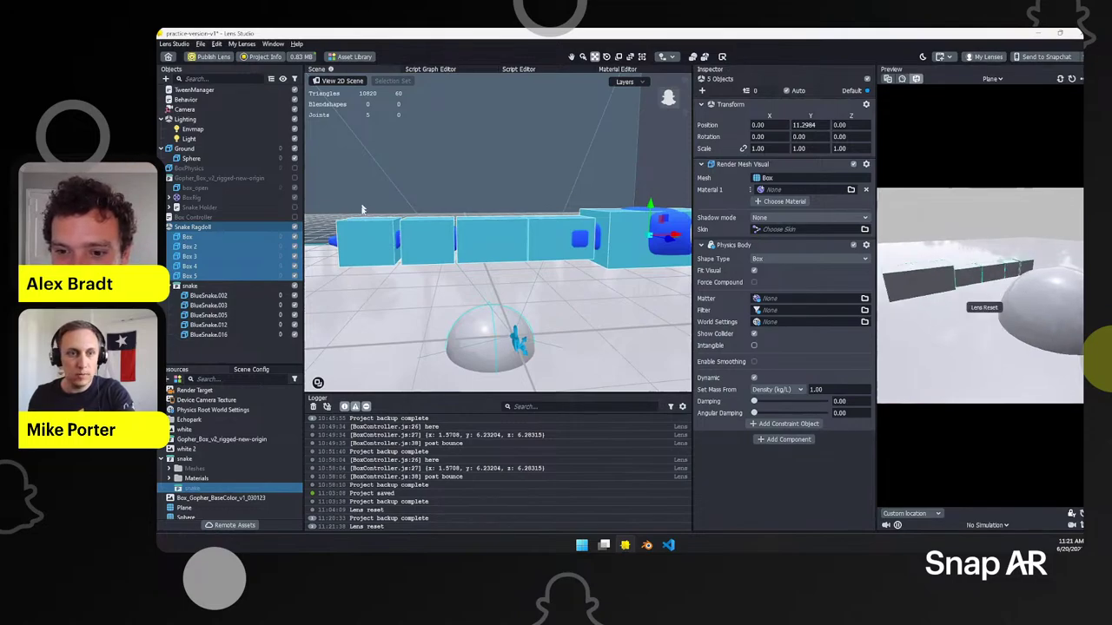
Step: Move the whole Snake Ragdoll object back along Z to about -24.25
{"action": "left_click", "coordinate": [193, 226]}
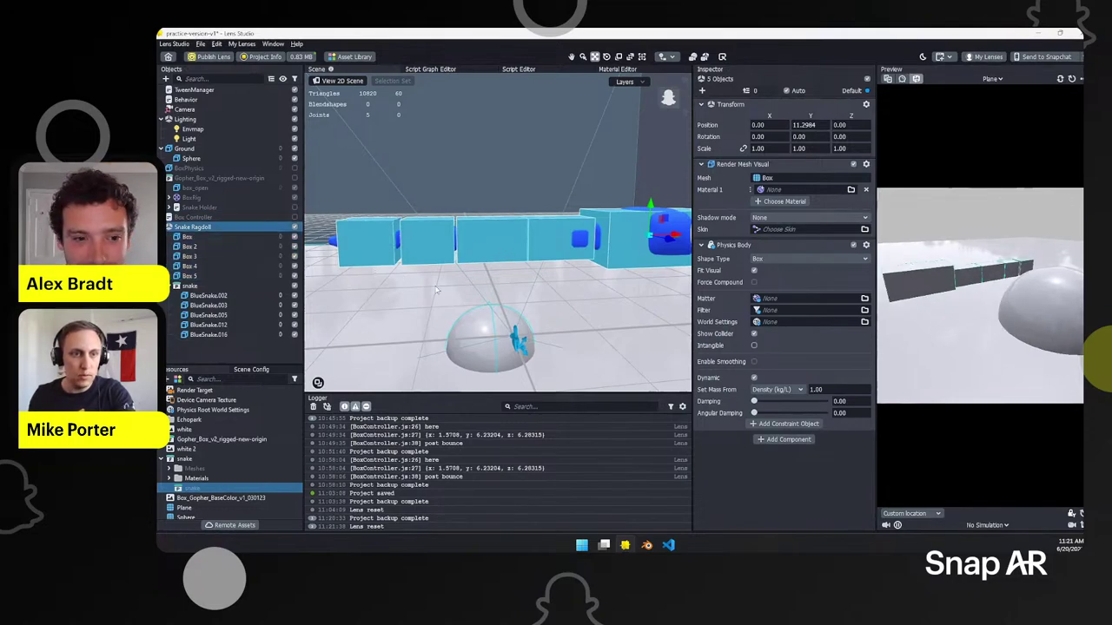
{"action": "left_click_drag", "start_coordinate": [486, 295], "coordinate": [536, 306], "text": "alt"}
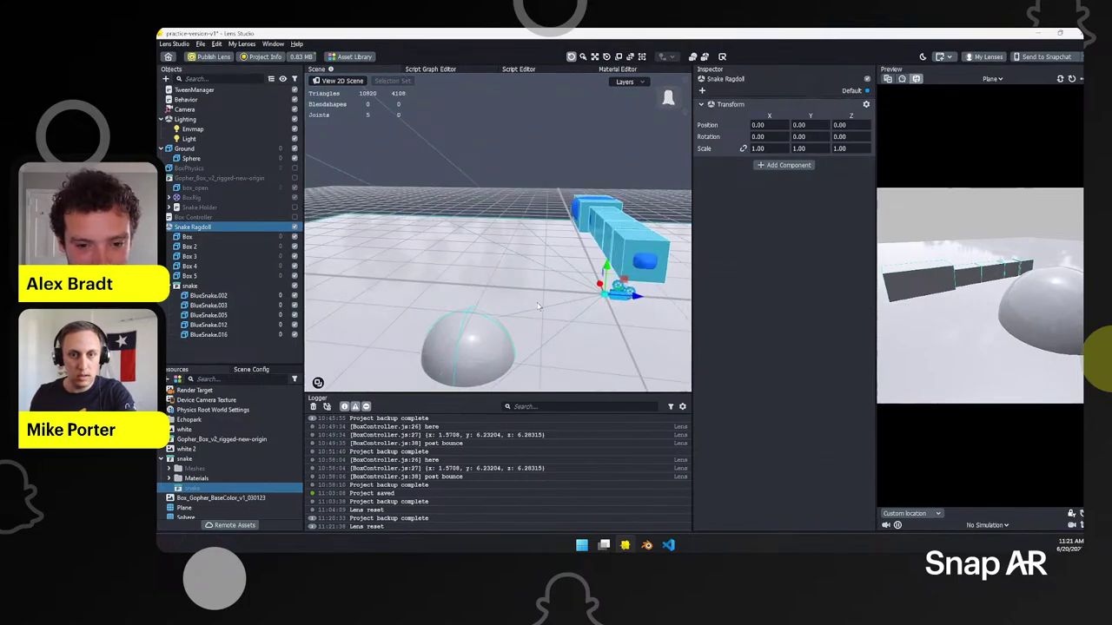
{"action": "key", "text": "w"}
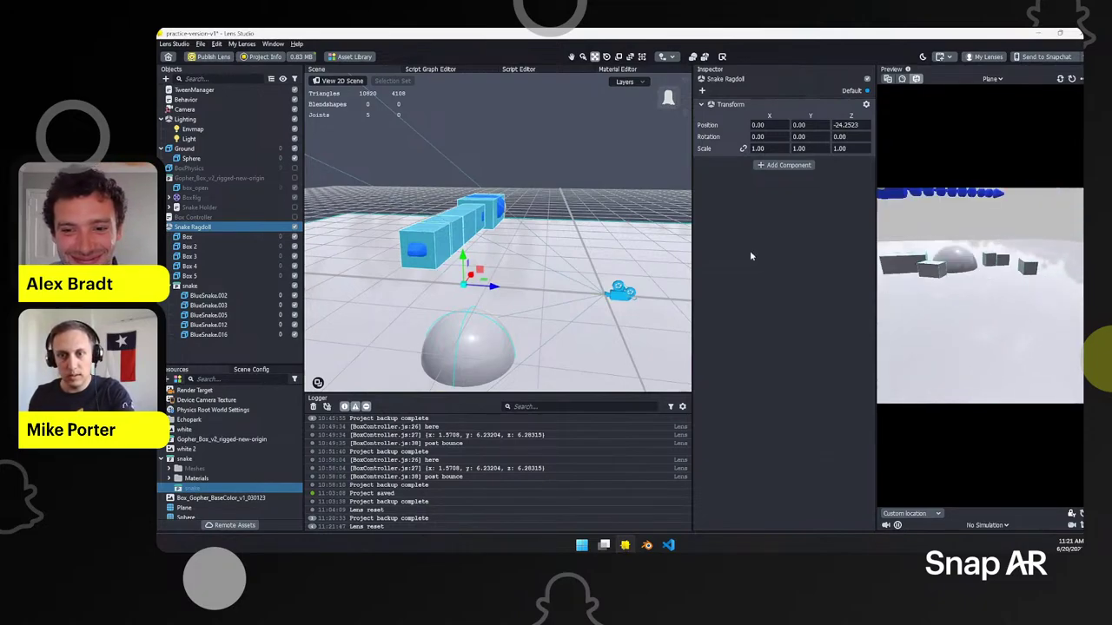
Step: Add a constraint object to the head box's Physics Body and set its constraint type to Hinge
{"action": "left_click", "coordinate": [186, 236]}
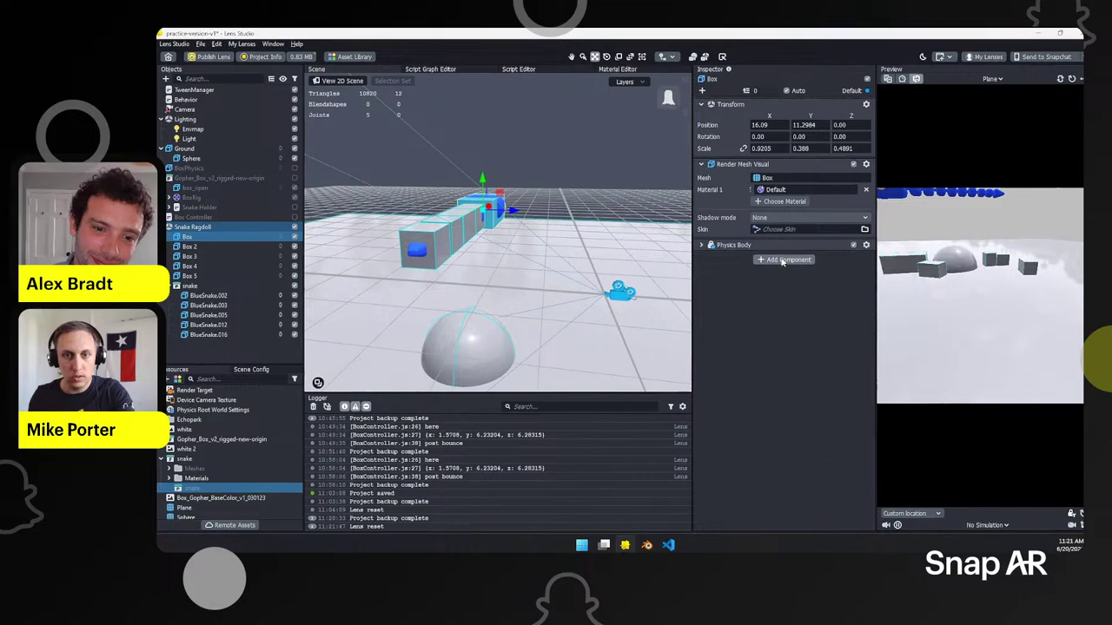
{"action": "left_click", "coordinate": [700, 246]}
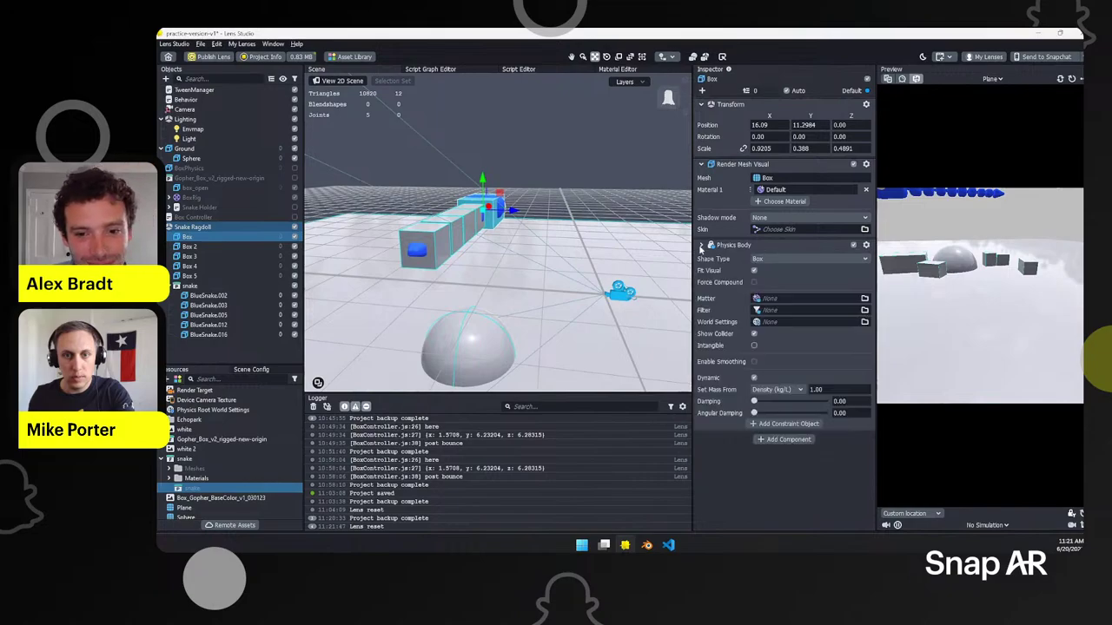
{"action": "left_click", "coordinate": [796, 425]}
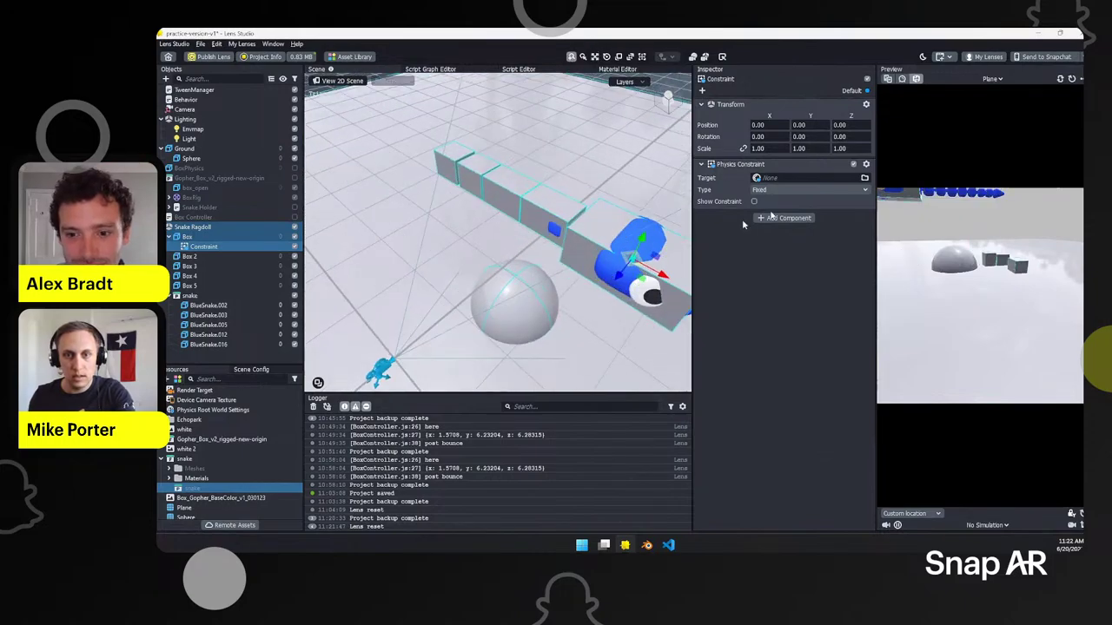
{"action": "left_click", "coordinate": [782, 189]}
{"action": "left_click", "coordinate": [769, 211]}
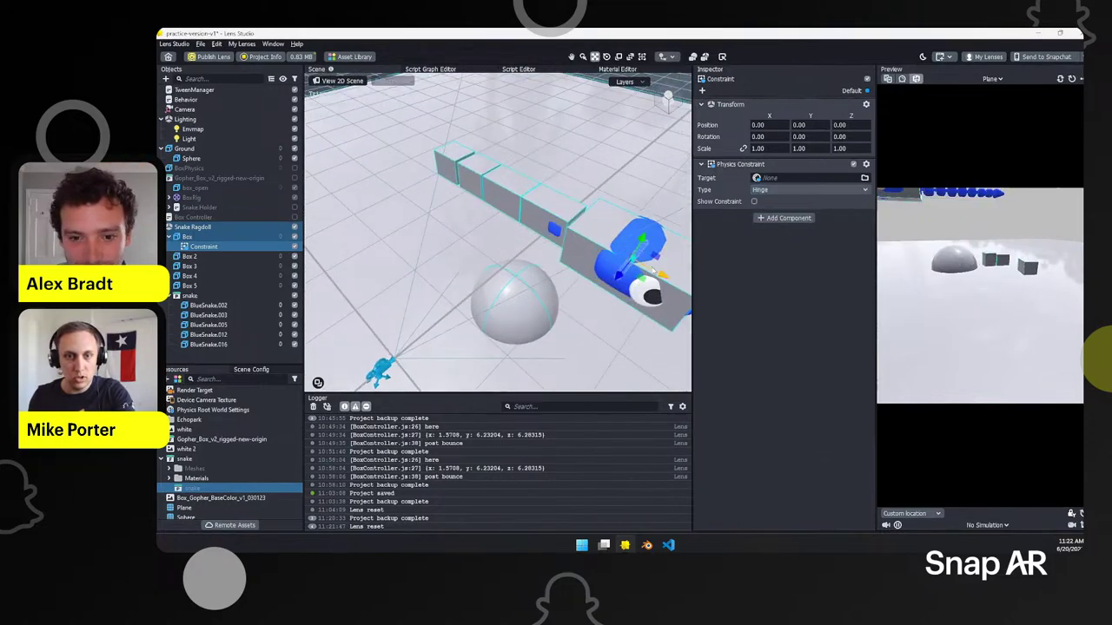
Step: Rotate the hinge constraint 90 degrees on X and move it to the head box's rear edge, at about X -8.61
{"action": "left_click", "coordinate": [759, 137]}
{"action": "type", "text": "90"}
{"action": "key", "text": "Return"}
{"action": "left_click_drag", "start_coordinate": [656, 272], "coordinate": [611, 243]}
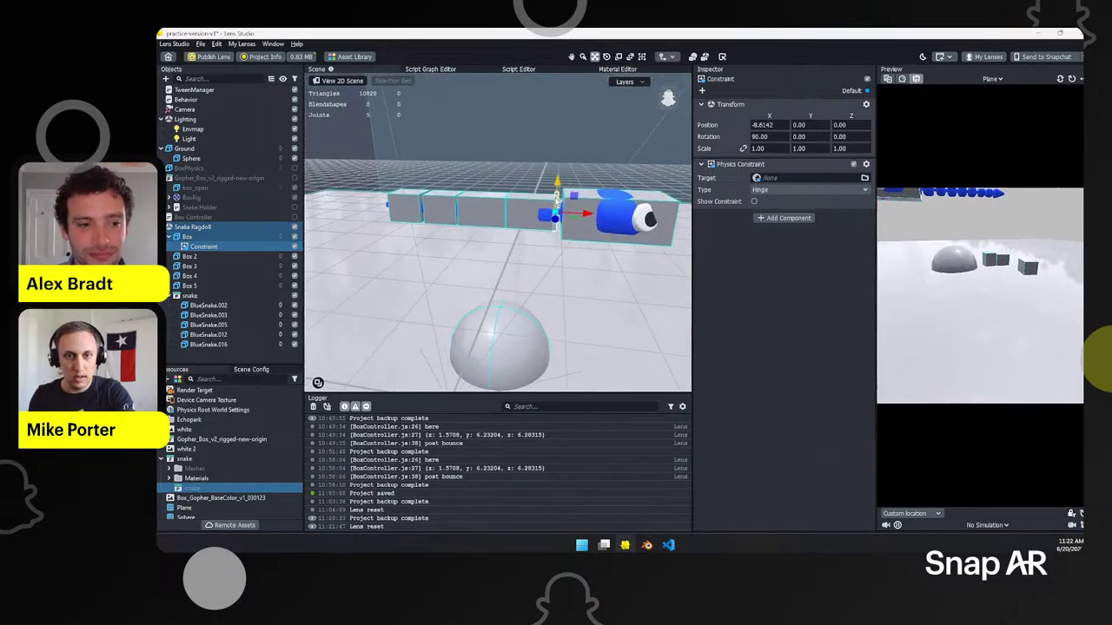
Step: Target the head box's hinge at Box 2's Physics Body, and move the whole Snake Ragdoll forward along Z to about -20.75
{"action": "left_click_drag", "start_coordinate": [556, 198], "coordinate": [573, 193], "text": "alt"}
{"action": "left_click", "coordinate": [770, 177]}
{"action": "left_click", "coordinate": [550, 219]}
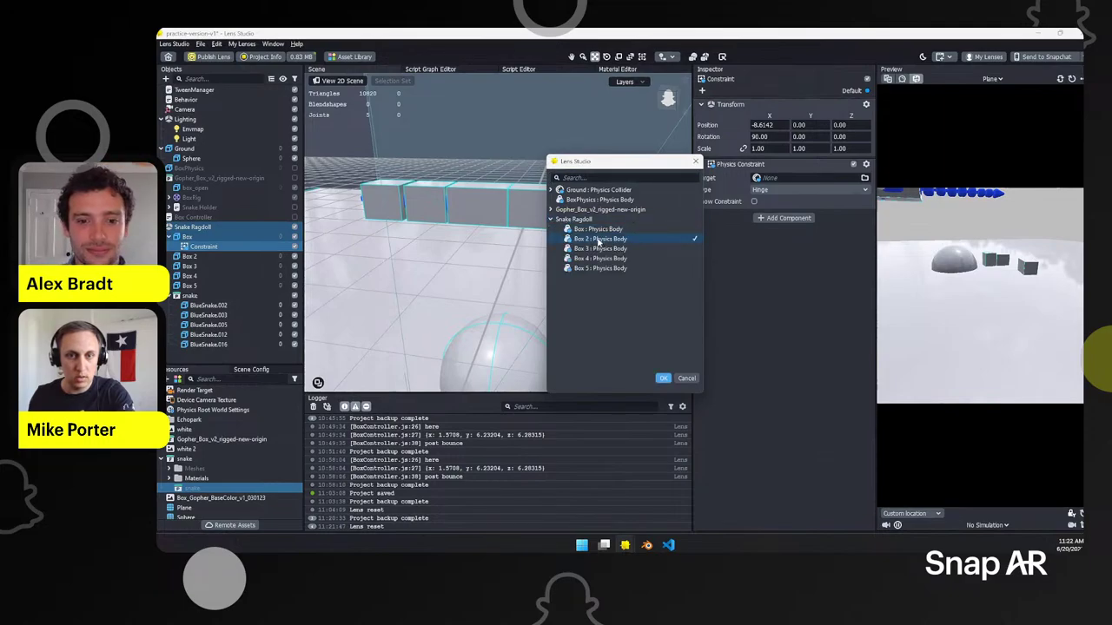
{"action": "double_click", "coordinate": [598, 239]}
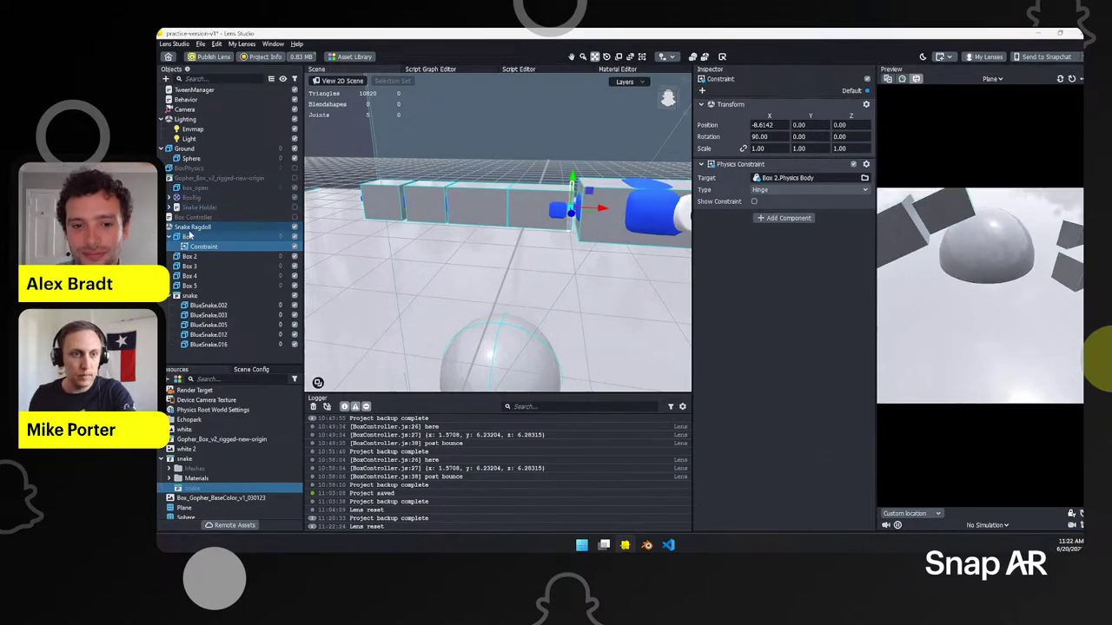
{"action": "left_click", "coordinate": [556, 224]}
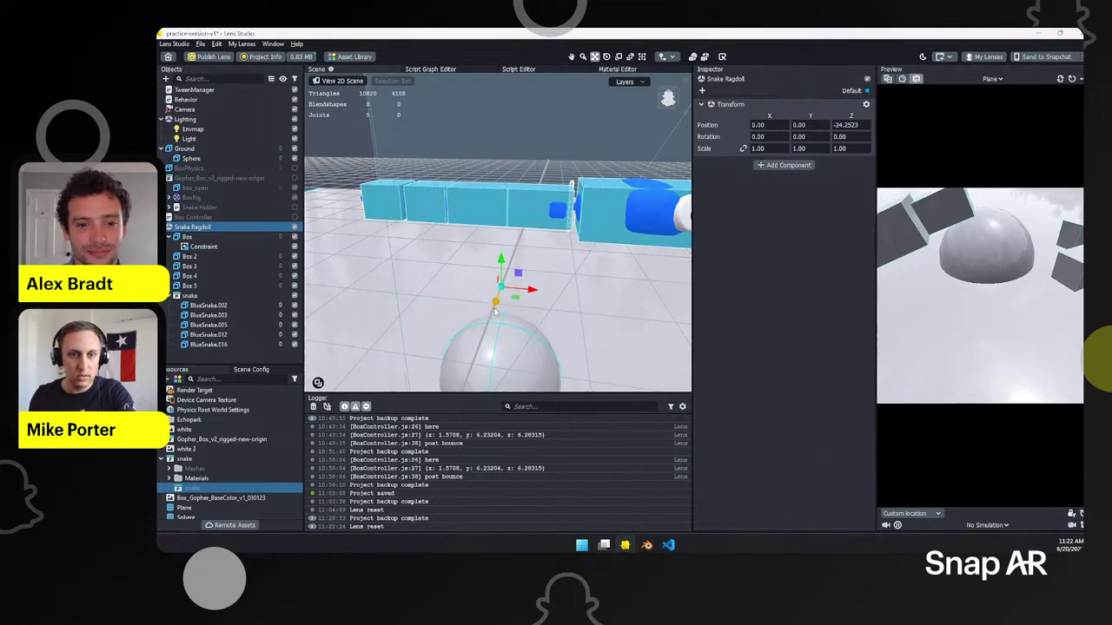
{"action": "left_click_drag", "start_coordinate": [495, 311], "coordinate": [490, 324]}
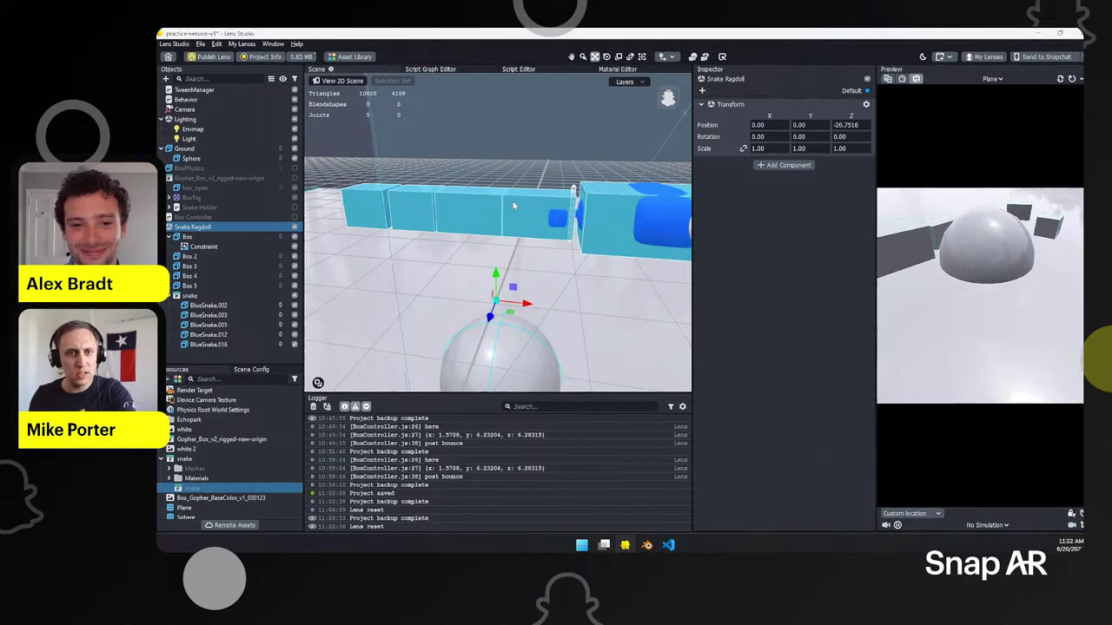
Step: Add a Hinge constraint object to Box 2, placed at its rear edge at about X -8.40 and rotated 90 degrees on X
{"action": "left_click", "coordinate": [209, 255]}
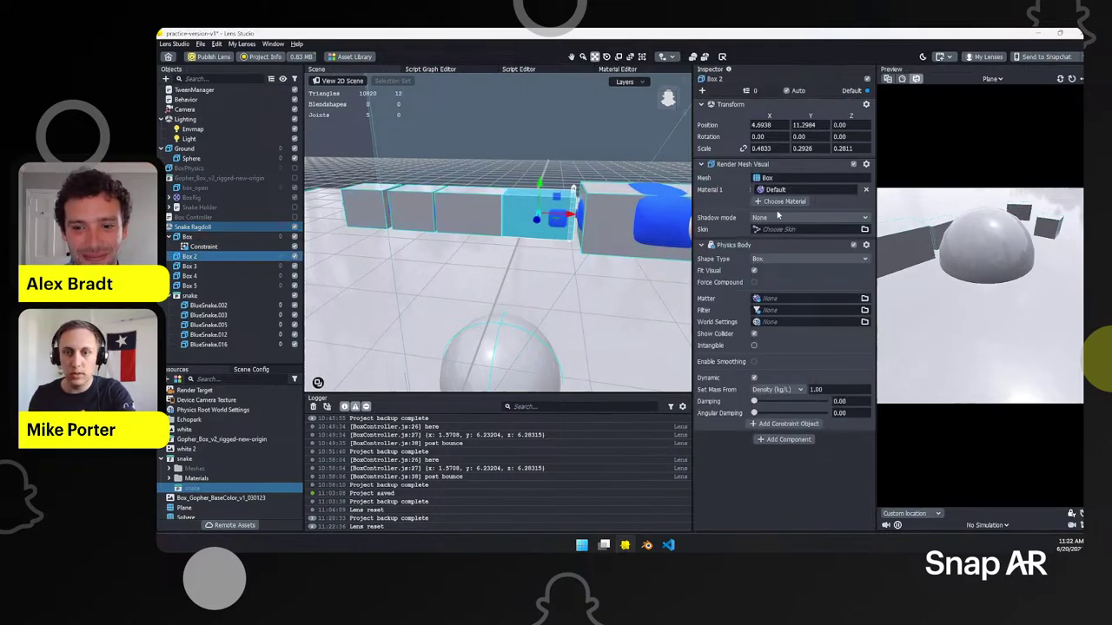
{"action": "left_click", "coordinate": [786, 423]}
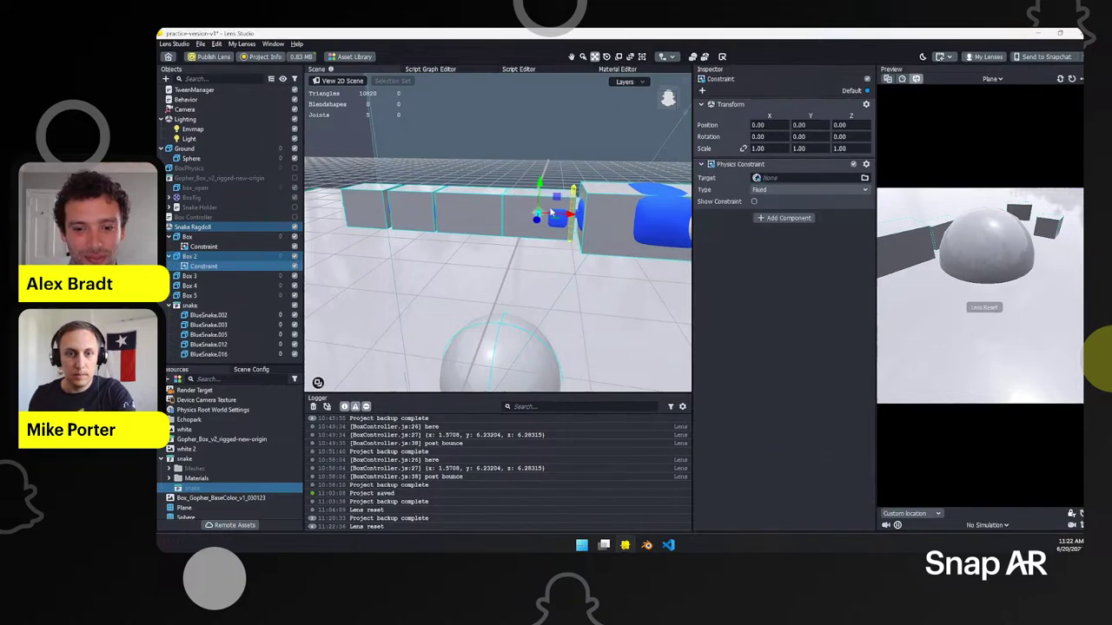
{"action": "left_click_drag", "start_coordinate": [572, 220], "coordinate": [516, 218]}
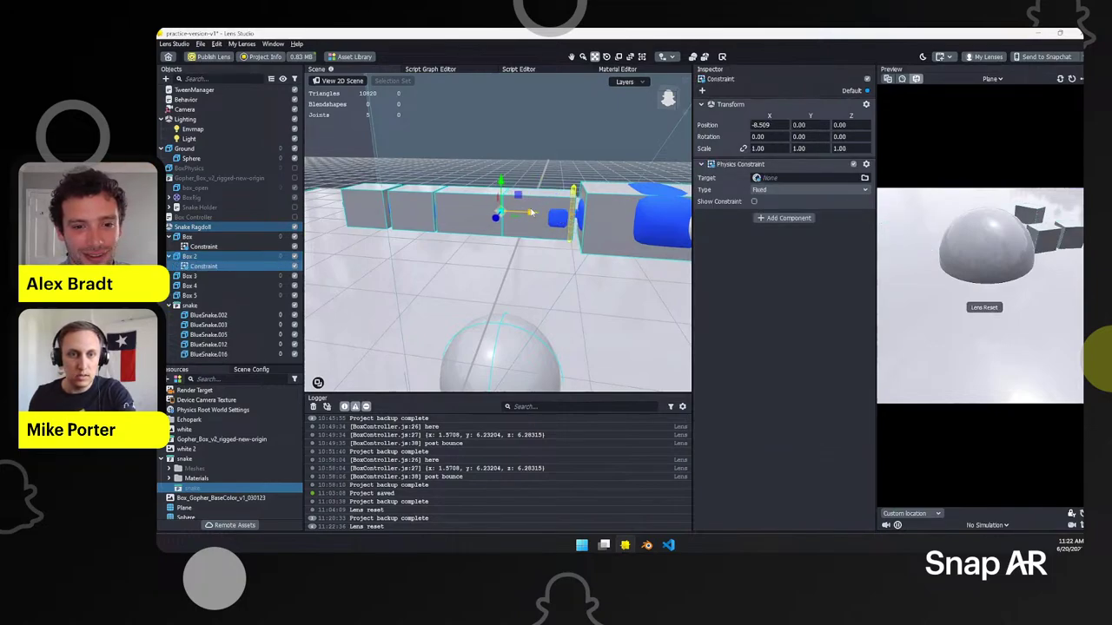
{"action": "left_click", "coordinate": [796, 189]}
{"action": "left_click", "coordinate": [764, 208]}
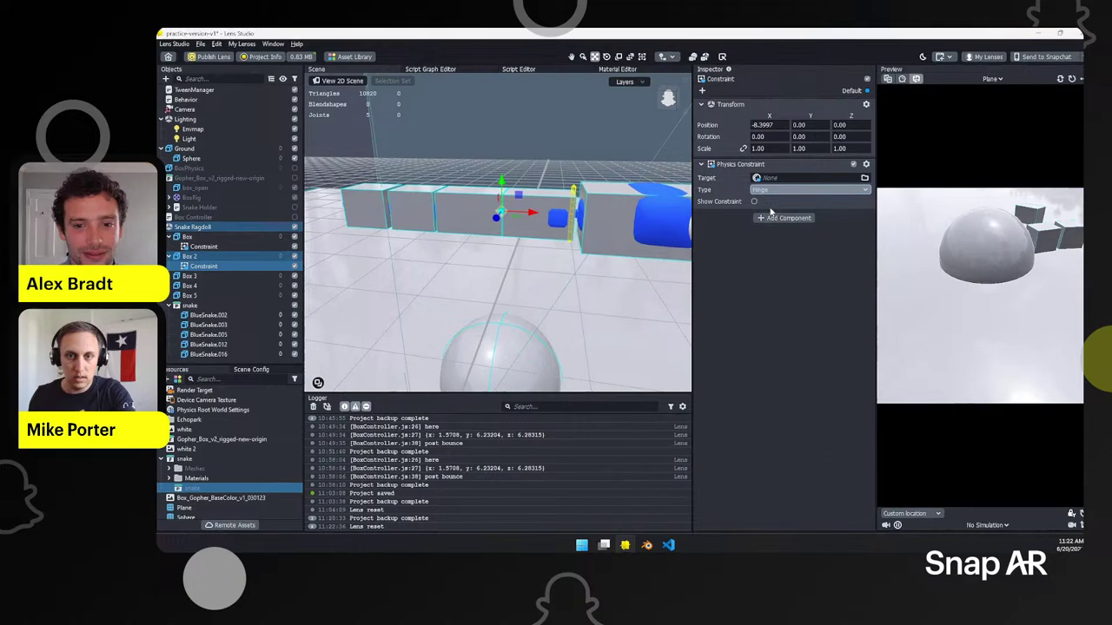
{"action": "double_click", "coordinate": [761, 137]}
{"action": "key", "text": "Return"}
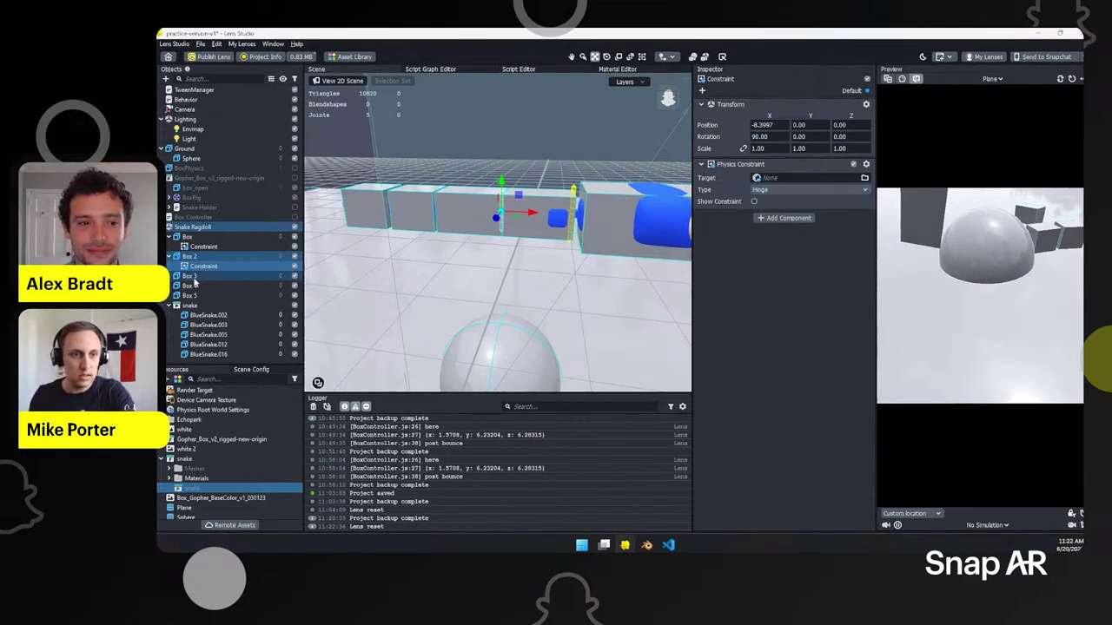
Step: Set the target of Box 2's hinge constraint to Box 3's Physics Body
{"action": "left_click", "coordinate": [211, 276]}
{"action": "left_click", "coordinate": [219, 267]}
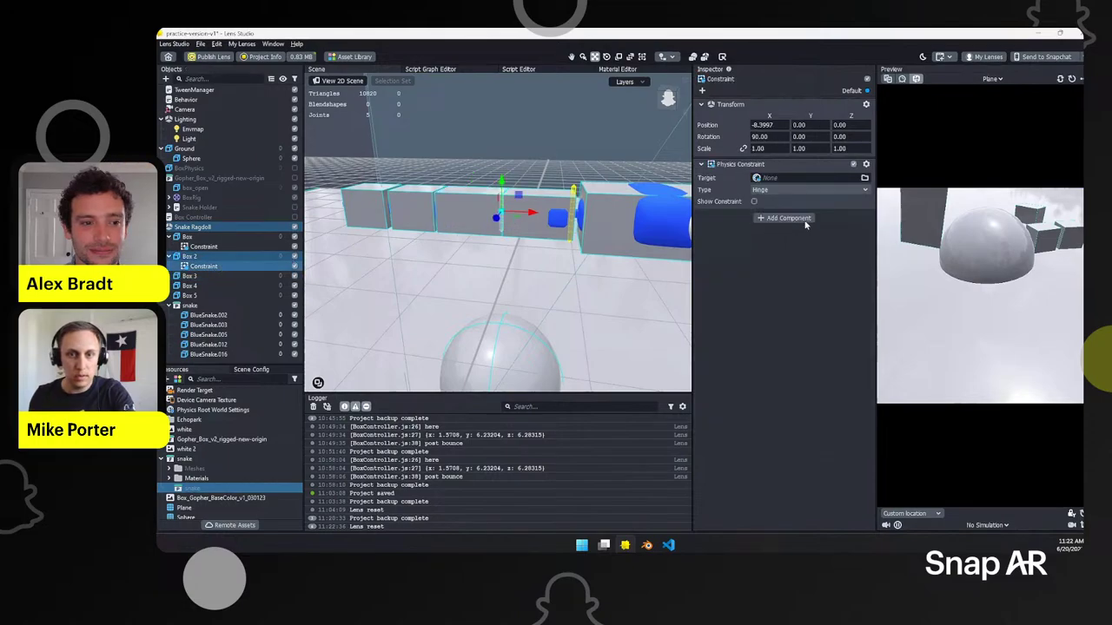
{"action": "left_click", "coordinate": [770, 178]}
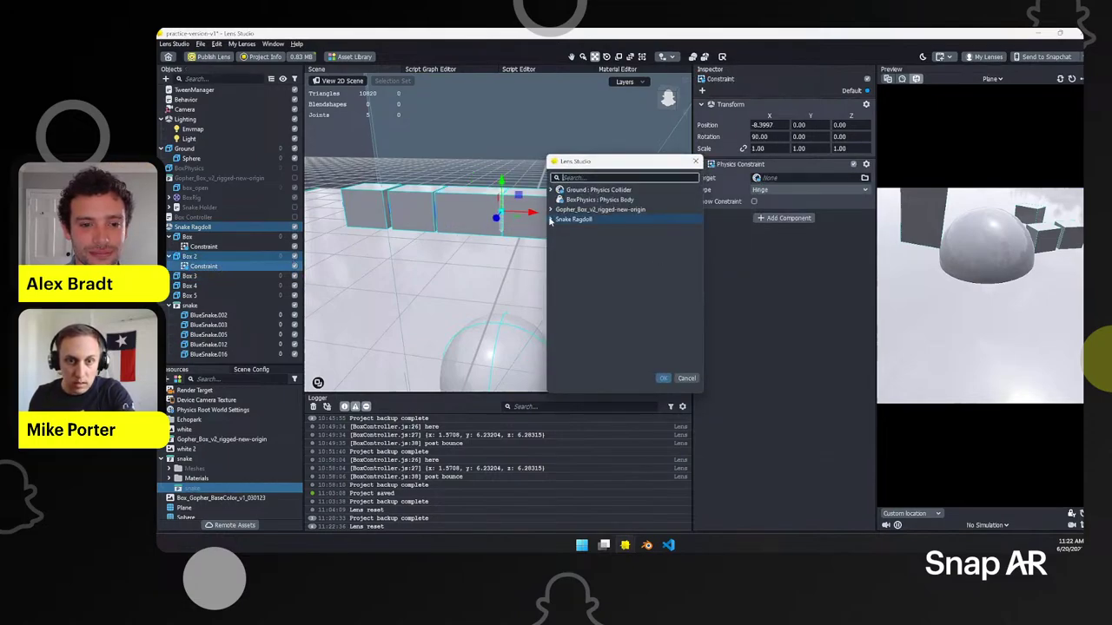
{"action": "left_click", "coordinate": [551, 220]}
{"action": "left_click", "coordinate": [608, 249]}
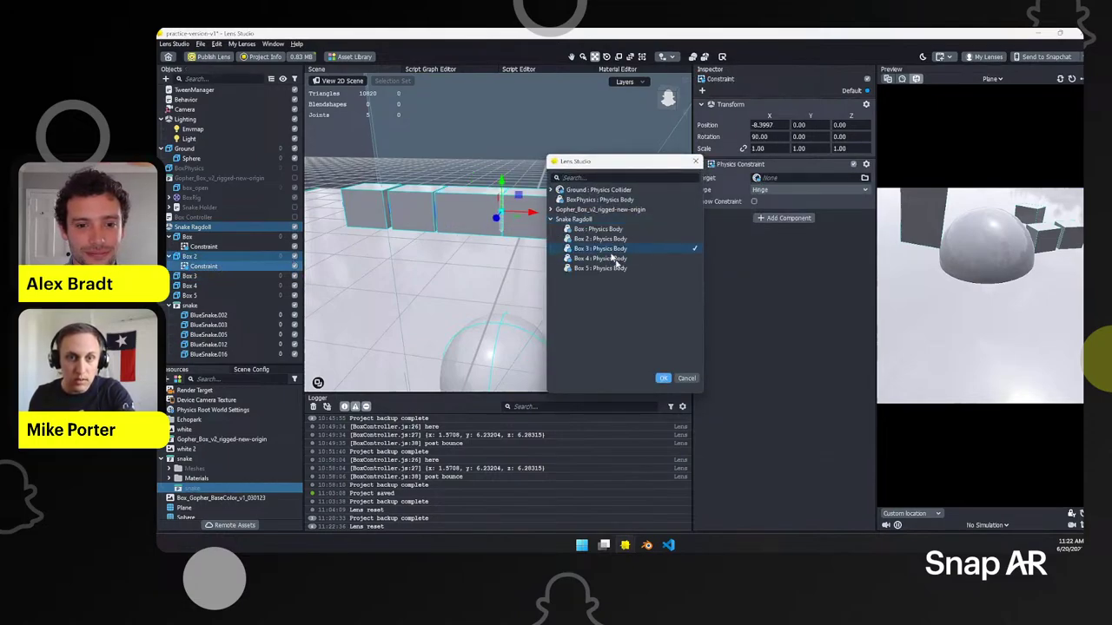
{"action": "left_click", "coordinate": [663, 379]}
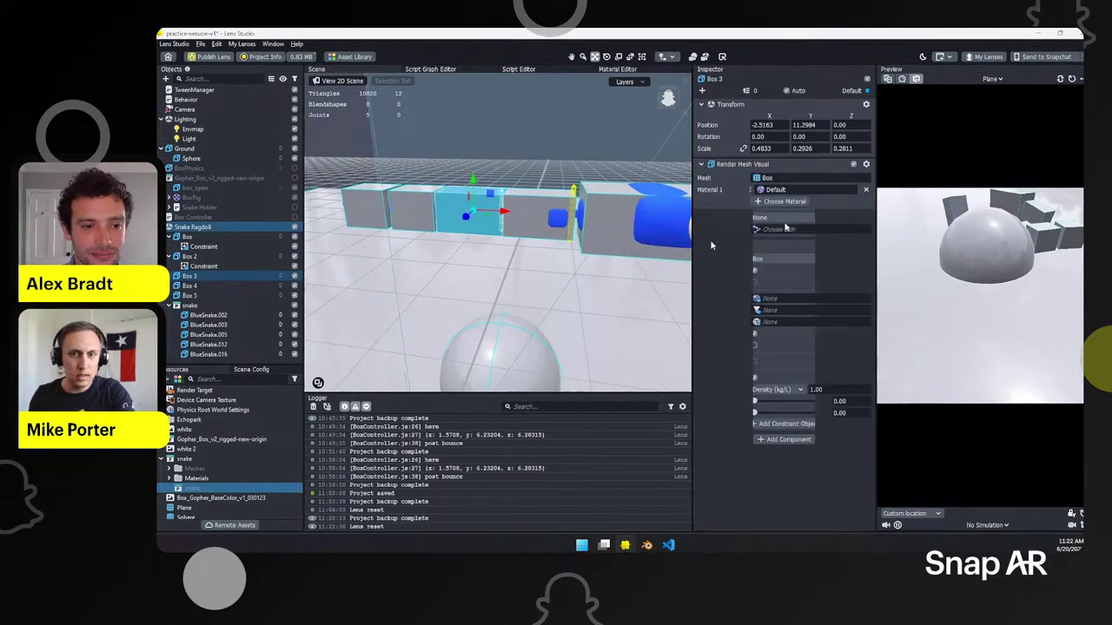
Step: Add a constraint object to Box 3's Physics Body, with type Hinge and a 90-degree rotation on X
{"action": "left_click", "coordinate": [779, 423]}
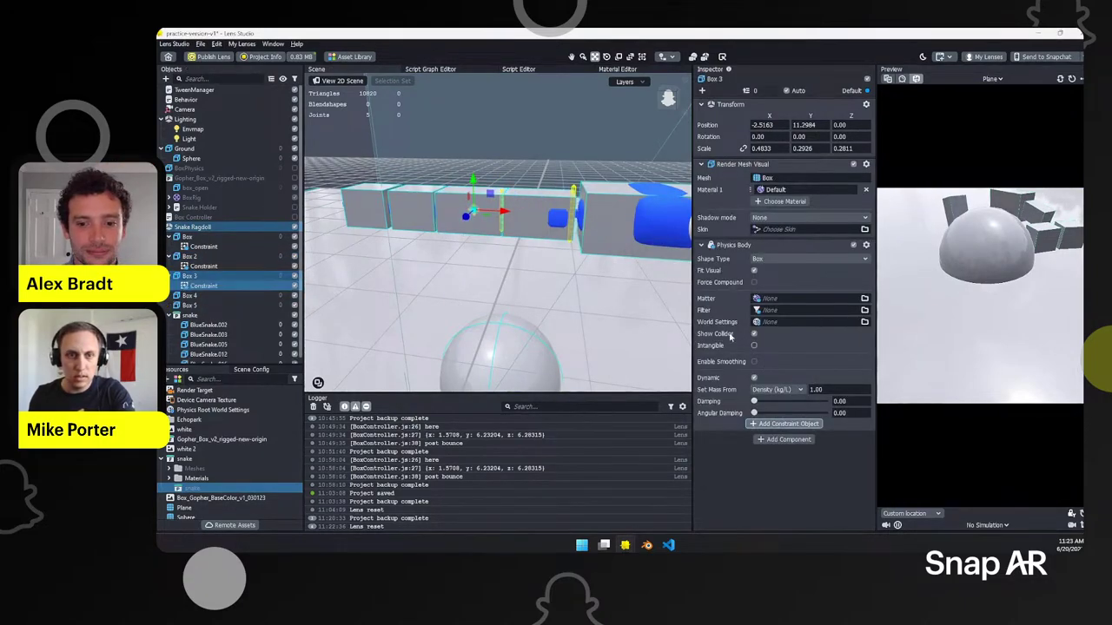
{"action": "left_click", "coordinate": [811, 191]}
{"action": "left_click", "coordinate": [785, 213]}
{"action": "left_click", "coordinate": [757, 136]}
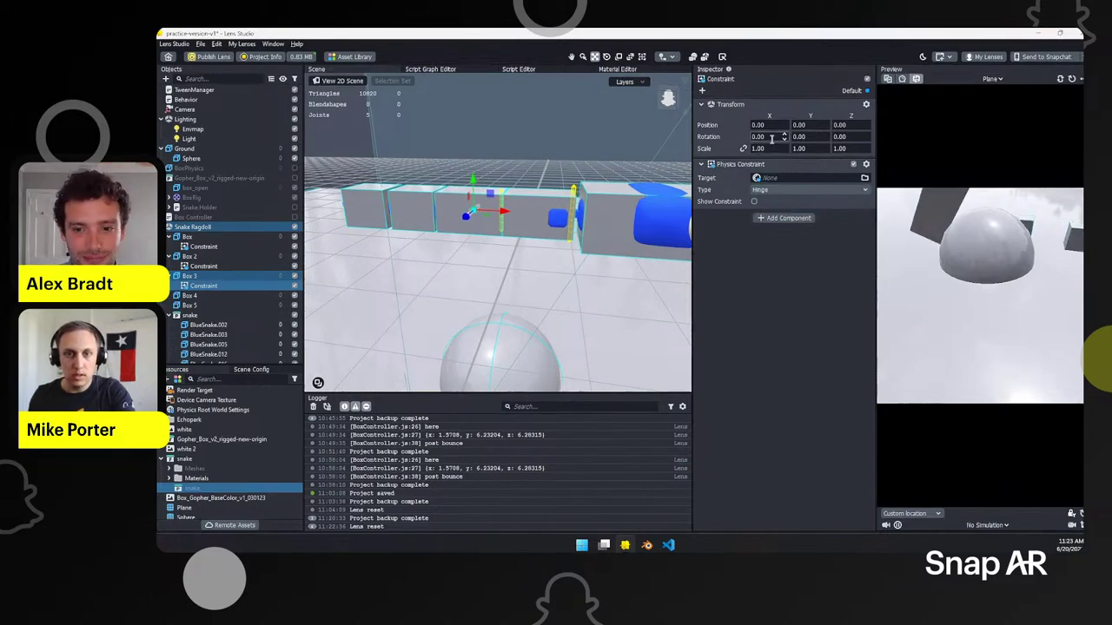
{"action": "type", "text": "90"}
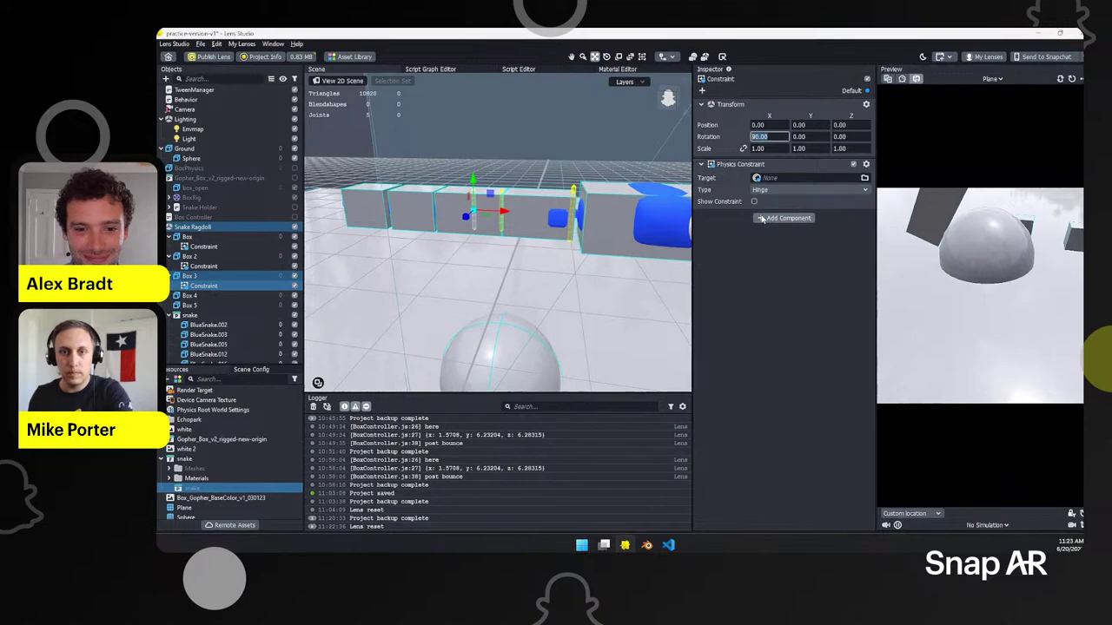
Step: Target Box 3's hinge at Box 4's Physics Body and move it to Box 3's rear edge, at about X -9.53
{"action": "left_click", "coordinate": [768, 178]}
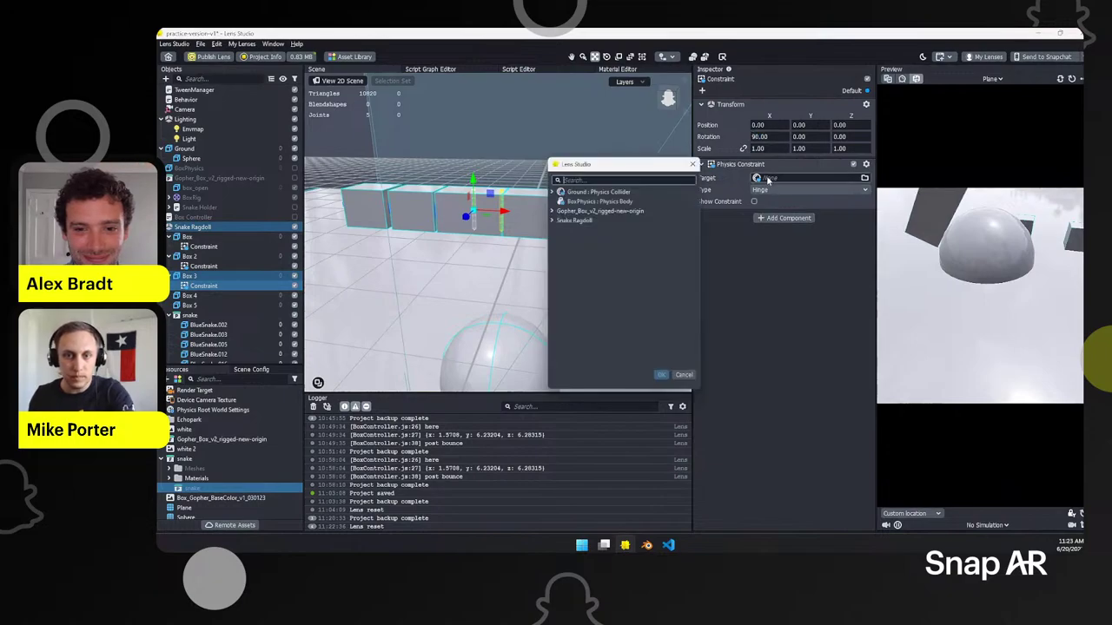
{"action": "left_click", "coordinate": [552, 219]}
{"action": "double_click", "coordinate": [599, 259]}
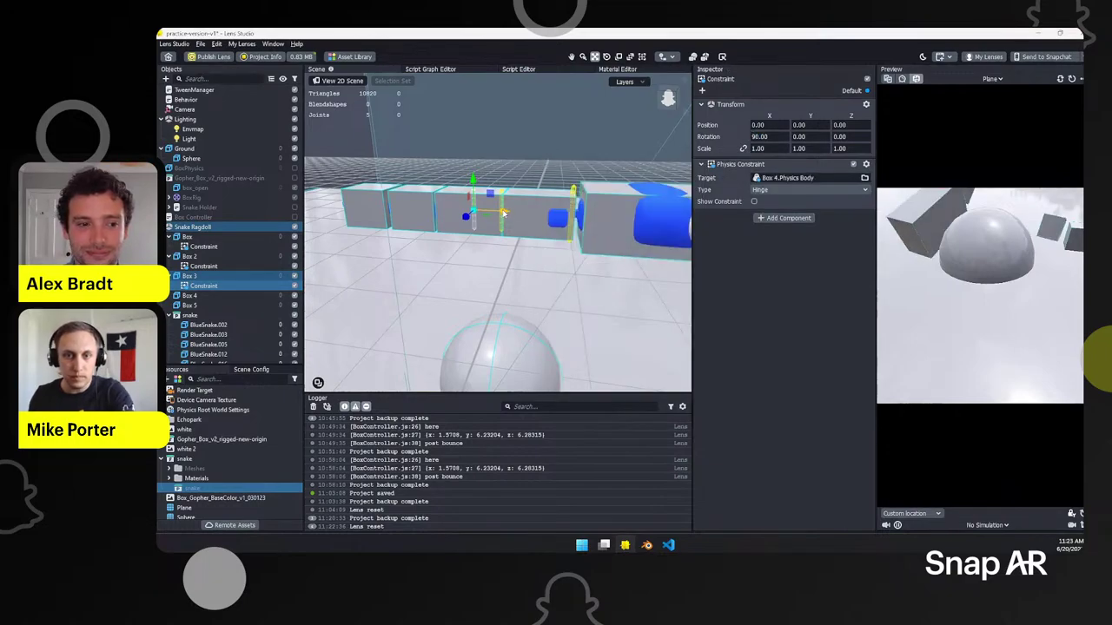
{"action": "left_click_drag", "start_coordinate": [465, 208], "coordinate": [455, 210]}
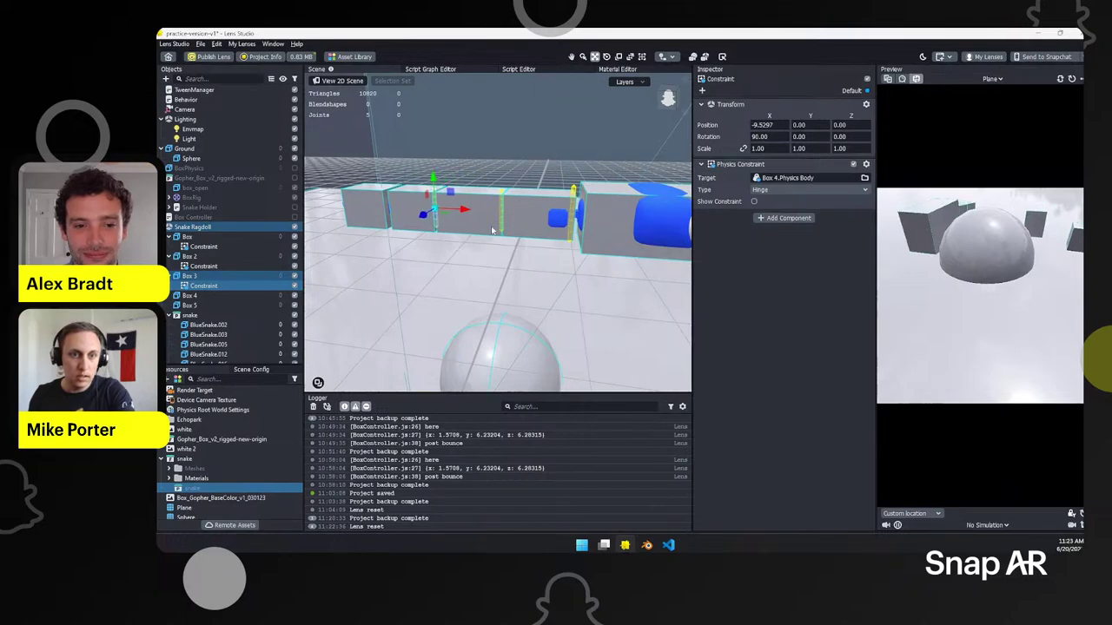
{"action": "right_click_drag", "start_coordinate": [476, 244], "coordinate": [490, 216]}
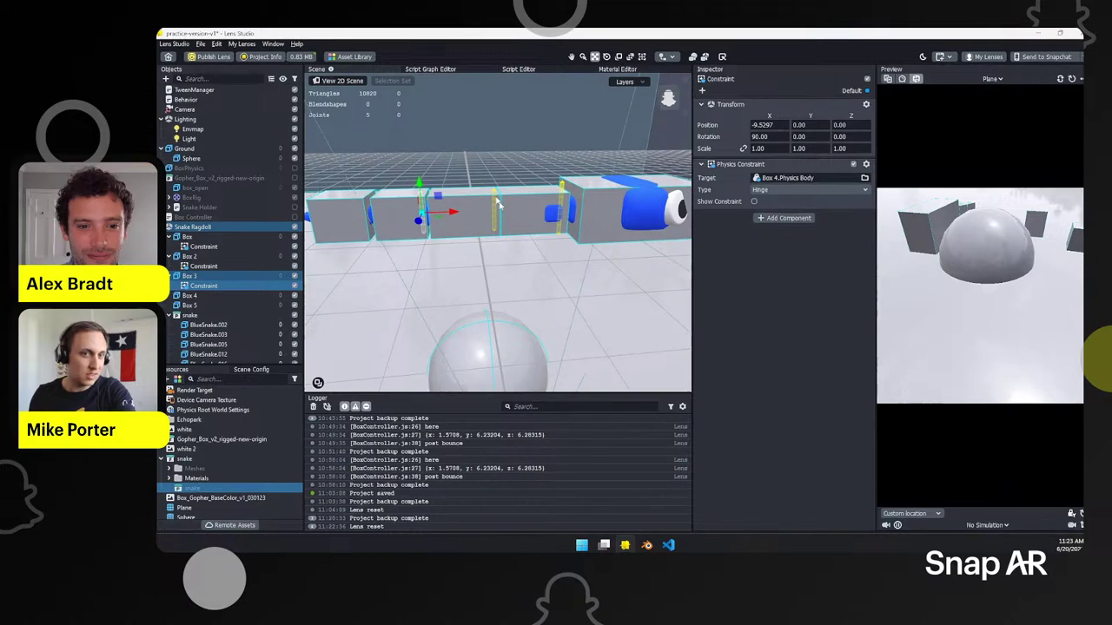
Step: Add a Hinge constraint object to Box 4, placed at its rear edge at about X -10.25 and rotated 90 degrees on X
{"action": "left_click", "coordinate": [190, 295]}
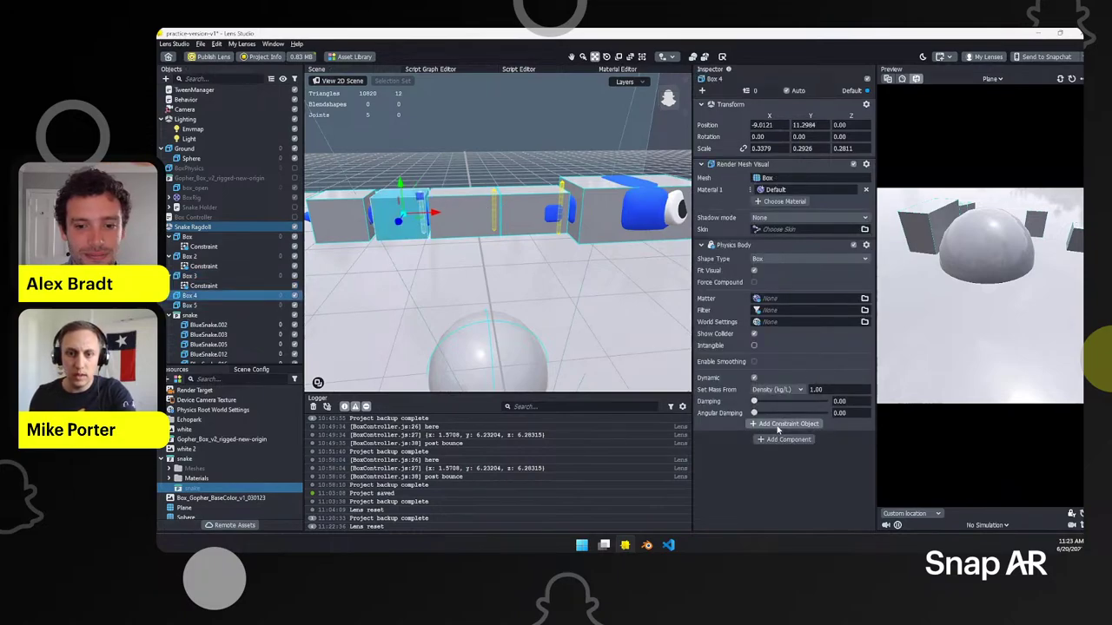
{"action": "left_click", "coordinate": [787, 424]}
{"action": "left_click_drag", "start_coordinate": [426, 221], "coordinate": [400, 216]}
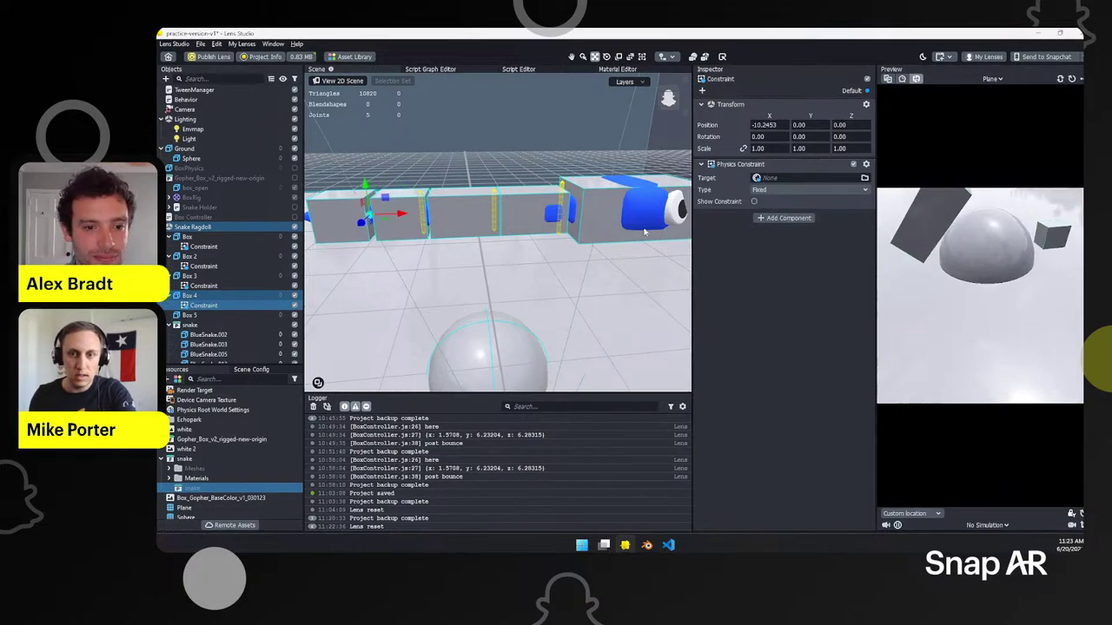
{"action": "left_click", "coordinate": [807, 189]}
{"action": "left_click", "coordinate": [776, 212]}
{"action": "left_click", "coordinate": [761, 136]}
{"action": "type", "text": "90"}
{"action": "key", "text": "Return"}
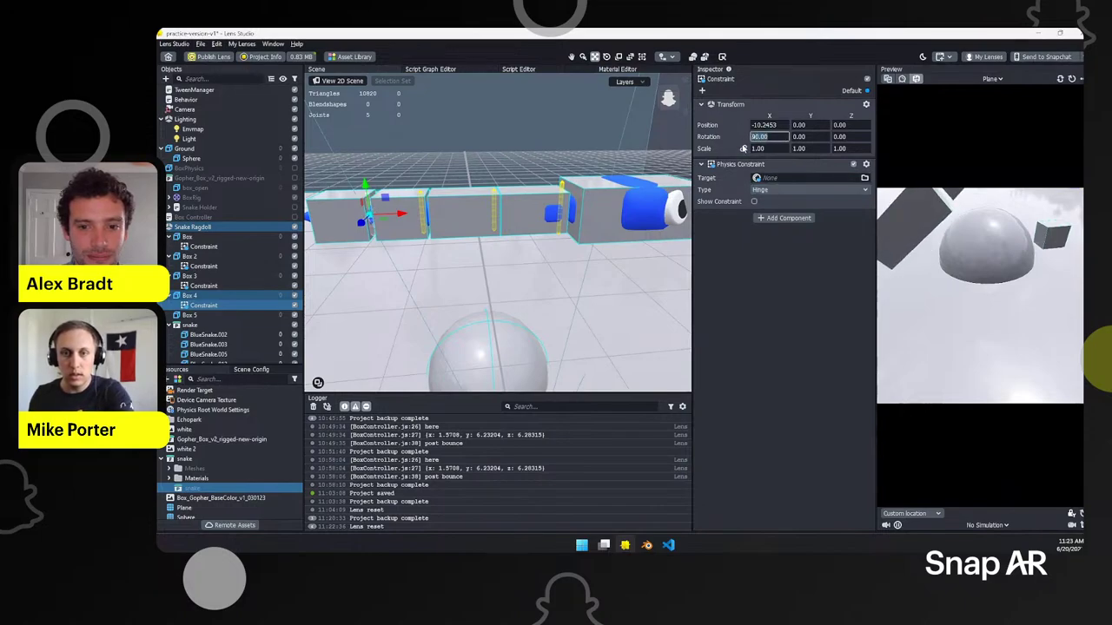
Step: Set the target of Box 4's hinge to Box 5's Physics Body, and reset the lens preview to test the linked boxes
{"action": "left_click", "coordinate": [764, 178]}
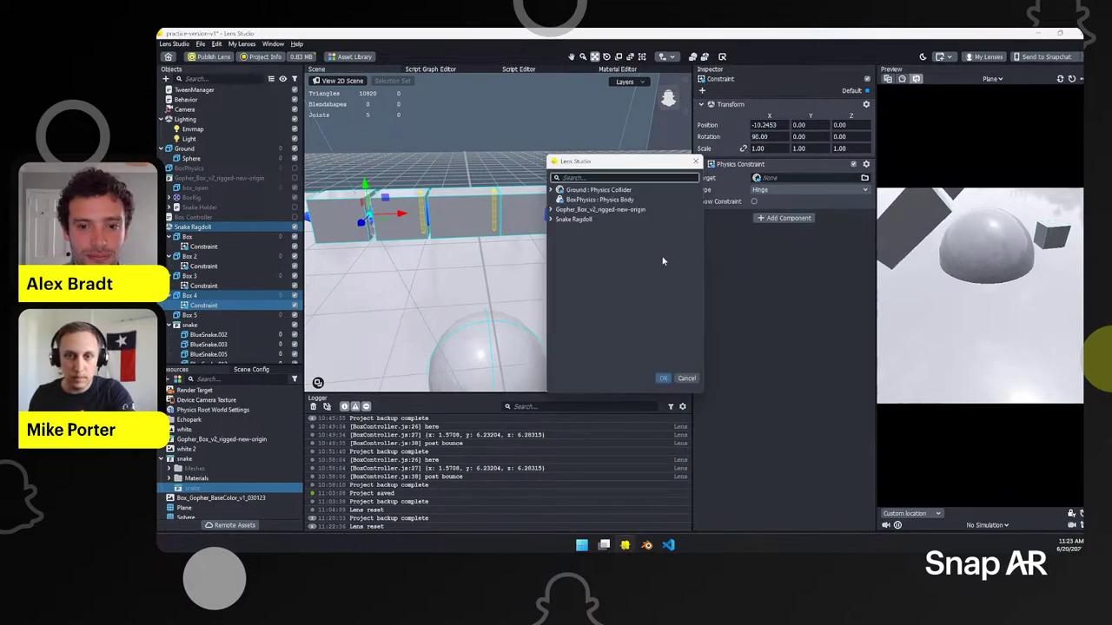
{"action": "left_click", "coordinate": [550, 219]}
{"action": "double_click", "coordinate": [591, 270]}
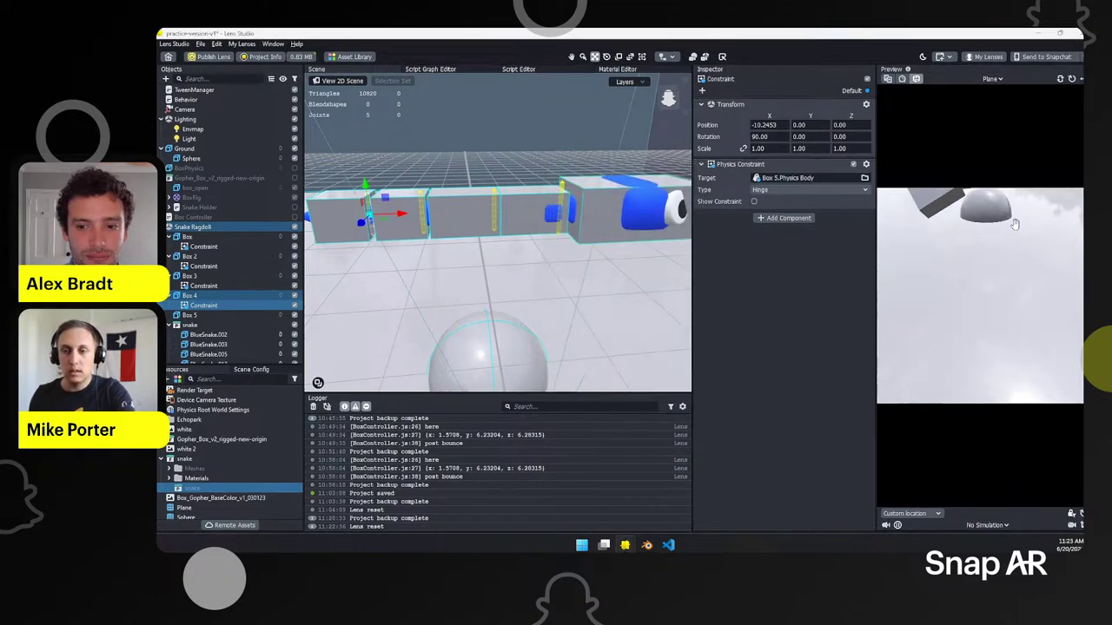
{"action": "left_click", "coordinate": [1071, 78]}
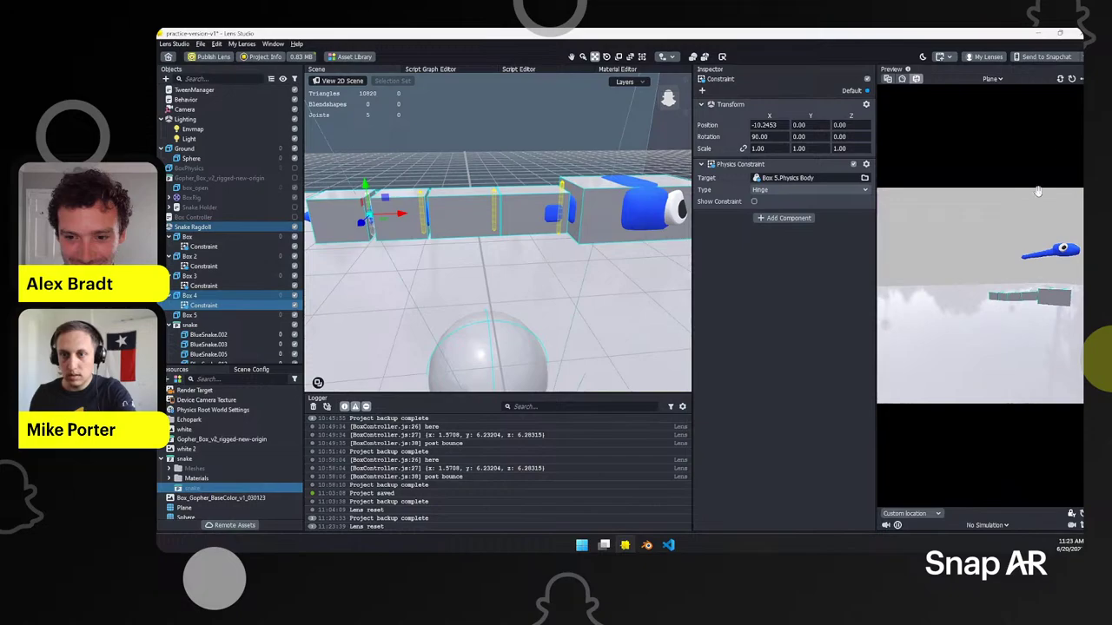
{"action": "left_click", "coordinate": [1071, 78]}
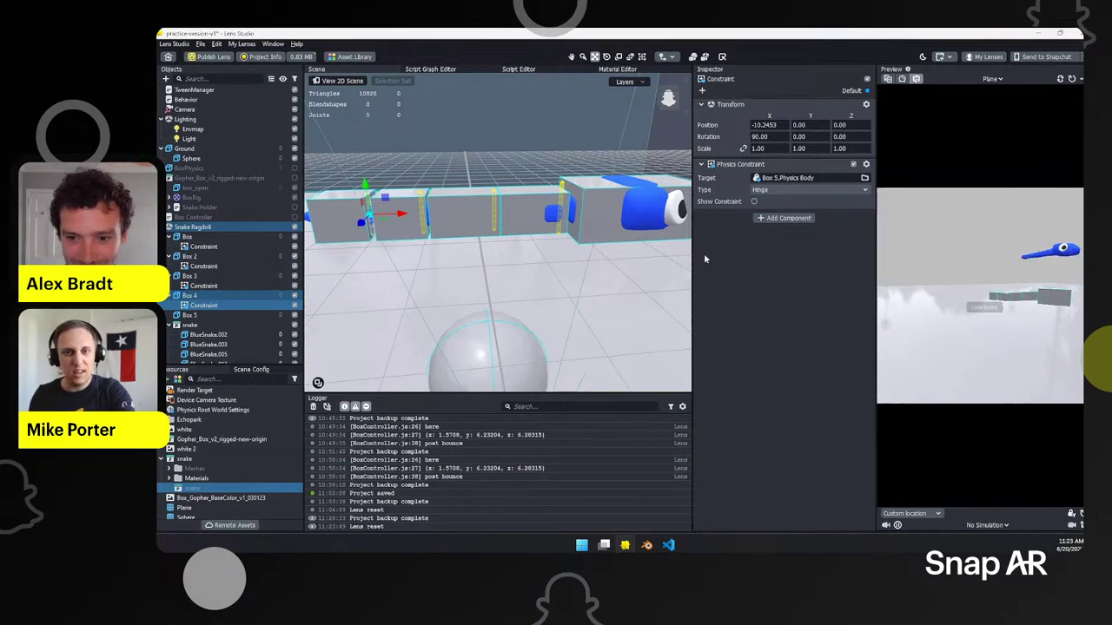
Step: Disable Render Mesh Visual on all five boxes together
{"action": "left_click", "coordinate": [187, 237]}
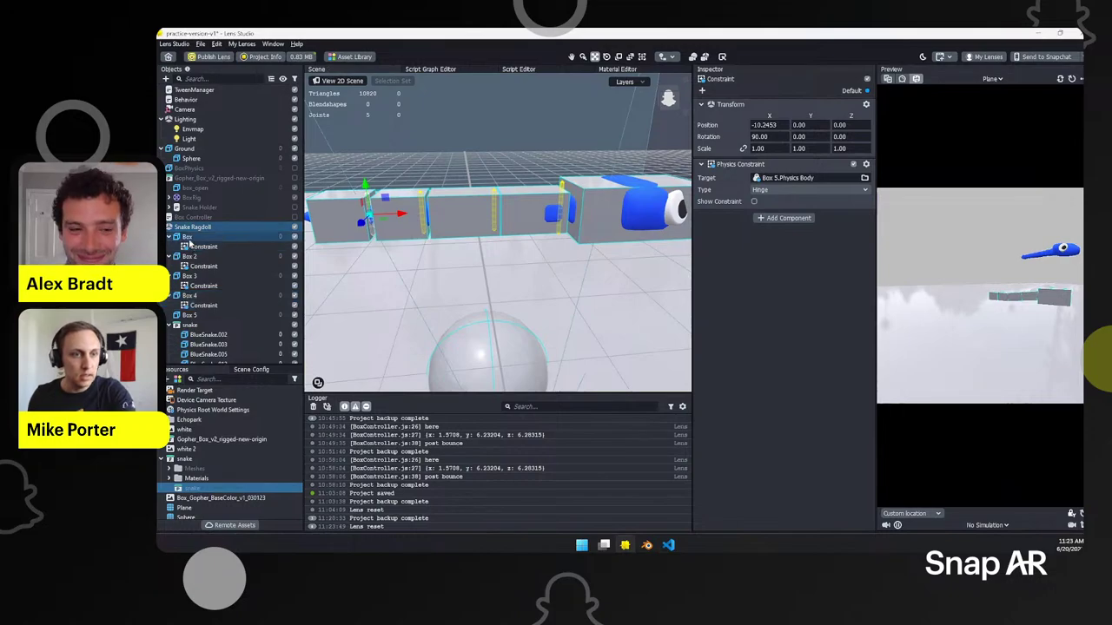
{"action": "left_click", "coordinate": [196, 315], "text": "shift"}
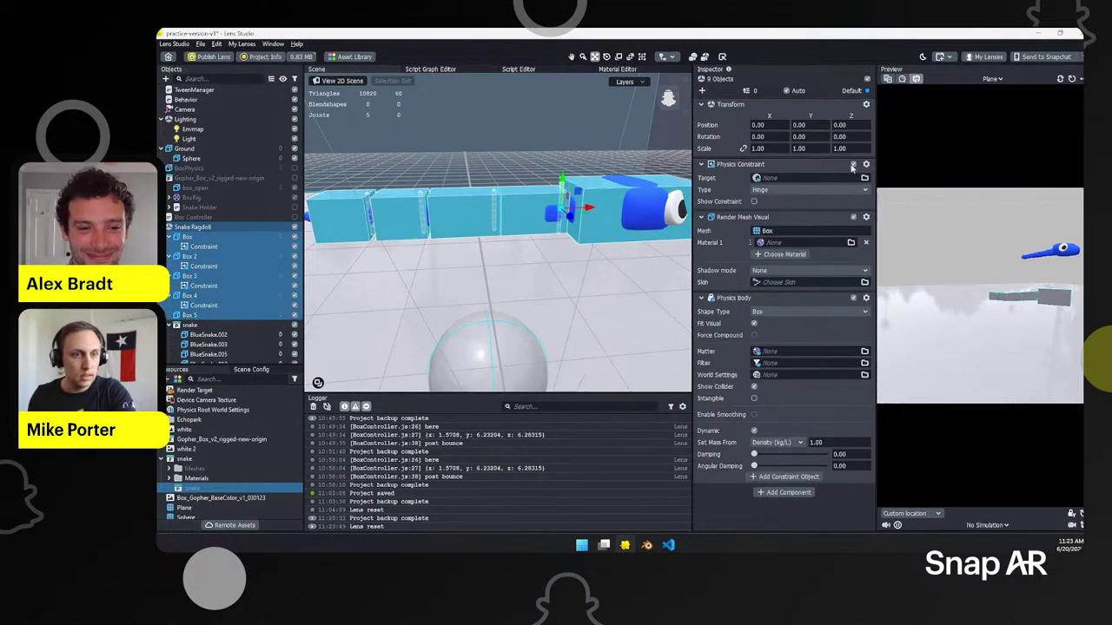
{"action": "left_click", "coordinate": [853, 217]}
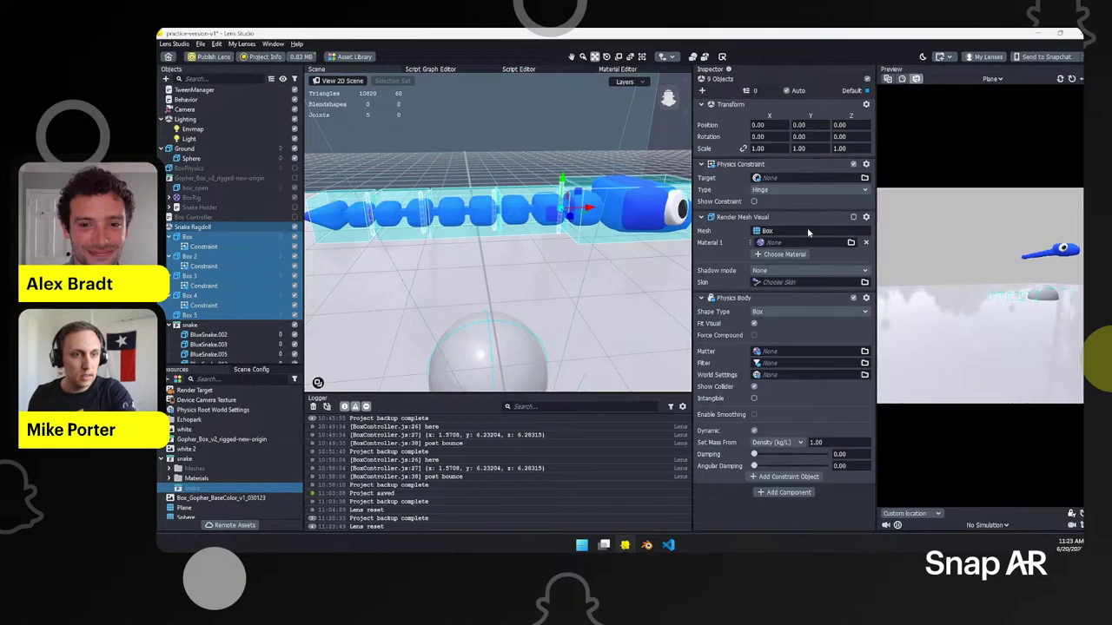
{"action": "left_click", "coordinate": [199, 323]}
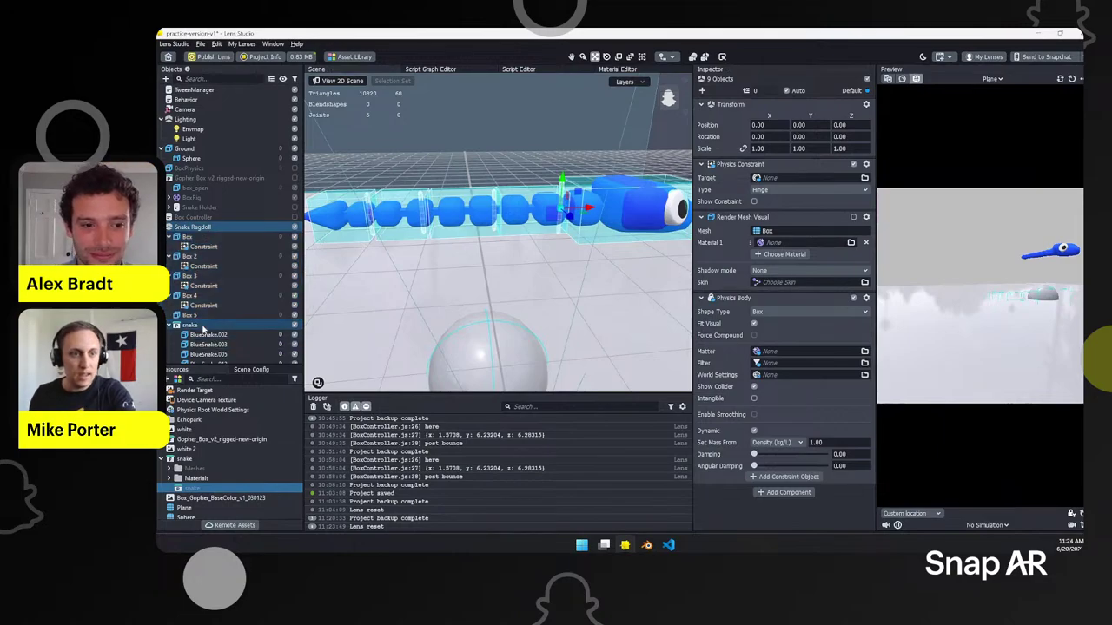
Step: Add a Script component to the Snake Ragdoll object and assign the bones-target-colliders script to it
{"action": "left_click", "coordinate": [204, 228]}
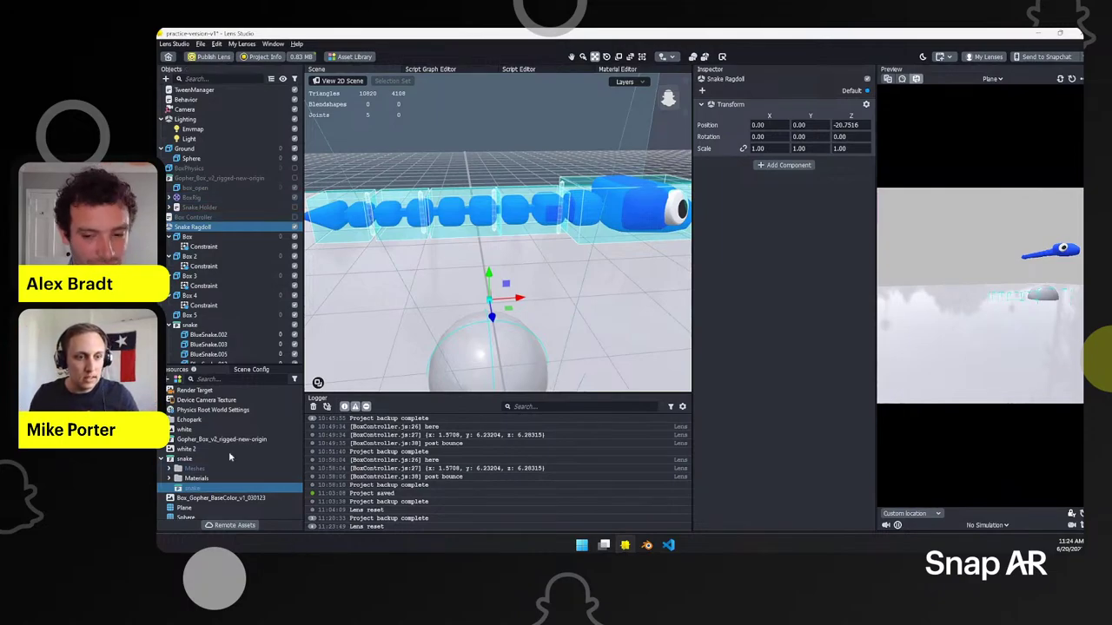
{"action": "left_click", "coordinate": [799, 166]}
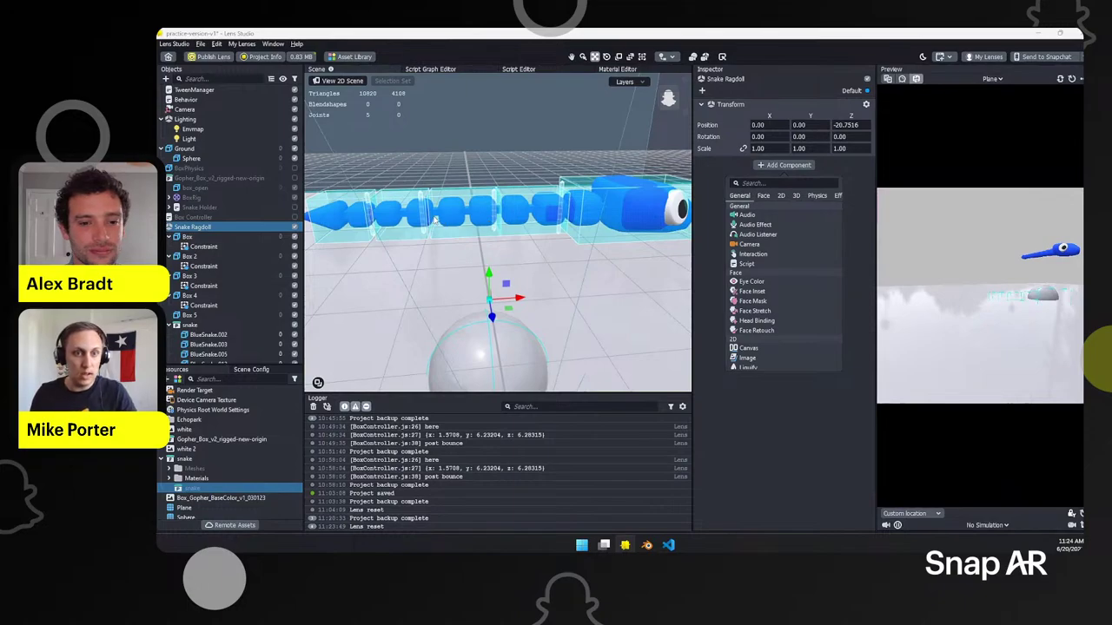
{"action": "left_click", "coordinate": [747, 263]}
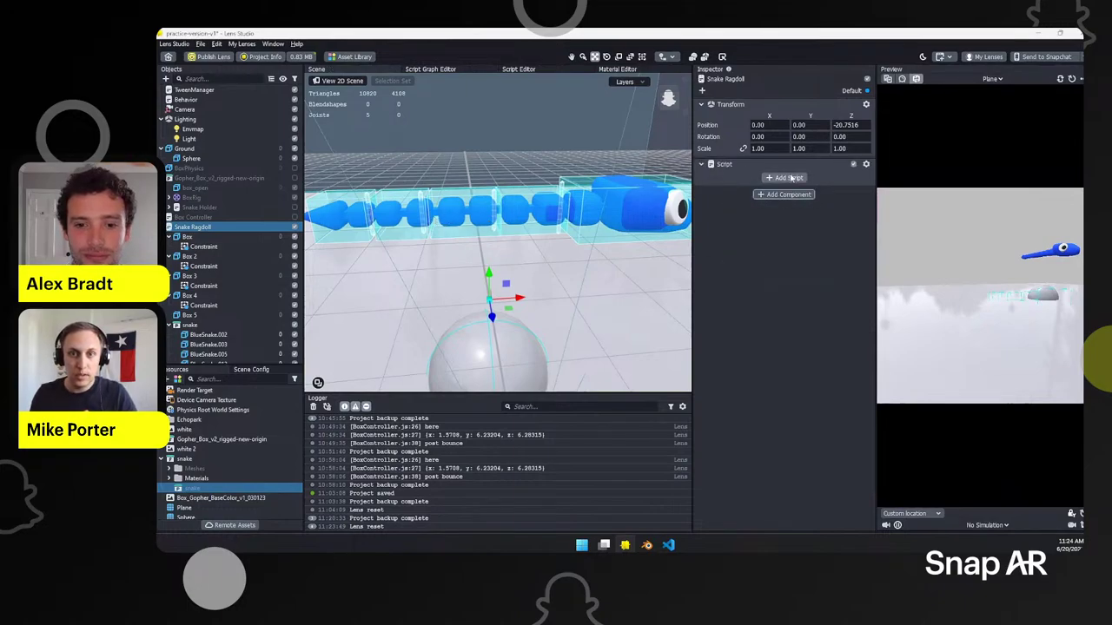
{"action": "left_click", "coordinate": [789, 179]}
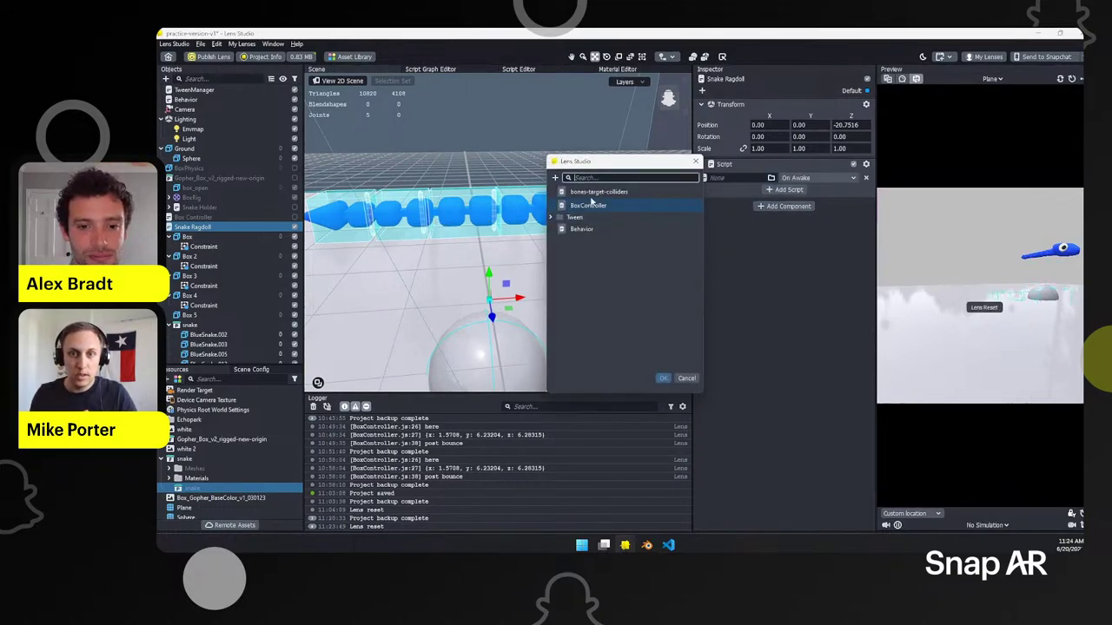
{"action": "double_click", "coordinate": [590, 192]}
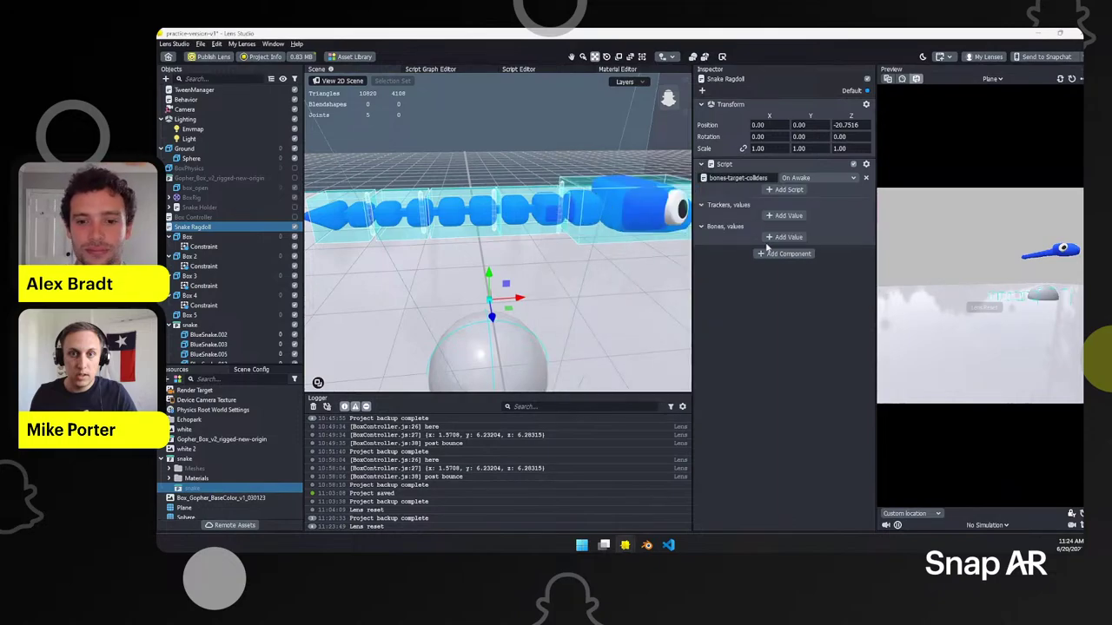
Step: Create five empty entries in the script's Trackers list, Value 0 to Value 4
{"action": "left_click", "coordinate": [785, 216]}
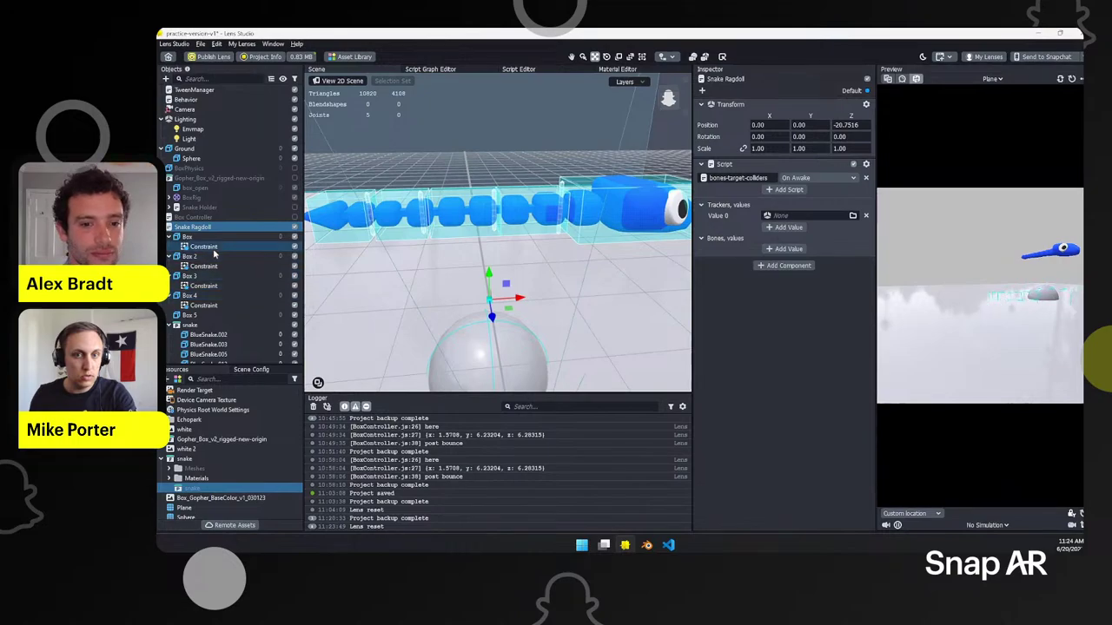
{"action": "scroll", "coordinate": [215, 252], "scroll_direction": "down", "scroll_amount": 1}
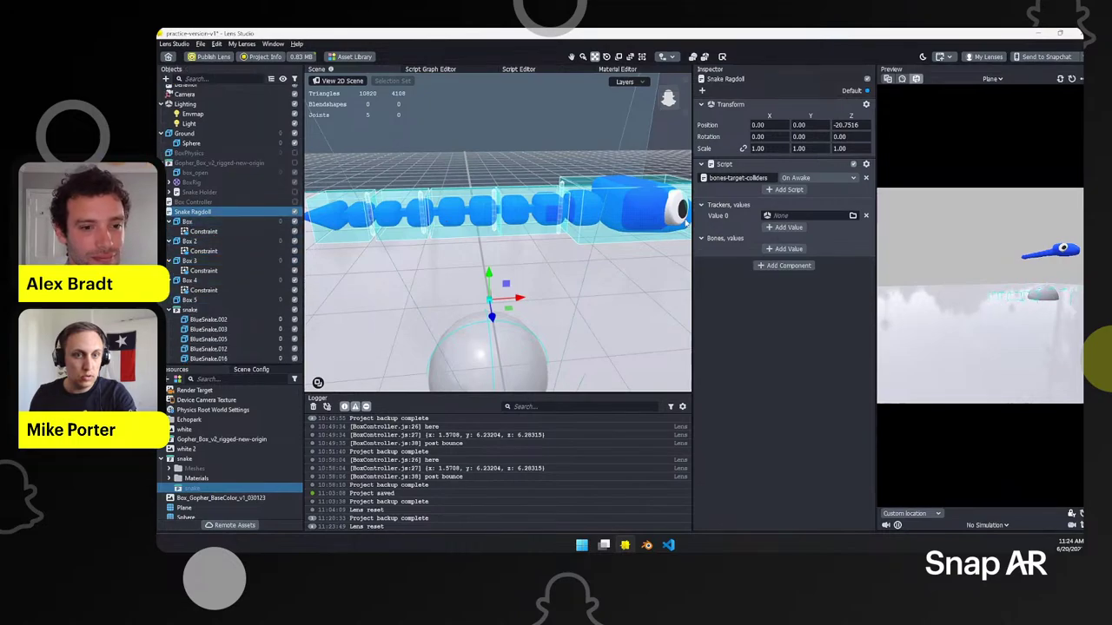
{"action": "left_click", "coordinate": [788, 227]}
{"action": "left_click", "coordinate": [786, 241]}
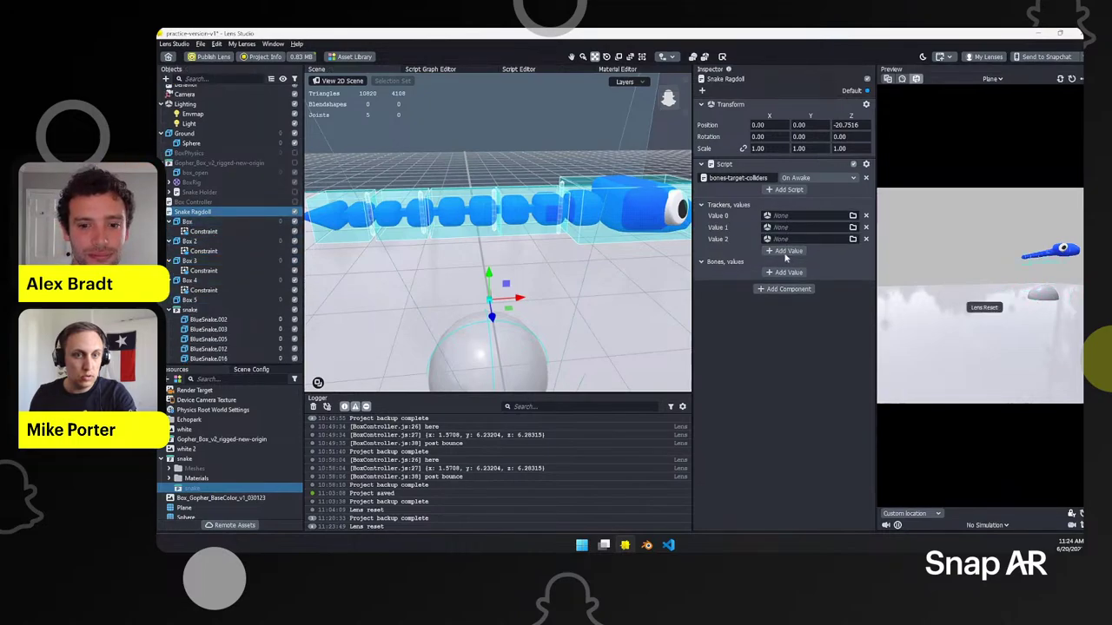
{"action": "left_click", "coordinate": [786, 251]}
{"action": "left_click", "coordinate": [786, 264]}
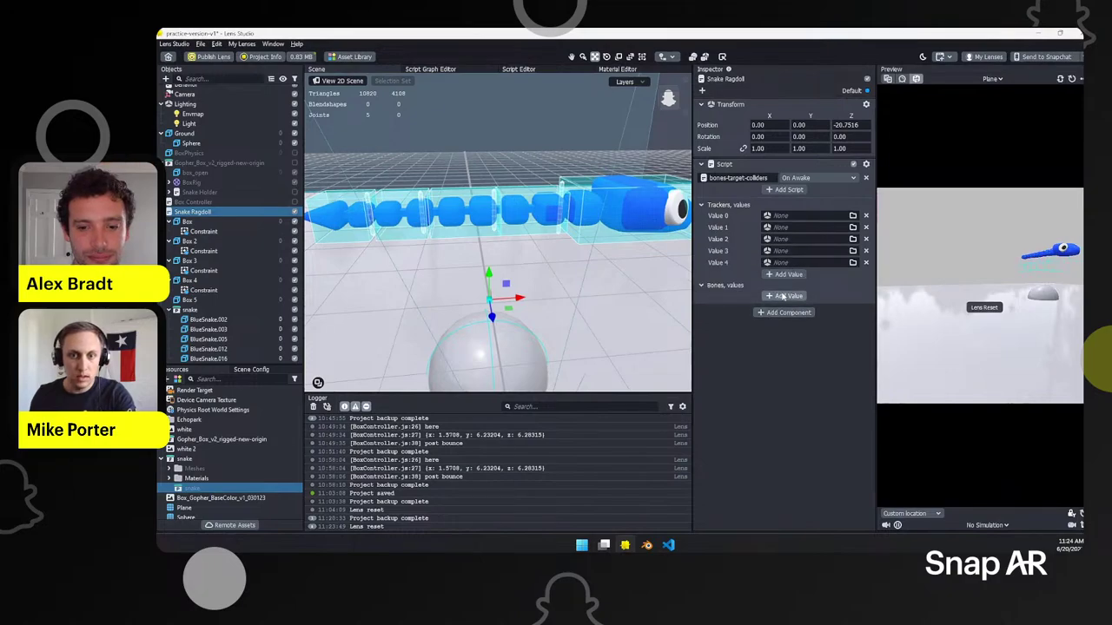
Step: Create five empty entries in the script's Bones list, Value 0 to Value 4
{"action": "left_click", "coordinate": [788, 296]}
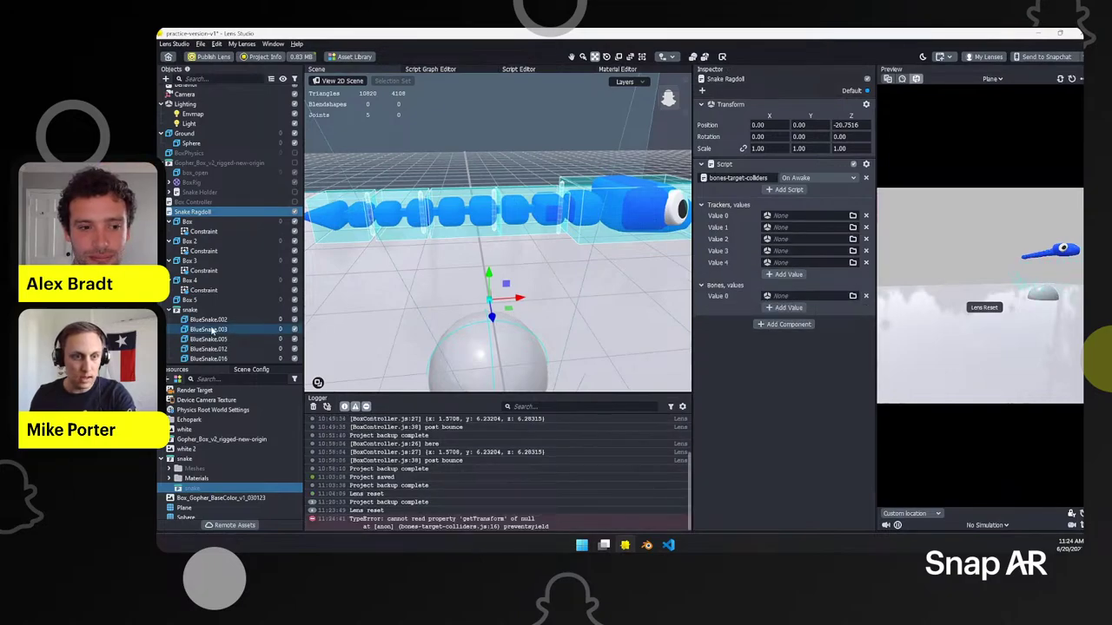
{"action": "left_click", "coordinate": [213, 320], "text": "shift"}
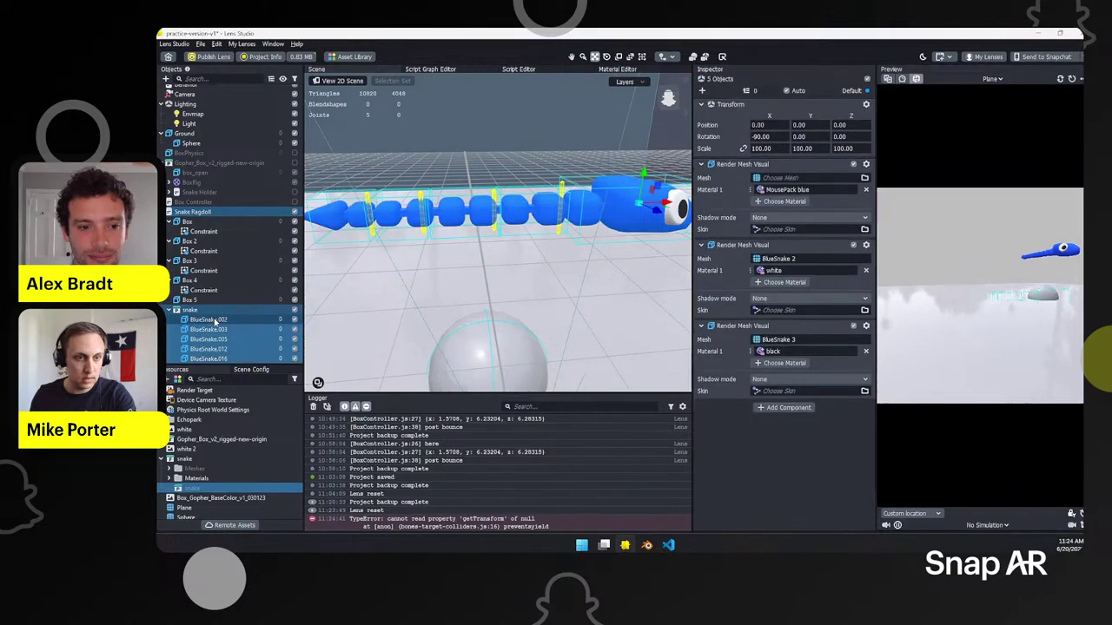
{"action": "left_click", "coordinate": [208, 214]}
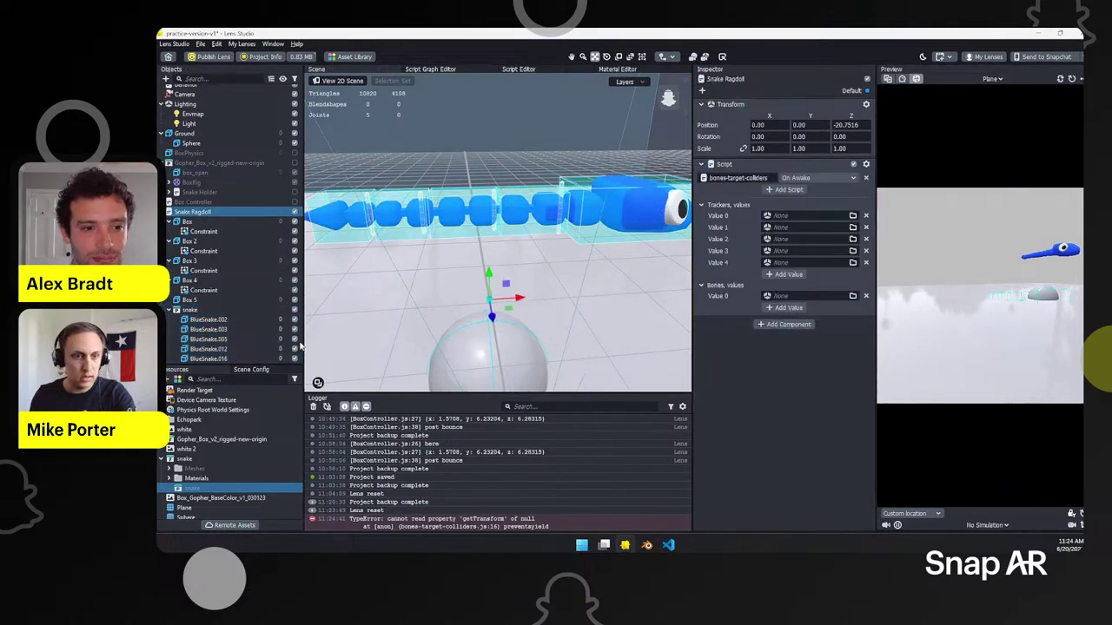
{"action": "left_click", "coordinate": [788, 308]}
{"action": "left_click", "coordinate": [789, 319]}
{"action": "left_click", "coordinate": [788, 332]}
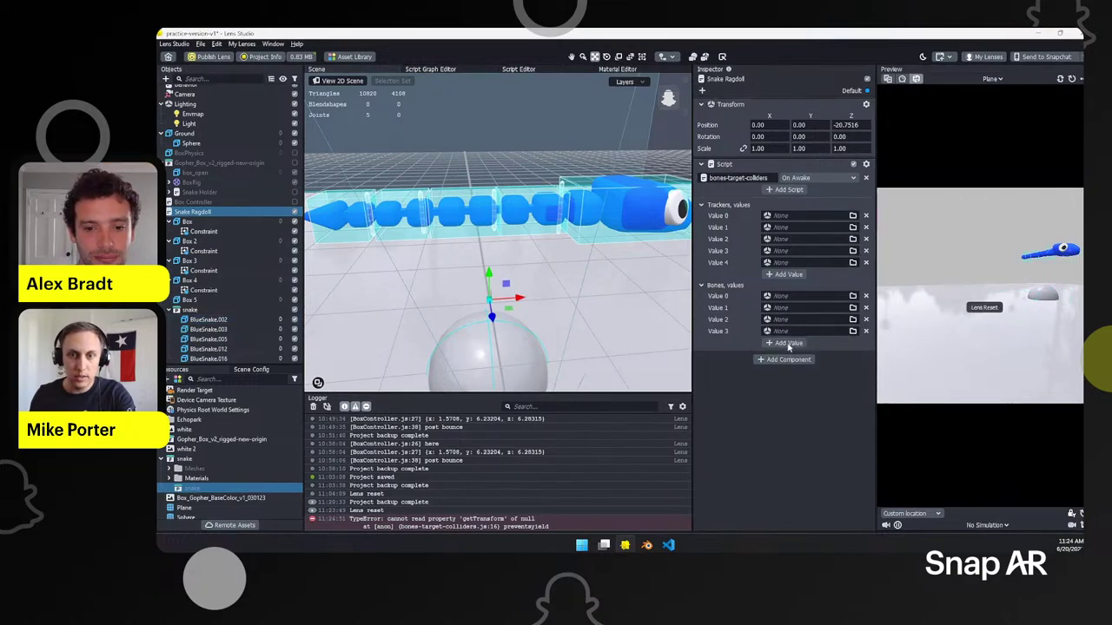
{"action": "left_click", "coordinate": [789, 346]}
Step: Assign Box, Box 2, Box 3, Box 4 and Box 5 in order to the five Trackers values
{"action": "left_click_drag", "start_coordinate": [187, 222], "coordinate": [804, 217]}
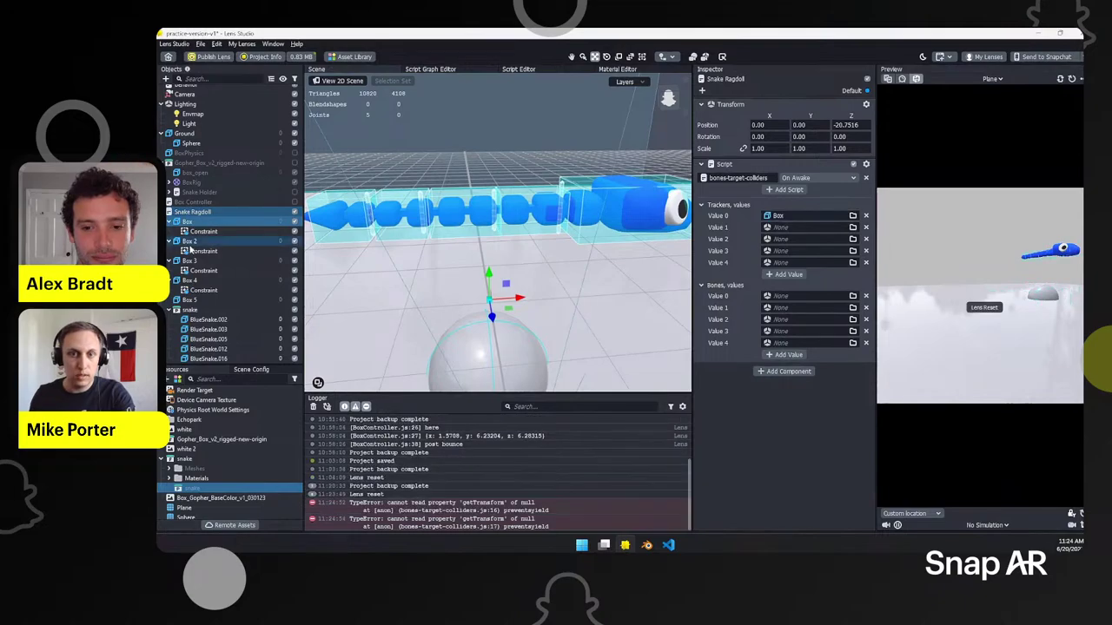
{"action": "left_click_drag", "start_coordinate": [248, 249], "coordinate": [808, 228]}
{"action": "left_click_drag", "start_coordinate": [187, 261], "coordinate": [724, 266]}
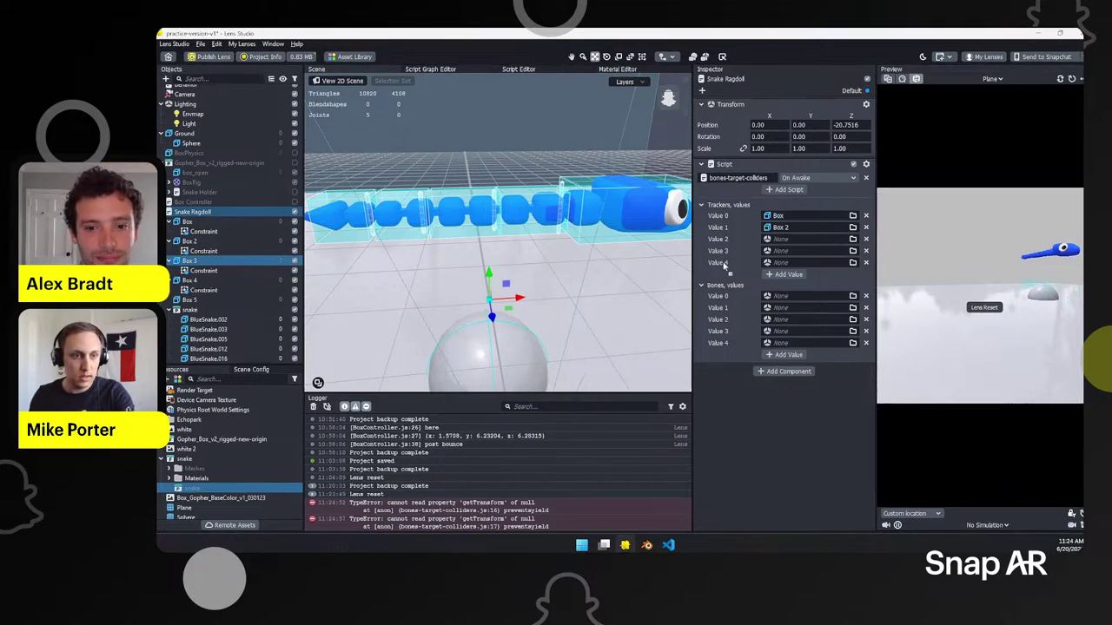
{"action": "left_click_drag", "start_coordinate": [724, 266], "coordinate": [724, 266]}
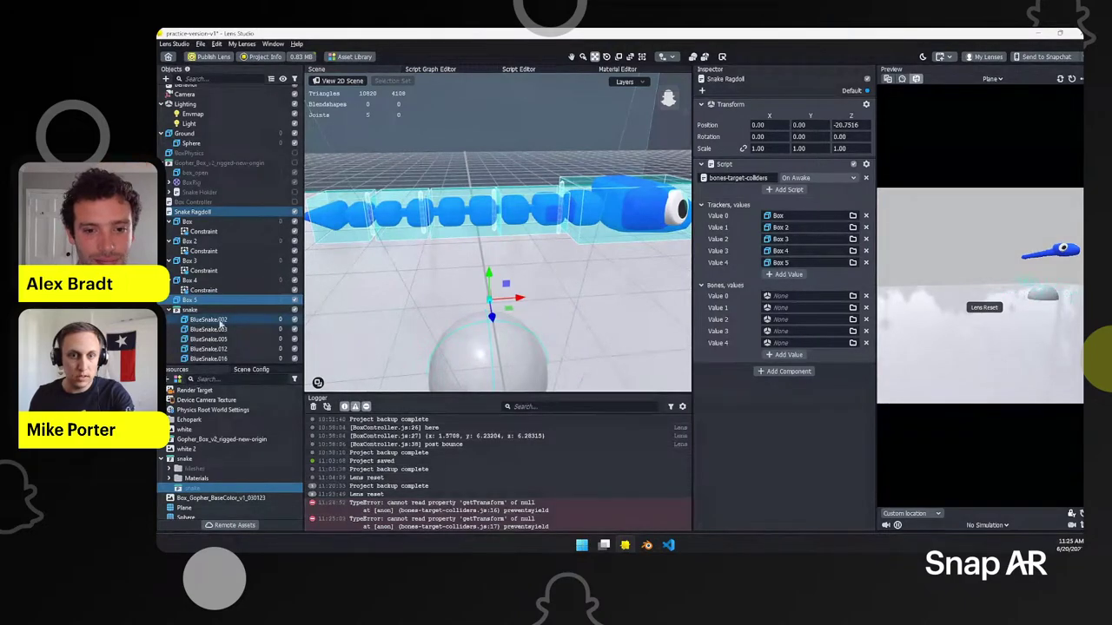
Step: Assign BlueSnake.002, .003, .005, .012 and .016 in order to the five Bones values
{"action": "left_click_drag", "start_coordinate": [221, 321], "coordinate": [802, 314]}
{"action": "left_click_drag", "start_coordinate": [208, 339], "coordinate": [811, 321]}
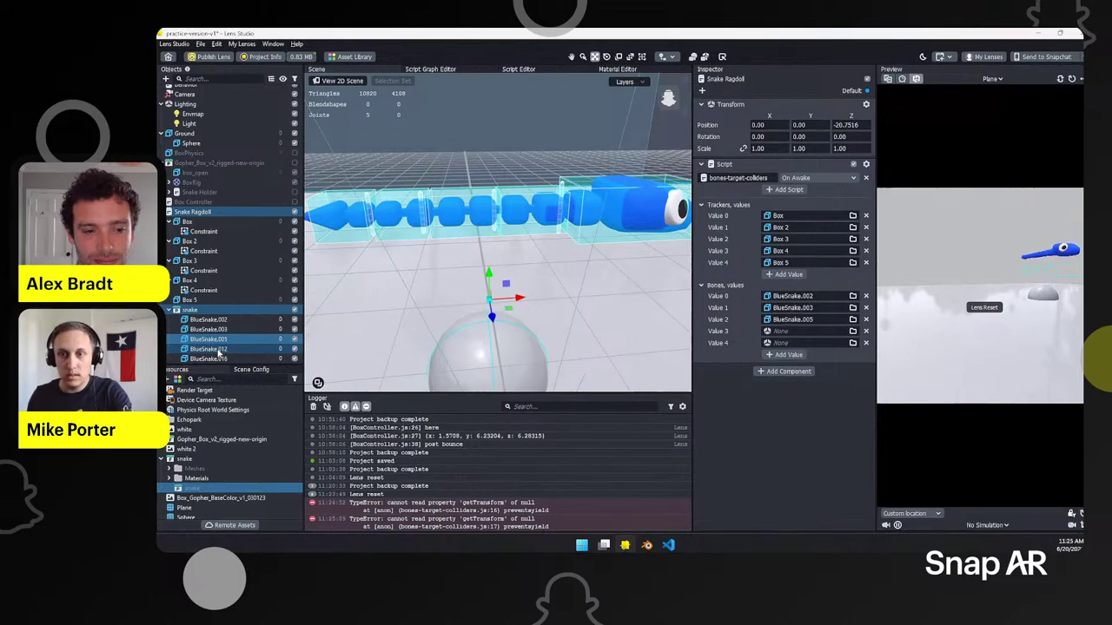
{"action": "left_click_drag", "start_coordinate": [219, 351], "coordinate": [799, 331]}
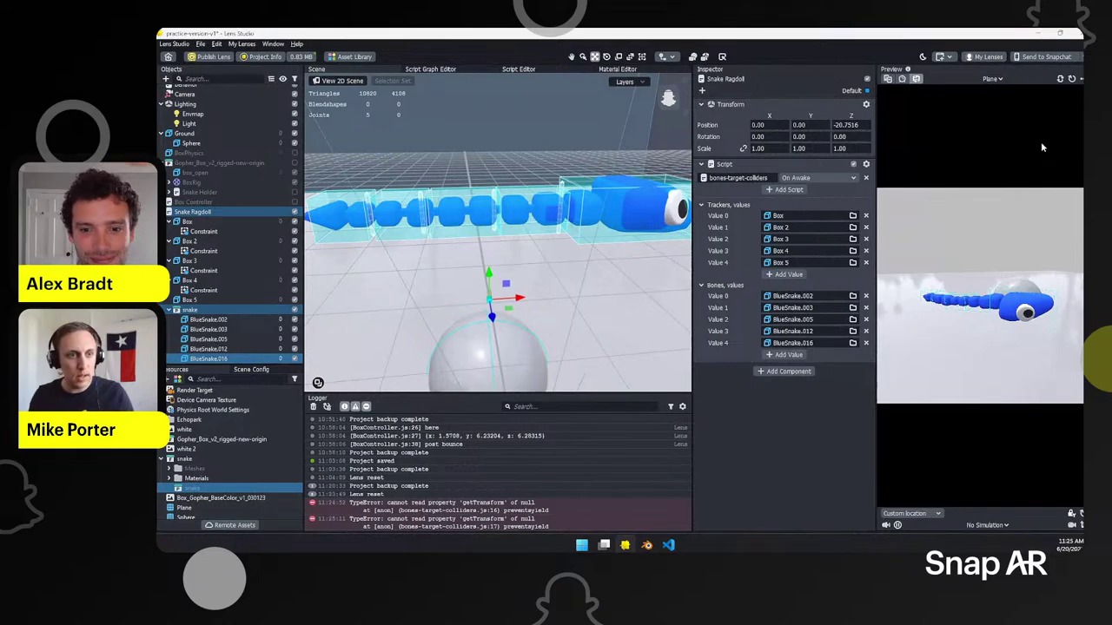
Step: Collapse the Snake Ragdoll hierarchy and enable the Gopher_Box_v2_rigged-new-origin object
{"action": "left_click", "coordinate": [169, 211]}
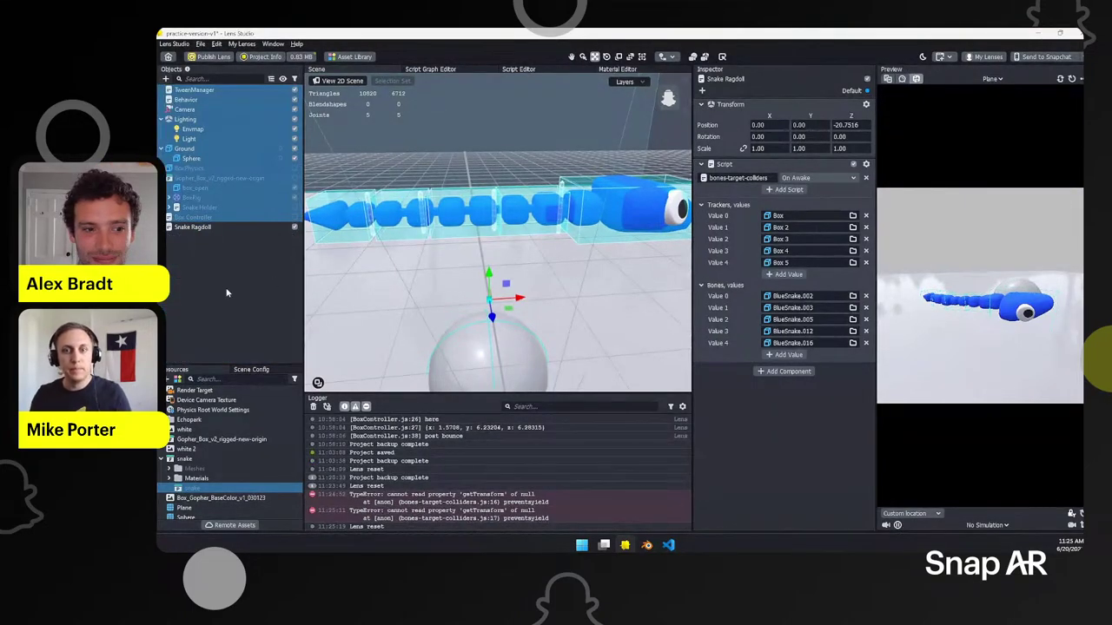
{"action": "left_click", "coordinate": [224, 291]}
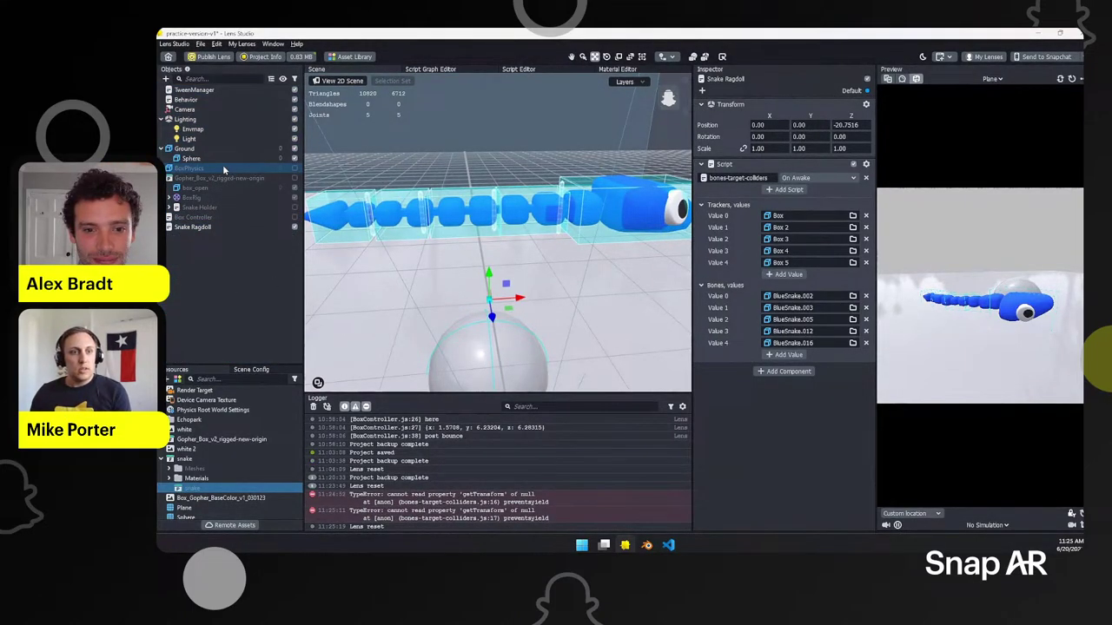
{"action": "left_click", "coordinate": [295, 180]}
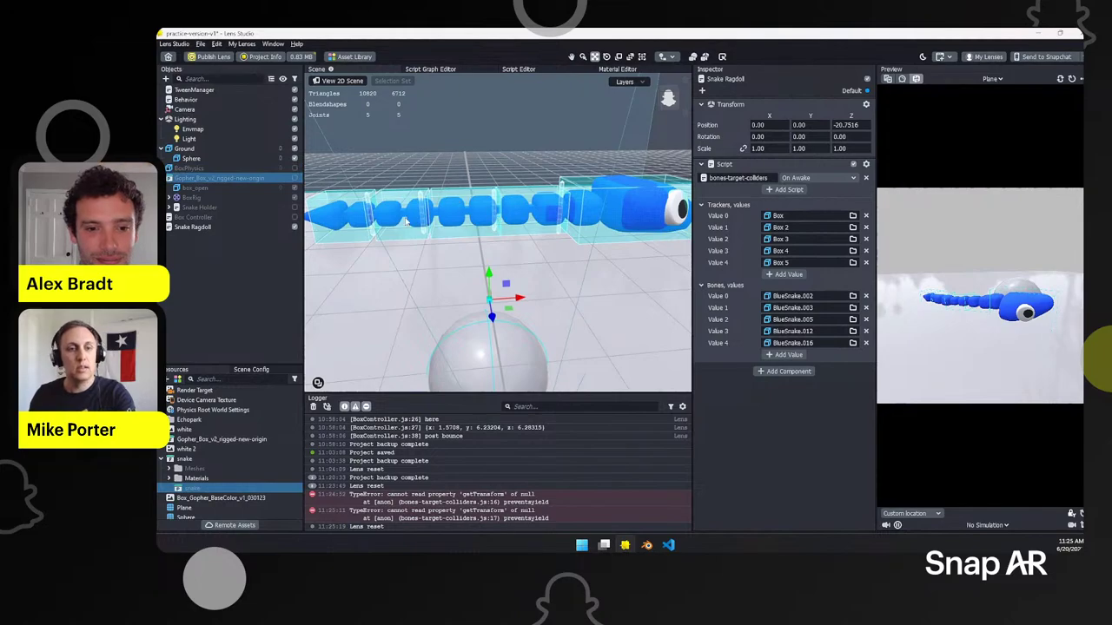
{"action": "left_click", "coordinate": [296, 179]}
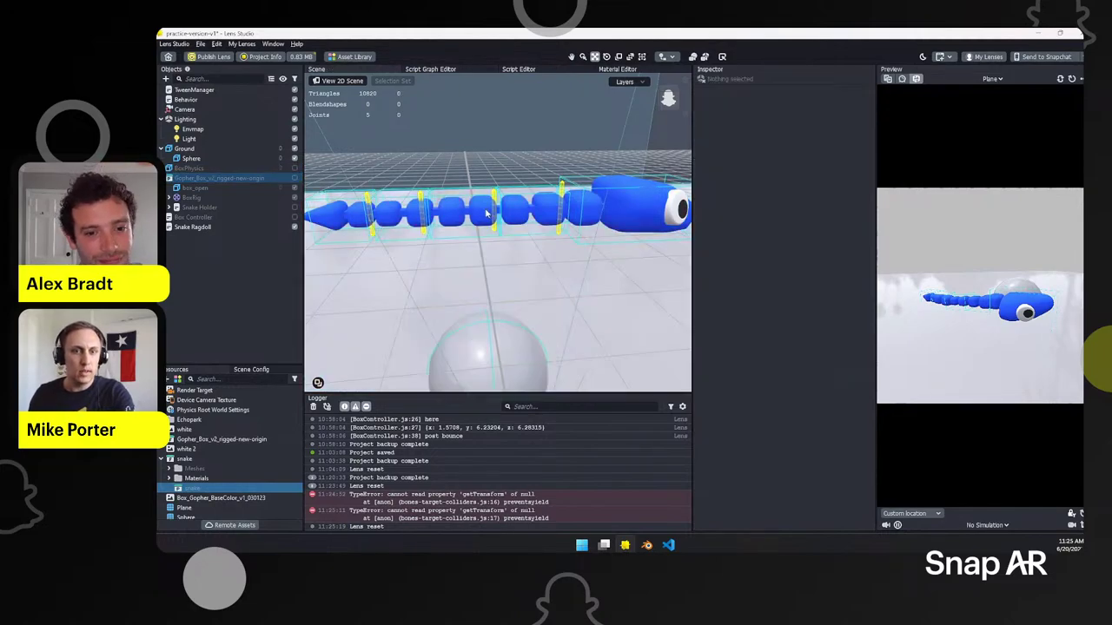
{"action": "left_click", "coordinate": [296, 179]}
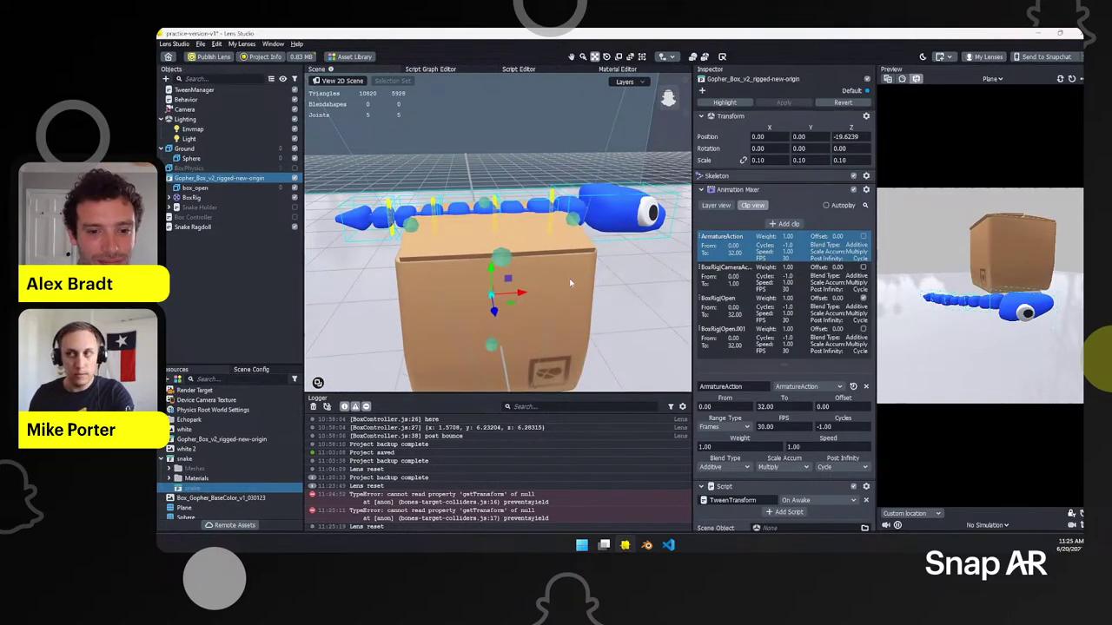
Step: Examine the BoxRig|Open clip and Autoplay option in the gopher box's Animation Mixer, and frame the box in the scene
{"action": "scroll", "coordinate": [508, 250], "scroll_direction": "down", "scroll_amount": 3}
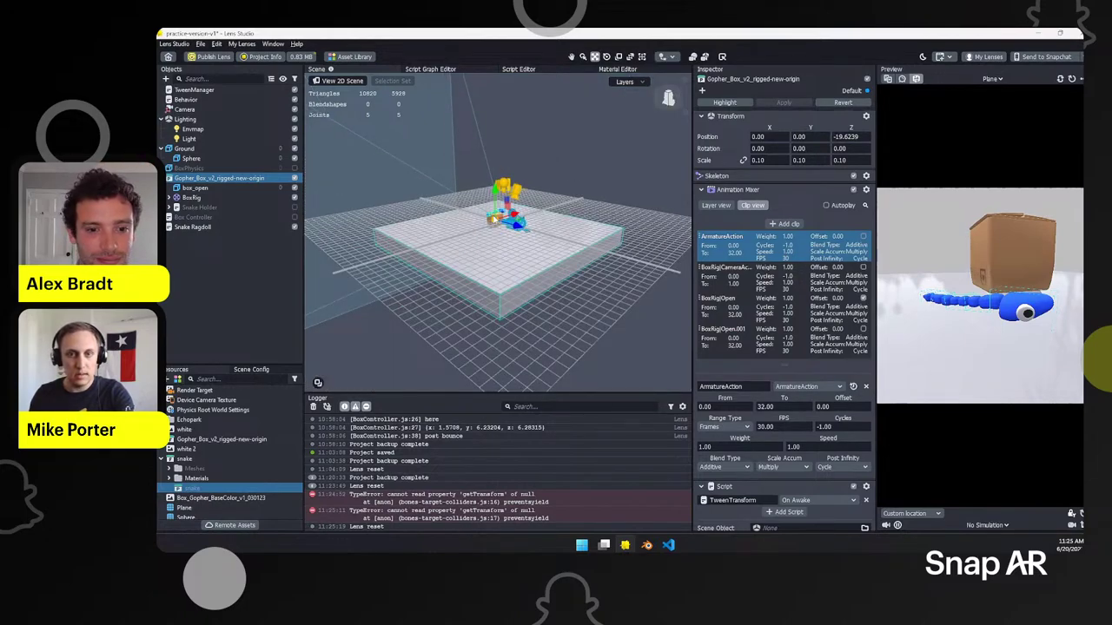
{"action": "left_click", "coordinate": [742, 297]}
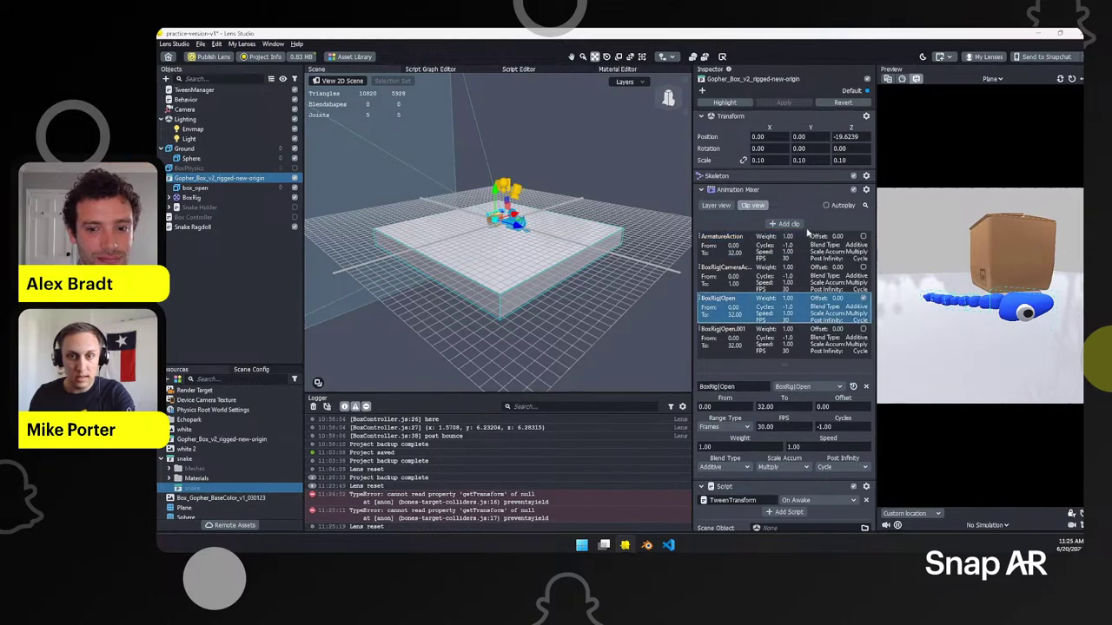
{"action": "left_click", "coordinate": [825, 206]}
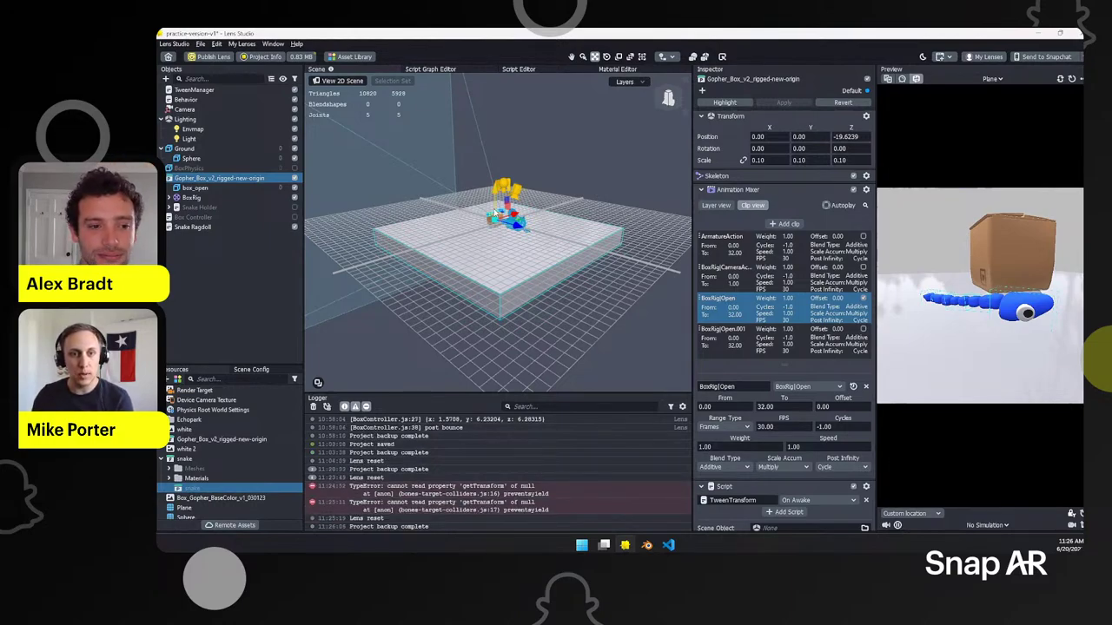
{"action": "key", "text": "f"}
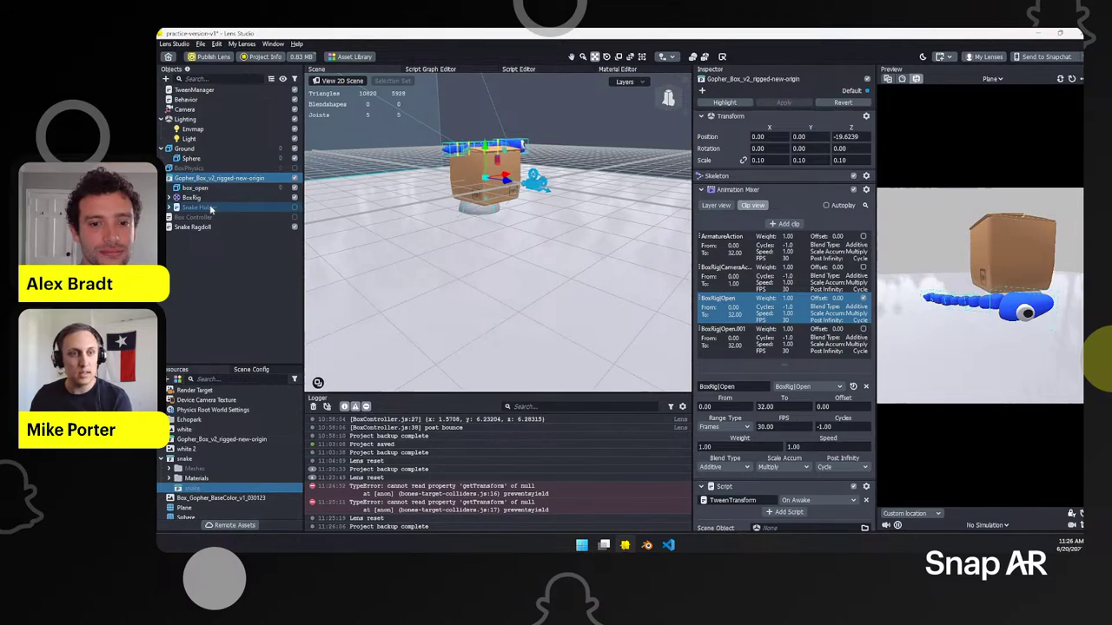
Step: Enable the BoxPhysics object and disable the Snake Ragdoll object
{"action": "left_click", "coordinate": [192, 226]}
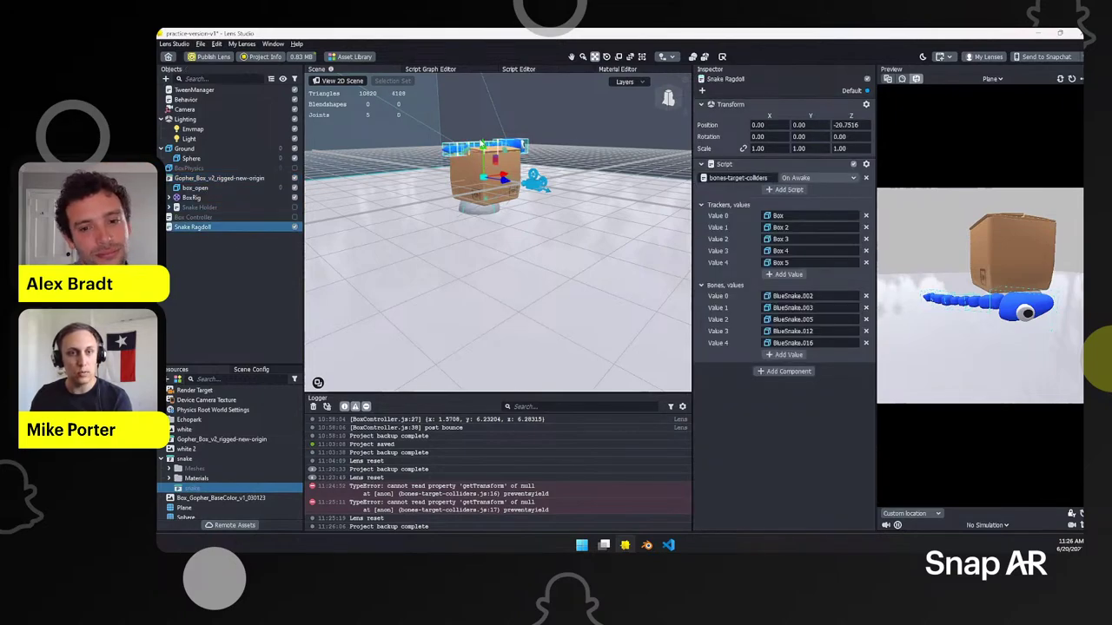
{"action": "left_click", "coordinate": [295, 170]}
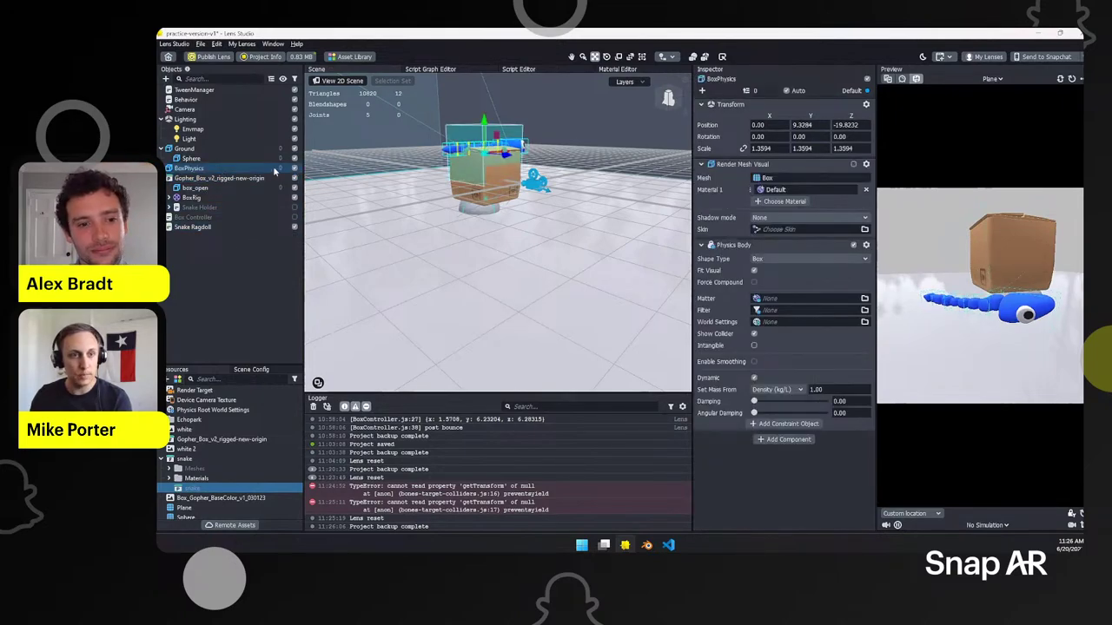
{"action": "left_click", "coordinate": [293, 229]}
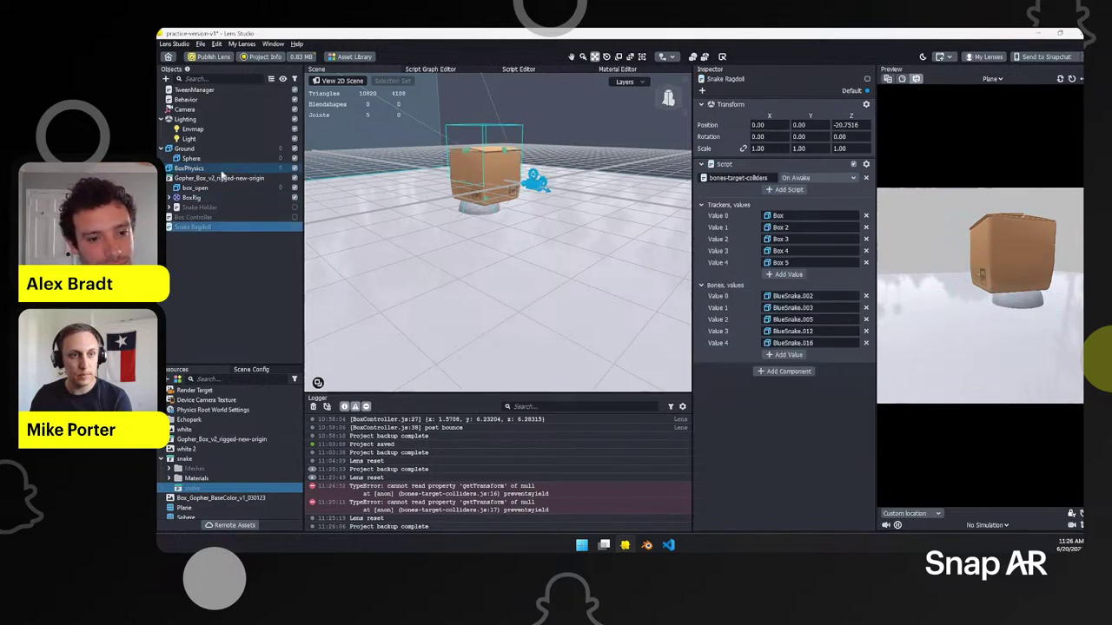
{"action": "left_click", "coordinate": [295, 227]}
Step: Inspect the box_open mesh and BoxRig against the BoxPhysics collider up close, and reset the lens preview
{"action": "left_click", "coordinate": [469, 139]}
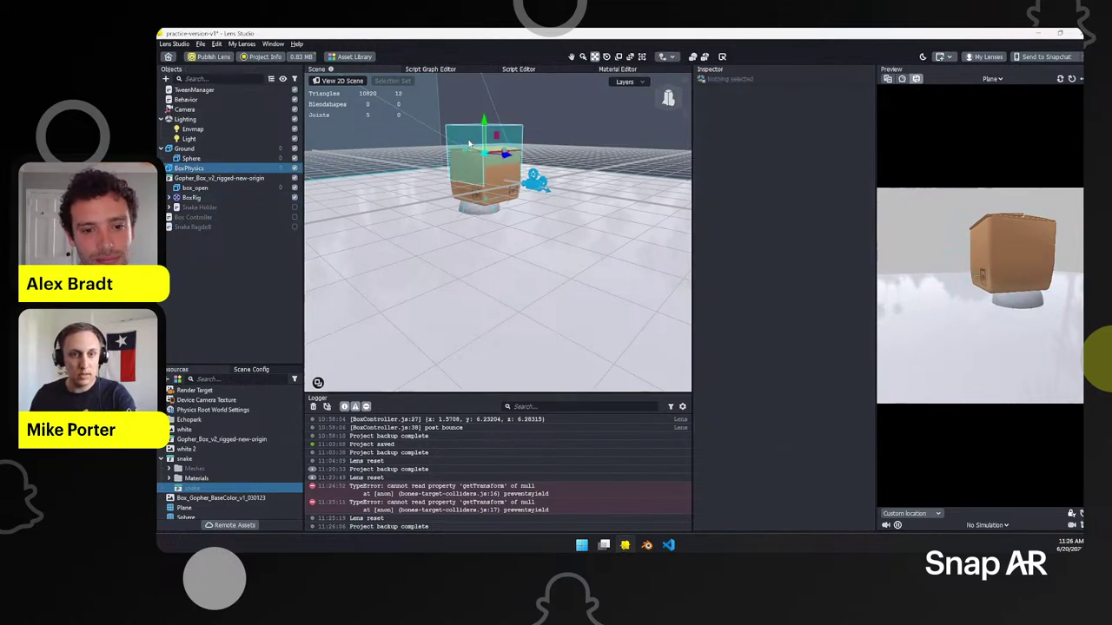
{"action": "left_click", "coordinate": [491, 137]}
{"action": "key", "text": "f"}
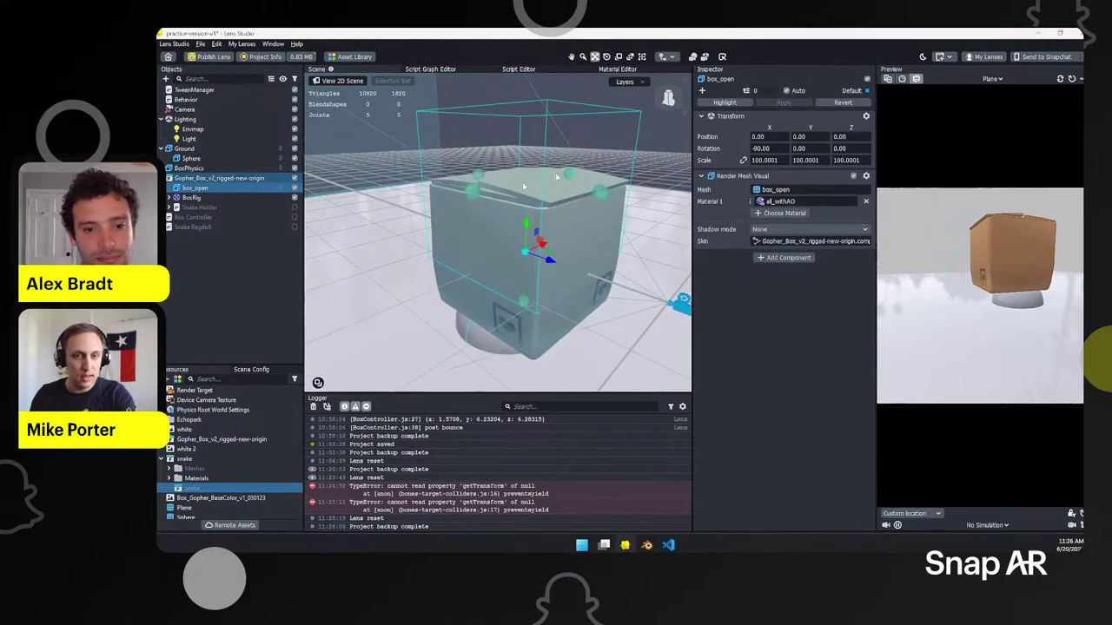
{"action": "left_click", "coordinate": [209, 199]}
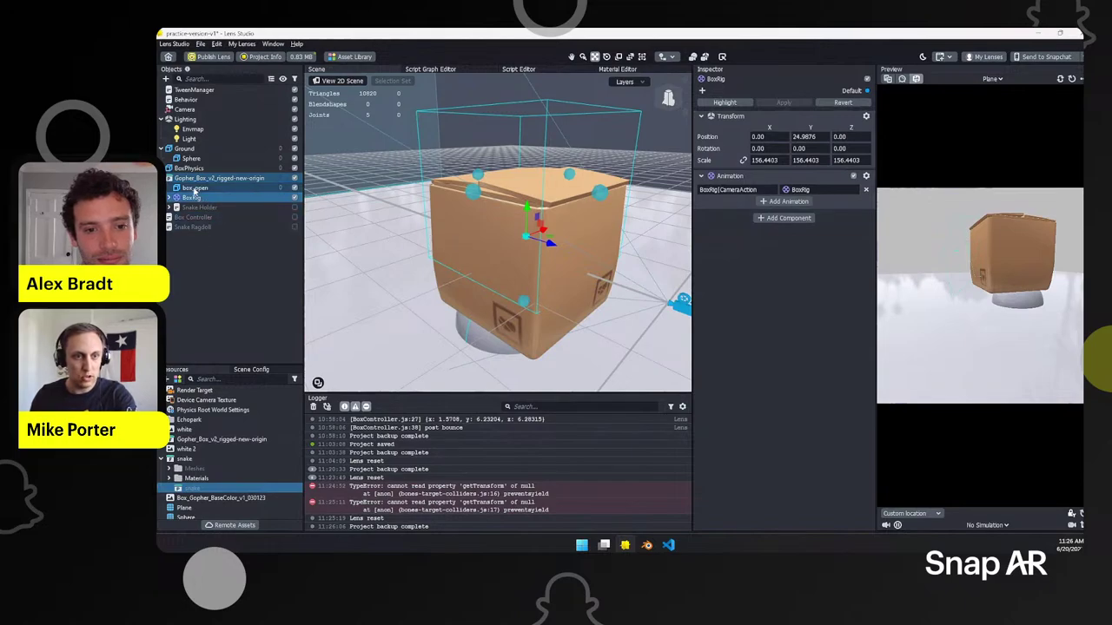
{"action": "double_click", "coordinate": [196, 201]}
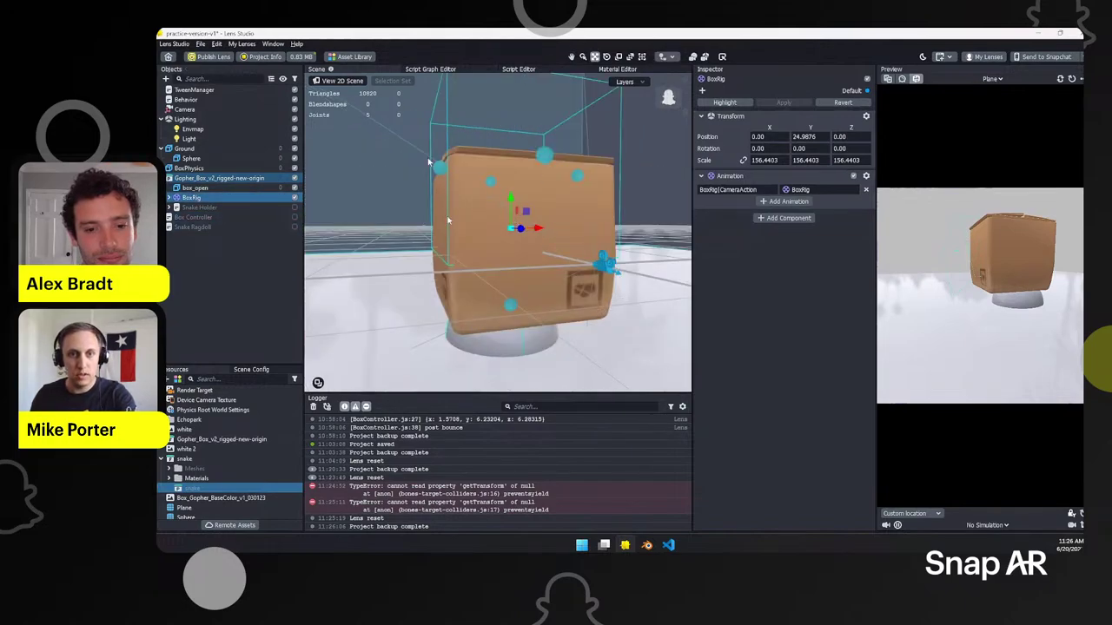
{"action": "left_click", "coordinate": [1072, 78]}
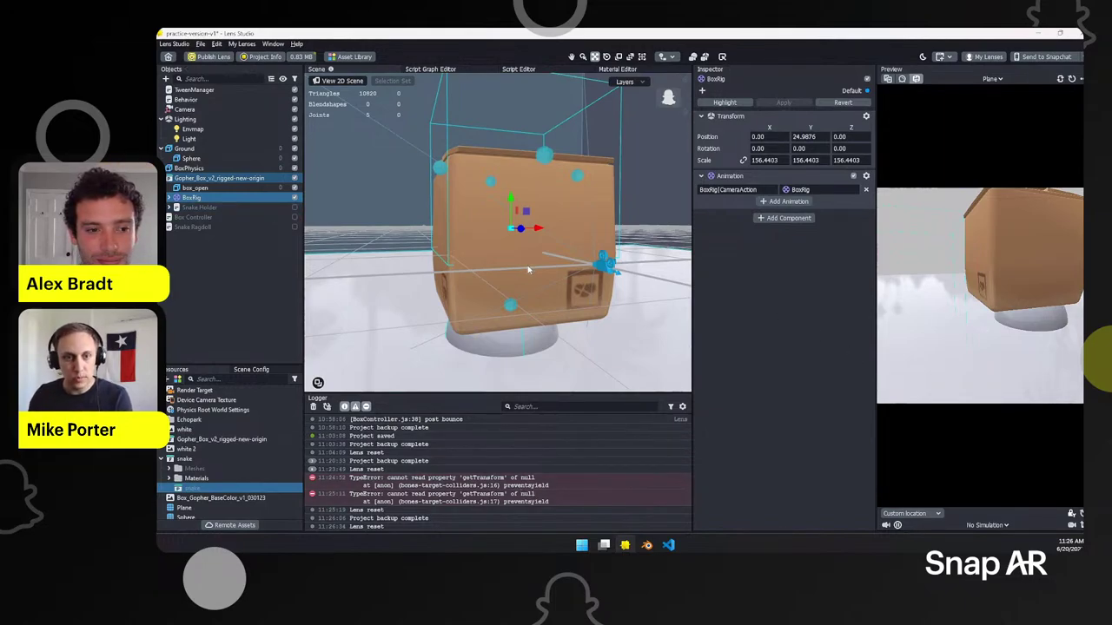
Step: Collapse the Animation Mixer of Gopher_Box_v2_rigged-new-origin and examine its bounce TweenTransform script alongside the box in the scene
{"action": "left_click", "coordinate": [184, 179]}
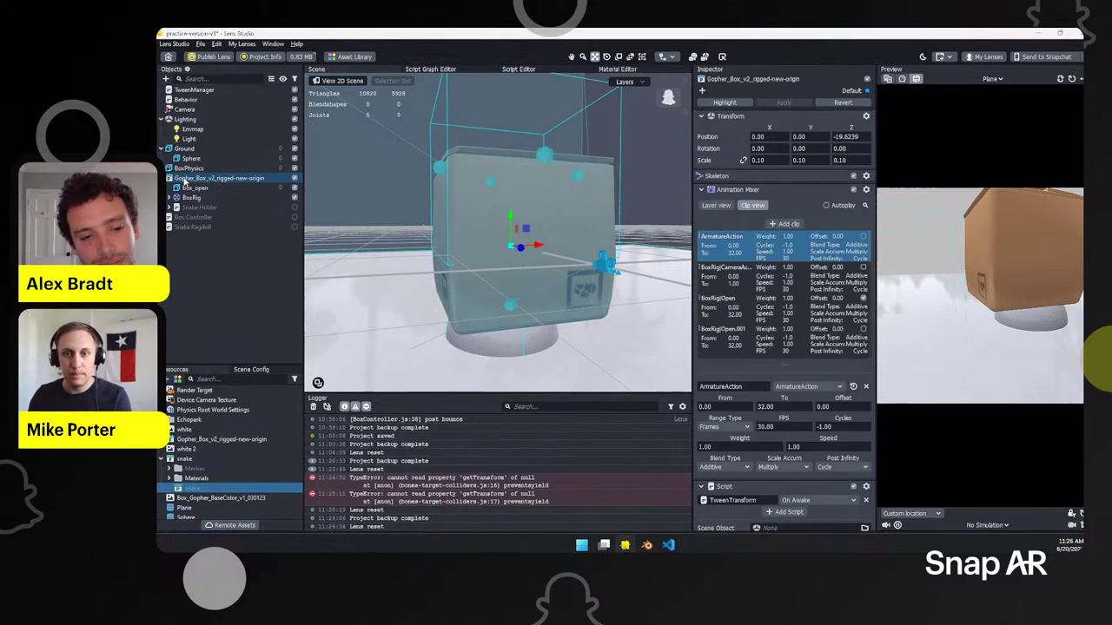
{"action": "left_click", "coordinate": [701, 189]}
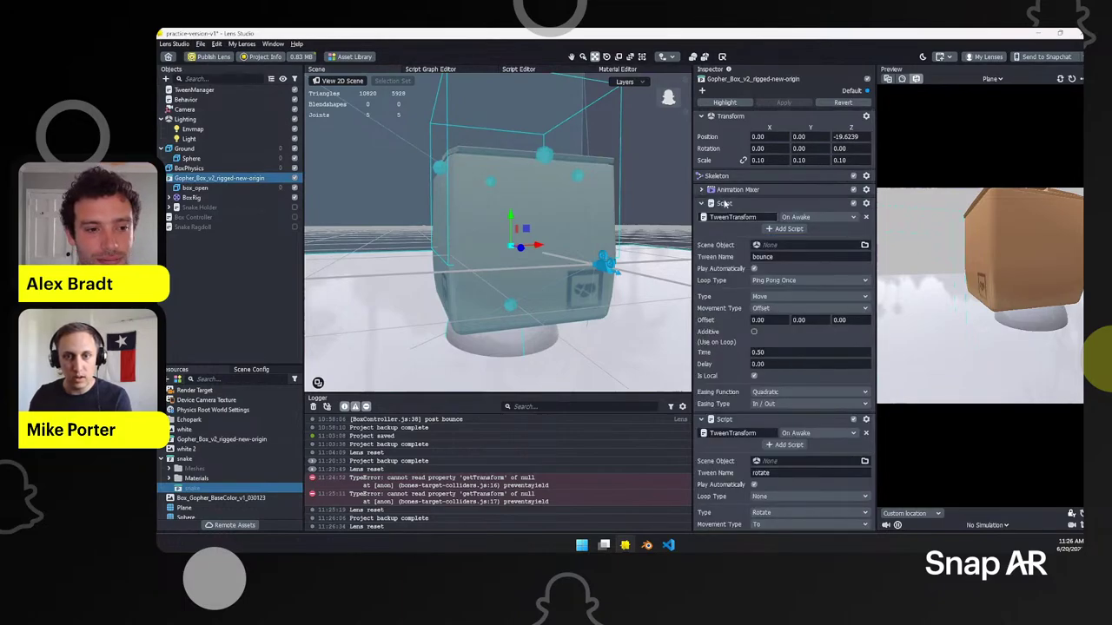
{"action": "scroll", "coordinate": [535, 217], "scroll_direction": "down", "scroll_amount": 4}
{"action": "left_click_drag", "start_coordinate": [535, 212], "coordinate": [528, 209], "text": "alt"}
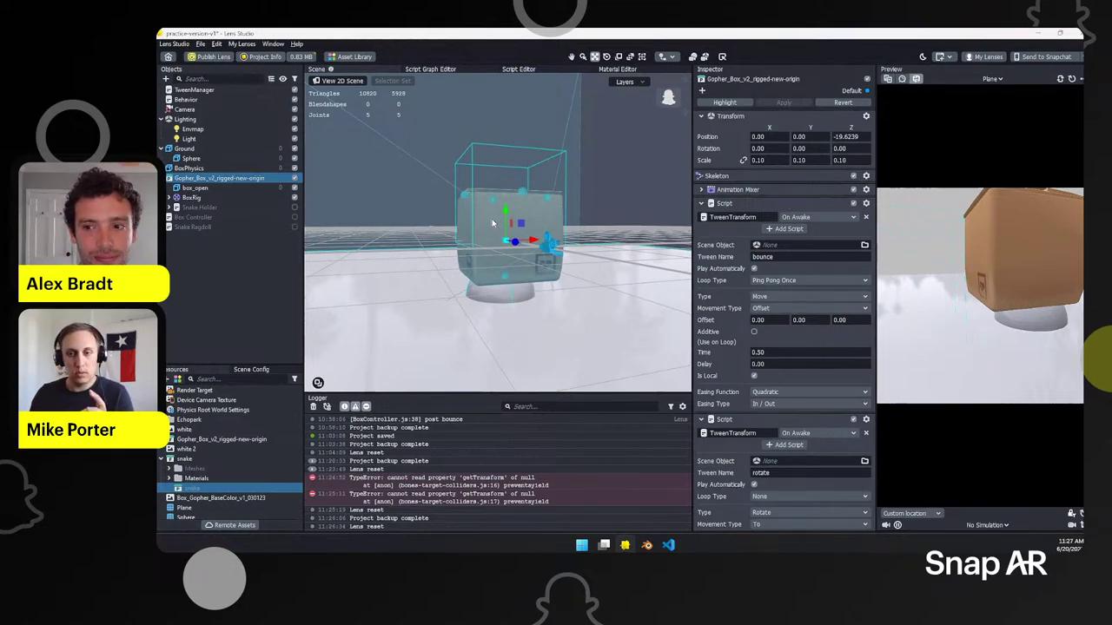
{"action": "scroll", "coordinate": [490, 218], "scroll_direction": "down", "scroll_amount": 3}
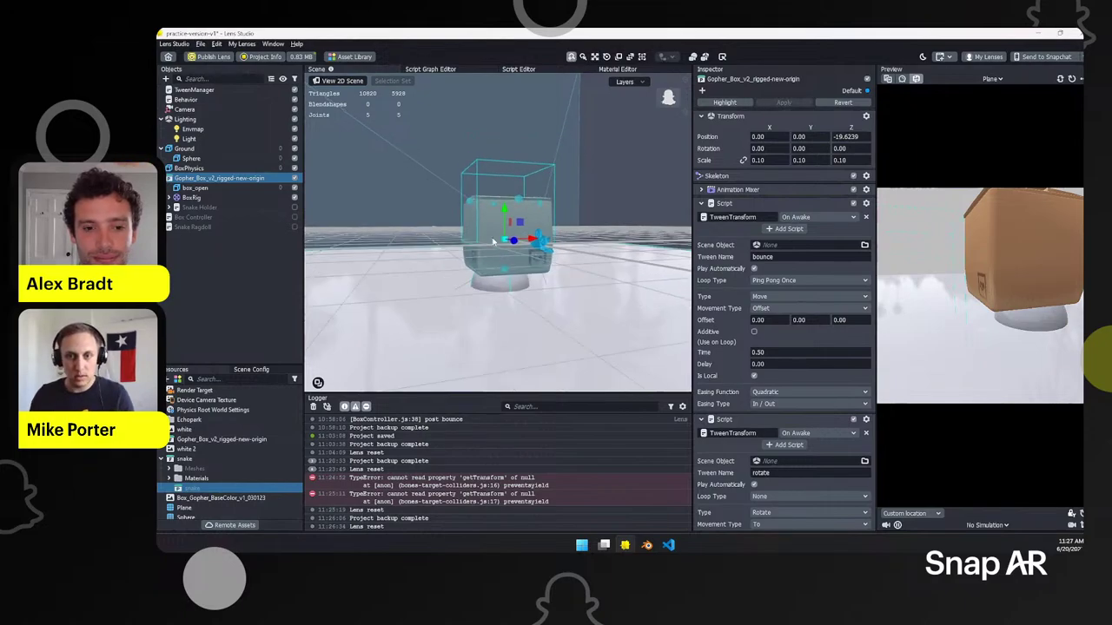
{"action": "scroll", "coordinate": [510, 274], "scroll_direction": "up", "scroll_amount": 3}
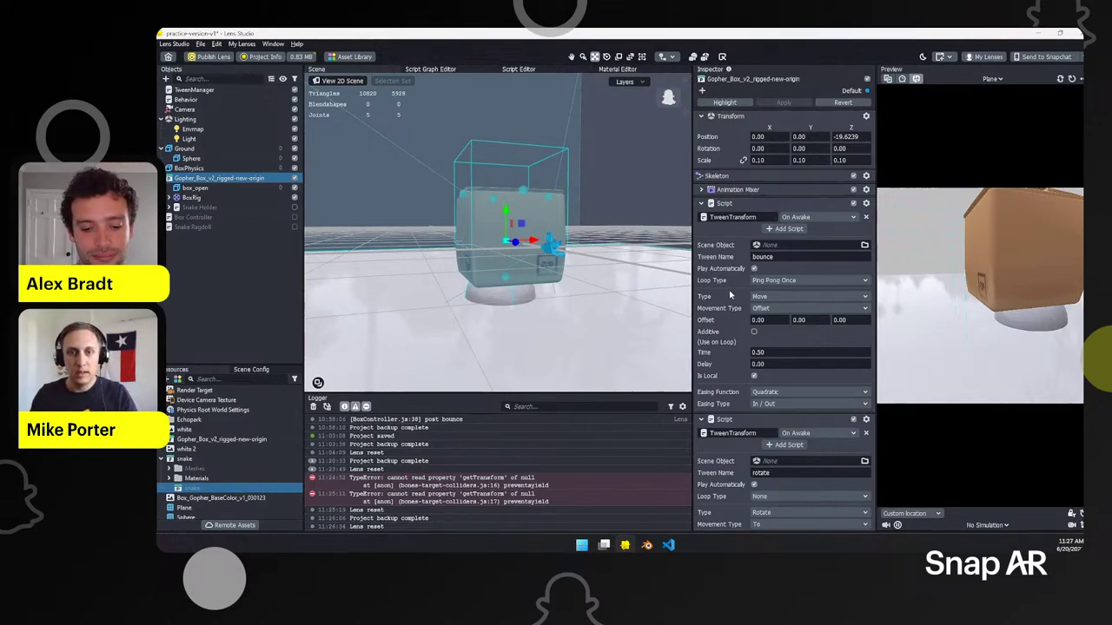
Step: Review the gopher box's rotate TweenTransform script and the options available for its Movement Type, leaving the setting as is
{"action": "scroll", "coordinate": [729, 289], "scroll_direction": "down", "scroll_amount": 3}
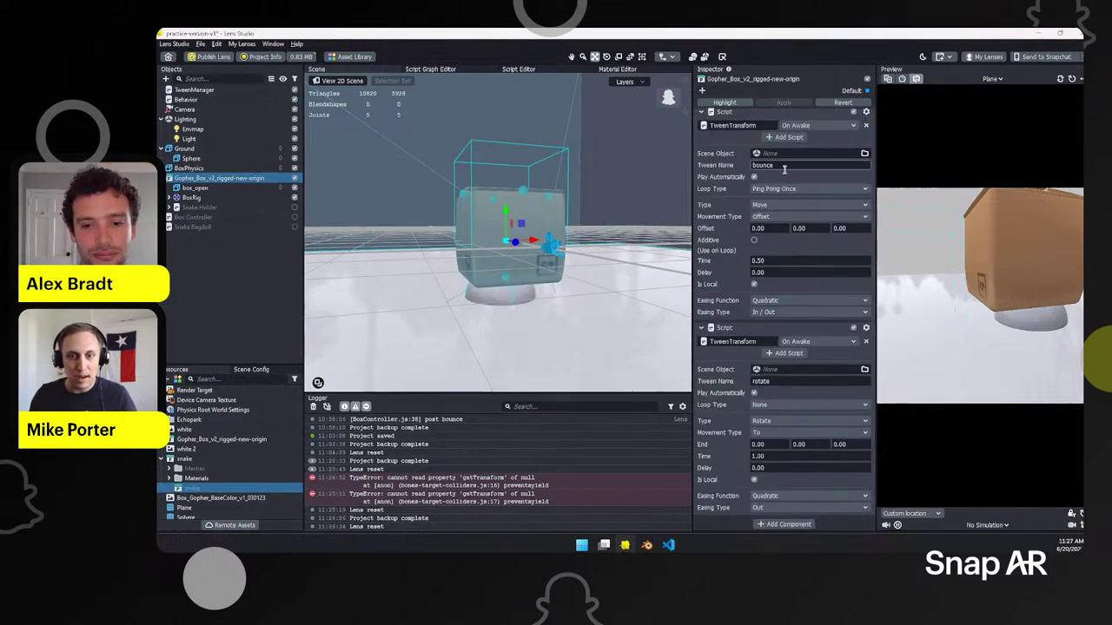
{"action": "left_click", "coordinate": [778, 379]}
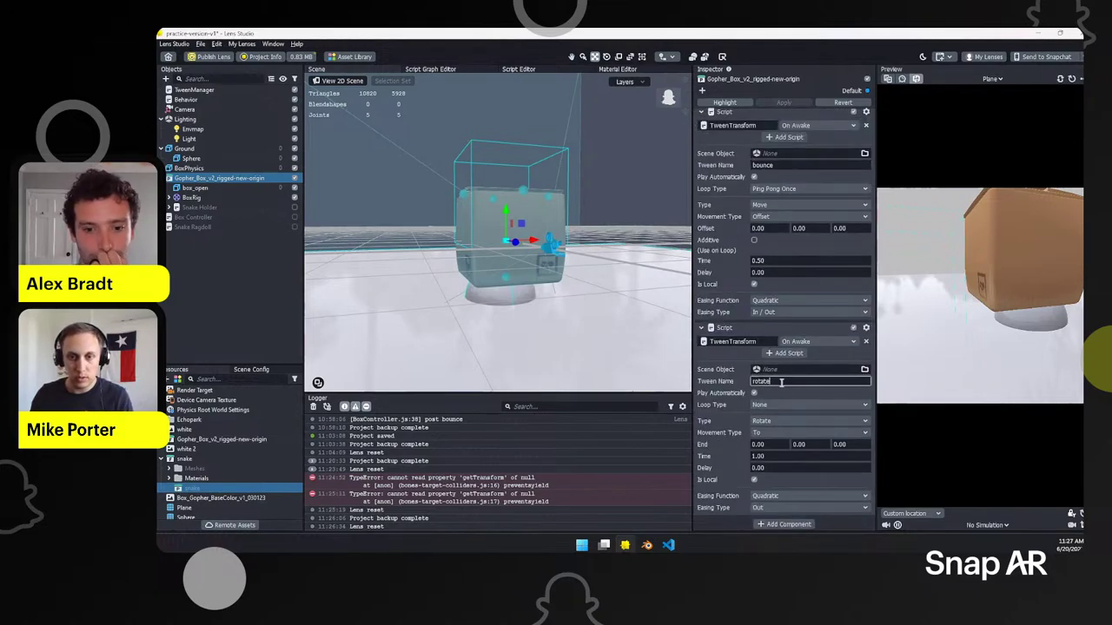
{"action": "left_click", "coordinate": [775, 433]}
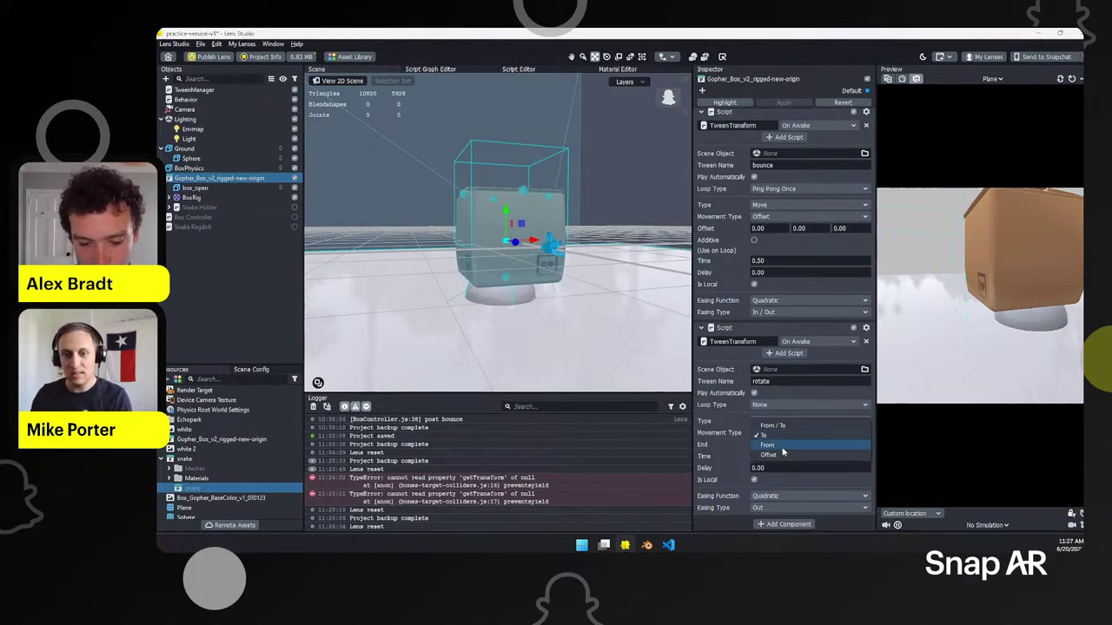
{"action": "left_click", "coordinate": [719, 423]}
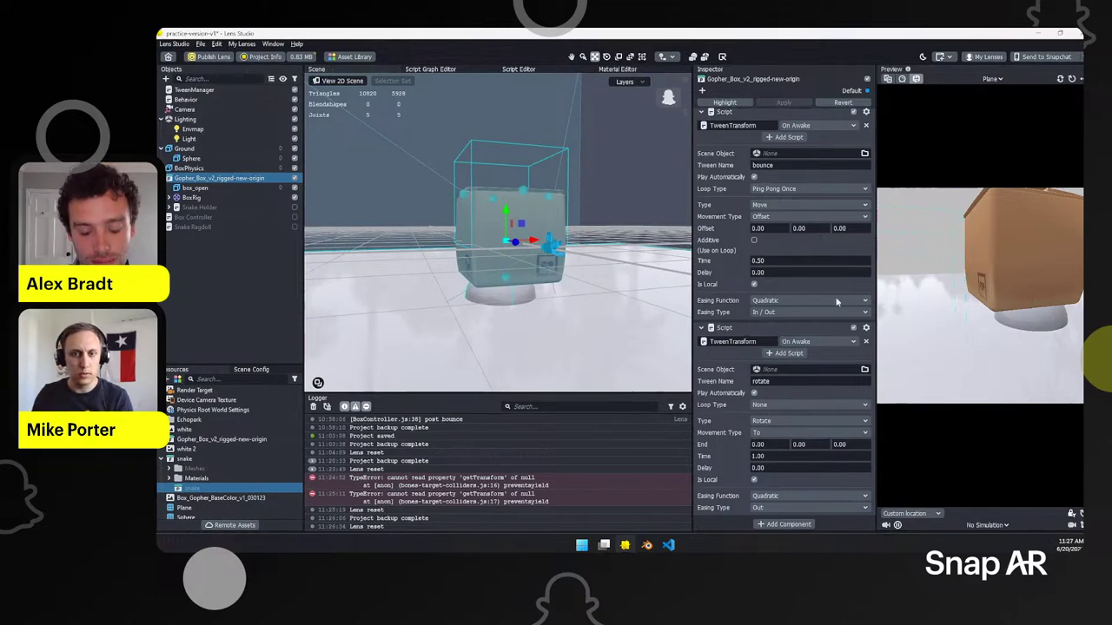
Step: Switch to Visual Studio Code and review the physicsBox, openBox, camera, distanceTrigger and snakes inputs declared in BoxController.js
{"action": "left_click", "coordinate": [667, 544]}
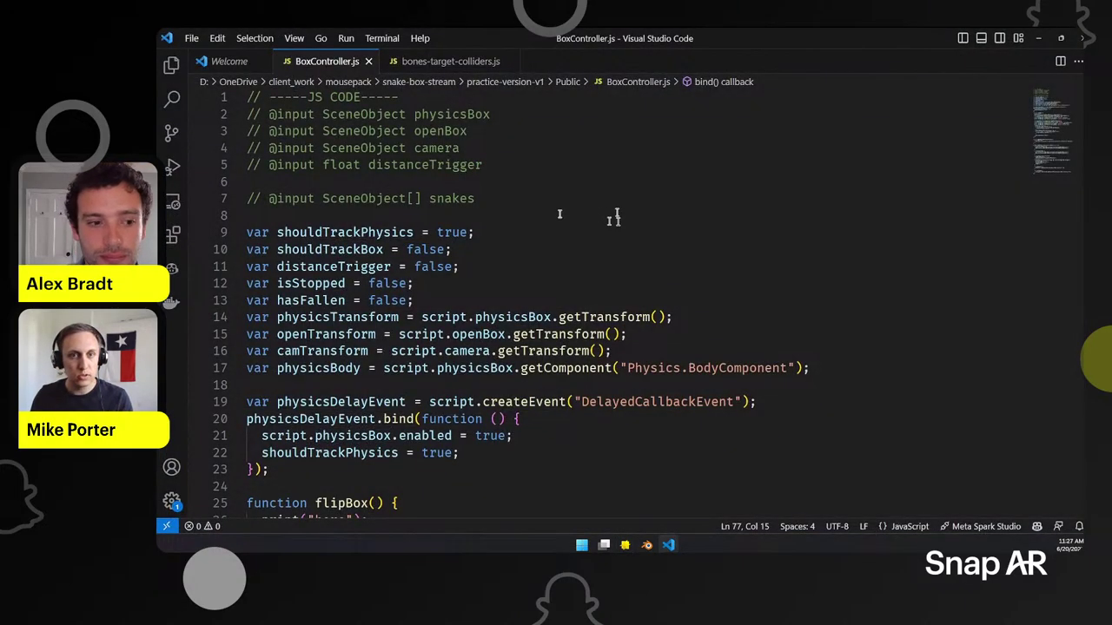
{"action": "left_click", "coordinate": [459, 115]}
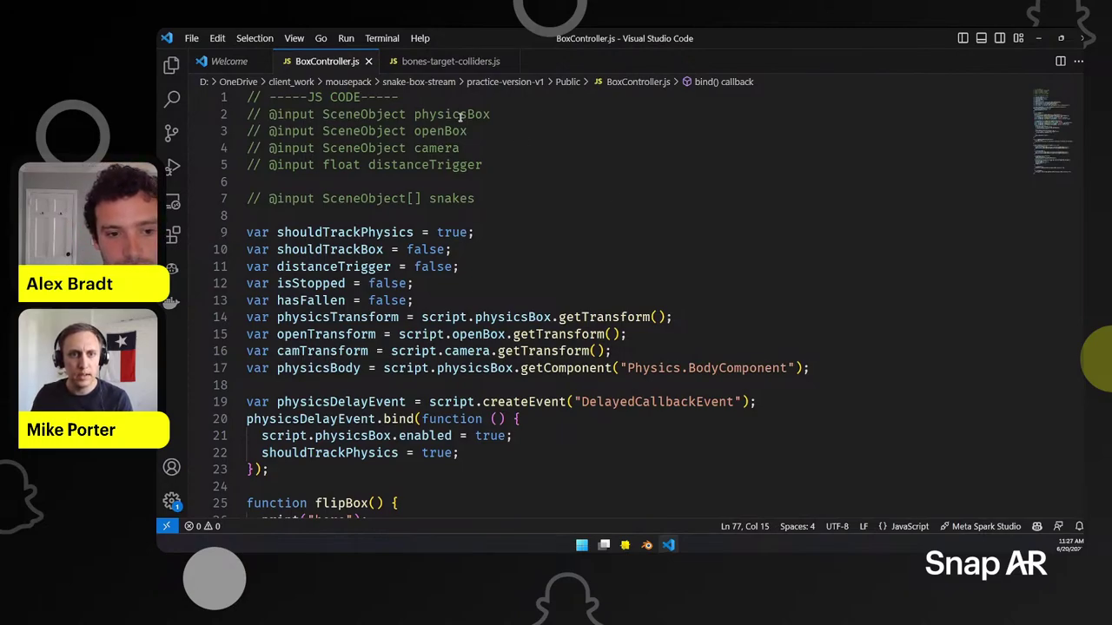
{"action": "double_click", "coordinate": [474, 114]}
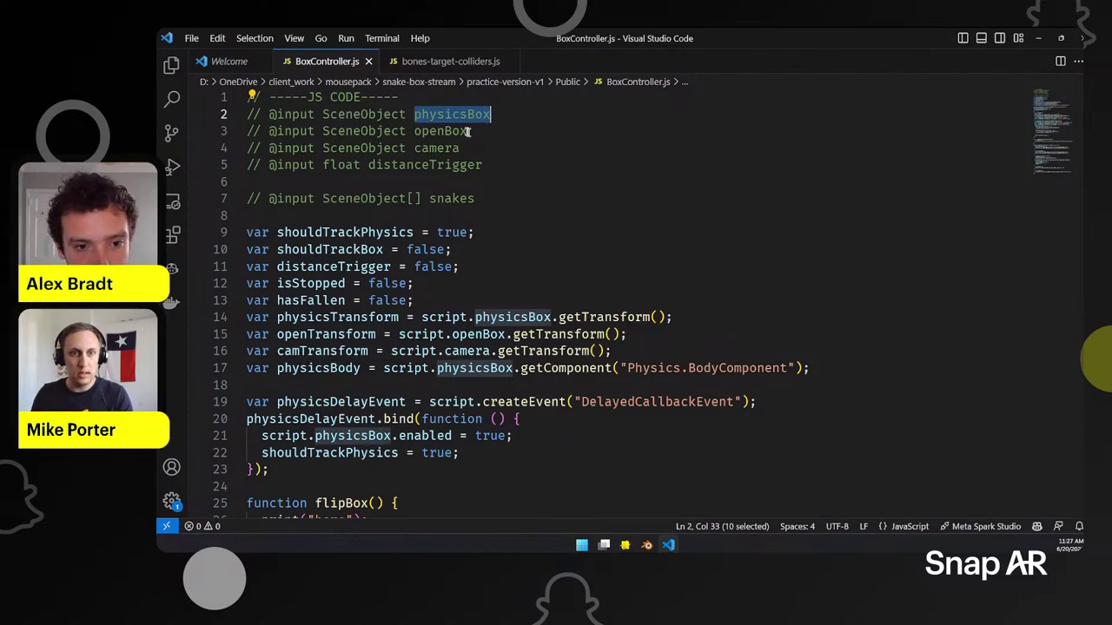
{"action": "left_click_drag", "start_coordinate": [467, 131], "coordinate": [416, 131]}
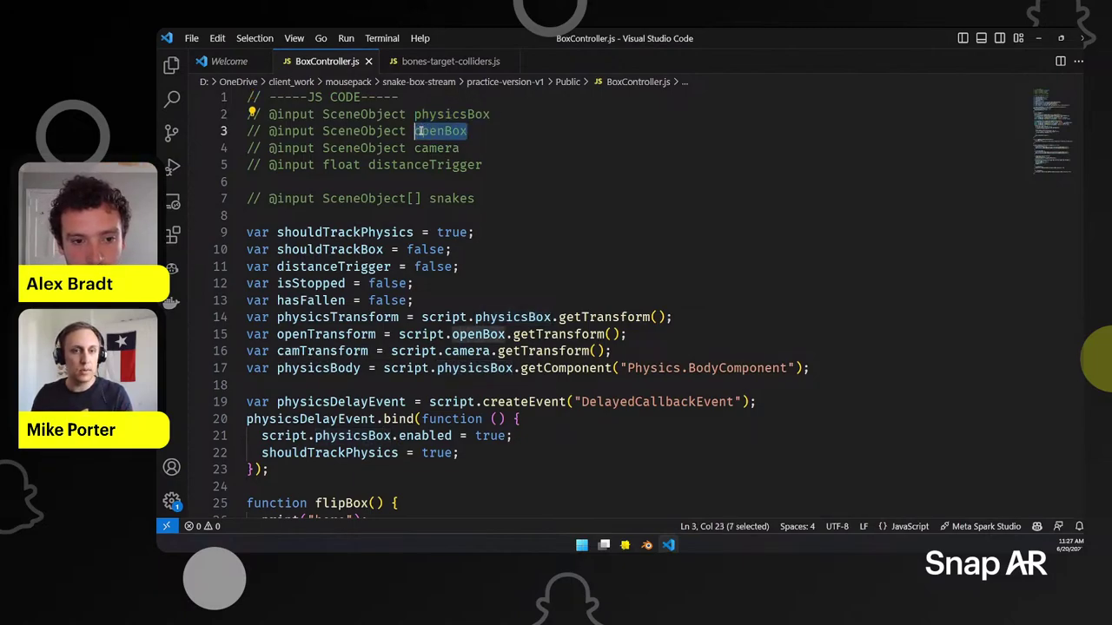
{"action": "left_click_drag", "start_coordinate": [414, 148], "coordinate": [499, 171]}
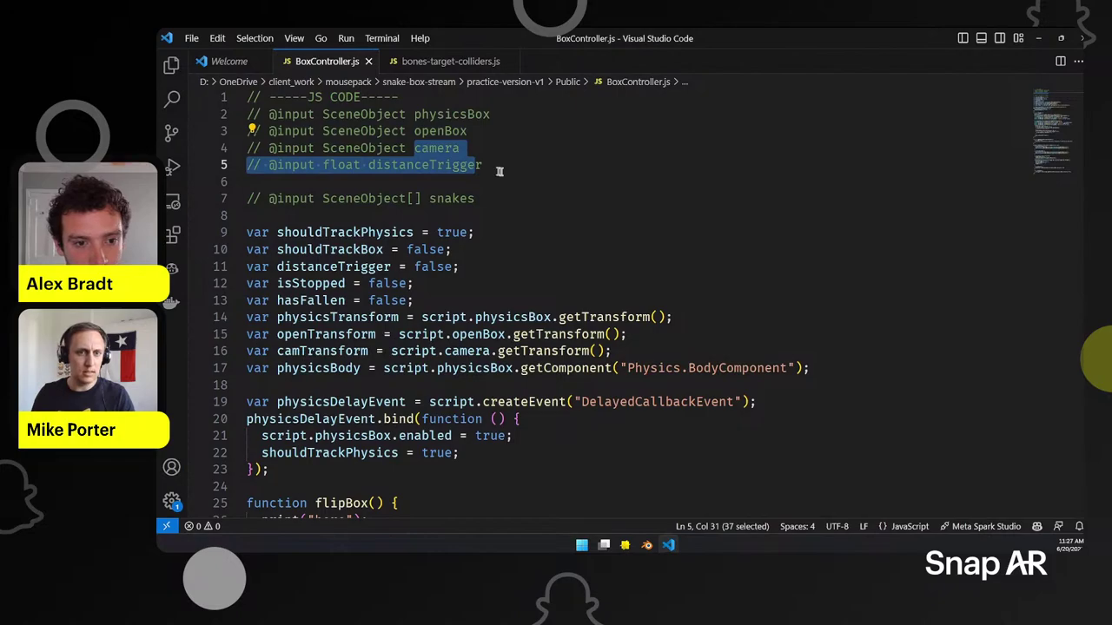
{"action": "left_click", "coordinate": [429, 198]}
{"action": "left_click", "coordinate": [505, 198], "text": "shift"}
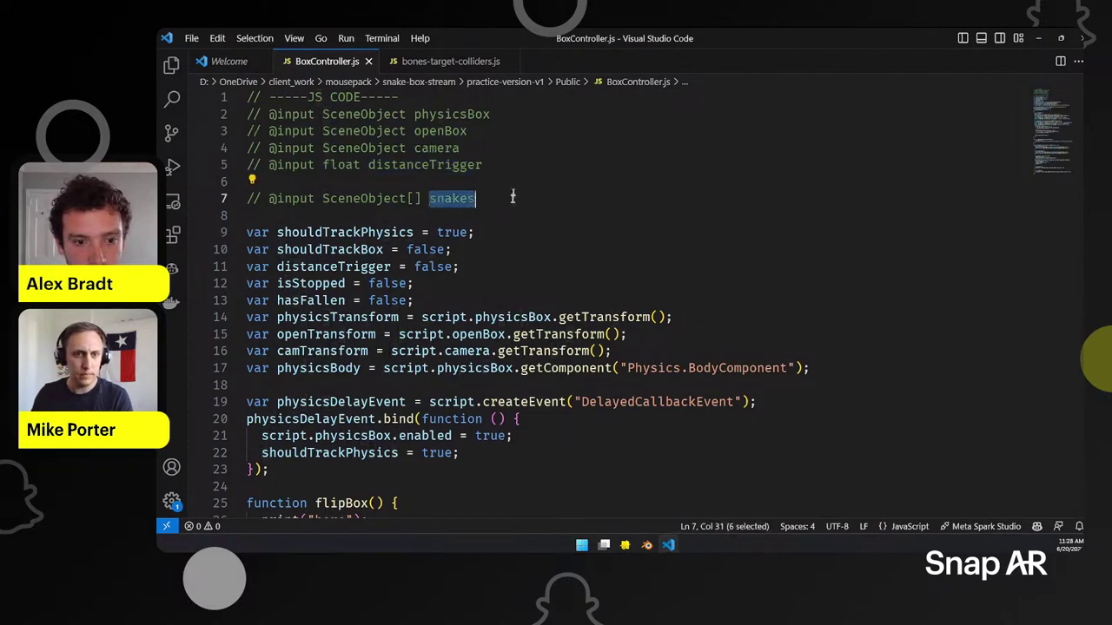
Step: Read the tracking variables, transform references and the physicsDelayEvent callback in BoxController.js
{"action": "scroll", "coordinate": [512, 200], "scroll_direction": "down", "scroll_amount": 2}
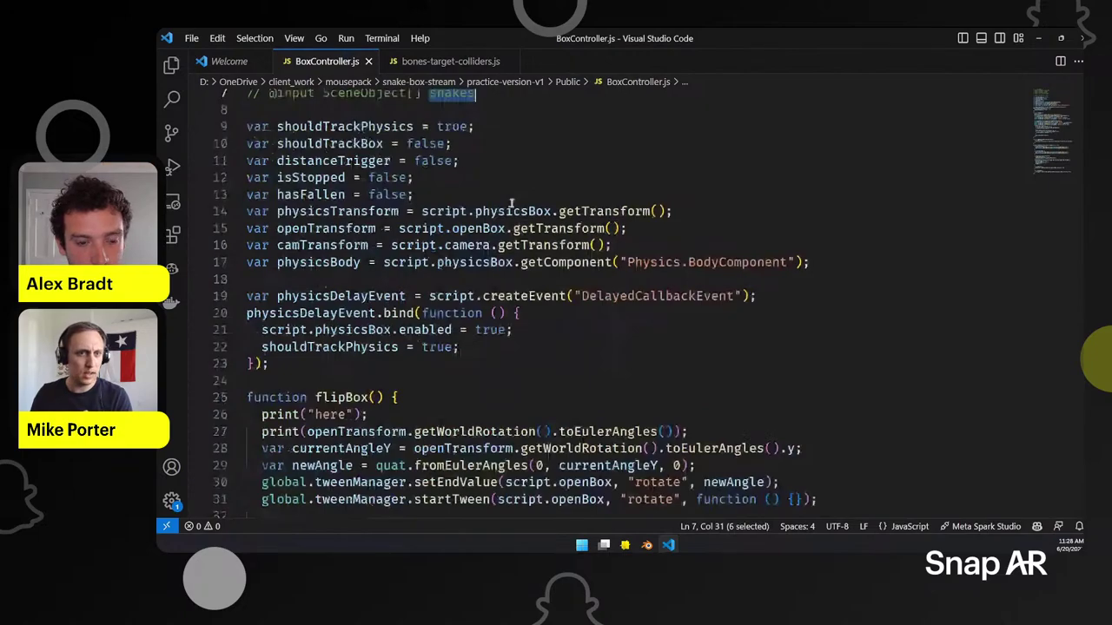
{"action": "scroll", "coordinate": [512, 203], "scroll_direction": "down", "scroll_amount": 2}
{"action": "scroll", "coordinate": [434, 174], "scroll_direction": "up", "scroll_amount": 1}
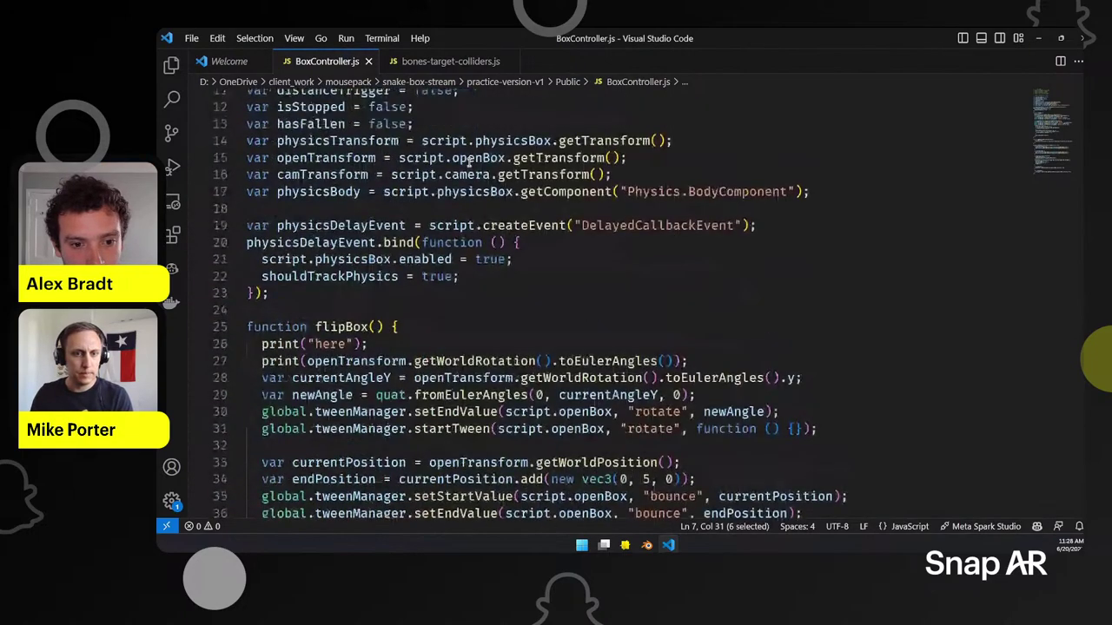
{"action": "scroll", "coordinate": [469, 163], "scroll_direction": "up", "scroll_amount": 1}
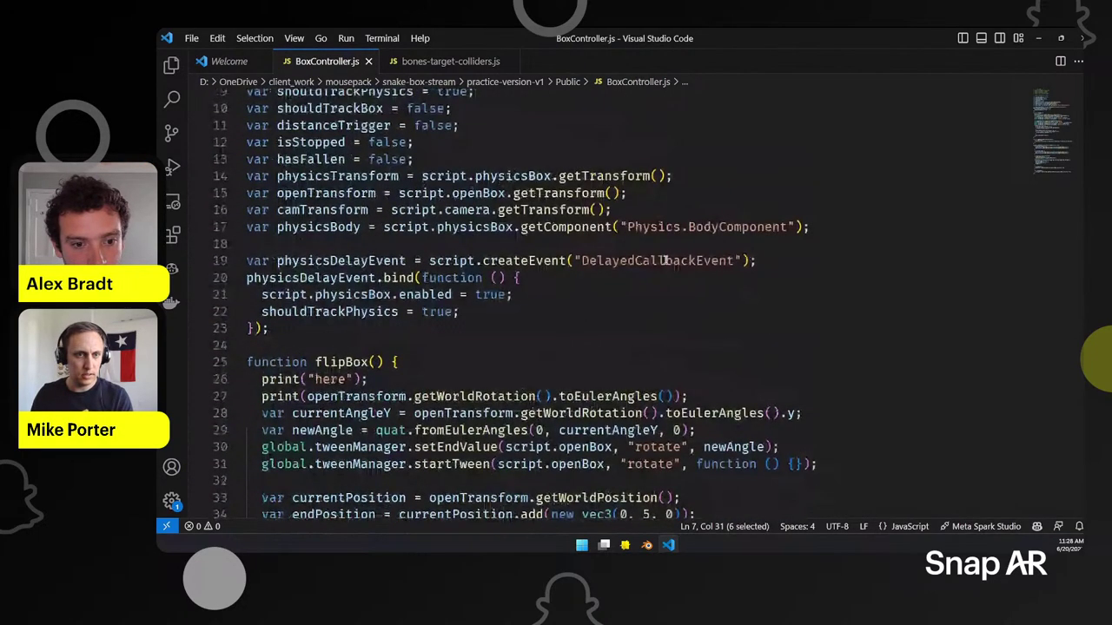
{"action": "scroll", "coordinate": [663, 261], "scroll_direction": "down", "scroll_amount": 3}
{"action": "scroll", "coordinate": [657, 272], "scroll_direction": "down", "scroll_amount": 1}
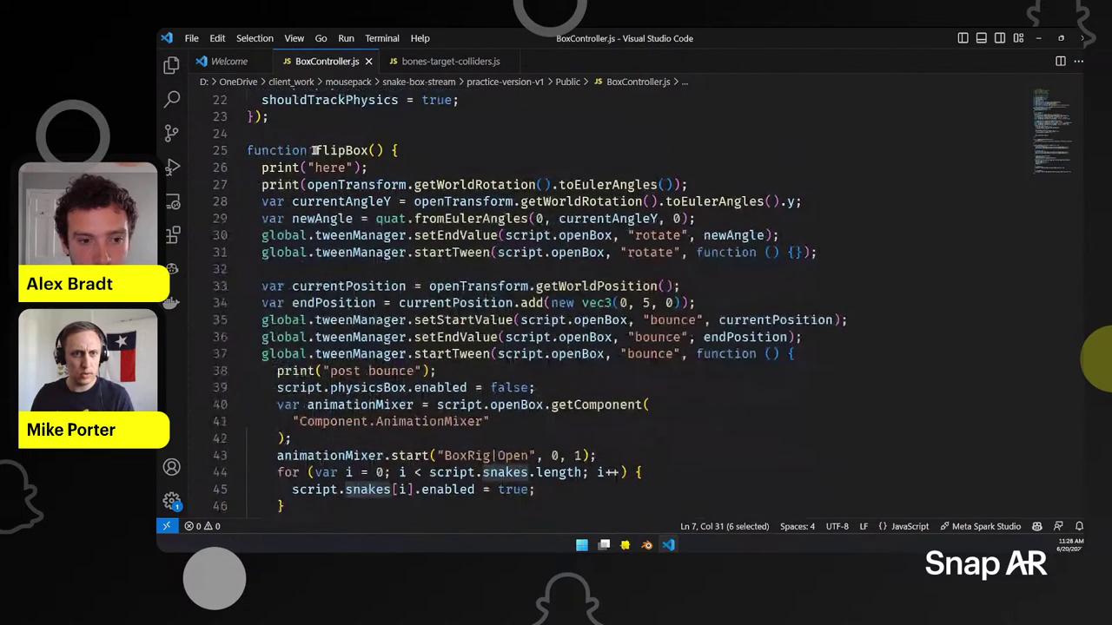
Step: Examine how flipBox derives newAngle from currentAngleY and passes it to the rotate tween's end value
{"action": "left_click_drag", "start_coordinate": [314, 150], "coordinate": [361, 150]}
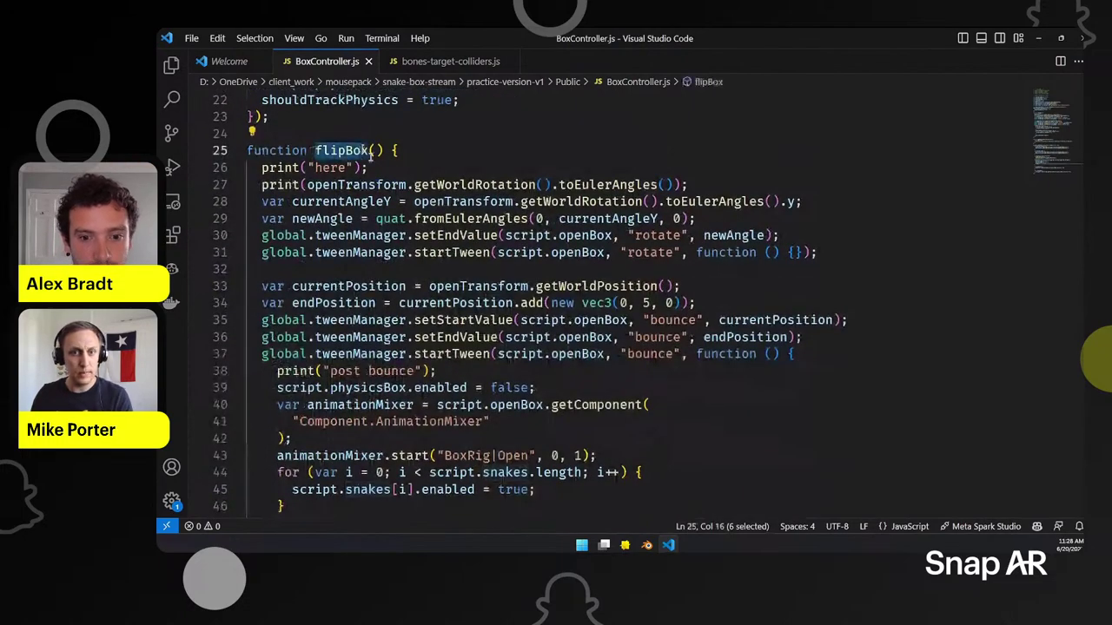
{"action": "double_click", "coordinate": [338, 201]}
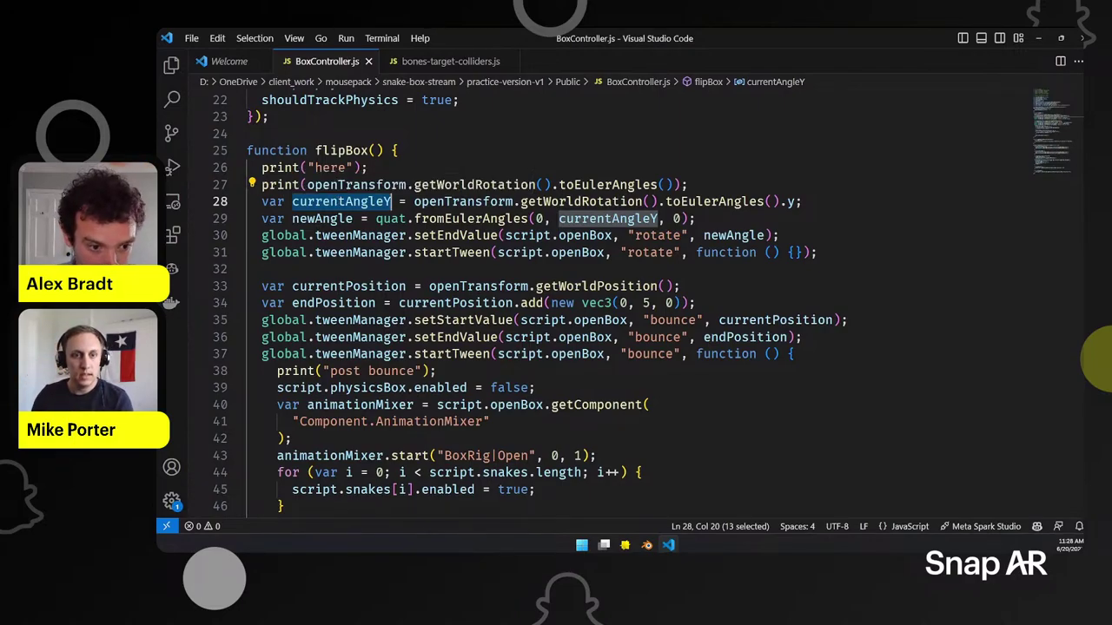
{"action": "left_click", "coordinate": [383, 219]}
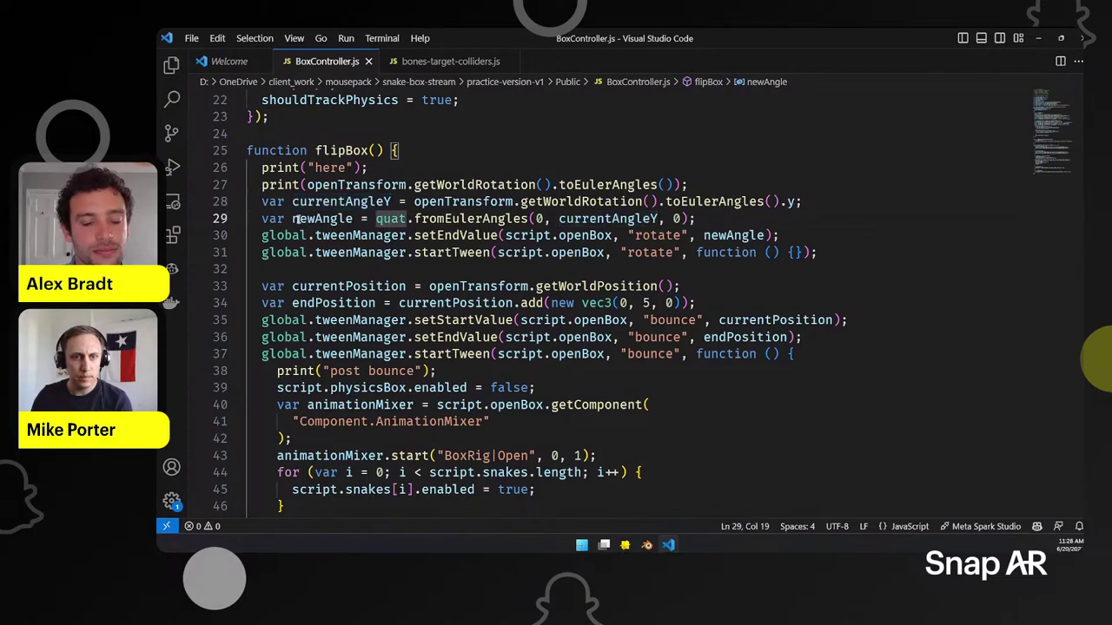
{"action": "double_click", "coordinate": [317, 219]}
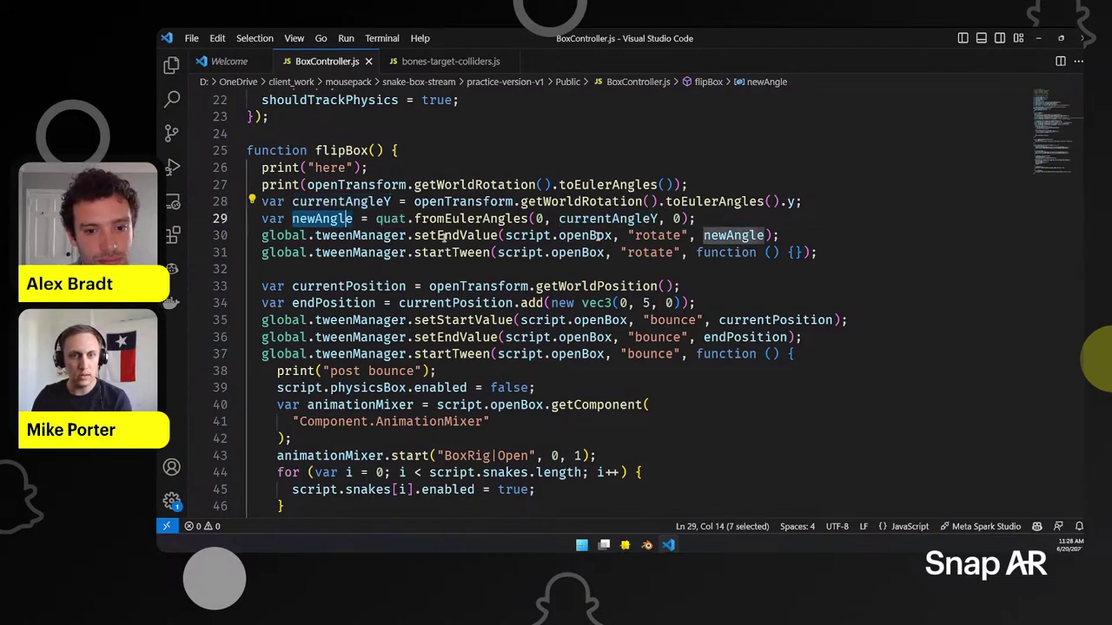
{"action": "left_click", "coordinate": [713, 234]}
{"action": "left_click_drag", "start_coordinate": [714, 234], "coordinate": [749, 234]}
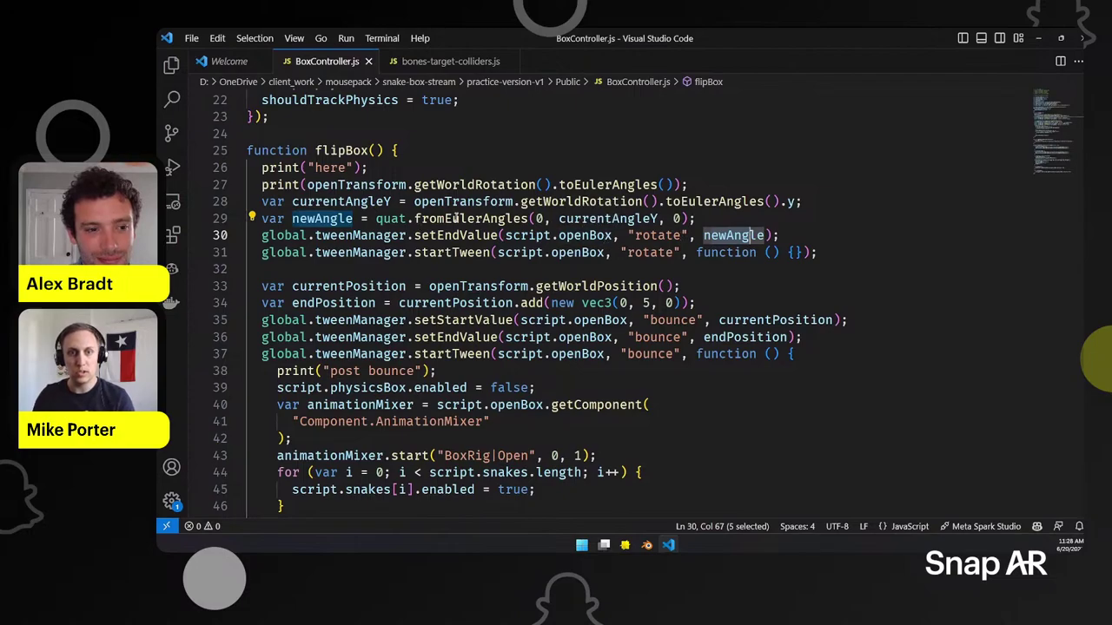
Step: Examine the bounce tween in flipBox, including the endPosition offset, the start and end values, and the startTween call
{"action": "scroll", "coordinate": [581, 228], "scroll_direction": "down", "scroll_amount": 2}
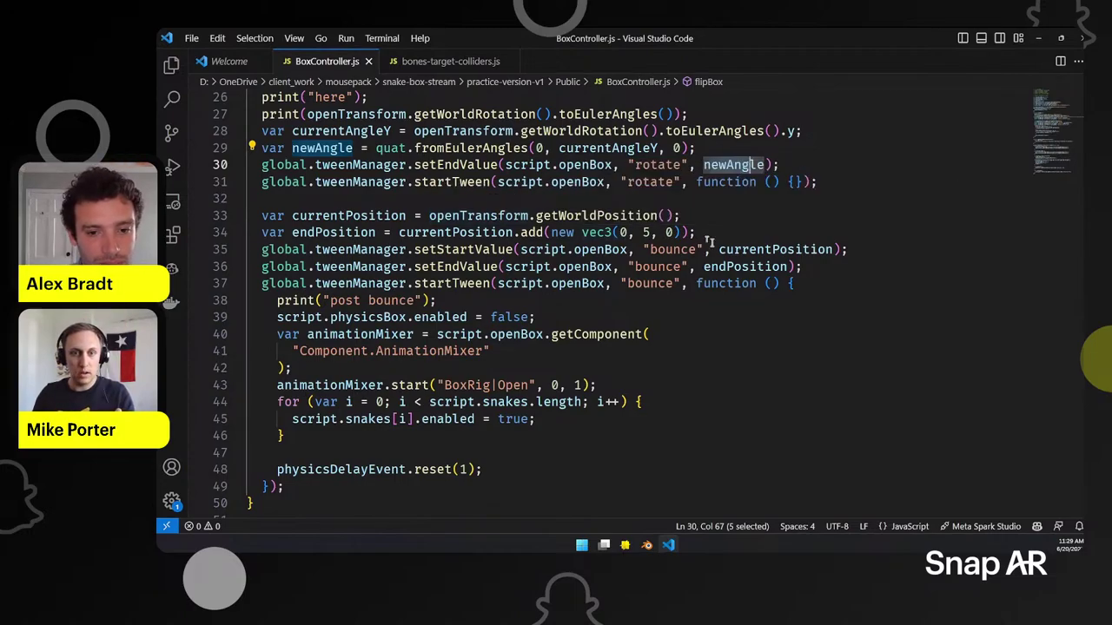
{"action": "left_click_drag", "start_coordinate": [643, 233], "coordinate": [655, 232]}
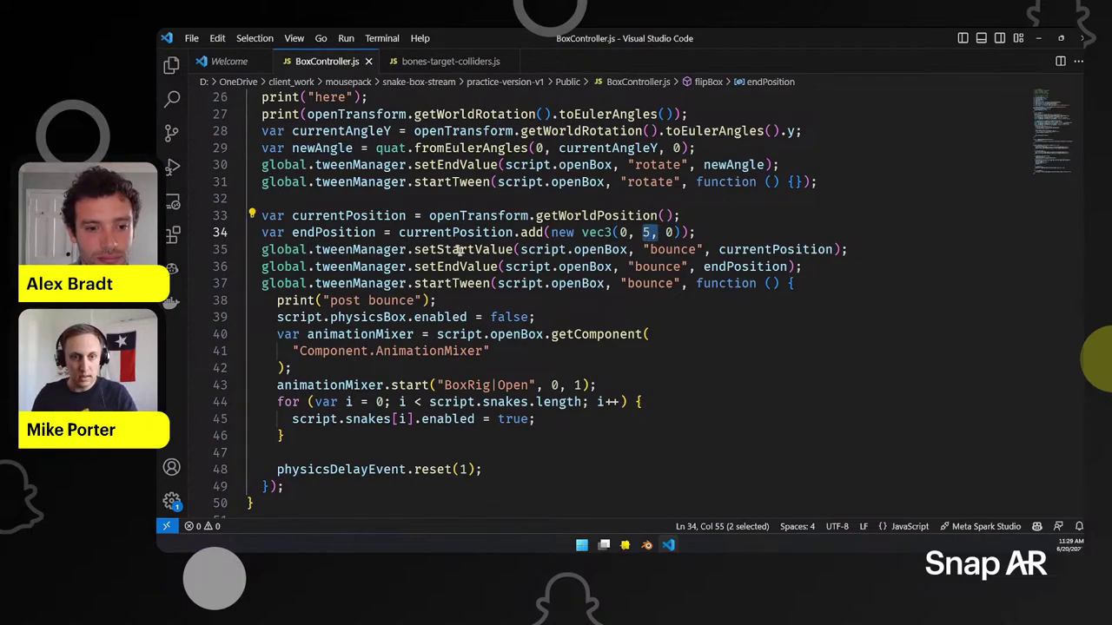
{"action": "left_click_drag", "start_coordinate": [414, 249], "coordinate": [496, 267]}
{"action": "left_click_drag", "start_coordinate": [422, 283], "coordinate": [468, 284]}
Step: Review the post-bounce callback that starts the BoxRig|Open animation, enables the snakes and resets physicsDelayEvent
{"action": "scroll", "coordinate": [558, 267], "scroll_direction": "down", "scroll_amount": 2}
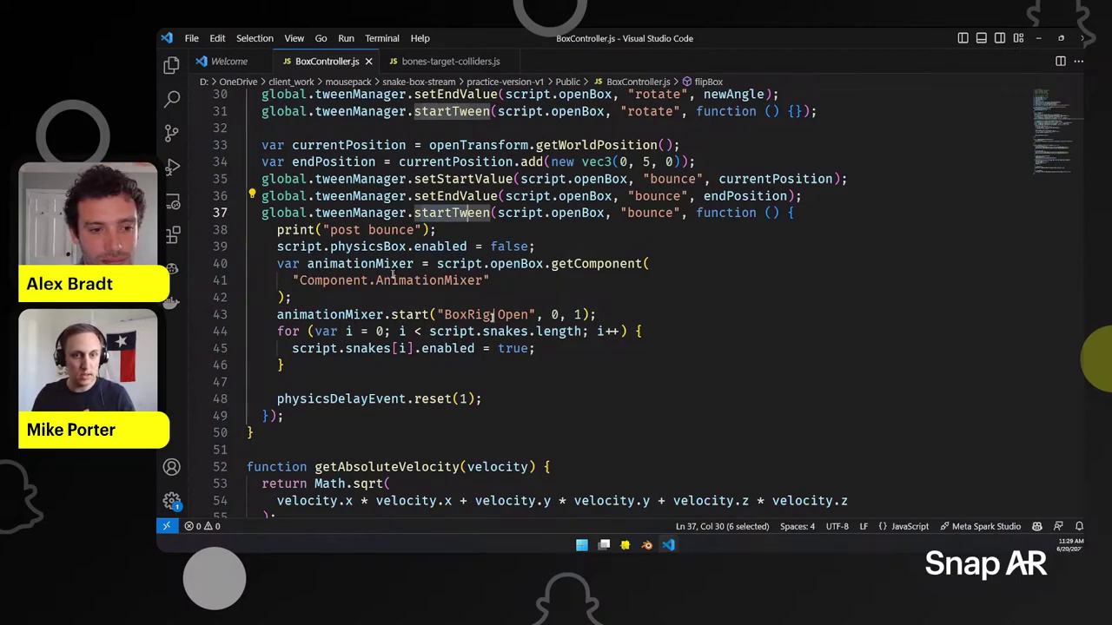
{"action": "left_click_drag", "start_coordinate": [445, 314], "coordinate": [529, 315]}
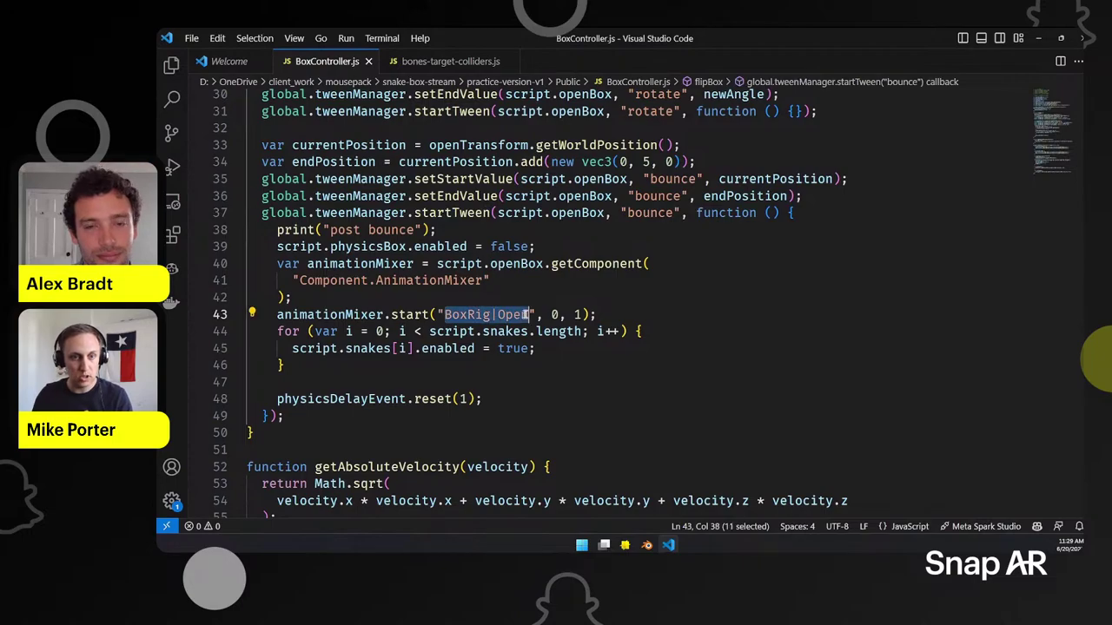
{"action": "scroll", "coordinate": [521, 299], "scroll_direction": "down", "scroll_amount": 2}
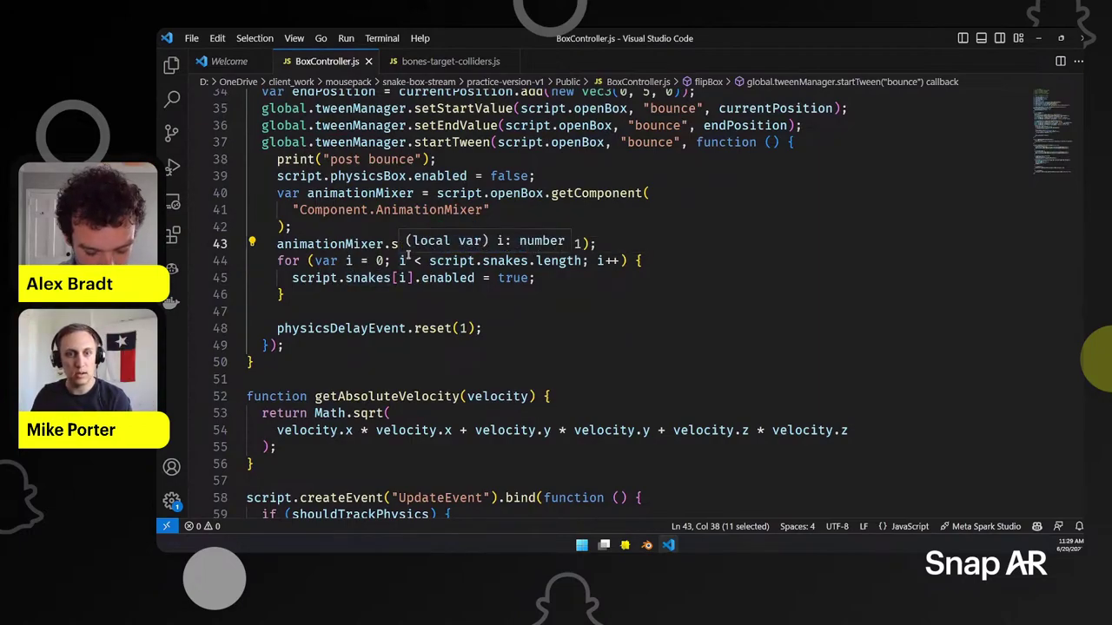
{"action": "left_click_drag", "start_coordinate": [277, 329], "coordinate": [483, 329]}
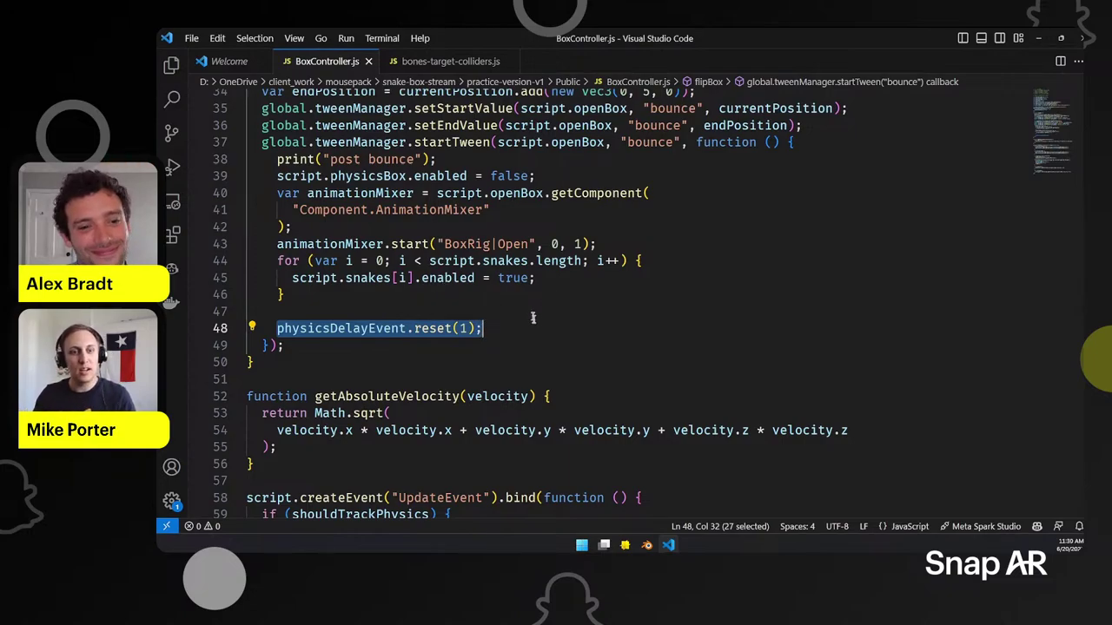
Step: Examine the shouldTrackPhysics block in the UpdateEvent callback, where openTransform takes physicsTransform's world position and rotation
{"action": "scroll", "coordinate": [569, 325], "scroll_direction": "down", "scroll_amount": 3}
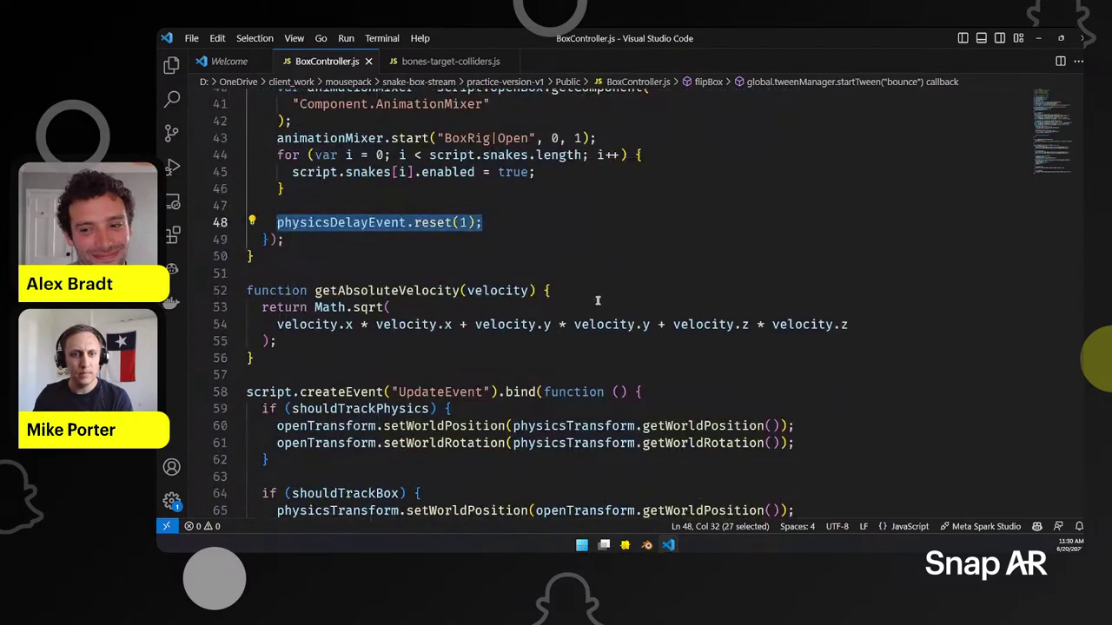
{"action": "scroll", "coordinate": [547, 273], "scroll_direction": "down", "scroll_amount": 4}
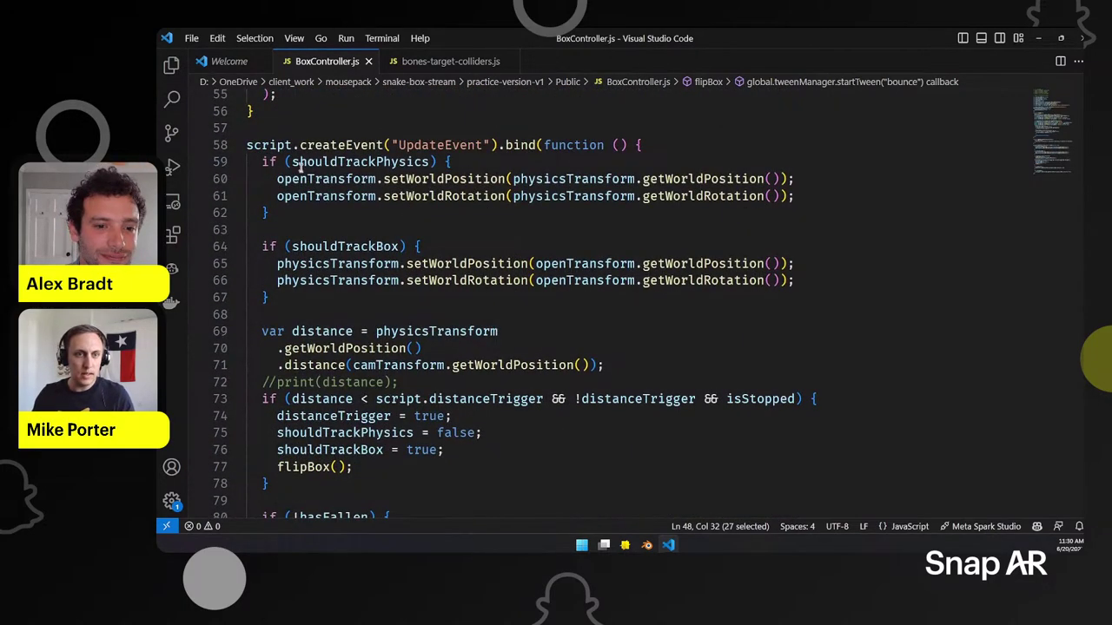
{"action": "mouse_move", "coordinate": [312, 158]}
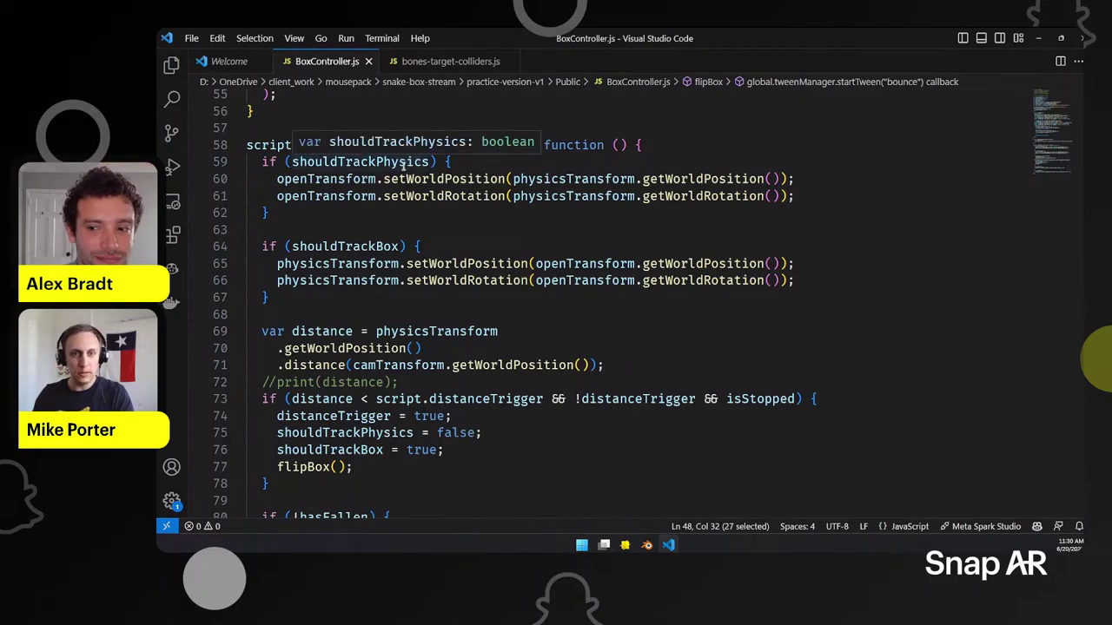
{"action": "double_click", "coordinate": [283, 179]}
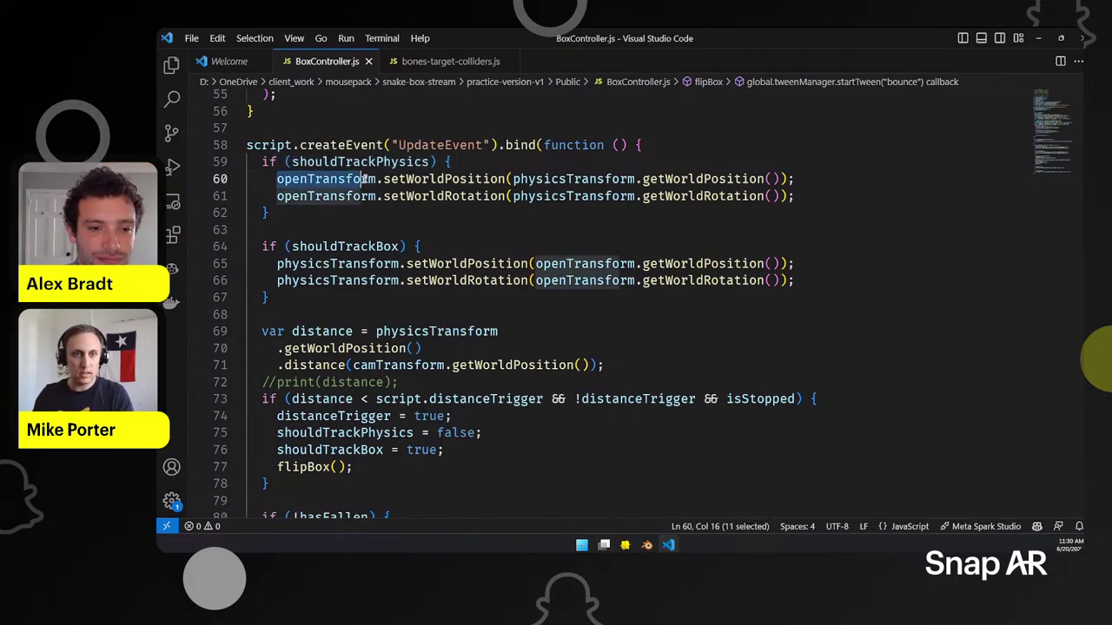
{"action": "mouse_move", "coordinate": [588, 182]}
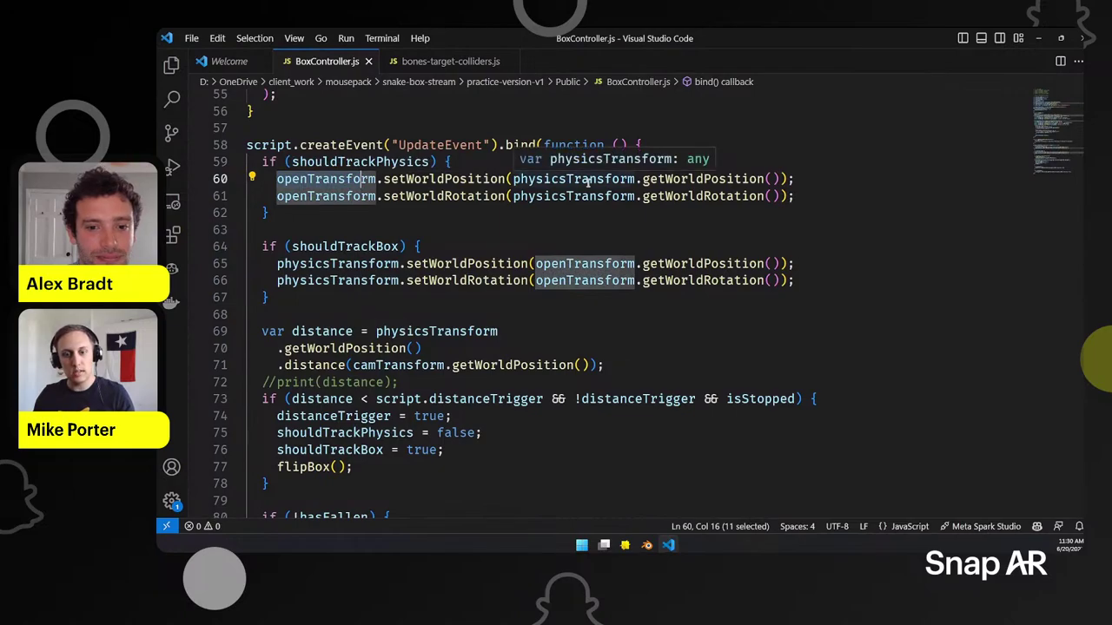
Step: Review the shouldTrackBox block and the distance, hasFallen and isStopped checks that complete the UpdateEvent callback
{"action": "left_click", "coordinate": [483, 263]}
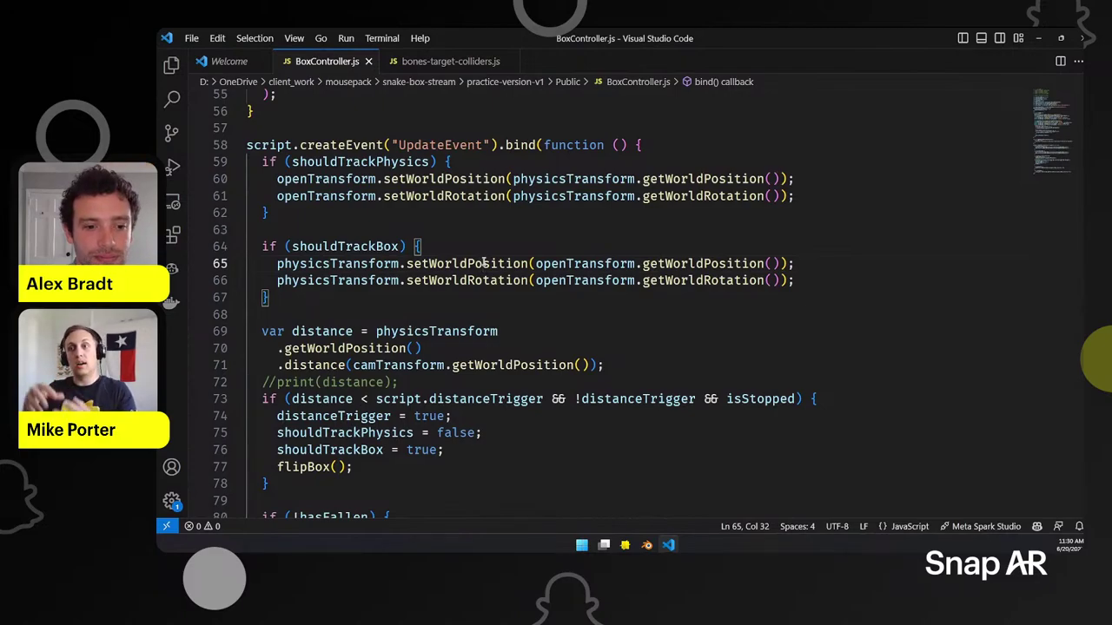
{"action": "key", "text": "Home"}
{"action": "key", "text": "ctrl+alt+Down"}
{"action": "key", "text": "shift+Right"}
{"action": "key", "text": "shift+Right"}
{"action": "key", "text": "shift+Right"}
{"action": "key", "text": "shift+Right"}
{"action": "key", "text": "shift+Right"}
{"action": "key", "text": "shift+Right"}
{"action": "key", "text": "shift+Right"}
{"action": "key", "text": "shift+Right"}
{"action": "key", "text": "shift+Right"}
{"action": "key", "text": "shift+Right"}
{"action": "key", "text": "shift+Right"}
{"action": "key", "text": "shift+Right"}
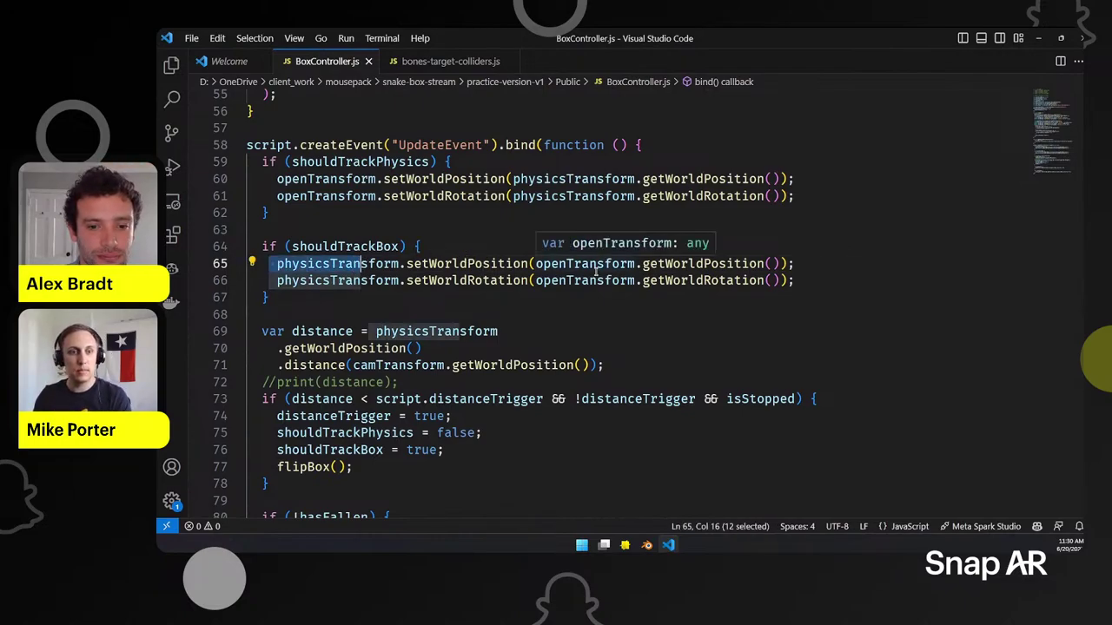
{"action": "scroll", "coordinate": [596, 272], "scroll_direction": "down", "scroll_amount": 3}
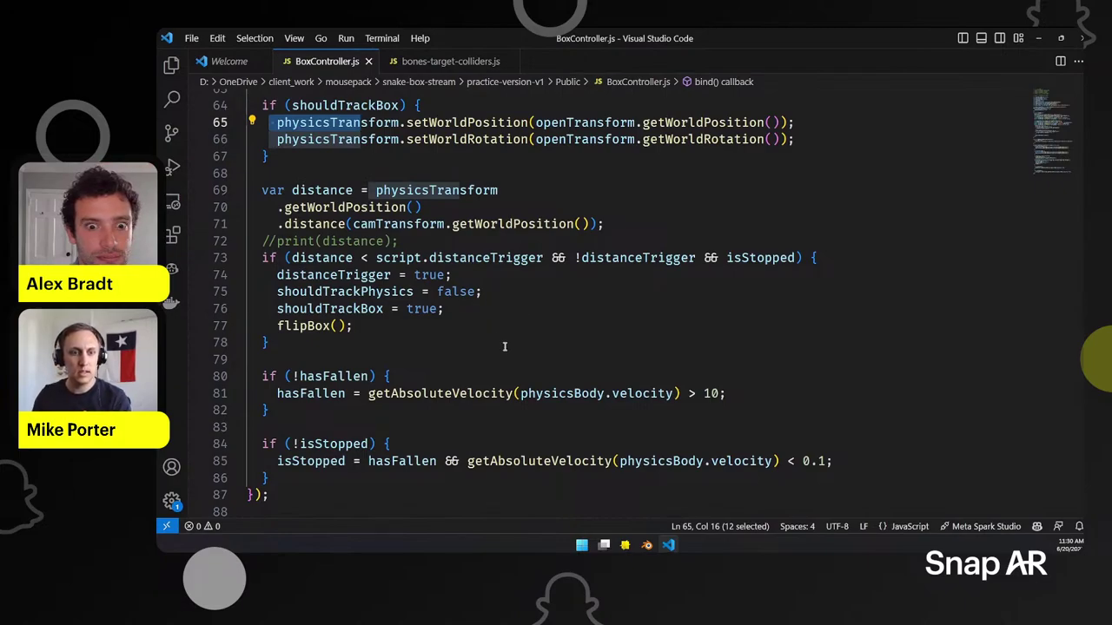
{"action": "scroll", "coordinate": [496, 340], "scroll_direction": "down", "scroll_amount": 2}
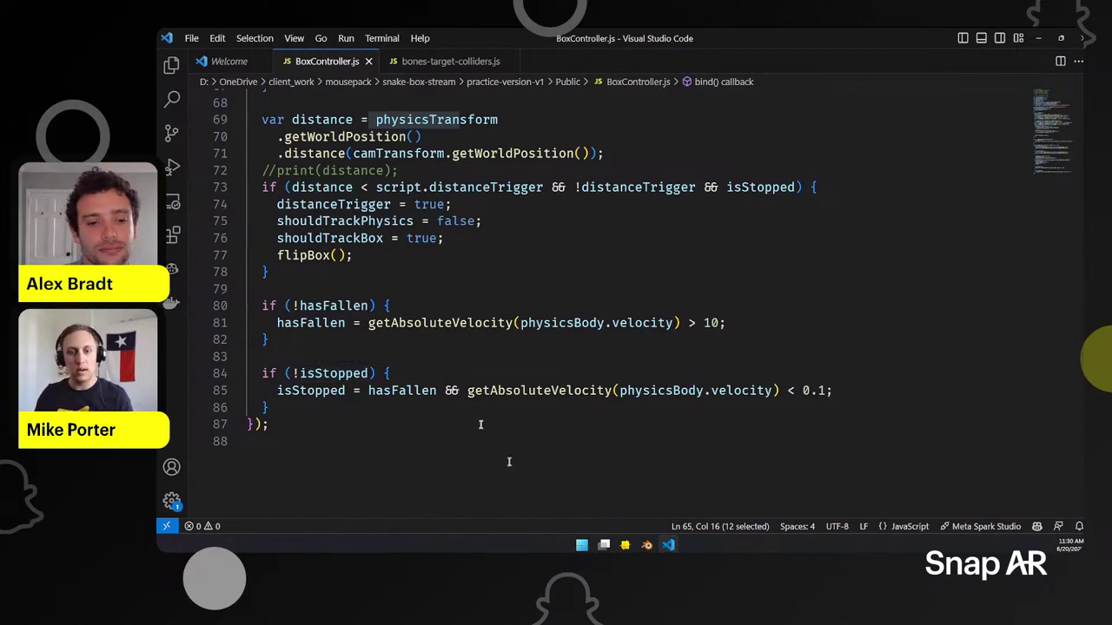
Step: Switch to Lens Studio, enable the Box Controller object, and restart the preview to replay the box opening
{"action": "left_click", "coordinate": [625, 544]}
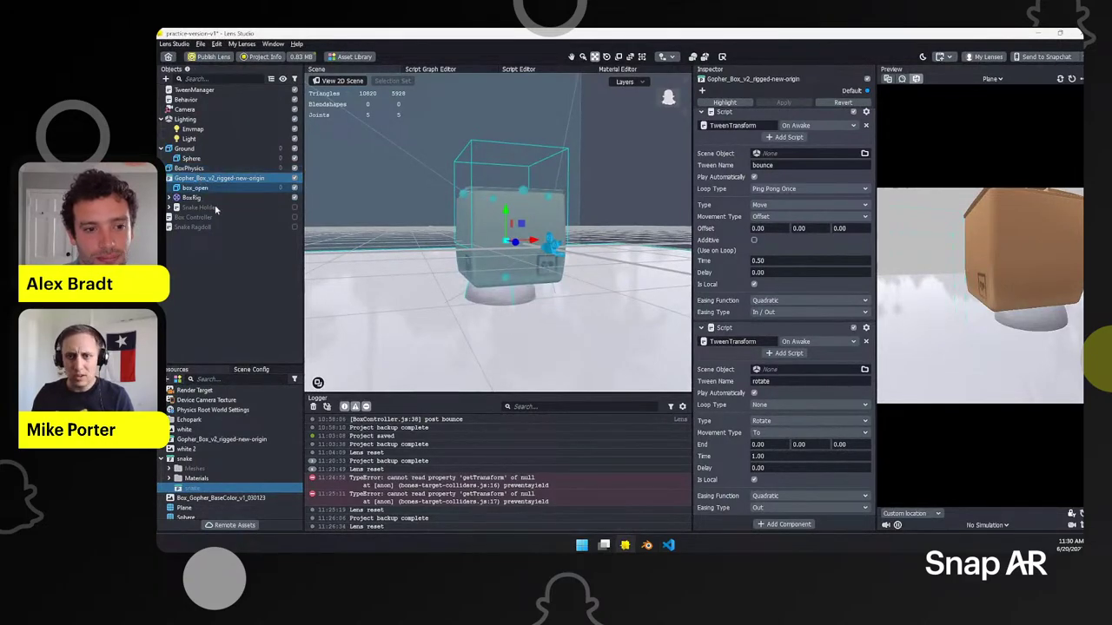
{"action": "left_click", "coordinate": [260, 217]}
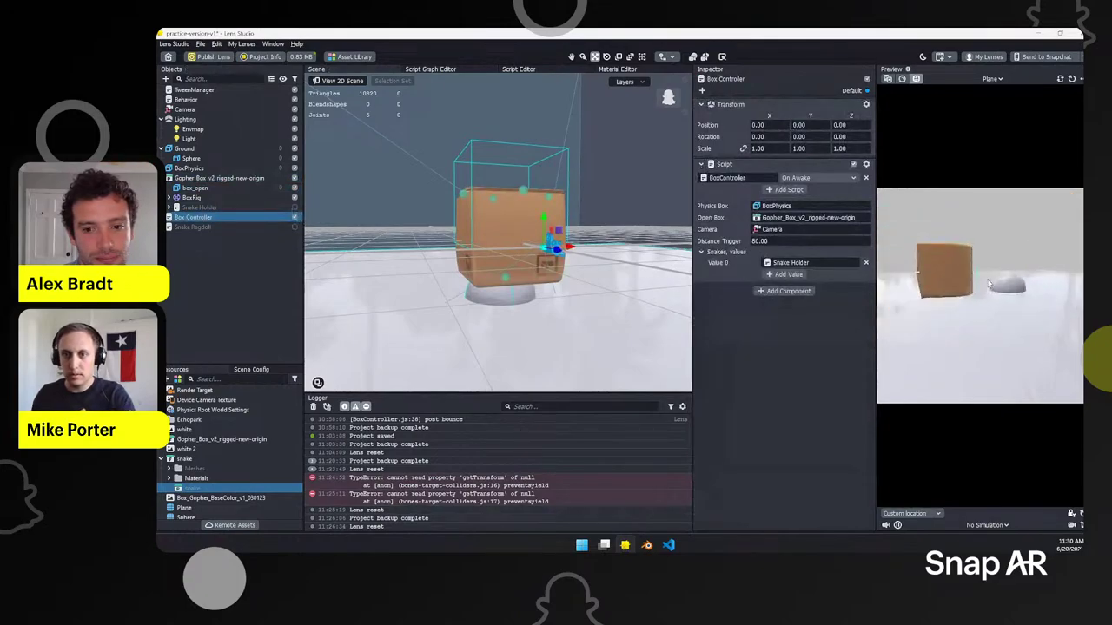
{"action": "key", "text": "Down"}
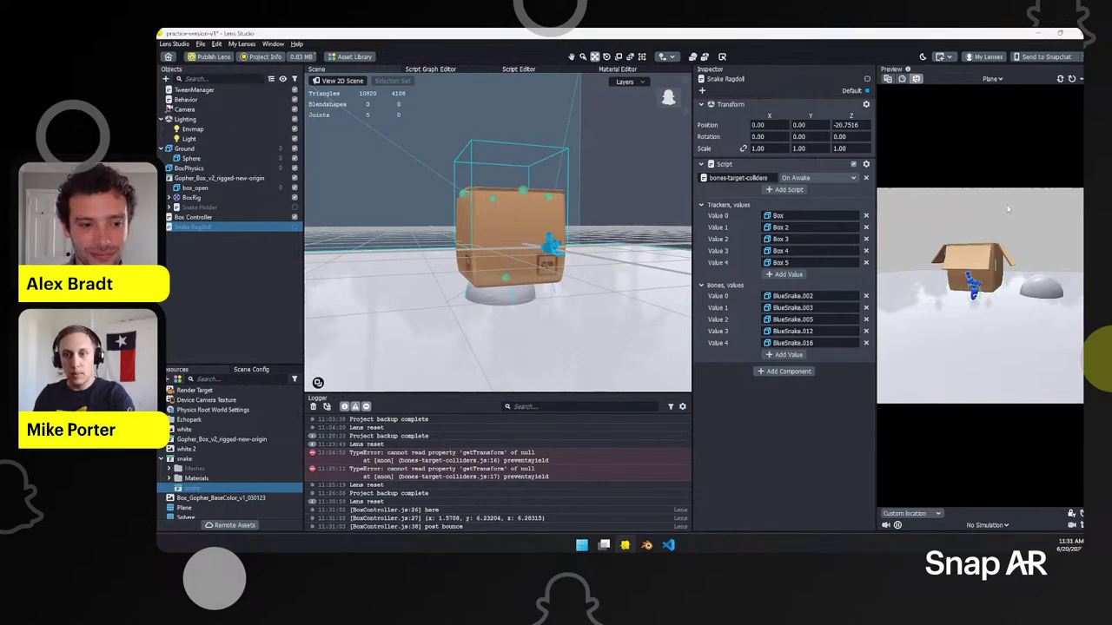
{"action": "left_click", "coordinate": [1071, 78]}
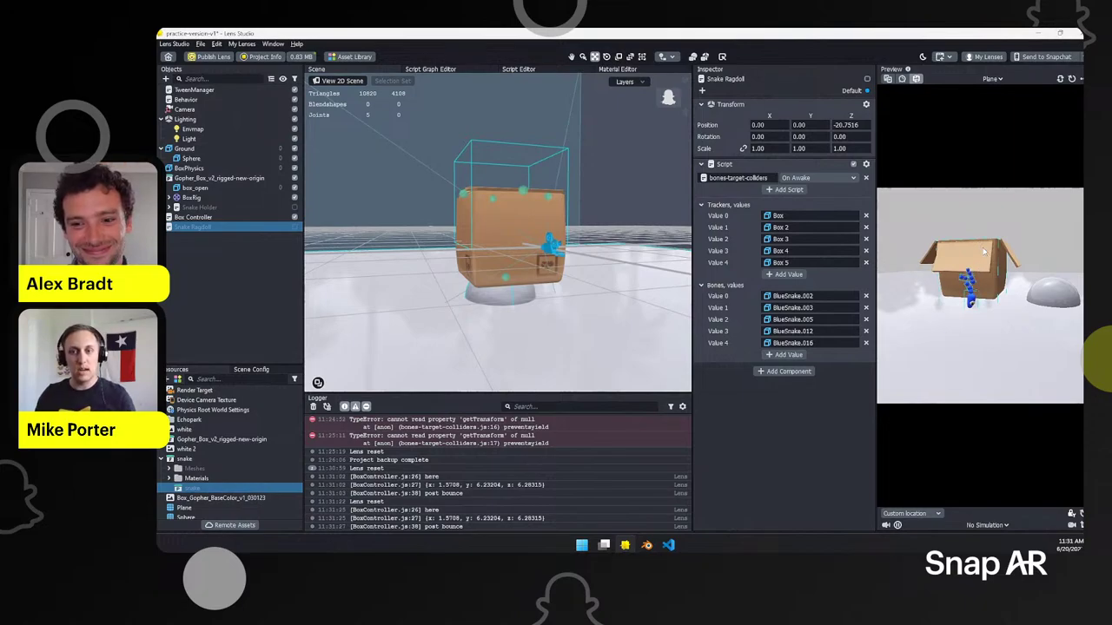
{"action": "scroll", "coordinate": [969, 298], "scroll_direction": "up", "scroll_amount": 3}
{"action": "scroll", "coordinate": [967, 298], "scroll_direction": "down", "scroll_amount": 3}
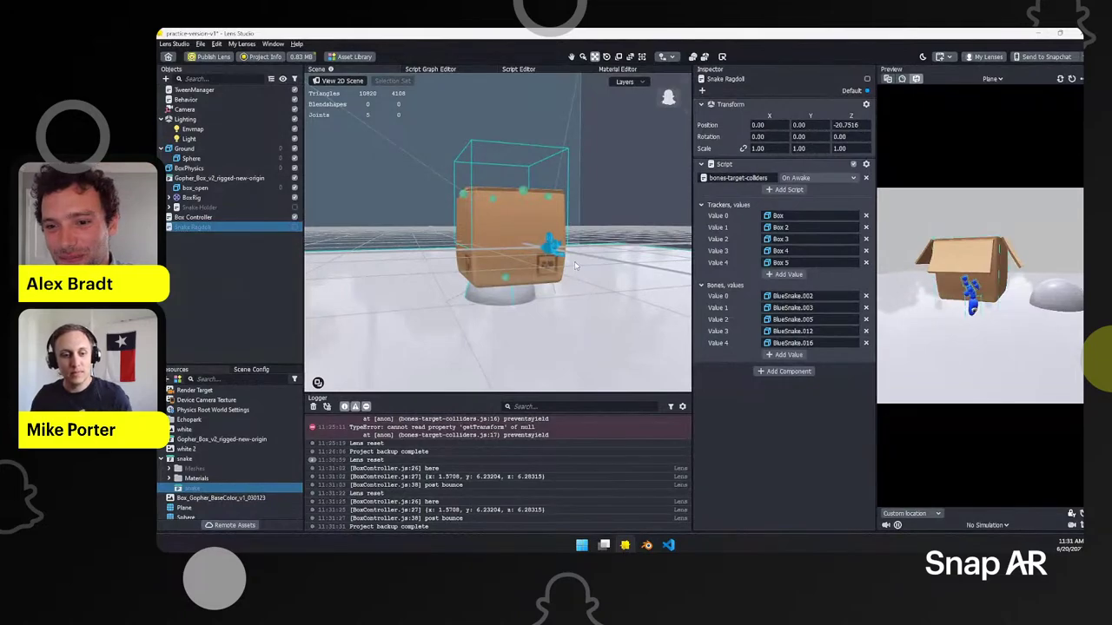
Step: Shrink the logger to enlarge the scene view, widen the object hierarchy, and clear the object selection
{"action": "left_click_drag", "start_coordinate": [600, 276], "coordinate": [574, 277], "text": "alt"}
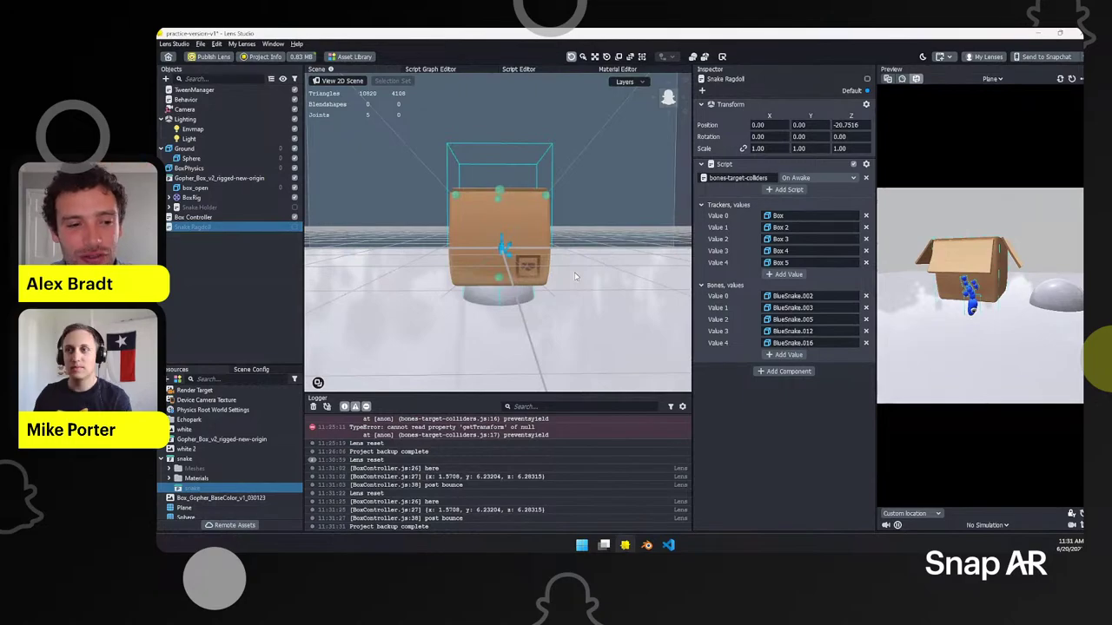
{"action": "left_click_drag", "start_coordinate": [574, 276], "coordinate": [560, 276], "text": "alt"}
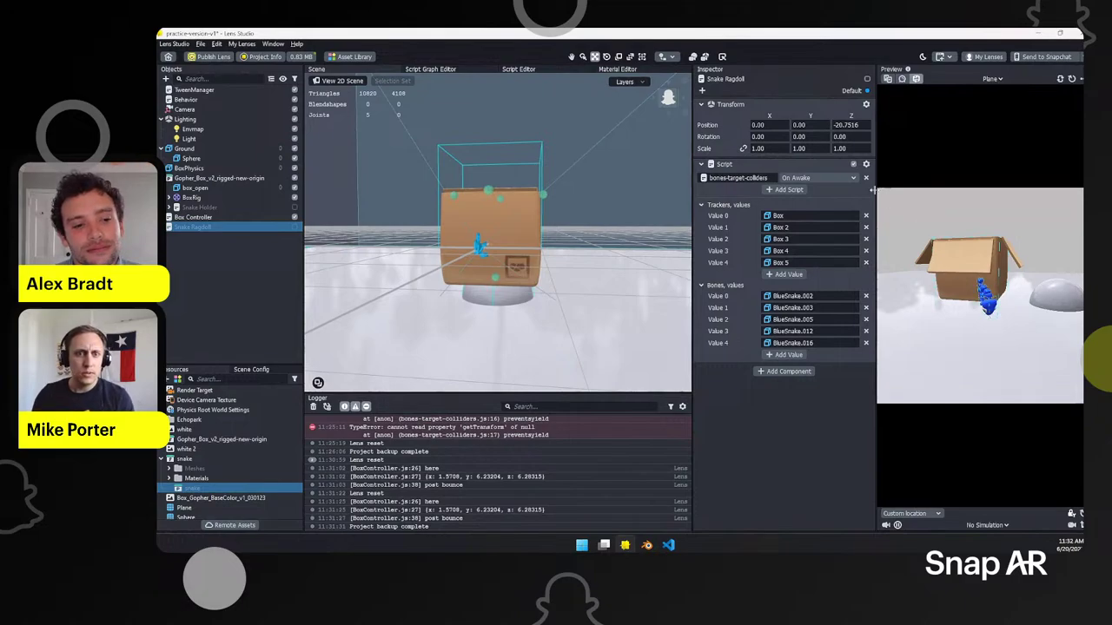
{"action": "left_click_drag", "start_coordinate": [591, 262], "coordinate": [563, 221], "text": "alt"}
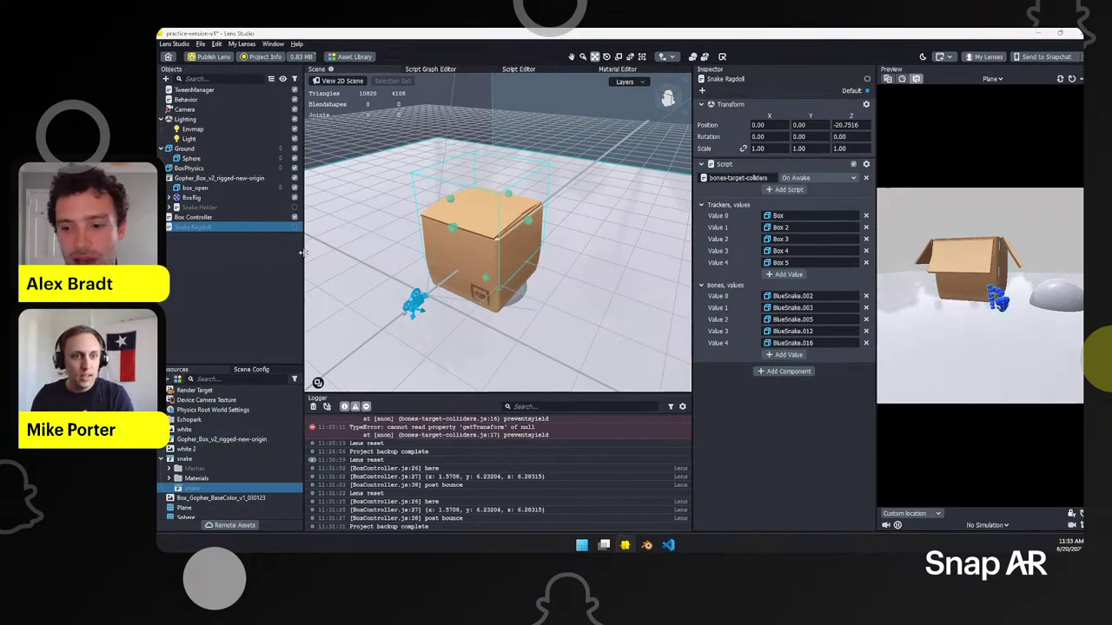
{"action": "left_click_drag", "start_coordinate": [411, 393], "coordinate": [420, 479]}
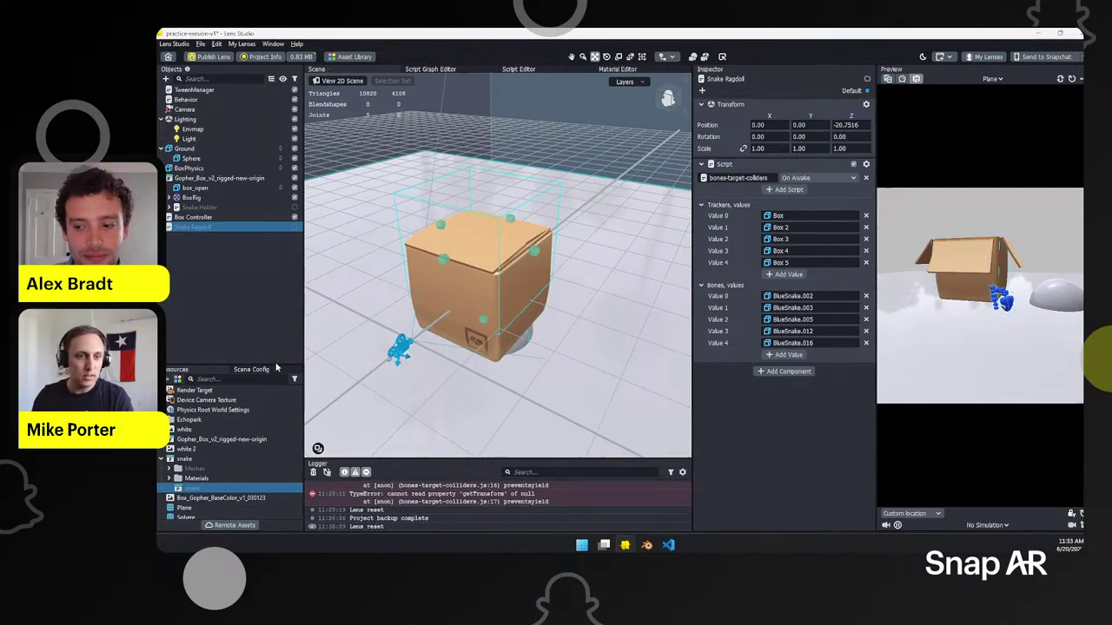
{"action": "left_click_drag", "start_coordinate": [276, 369], "coordinate": [276, 396]}
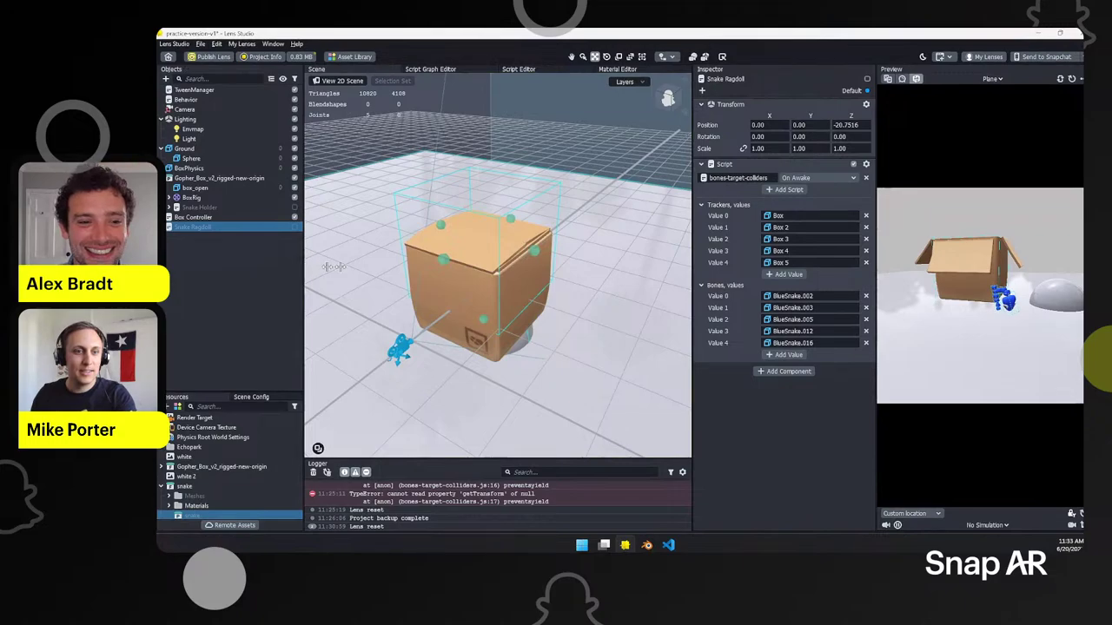
{"action": "left_click_drag", "start_coordinate": [303, 269], "coordinate": [345, 269]}
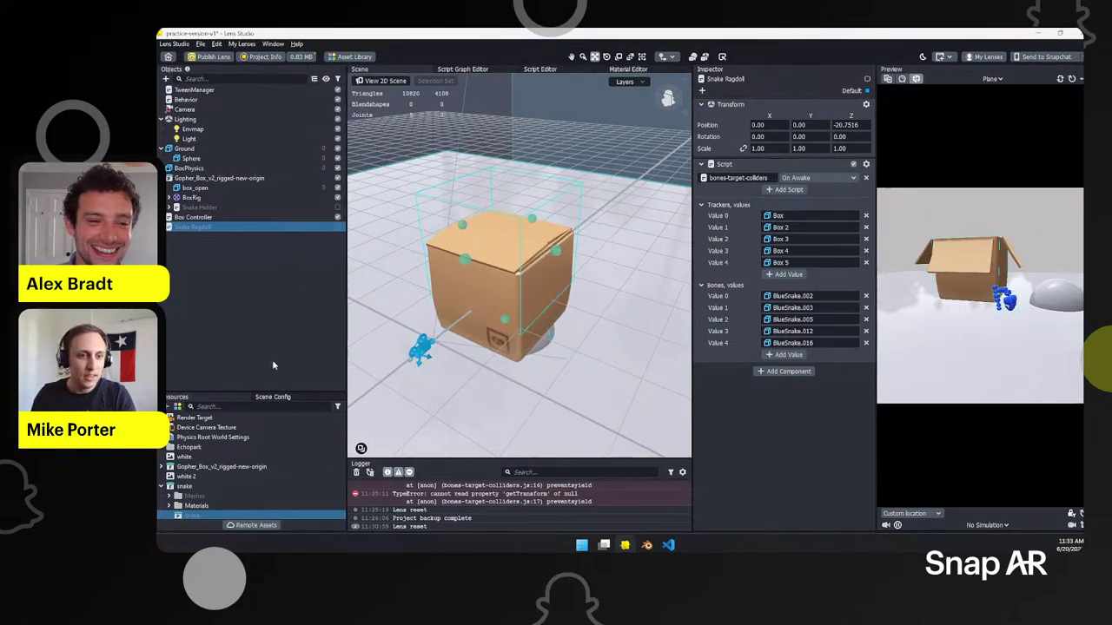
{"action": "mouse_move", "coordinate": [260, 392]}
{"action": "left_mouse_down"}
{"action": "mouse_move", "coordinate": [258, 338]}
{"action": "mouse_move", "coordinate": [255, 397]}
{"action": "left_mouse_up"}
{"action": "left_click", "coordinate": [244, 303]}
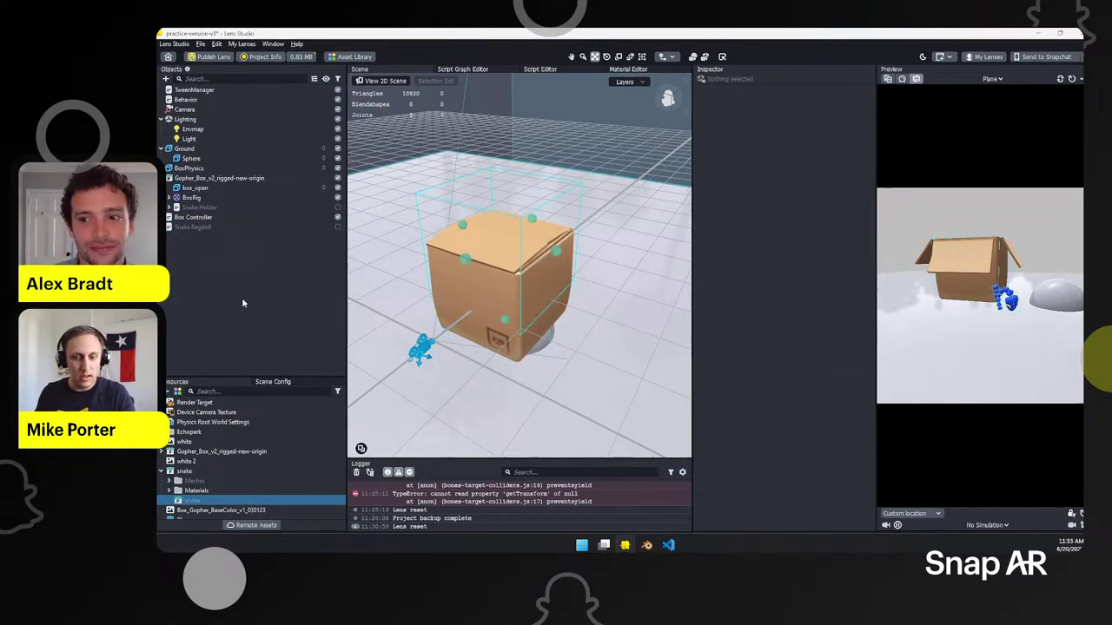
Step: Inspect the Render Target texture's settings and the Camera's render target and available layers
{"action": "left_click", "coordinate": [207, 403]}
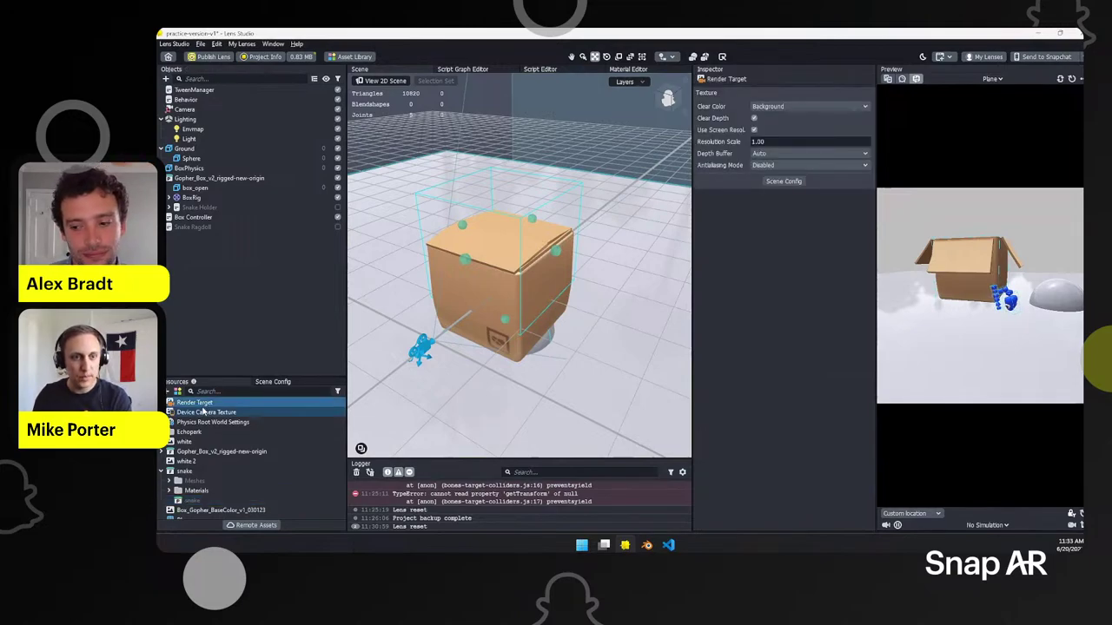
{"action": "left_click", "coordinate": [219, 111]}
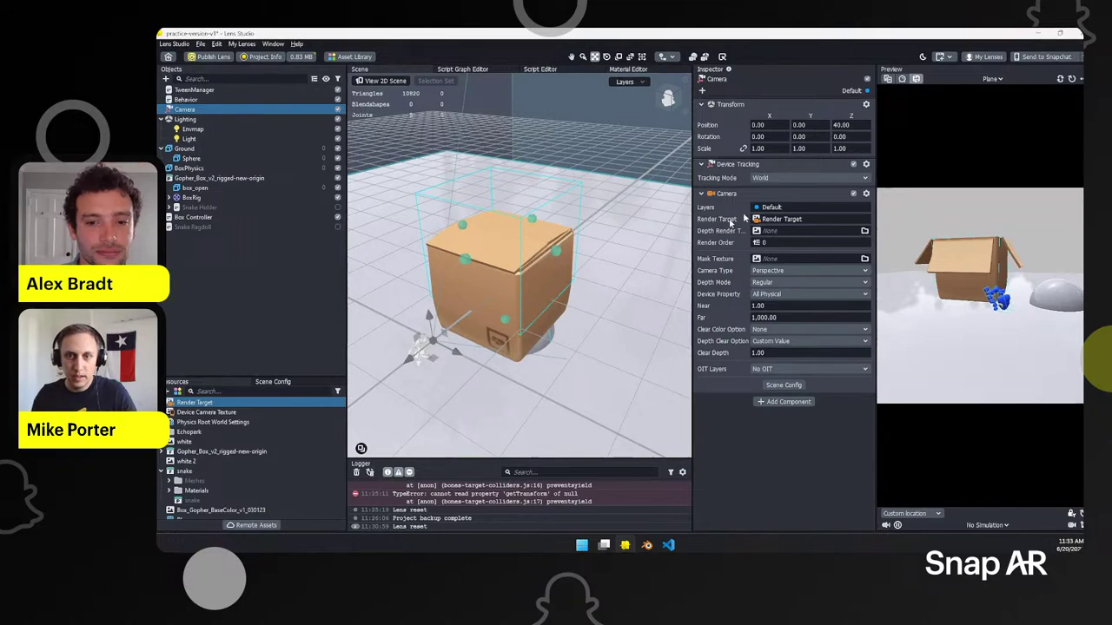
{"action": "left_click", "coordinate": [792, 206]}
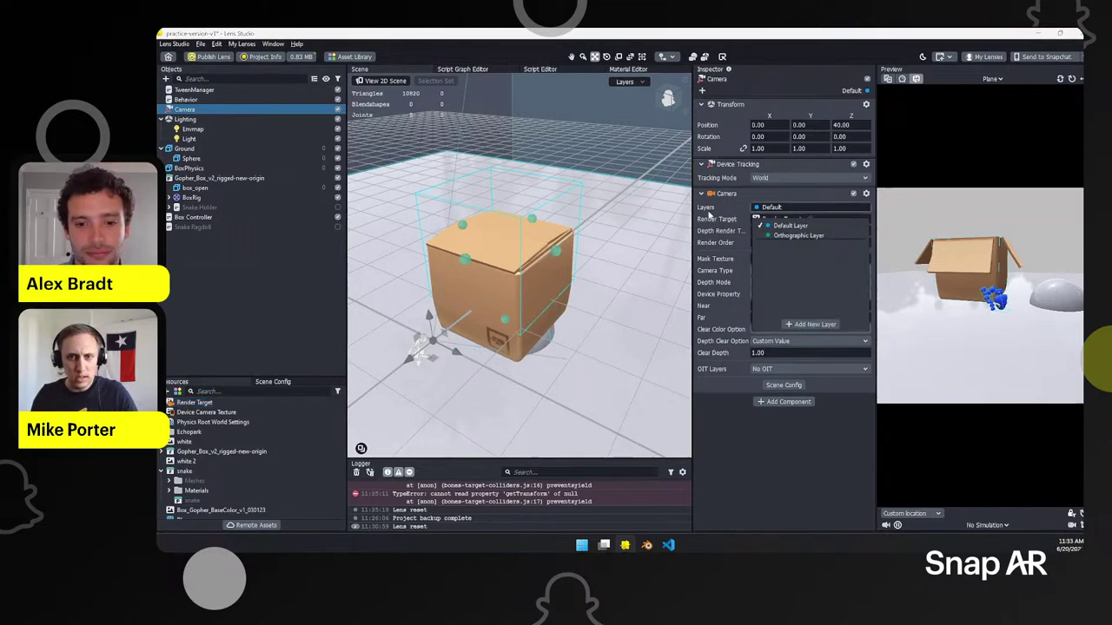
{"action": "key", "text": "Escape"}
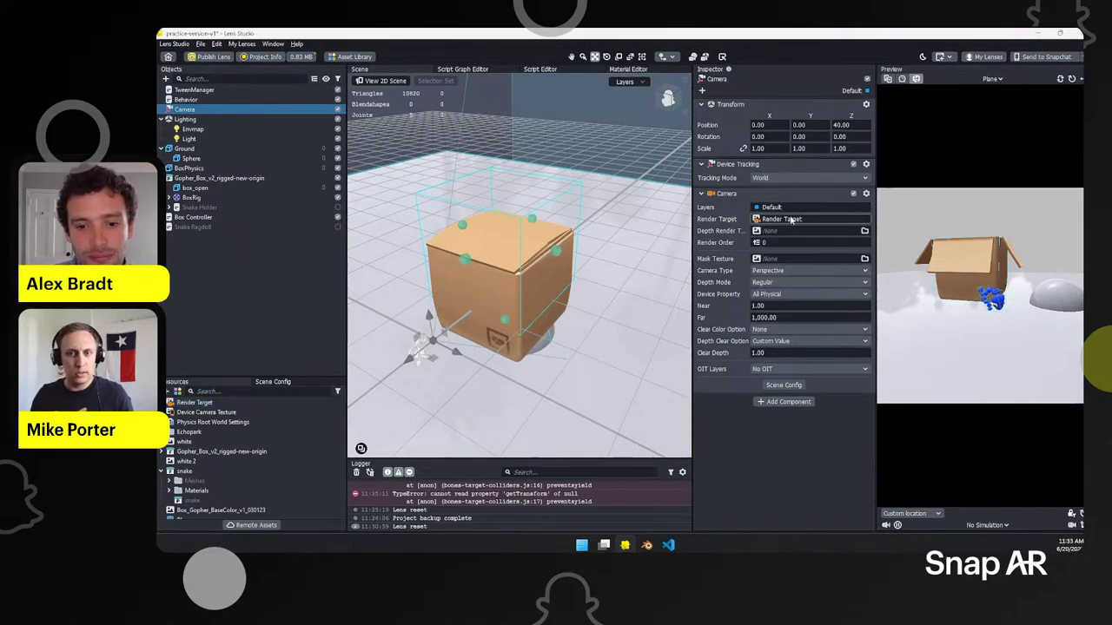
Step: Add a Sphere mesh object at the top level of the scene
{"action": "left_click", "coordinate": [205, 239]}
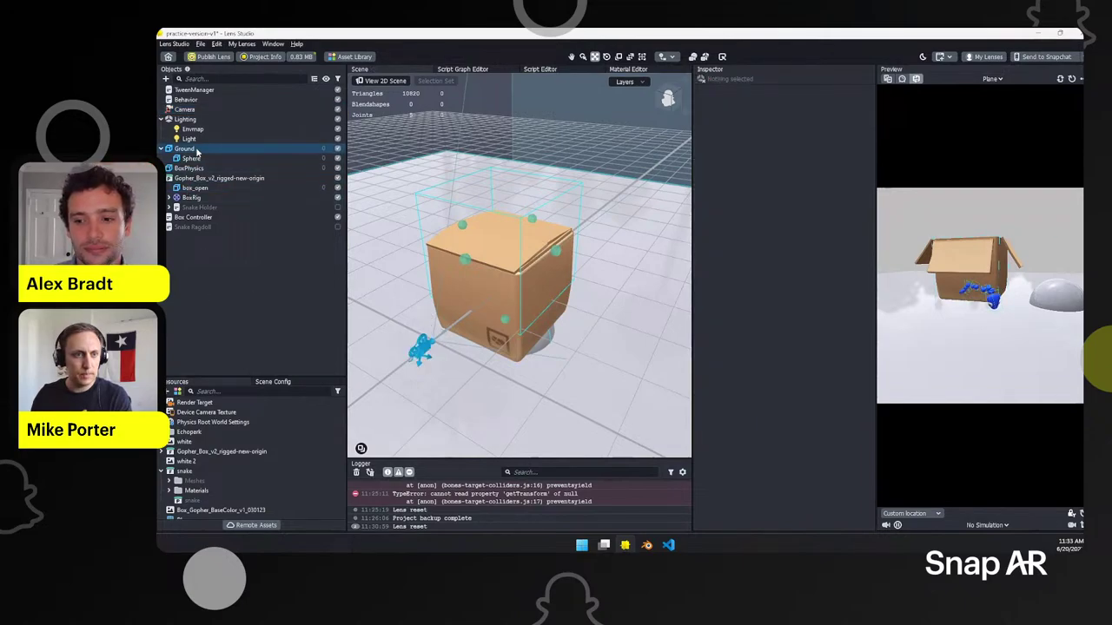
{"action": "left_click", "coordinate": [166, 79]}
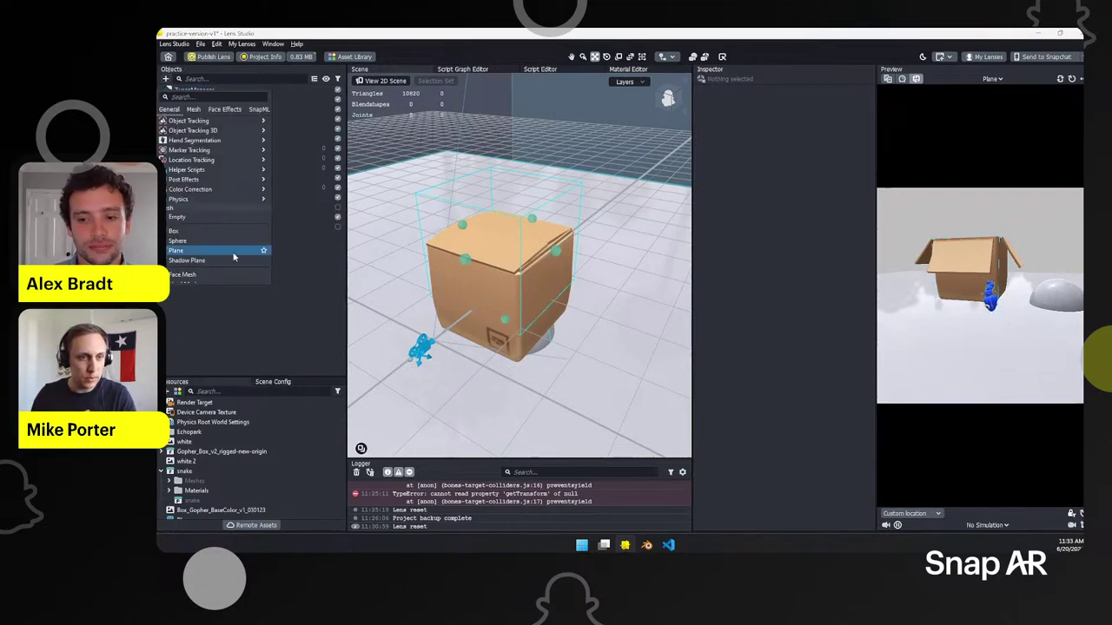
{"action": "key", "text": "Escape"}
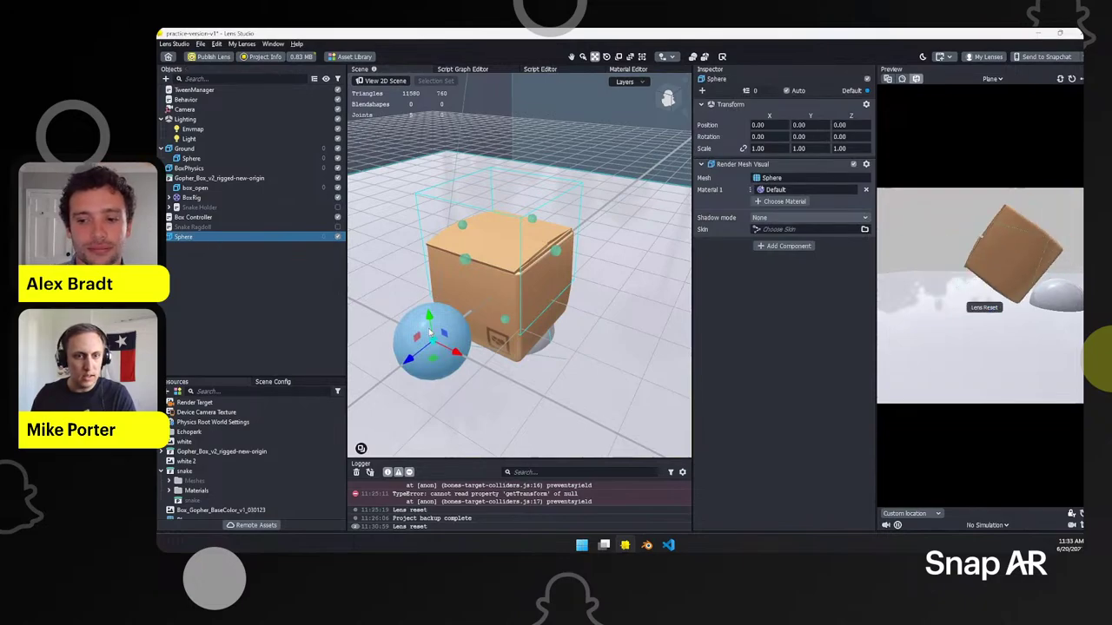
{"action": "left_click", "coordinate": [191, 237]}
Step: Create a new layer named "sphere world" and assign the new top-level sphere to it
{"action": "left_click", "coordinate": [851, 91]}
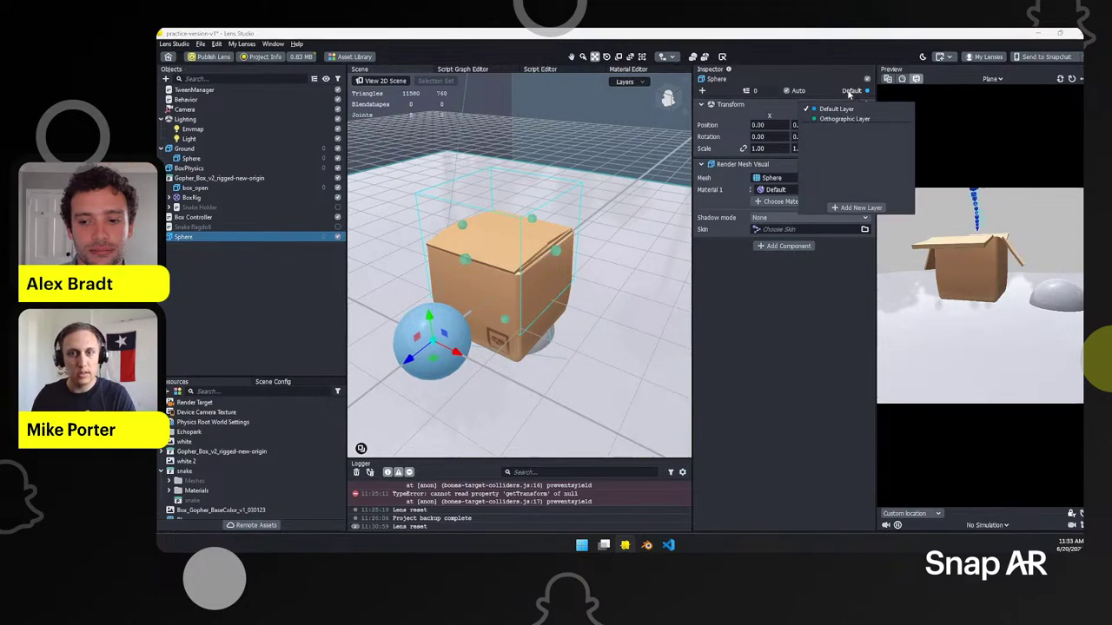
{"action": "left_click", "coordinate": [860, 208]}
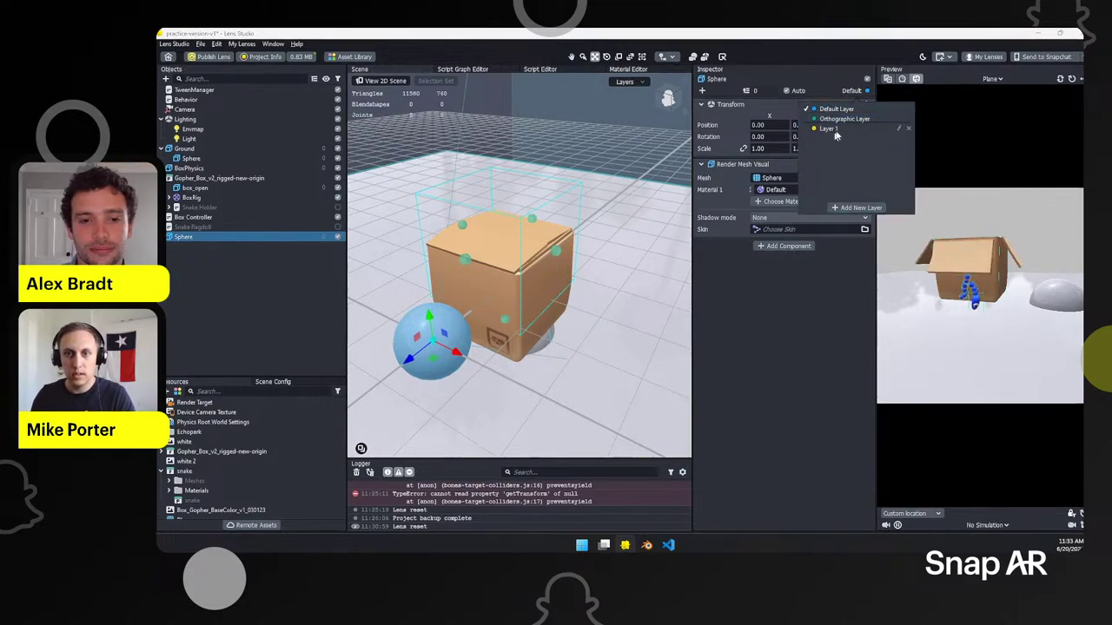
{"action": "left_click", "coordinate": [834, 130]}
{"action": "left_click", "coordinate": [900, 130]}
{"action": "type", "text": "sphere world"}
{"action": "key", "text": "Return"}
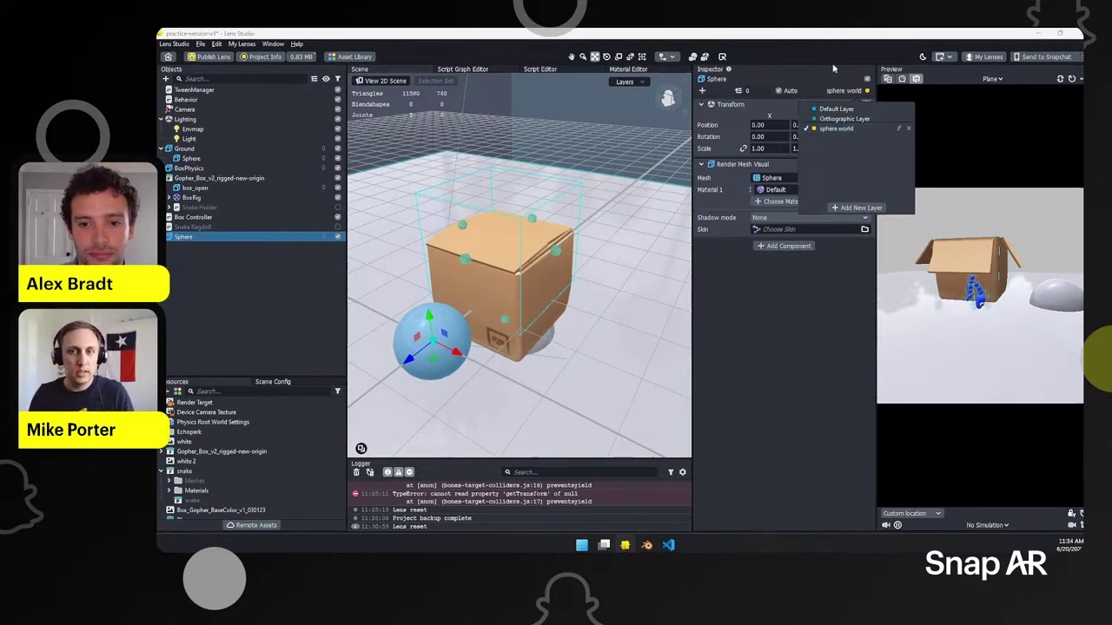
{"action": "key", "text": "Escape"}
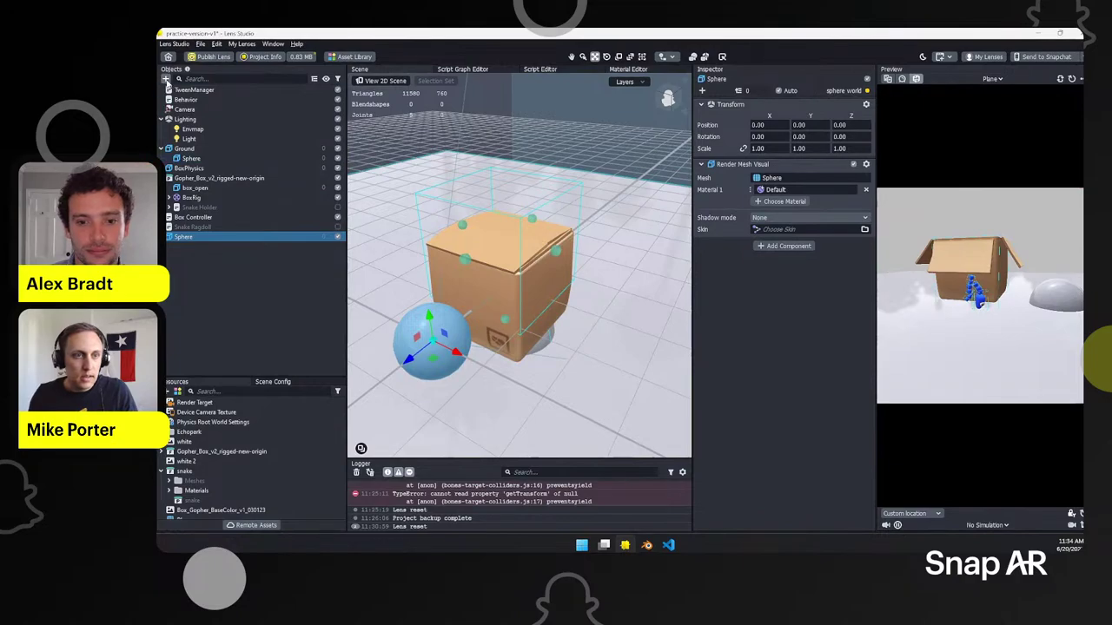
Step: Import the Red Panda 3D model from the Asset Library's 3D category and close the library
{"action": "left_click", "coordinate": [166, 79]}
{"action": "left_click", "coordinate": [284, 330]}
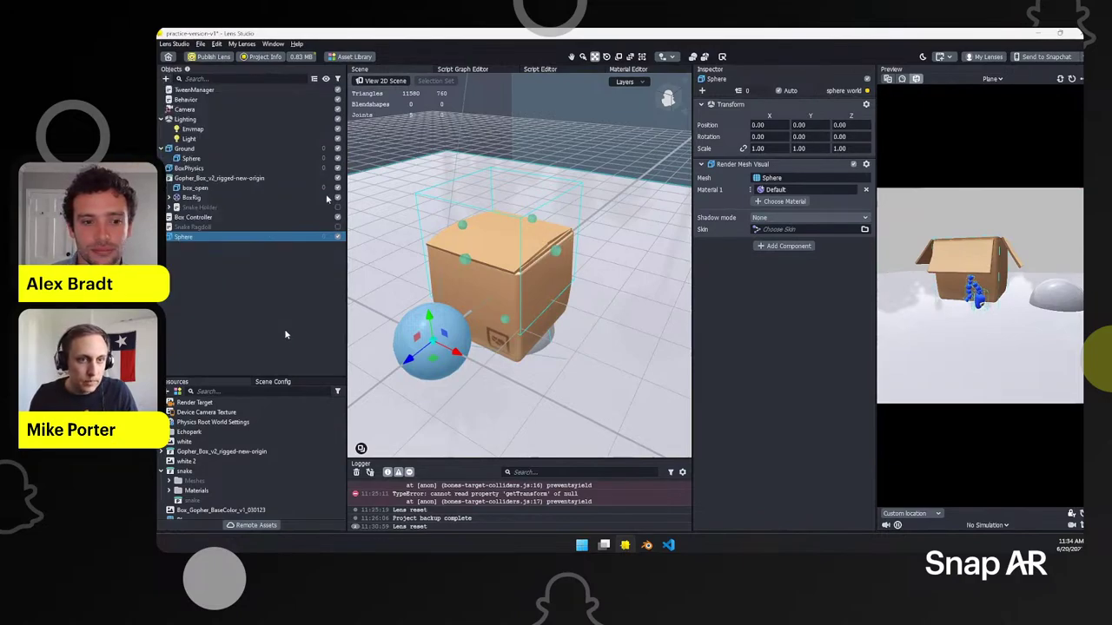
{"action": "left_click", "coordinate": [364, 59]}
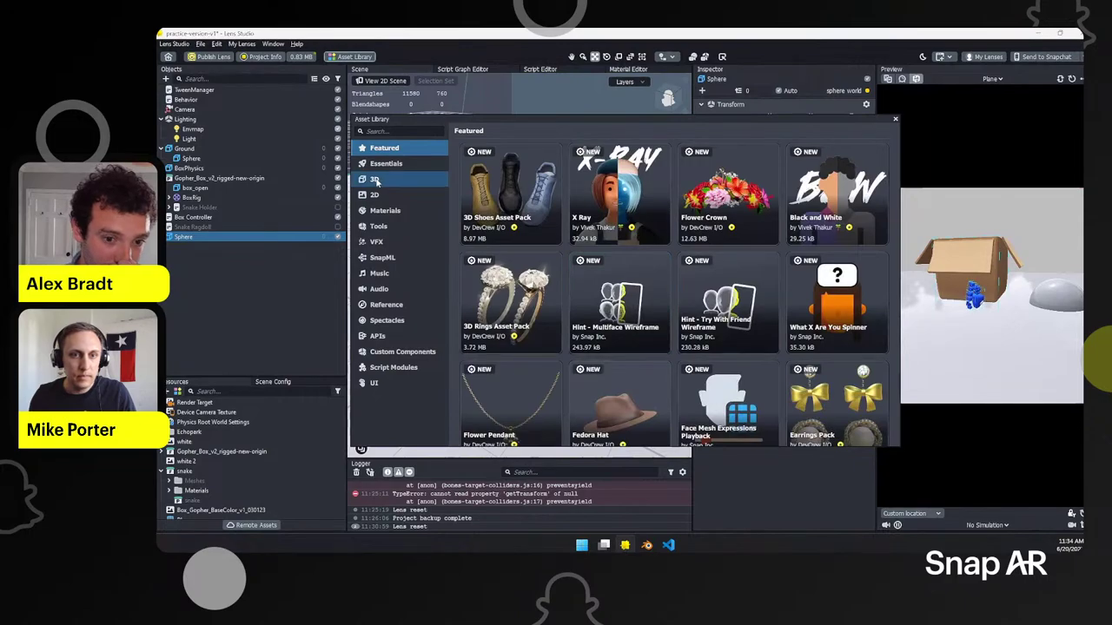
{"action": "left_click", "coordinate": [375, 180]}
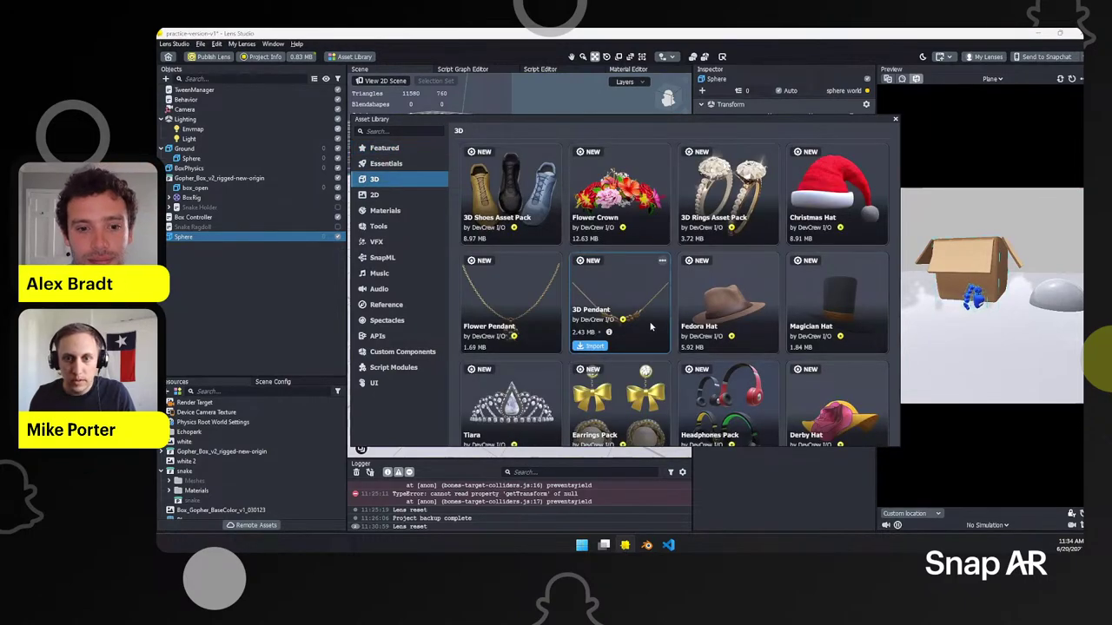
{"action": "scroll", "coordinate": [650, 326], "scroll_direction": "down", "scroll_amount": 10}
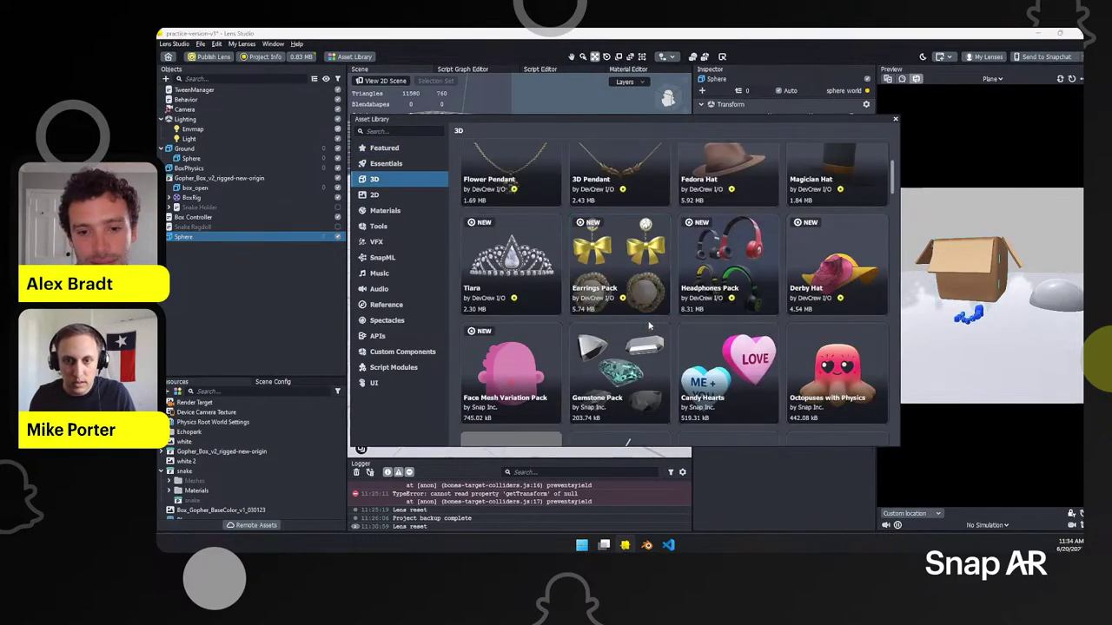
{"action": "scroll", "coordinate": [647, 323], "scroll_direction": "down", "scroll_amount": 15}
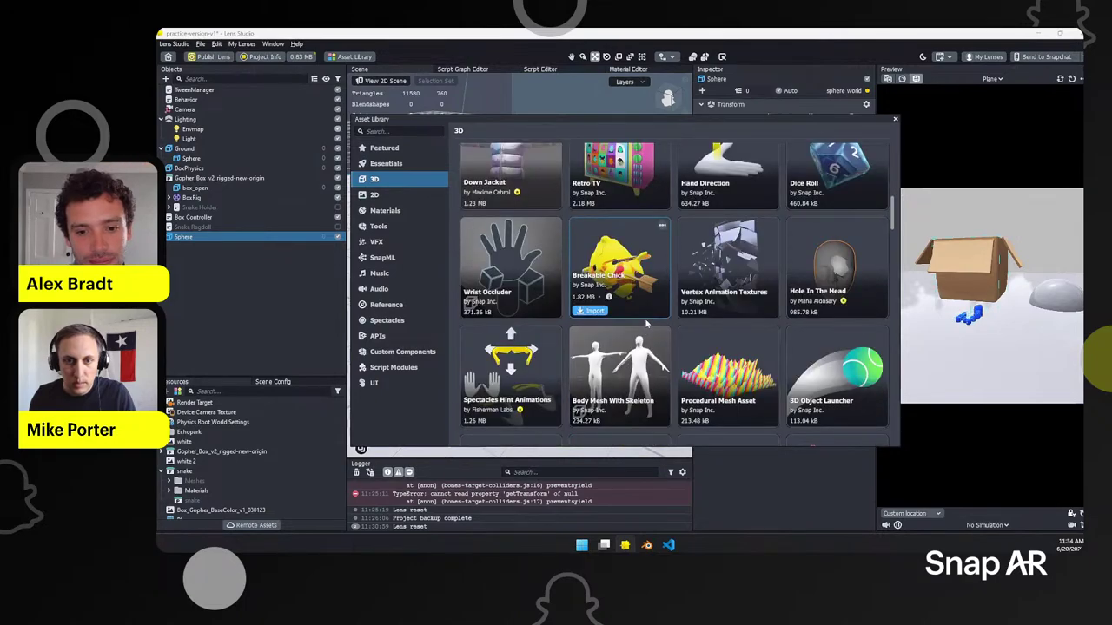
{"action": "scroll", "coordinate": [646, 323], "scroll_direction": "down", "scroll_amount": 15}
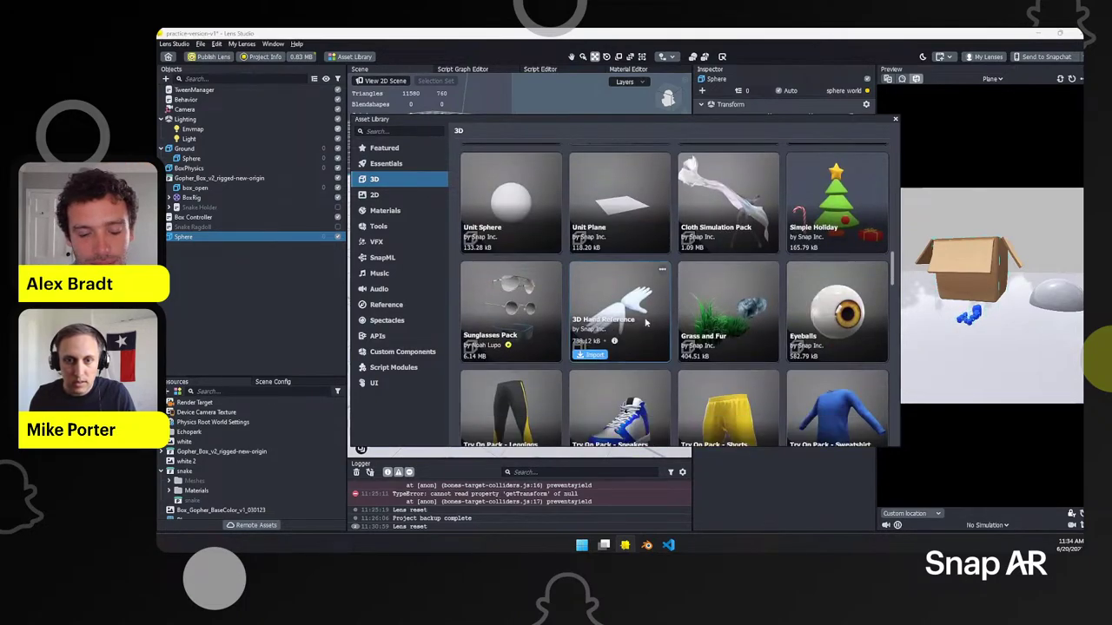
{"action": "scroll", "coordinate": [643, 324], "scroll_direction": "down", "scroll_amount": 15}
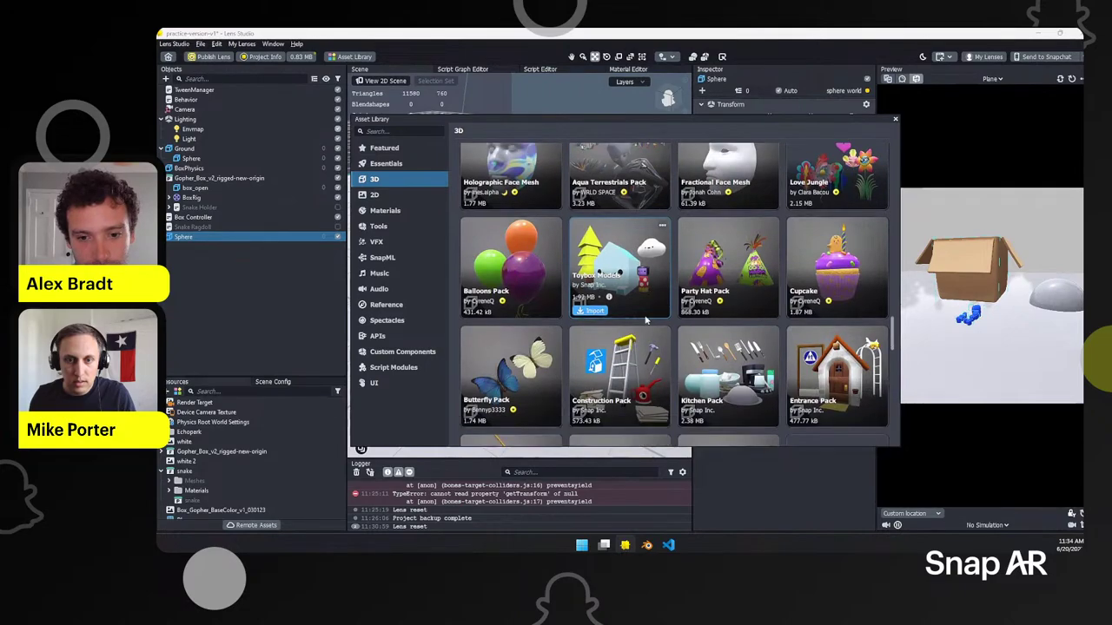
{"action": "scroll", "coordinate": [738, 336], "scroll_direction": "down", "scroll_amount": 15}
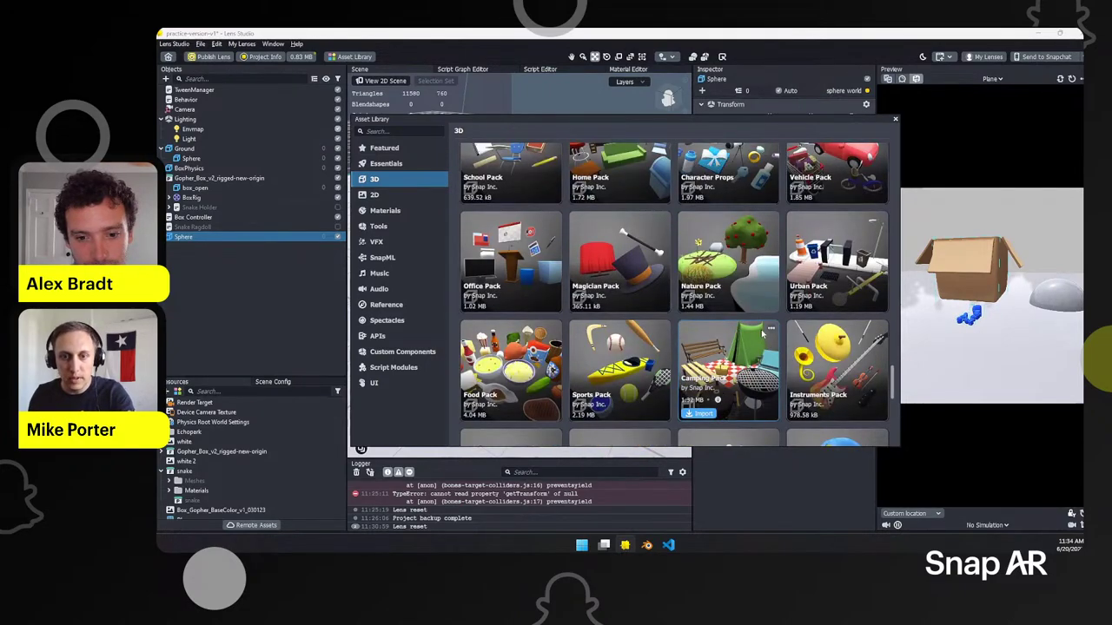
{"action": "scroll", "coordinate": [742, 337], "scroll_direction": "down", "scroll_amount": 8}
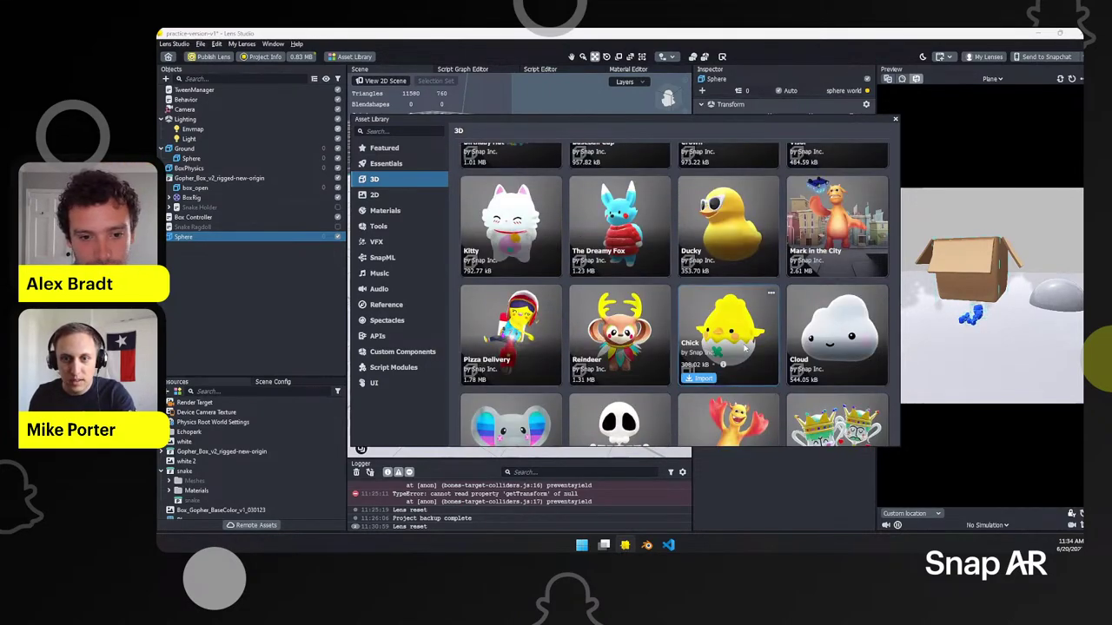
{"action": "scroll", "coordinate": [738, 336], "scroll_direction": "down", "scroll_amount": 4}
{"action": "left_click", "coordinate": [598, 323]}
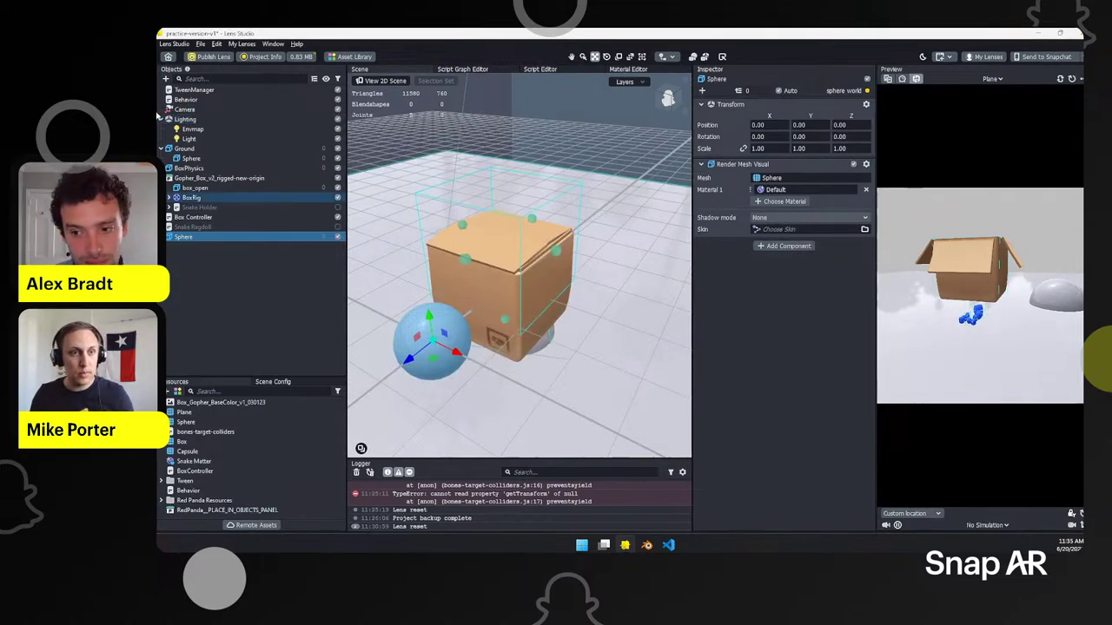
{"action": "left_click", "coordinate": [199, 111]}
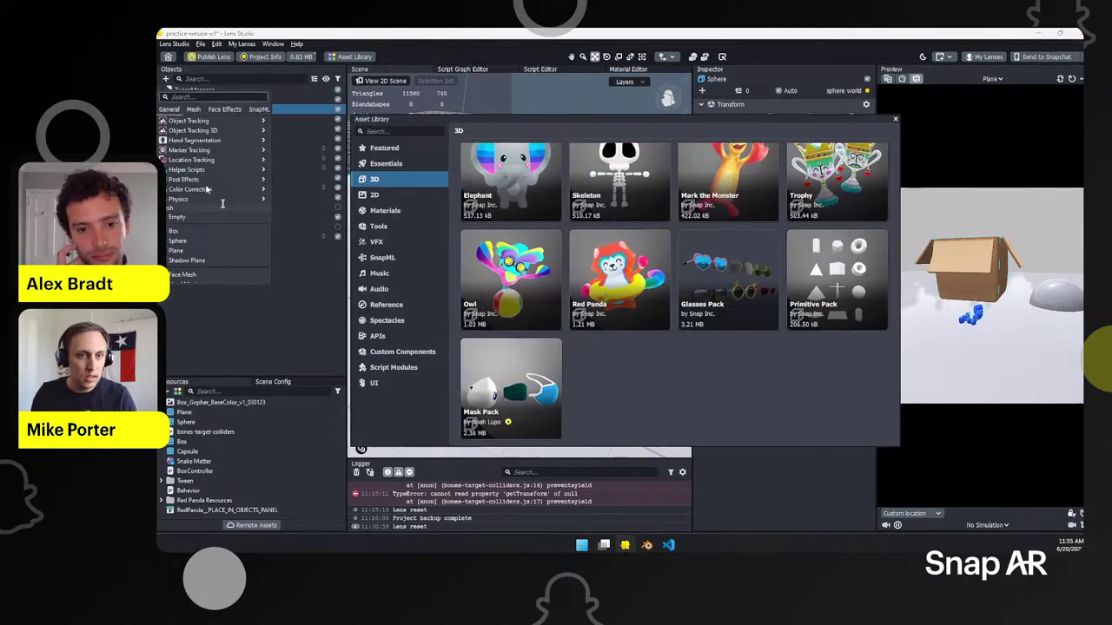
{"action": "left_click", "coordinate": [759, 171]}
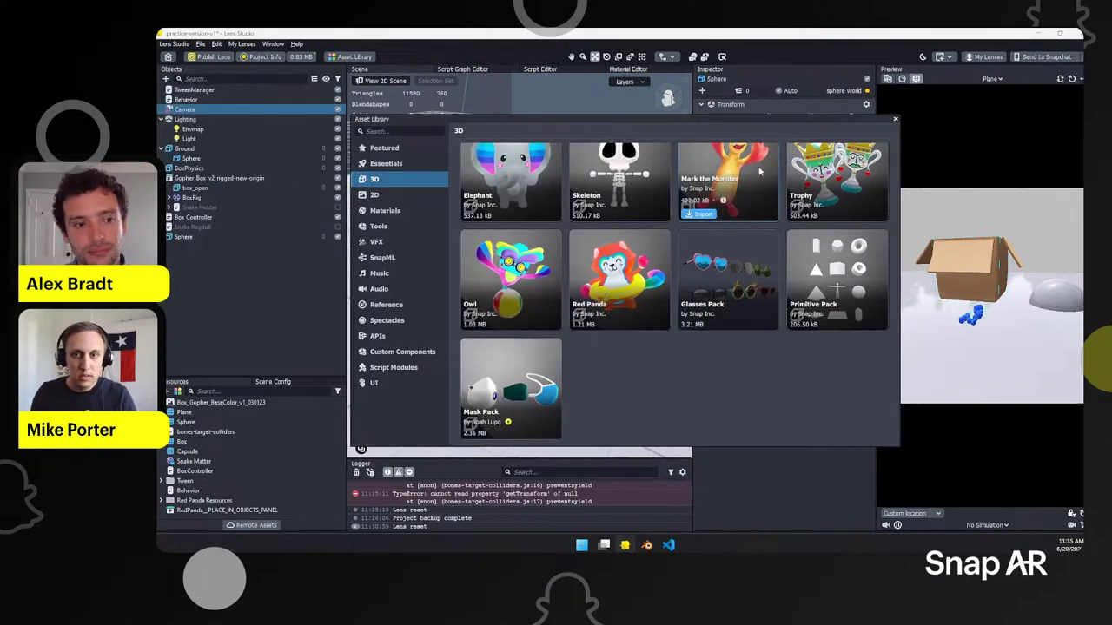
{"action": "left_click", "coordinate": [896, 120]}
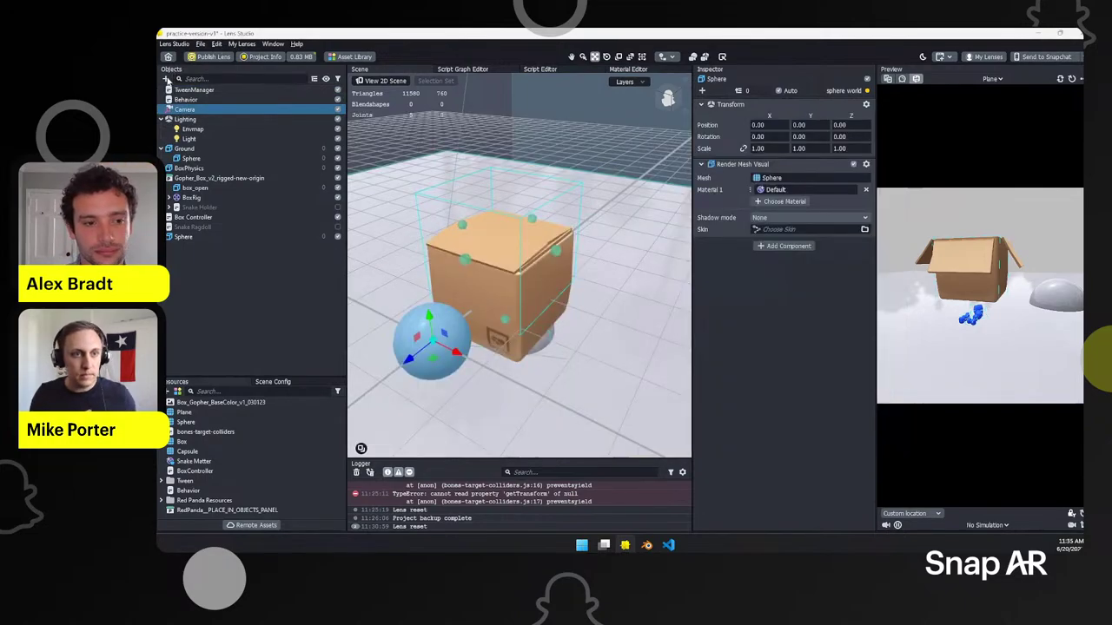
{"action": "left_click", "coordinate": [167, 79]}
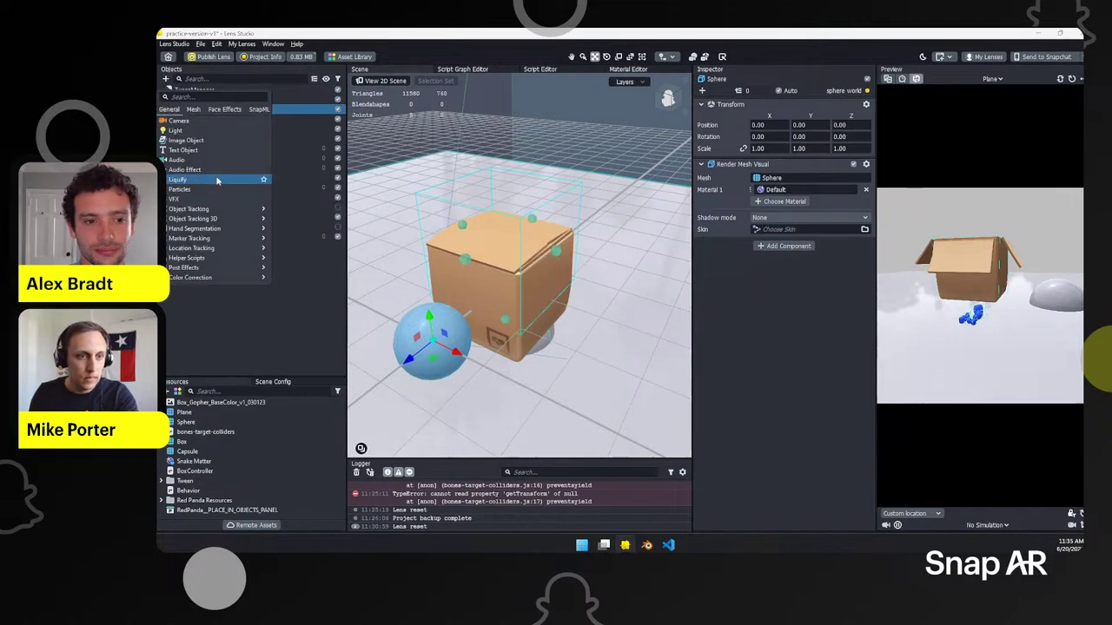
{"action": "key", "text": "Escape"}
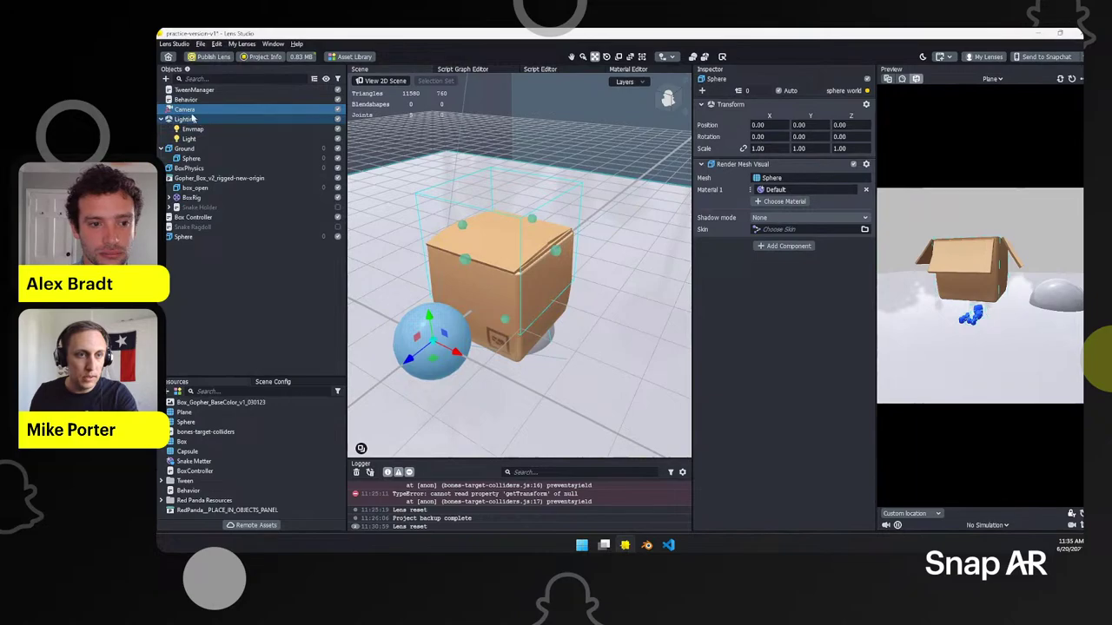
{"action": "key", "text": "Escape"}
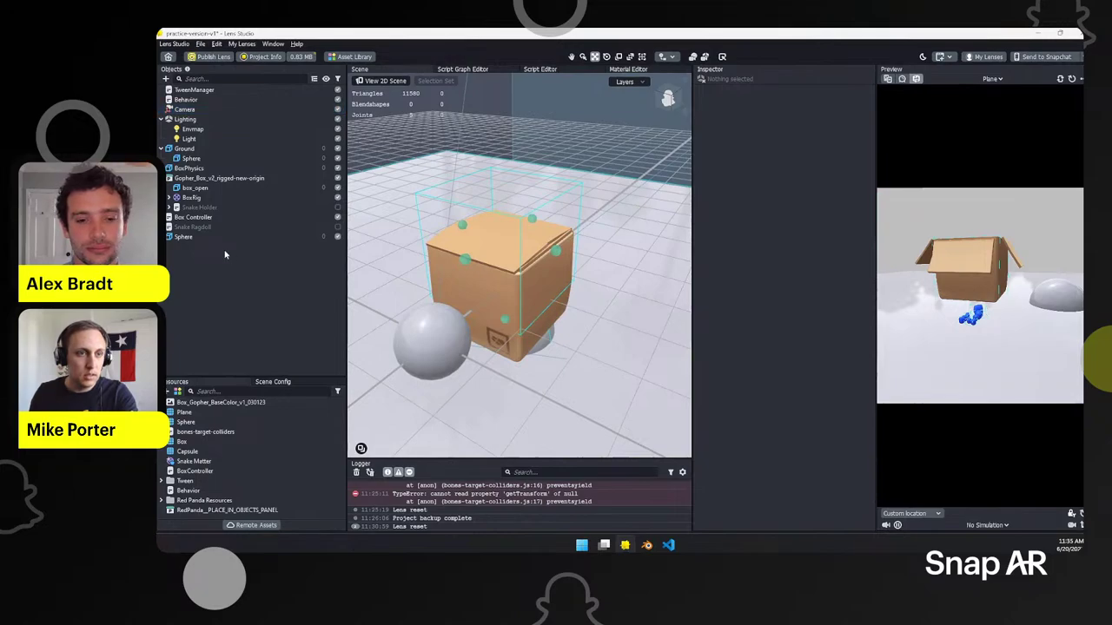
{"action": "left_click", "coordinate": [192, 228]}
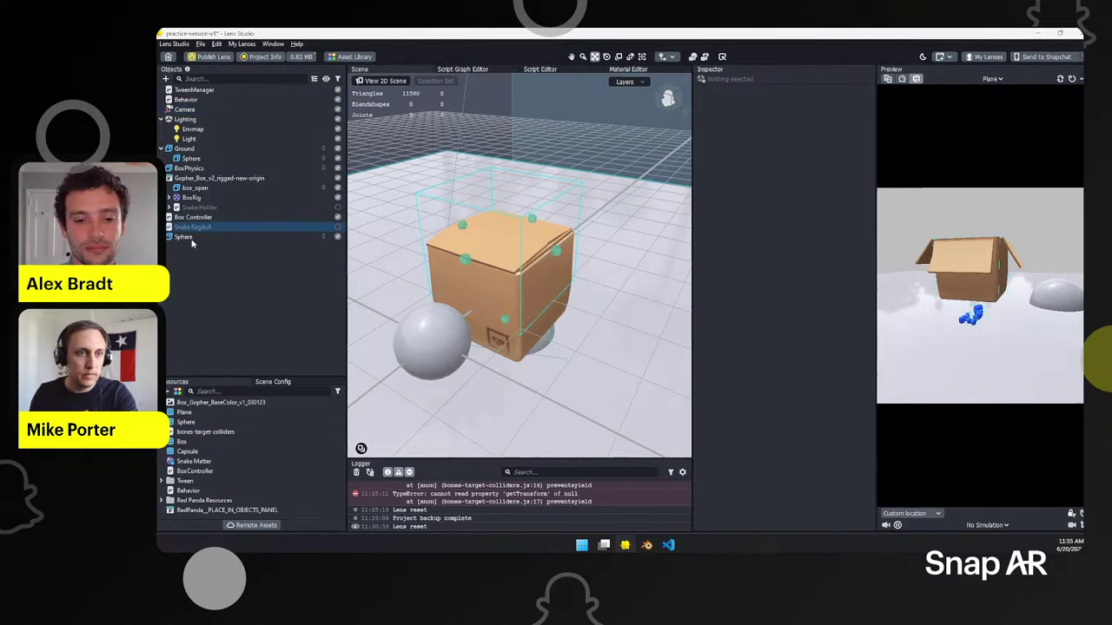
{"action": "left_click", "coordinate": [184, 109]}
{"action": "left_click", "coordinate": [174, 90]}
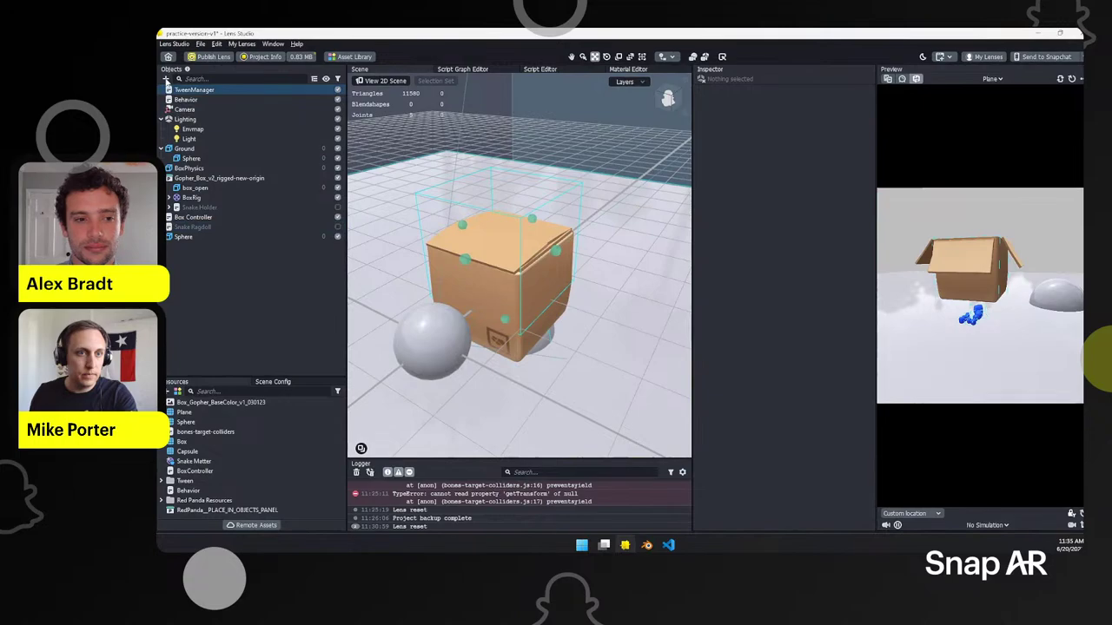
{"action": "left_click", "coordinate": [217, 152]}
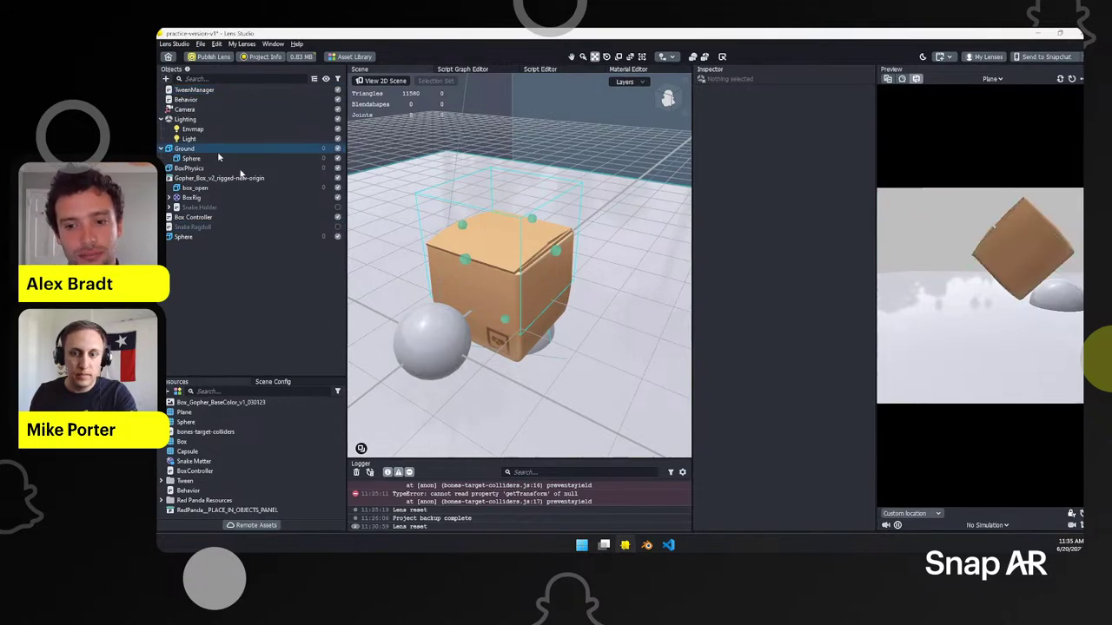
Step: Pause the lens preview and add two new camera objects as children of the main Camera
{"action": "left_click", "coordinate": [897, 525]}
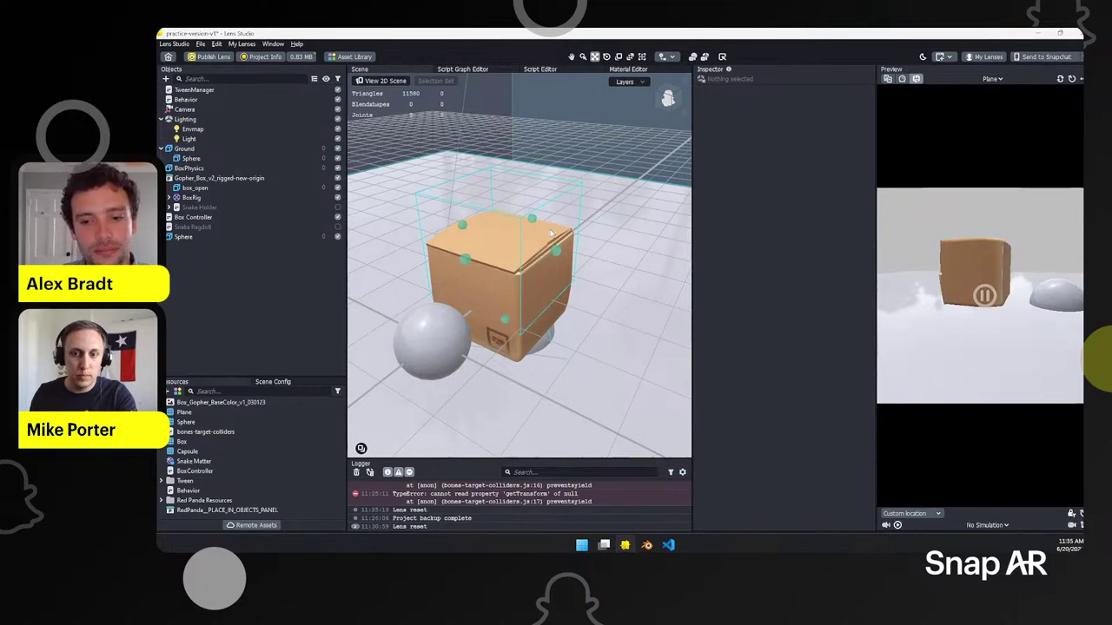
{"action": "left_click", "coordinate": [550, 233]}
{"action": "left_click", "coordinate": [196, 110]}
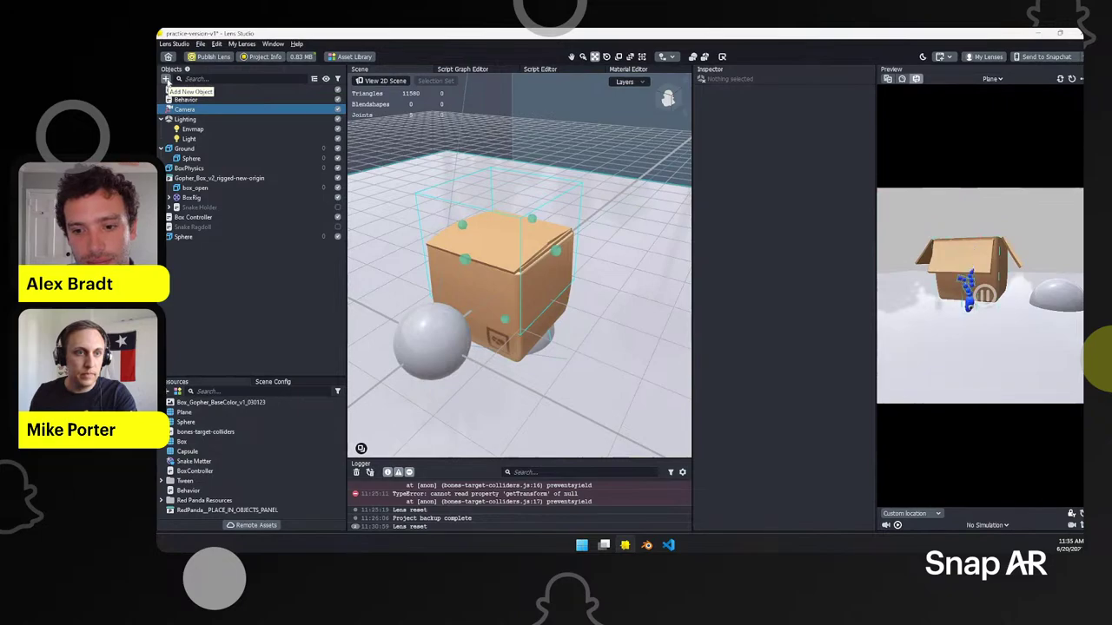
{"action": "left_click", "coordinate": [166, 79]}
{"action": "left_click", "coordinate": [214, 314]}
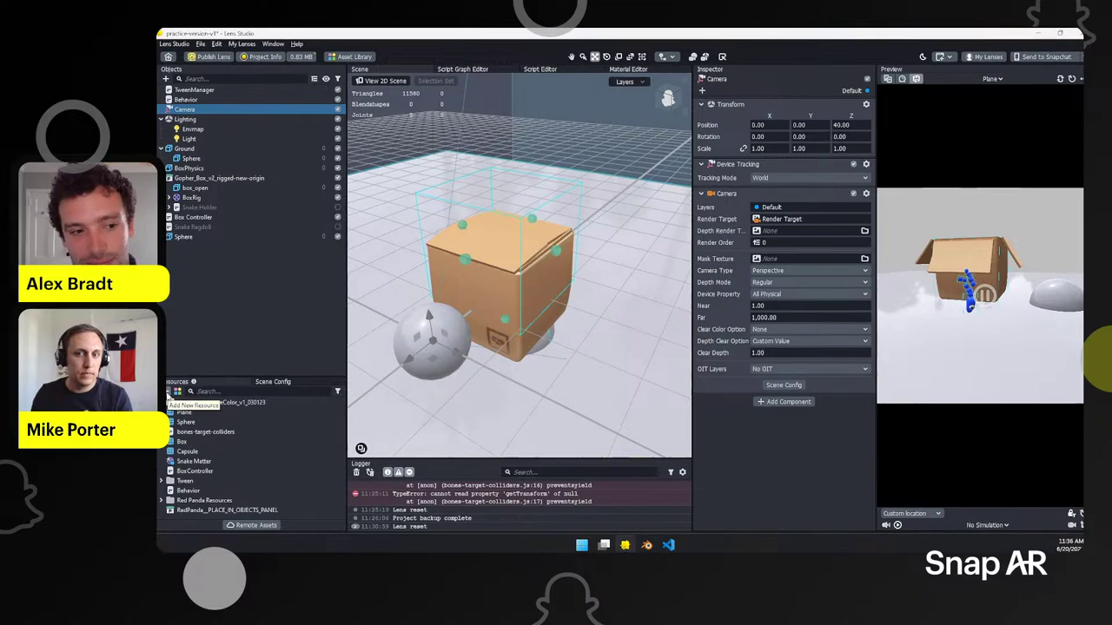
{"action": "left_click", "coordinate": [168, 109]}
{"action": "left_click", "coordinate": [193, 118]}
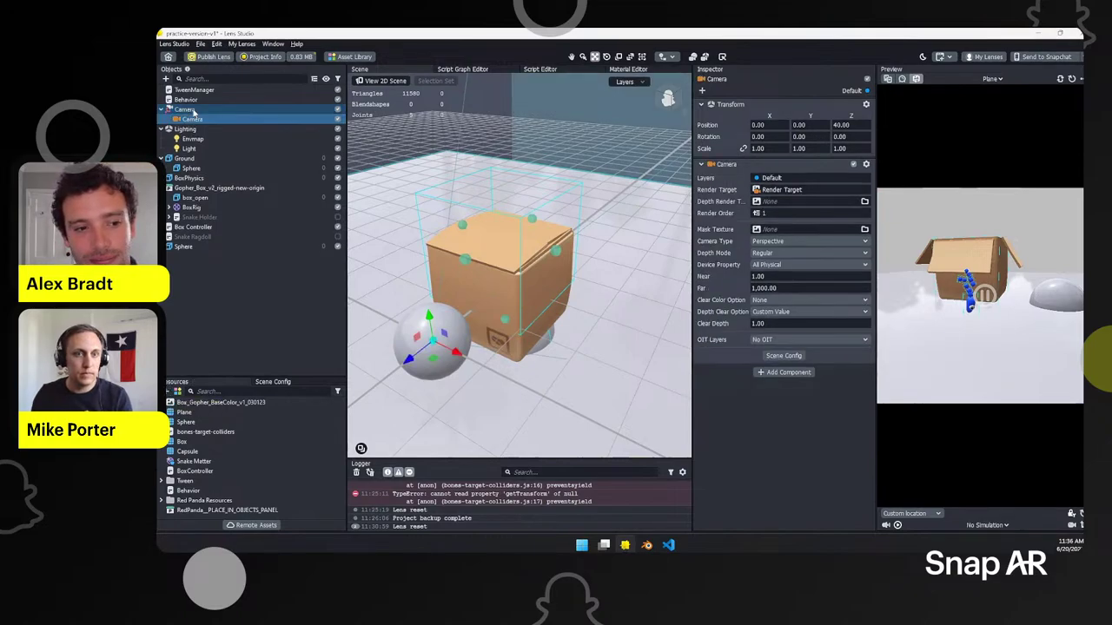
Step: Rename the first child camera under the main Camera as "sphere camera"
{"action": "right_click", "coordinate": [198, 121]}
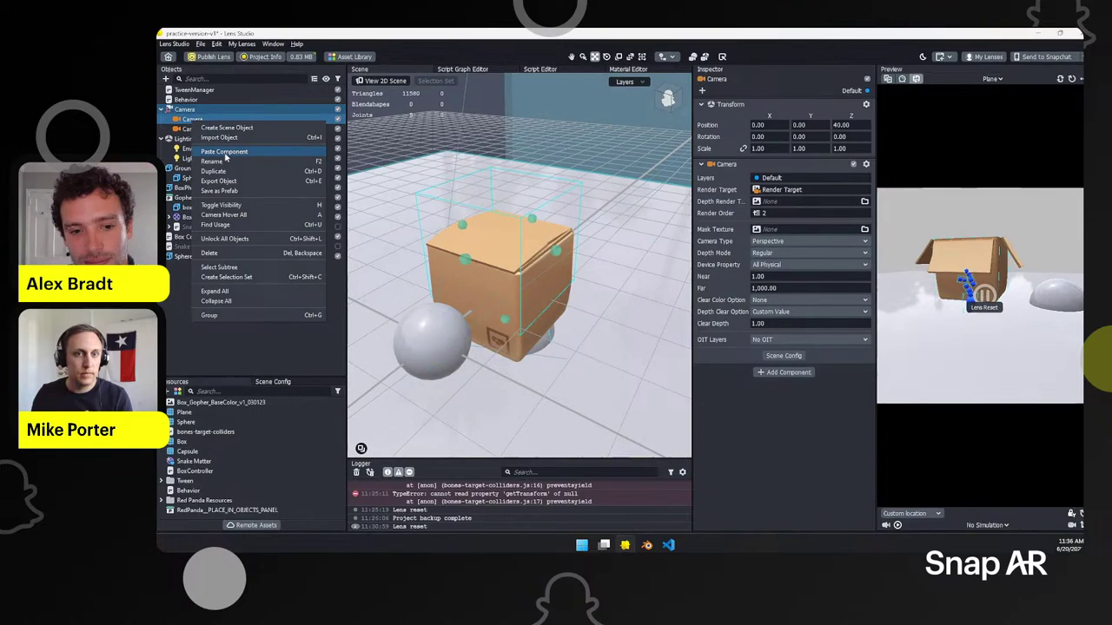
{"action": "left_click", "coordinate": [225, 162]}
{"action": "type", "text": "sphere camera"}
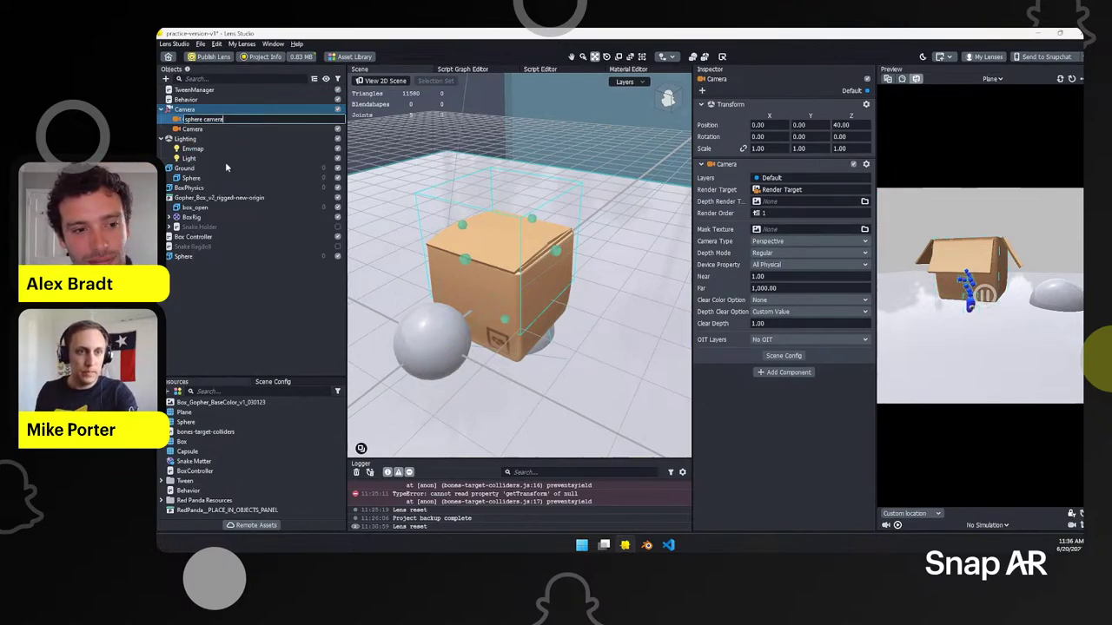
{"action": "key", "text": "Return"}
Step: Rename the second child camera under the main Camera as "panda camera"
{"action": "left_click", "coordinate": [198, 130]}
{"action": "right_click", "coordinate": [198, 131]}
{"action": "left_click", "coordinate": [232, 172]}
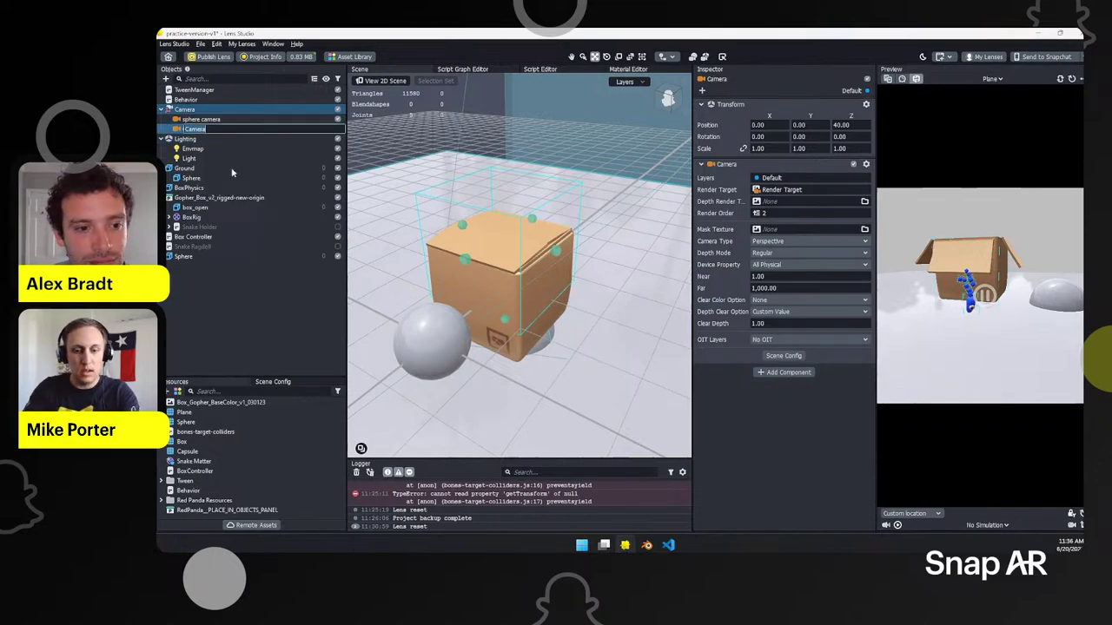
{"action": "type", "text": "pa"}
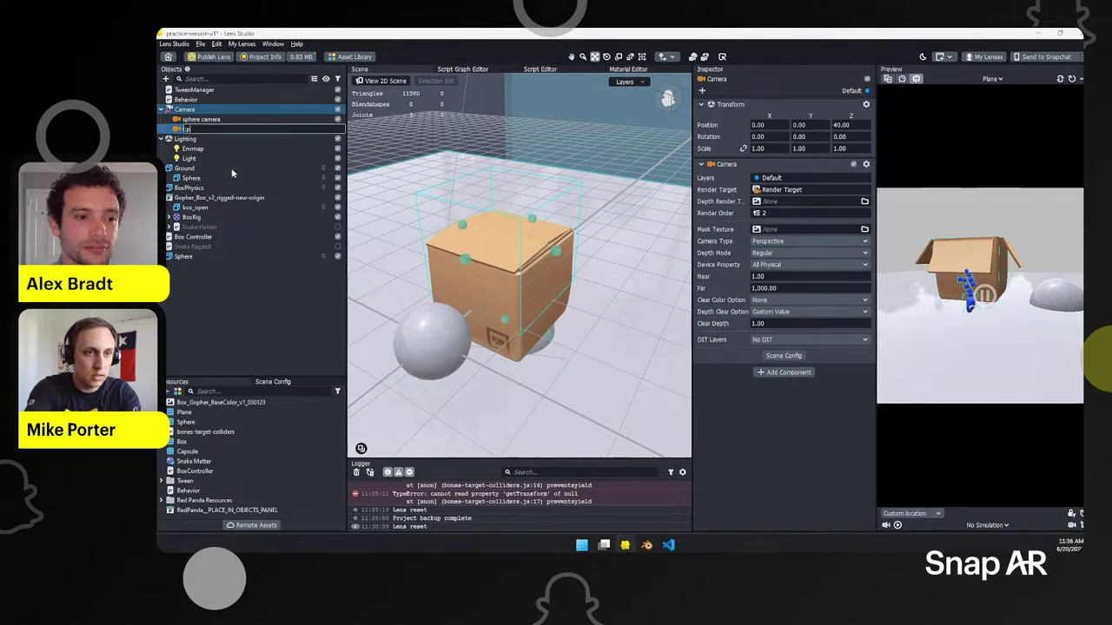
{"action": "type", "text": "nda camera"}
{"action": "key", "text": "Return"}
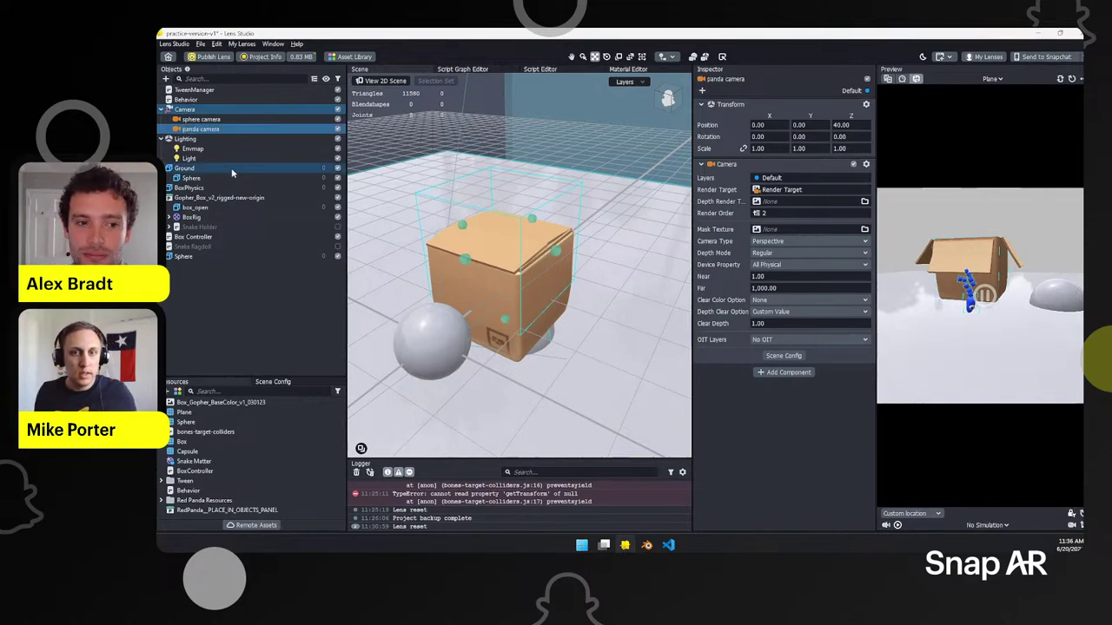
{"action": "key", "text": "Return"}
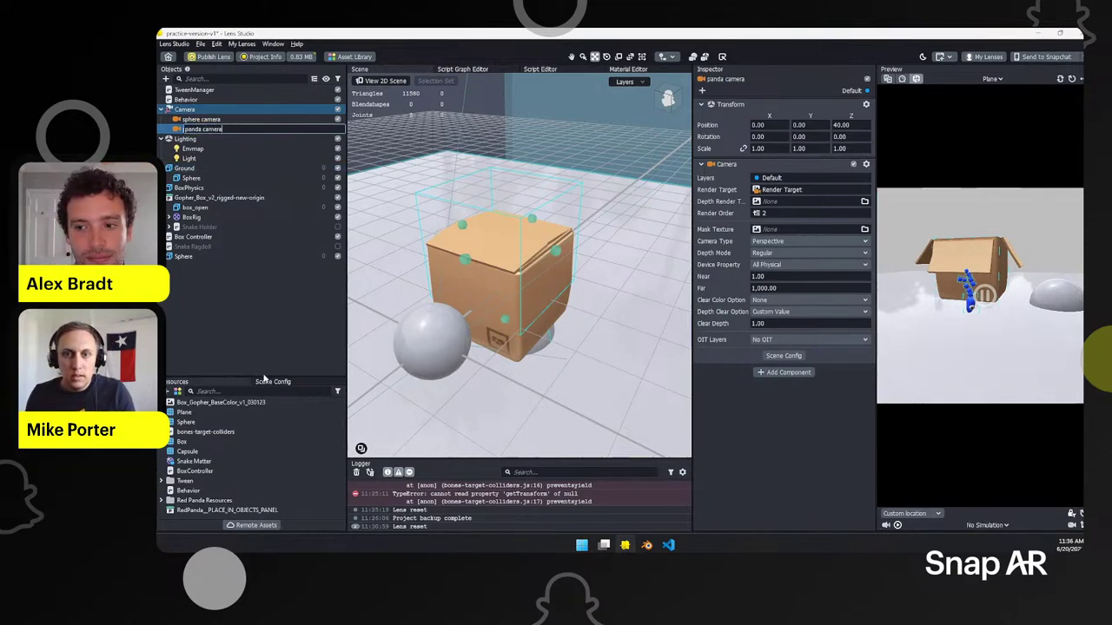
Step: Set the Z position of both the panda camera and the sphere camera to 0
{"action": "left_click", "coordinate": [826, 123]}
{"action": "type", "text": "0"}
{"action": "key", "text": "Return"}
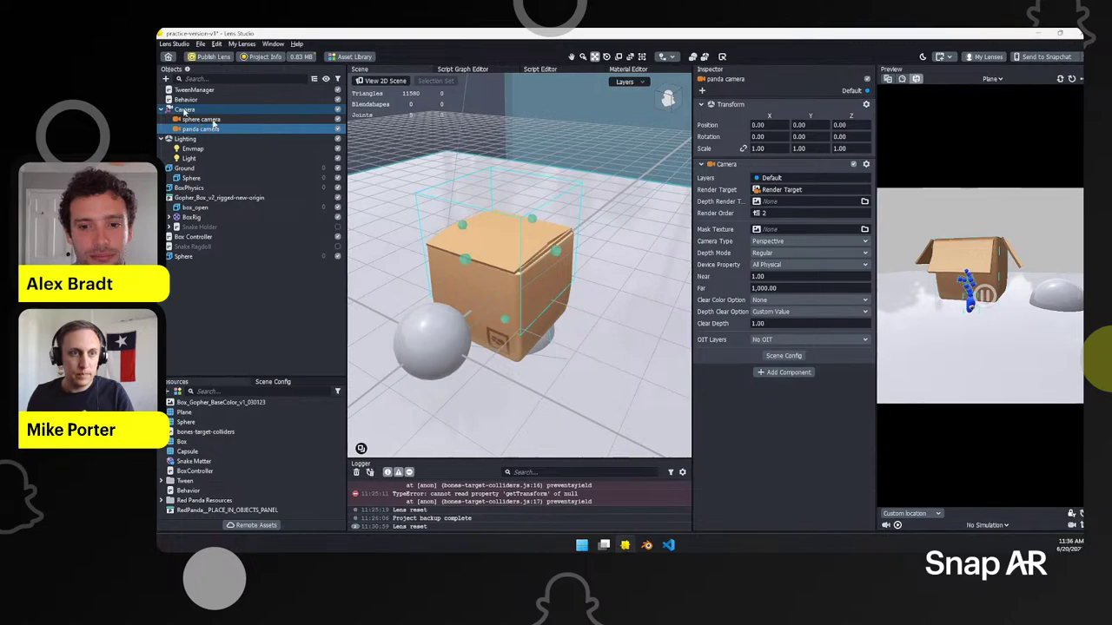
{"action": "left_click", "coordinate": [203, 121]}
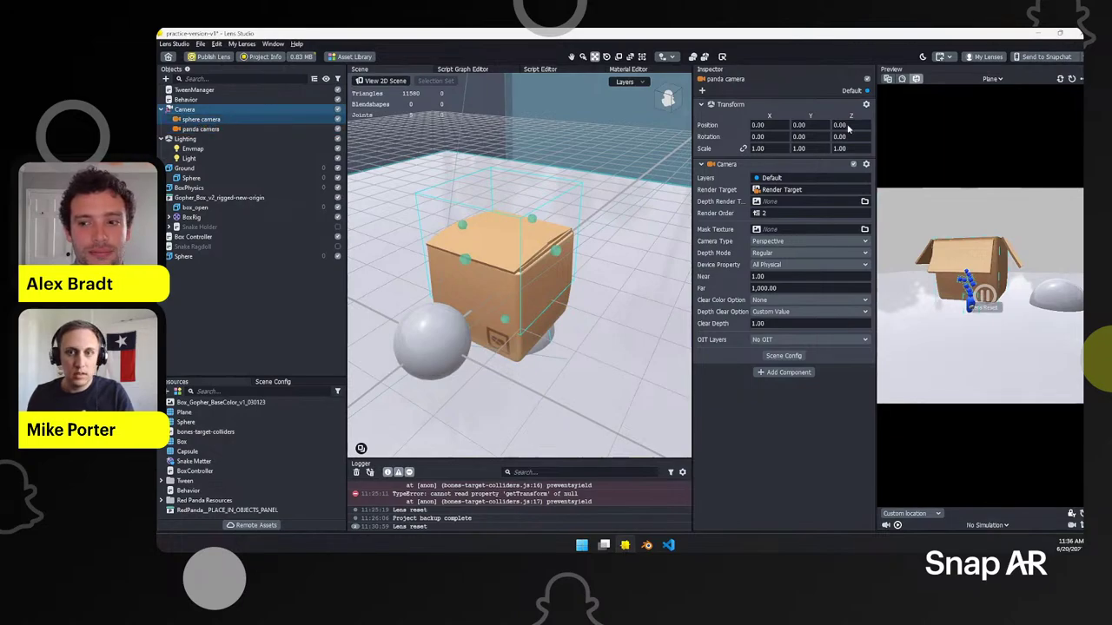
{"action": "type", "text": "0"}
{"action": "key", "text": "Return"}
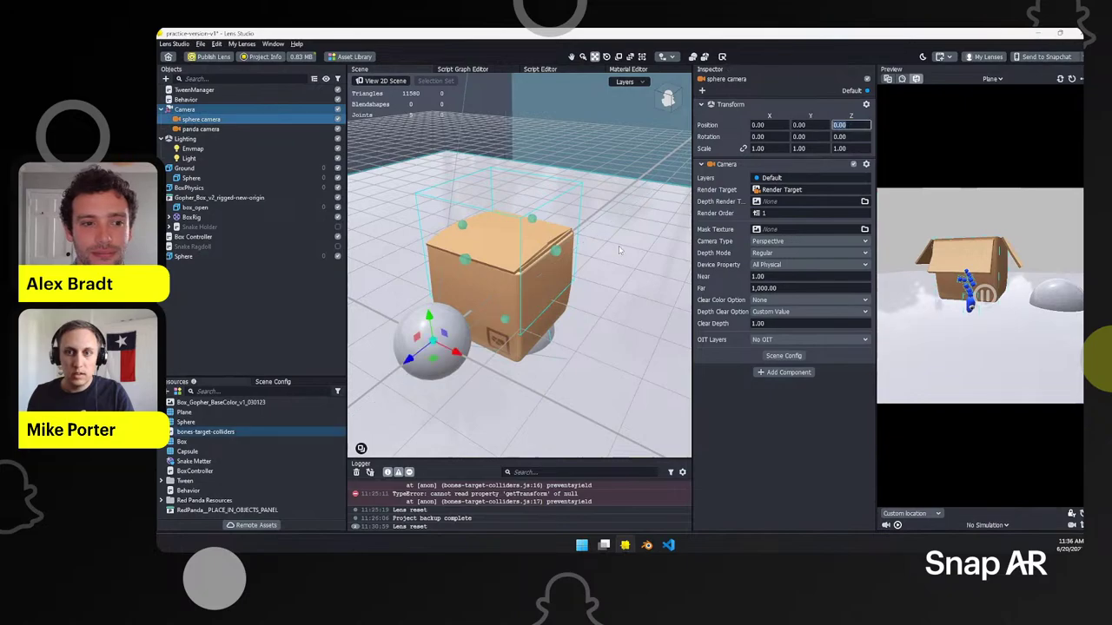
Step: Create a new render target texture in the project resources and rename it "sphere target"
{"action": "left_click_drag", "start_coordinate": [205, 377], "coordinate": [179, 306]}
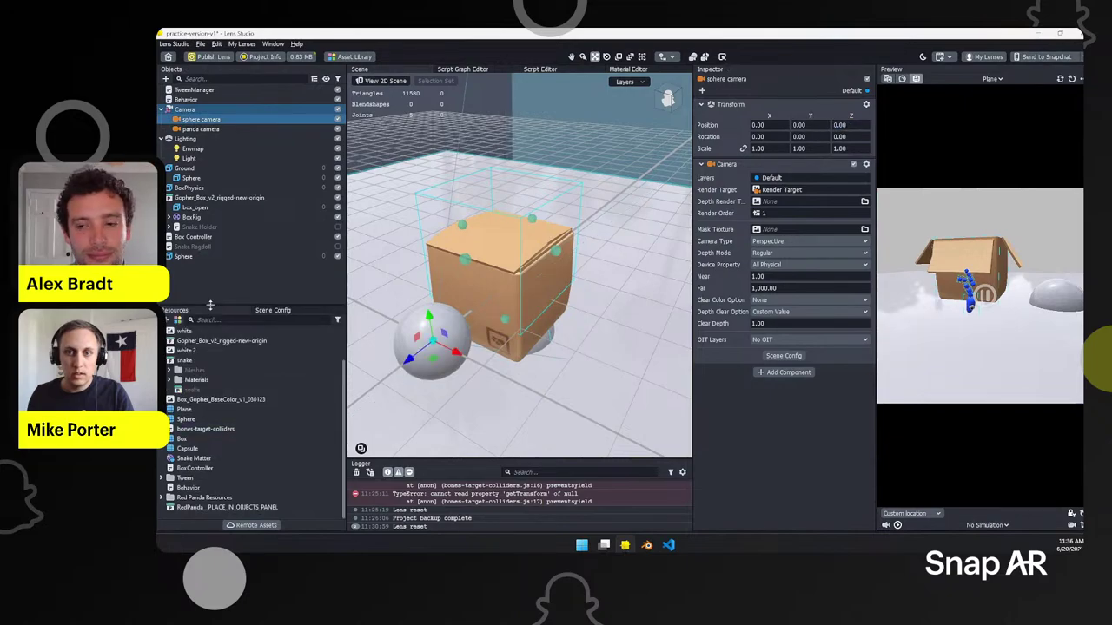
{"action": "left_click", "coordinate": [173, 318]}
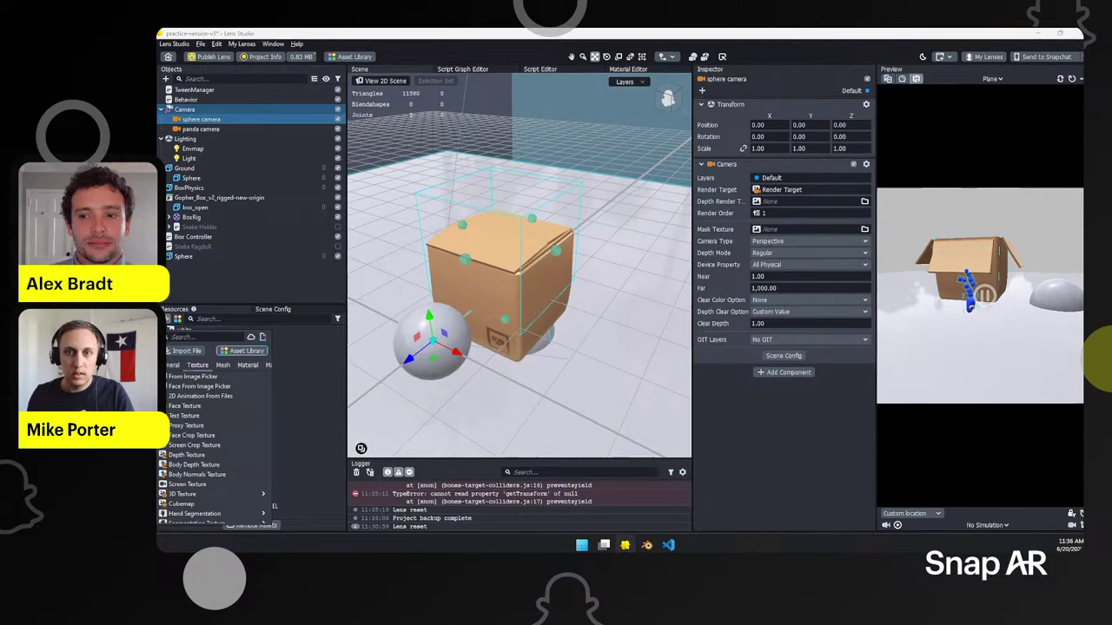
{"action": "scroll", "coordinate": [217, 435], "scroll_direction": "up", "scroll_amount": 5}
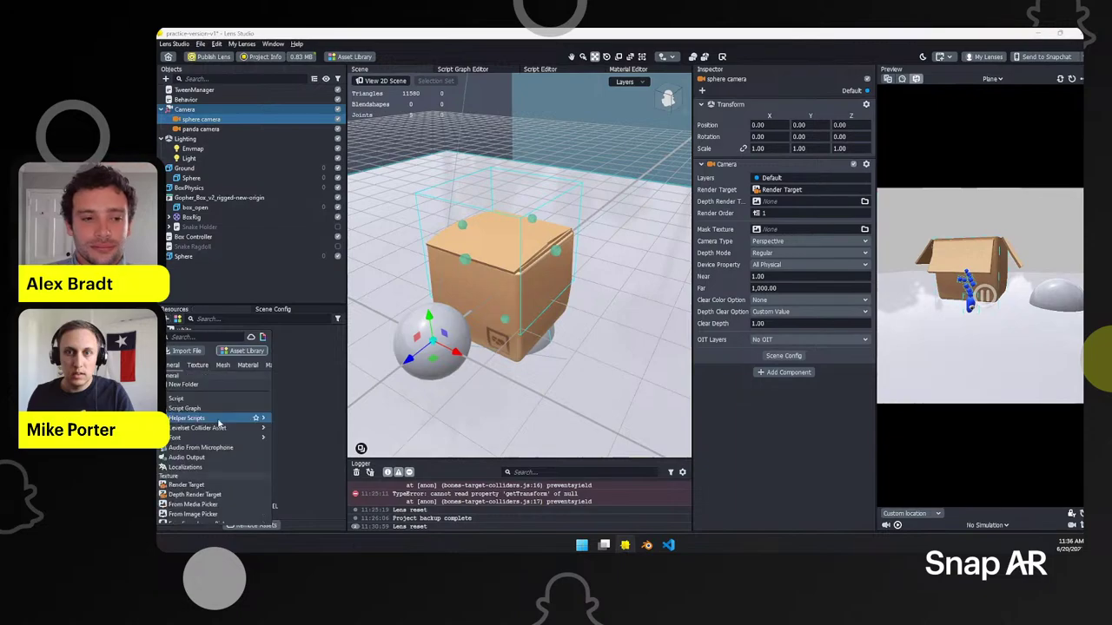
{"action": "left_click", "coordinate": [209, 489]}
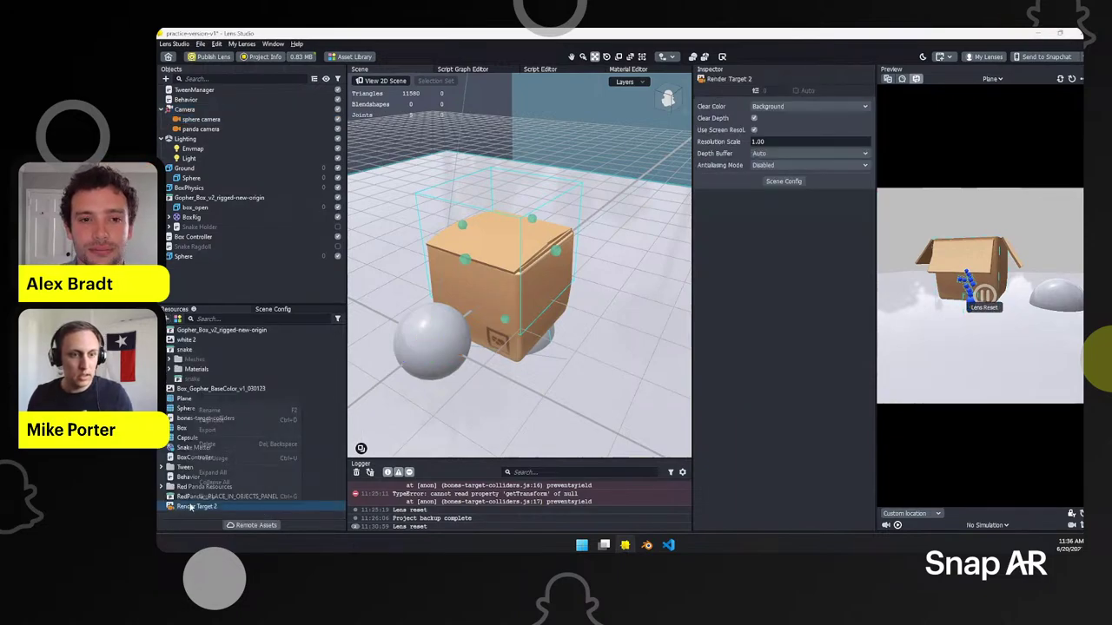
{"action": "left_click", "coordinate": [211, 411]}
{"action": "type", "text": "spehre"}
{"action": "key", "text": "BackSpace"}
{"action": "key", "text": "BackSpace"}
{"action": "key", "text": "BackSpace"}
{"action": "key", "text": "BackSpace"}
{"action": "type", "text": "here target"}
{"action": "key", "text": "Return"}
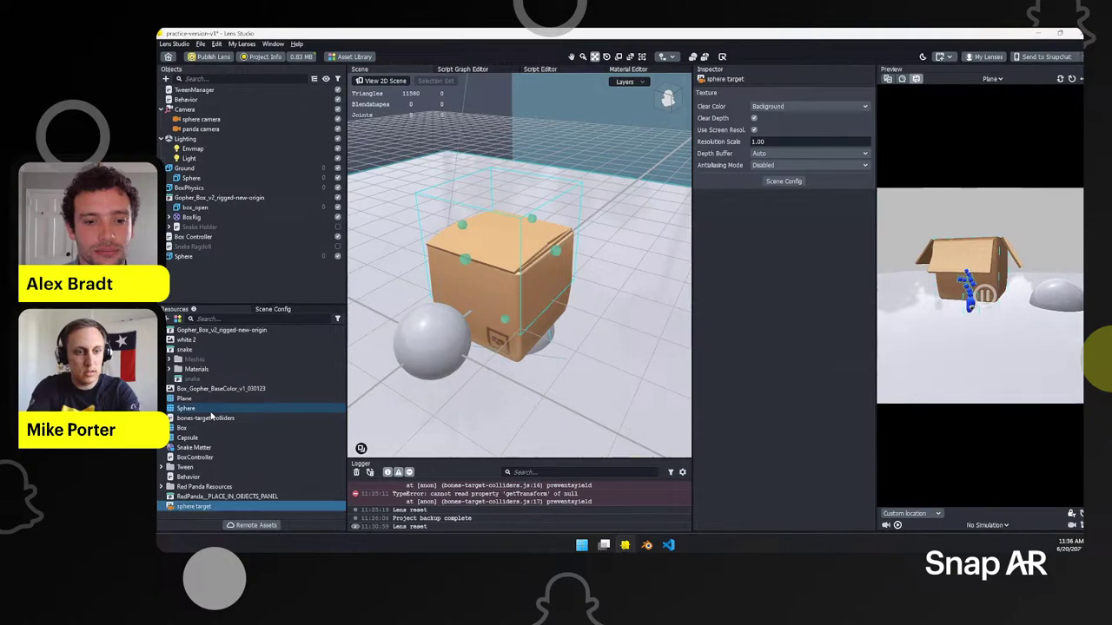
Step: Duplicate the sphere target render target and rename one copy "panda target"
{"action": "key", "text": "ctrl+d"}
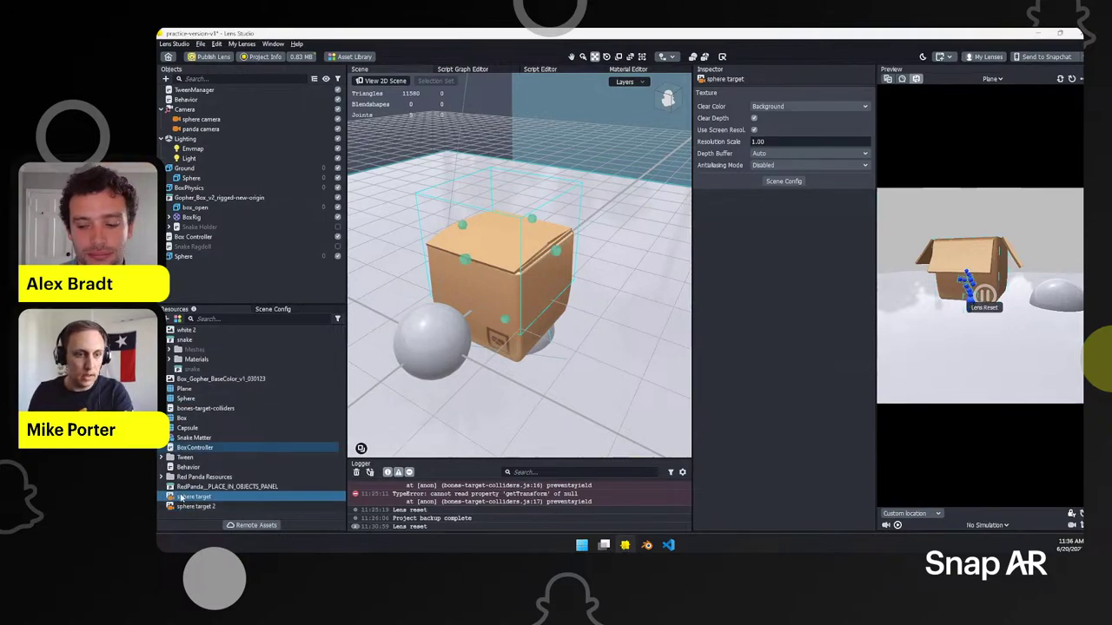
{"action": "left_click", "coordinate": [187, 507]}
{"action": "right_click", "coordinate": [187, 509]}
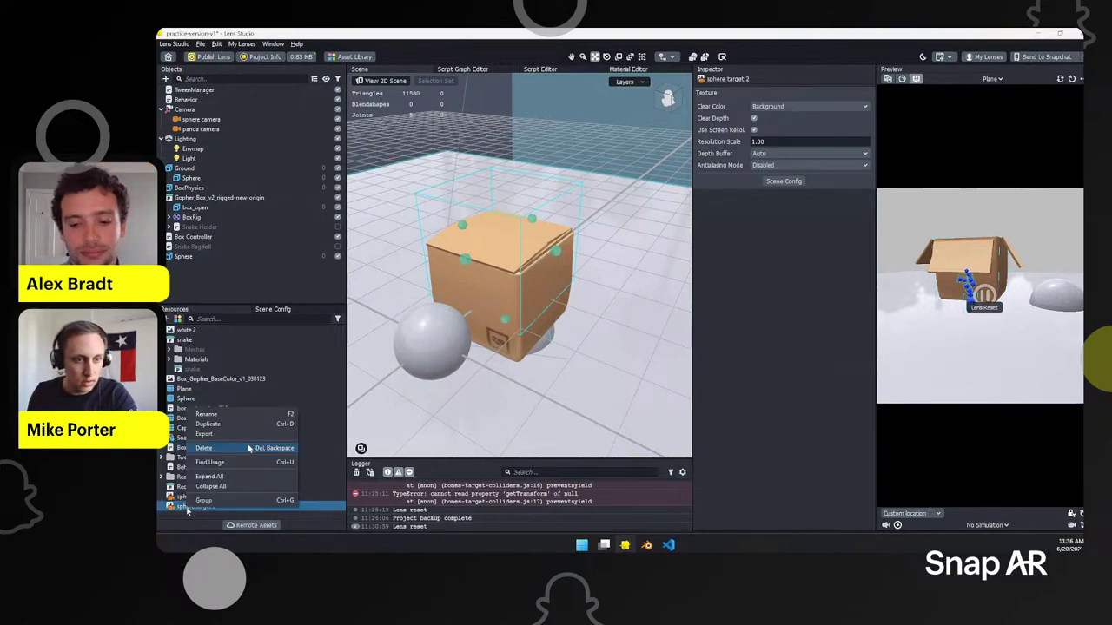
{"action": "left_click", "coordinate": [209, 421]}
{"action": "right_click", "coordinate": [219, 500]}
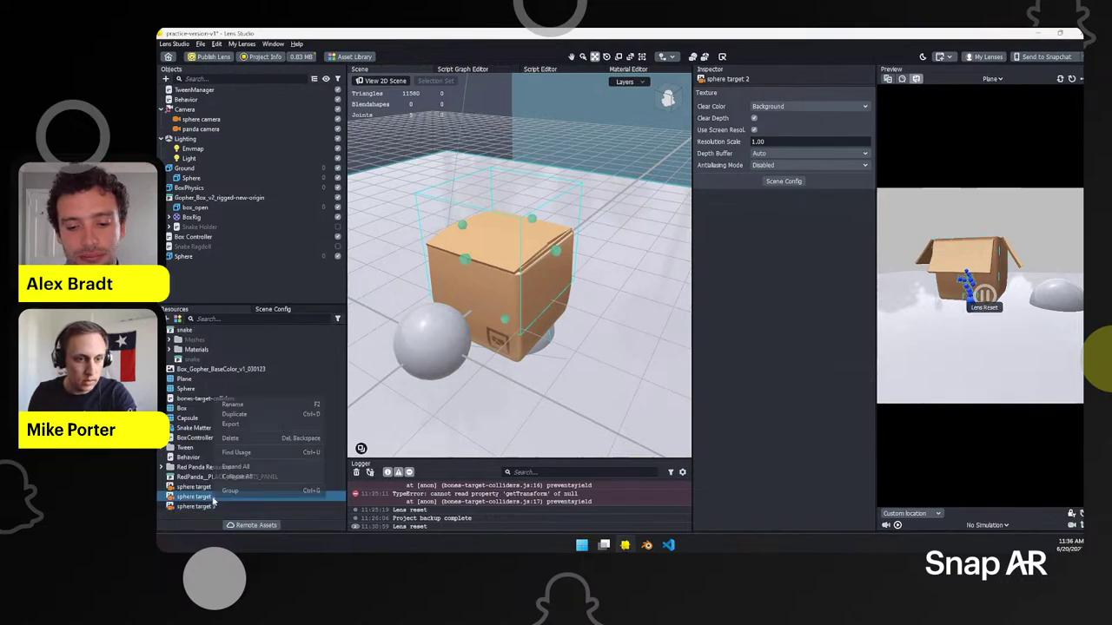
{"action": "left_click", "coordinate": [243, 405]}
{"action": "type", "text": "panda target"}
{"action": "key", "text": "Return"}
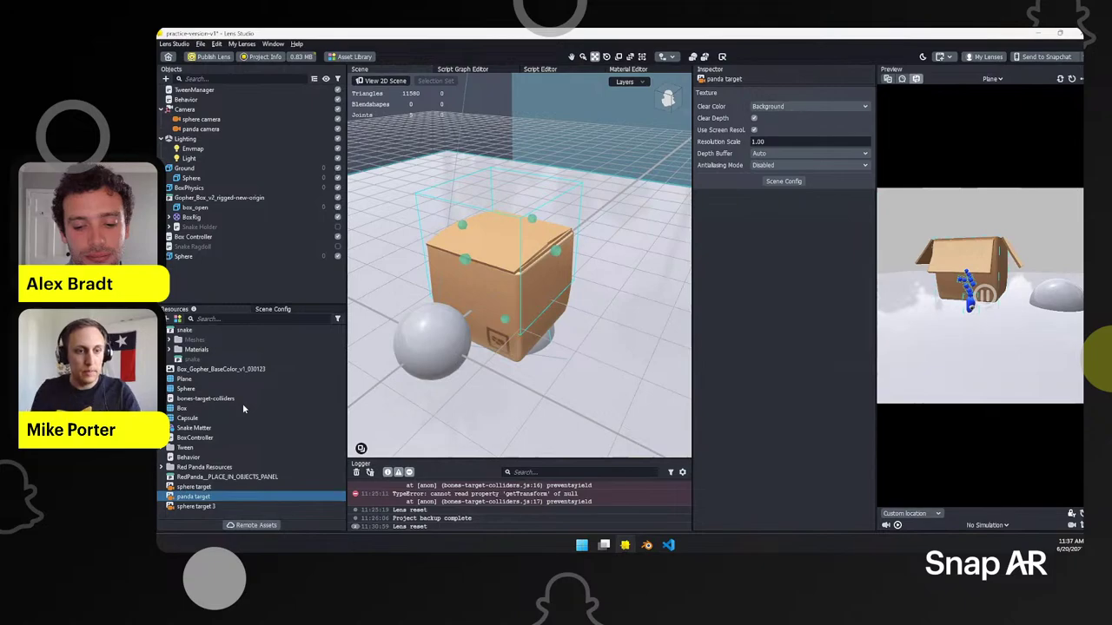
Step: Set the scene configuration's Live Target to sphere target
{"action": "left_click", "coordinate": [283, 310]}
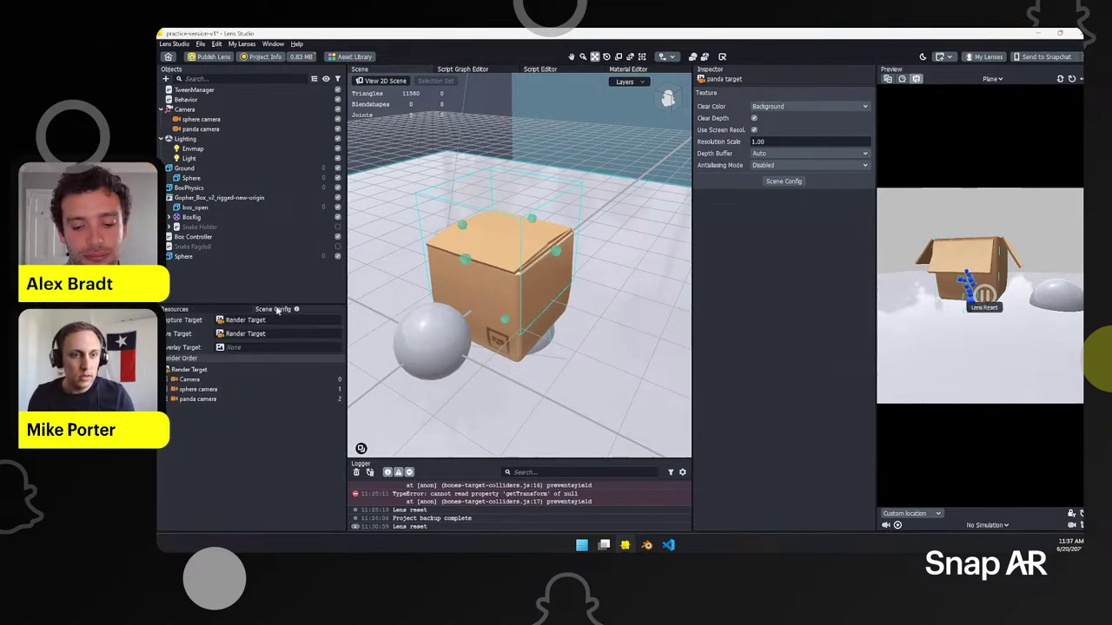
{"action": "left_click", "coordinate": [239, 322]}
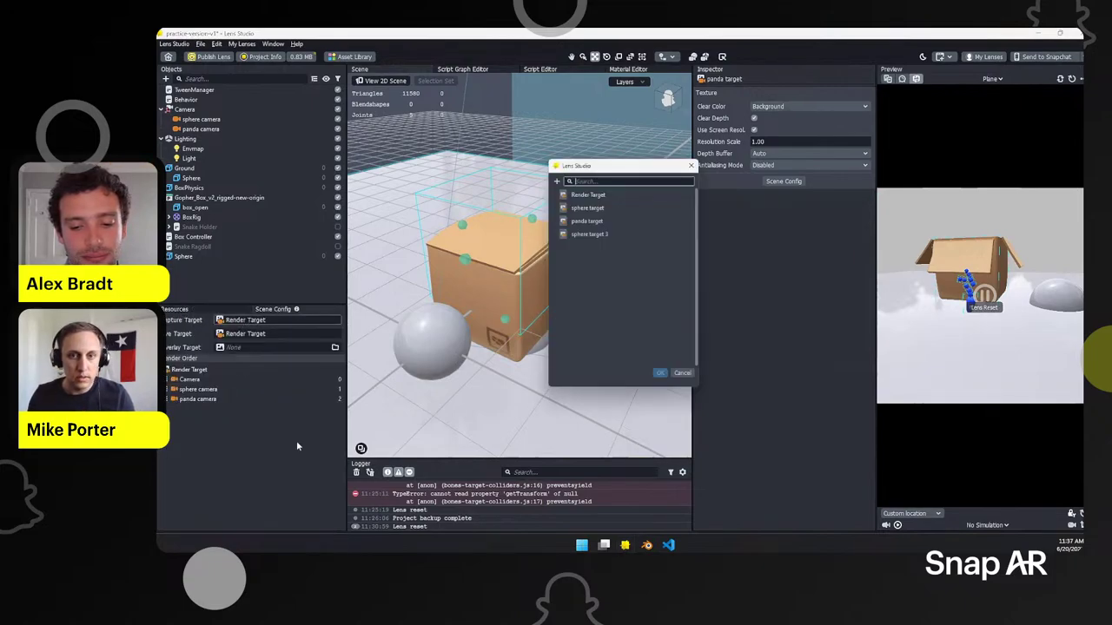
{"action": "left_click", "coordinate": [693, 162]}
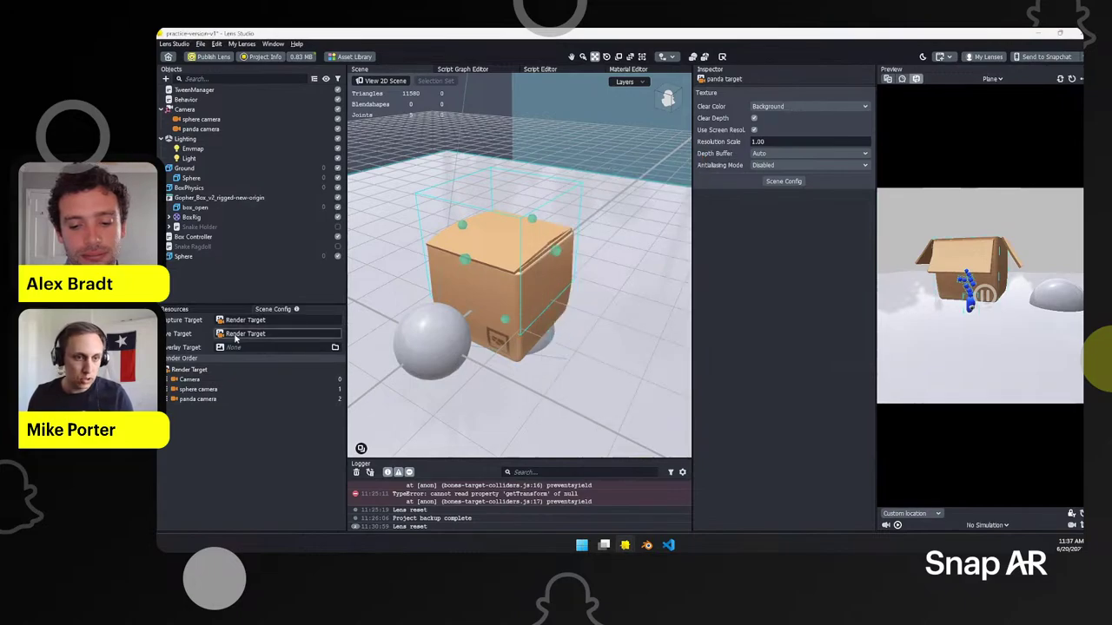
{"action": "left_click", "coordinate": [235, 336]}
{"action": "left_click", "coordinate": [587, 205]}
{"action": "left_click", "coordinate": [663, 377]}
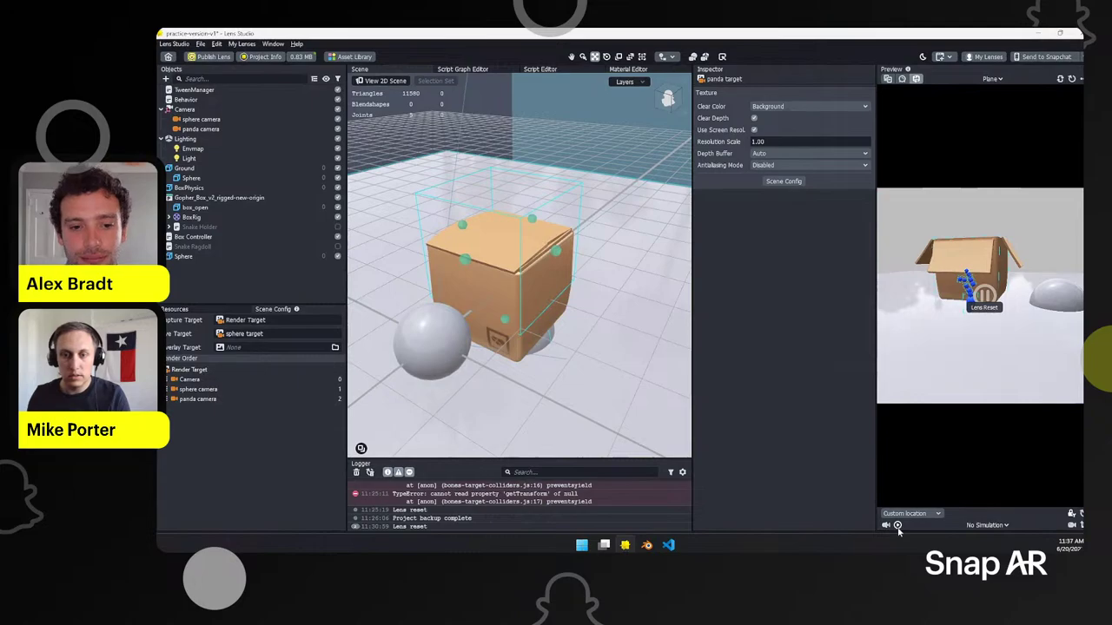
Step: Set the sphere camera to render both the Default and sphere world layers
{"action": "left_click", "coordinate": [211, 131]}
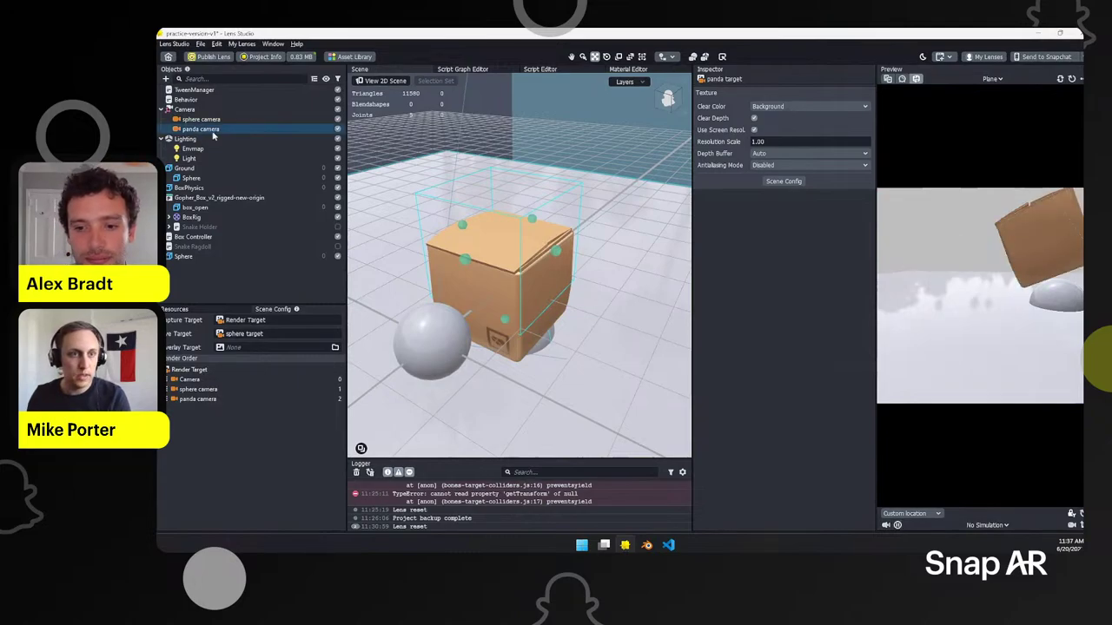
{"action": "left_click", "coordinate": [207, 119]}
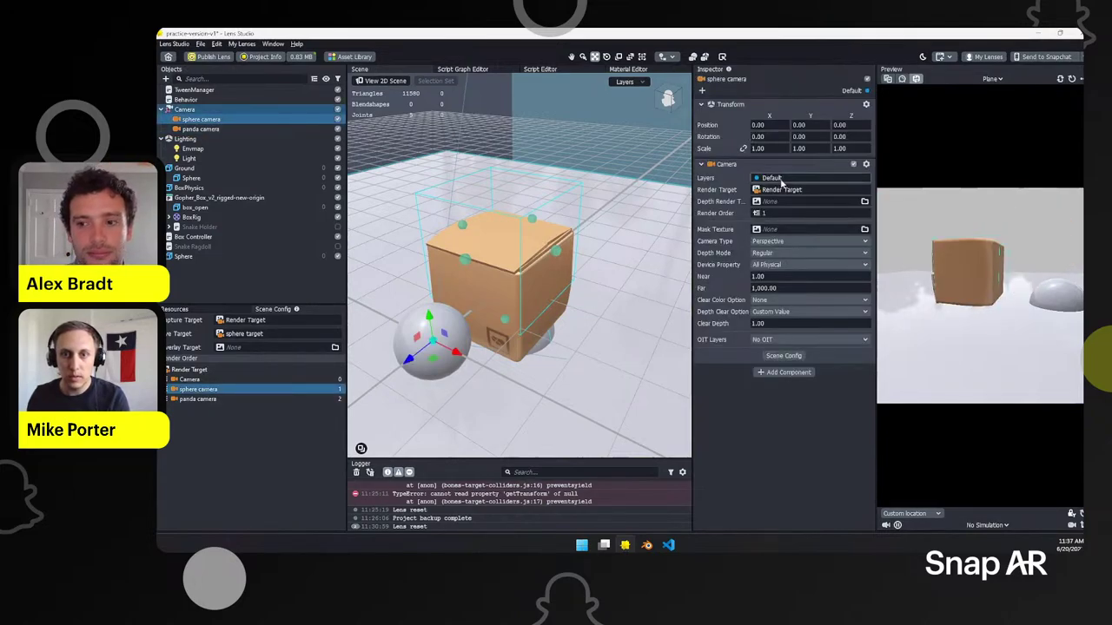
{"action": "left_click", "coordinate": [781, 180]}
{"action": "left_click", "coordinate": [787, 216]}
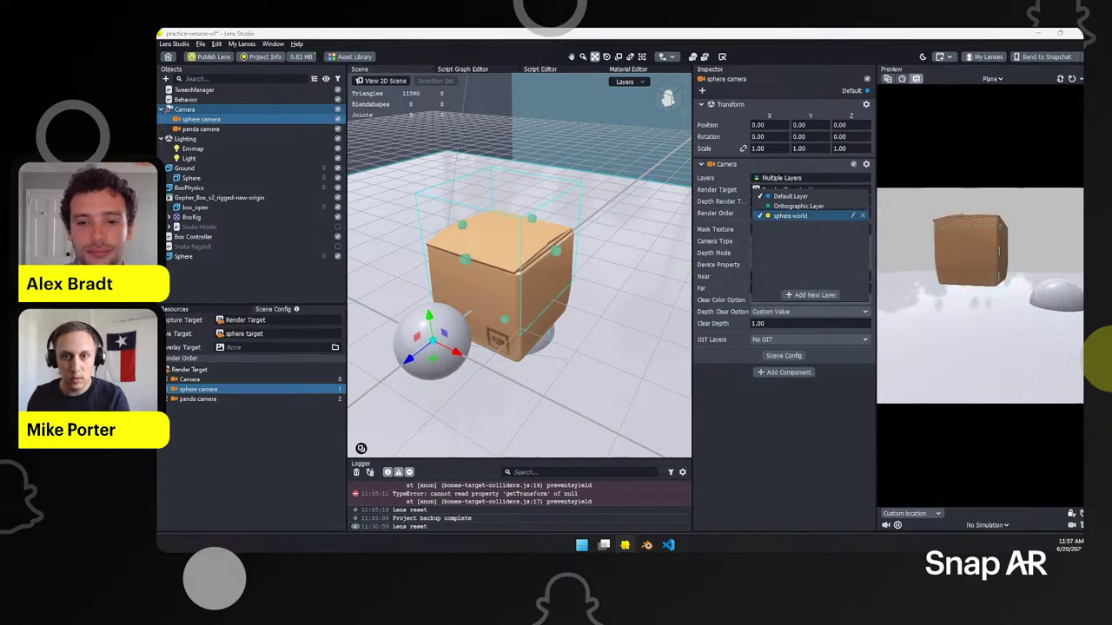
{"action": "left_click", "coordinate": [788, 197]}
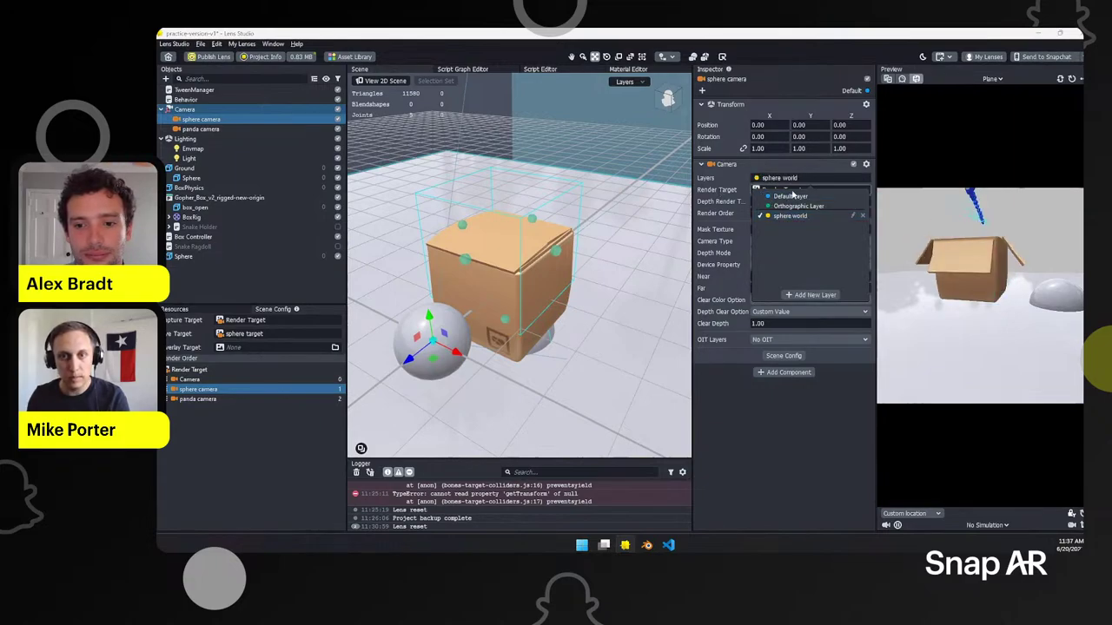
{"action": "left_click", "coordinate": [789, 176]}
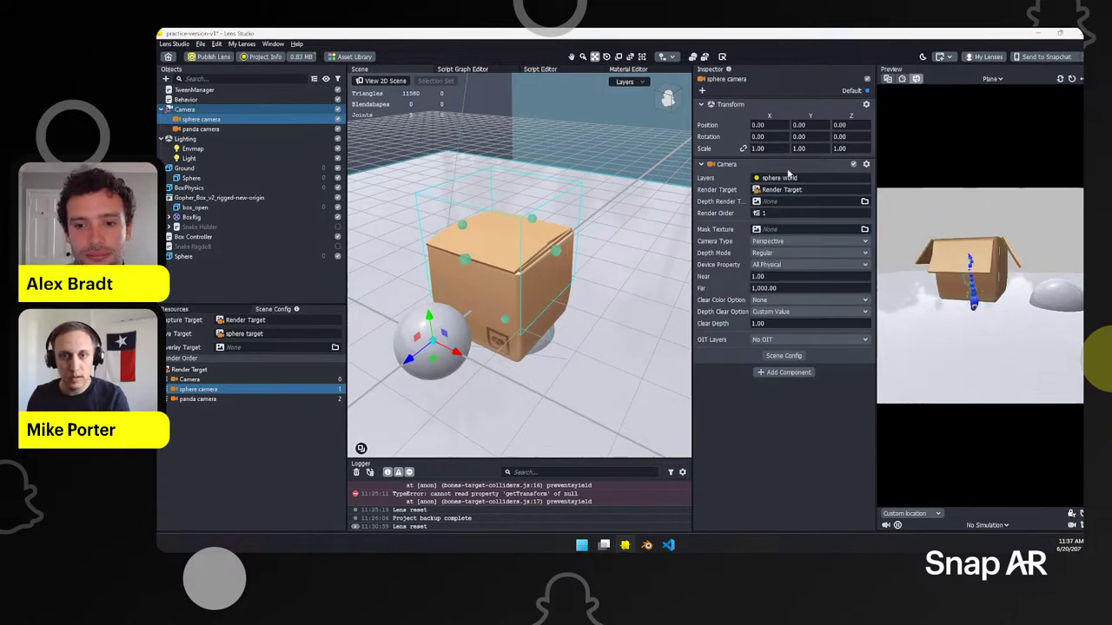
{"action": "left_click", "coordinate": [782, 179]}
{"action": "left_click", "coordinate": [784, 197]}
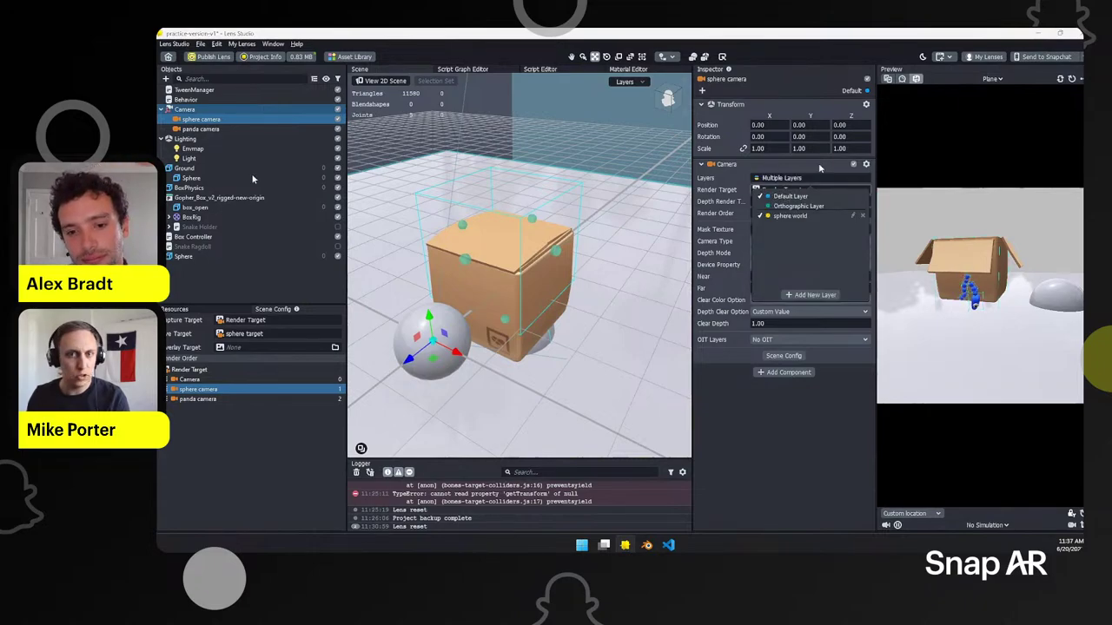
{"action": "left_click", "coordinate": [796, 181]}
Step: Assign sphere target as the sphere camera's render target
{"action": "left_click", "coordinate": [782, 190]}
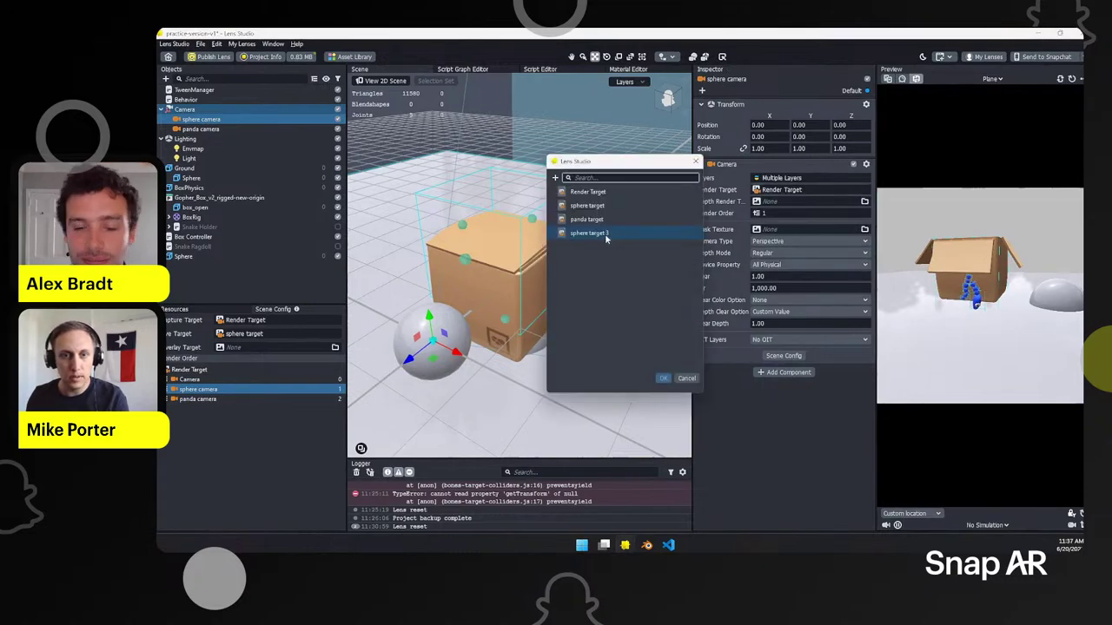
{"action": "left_click", "coordinate": [596, 206]}
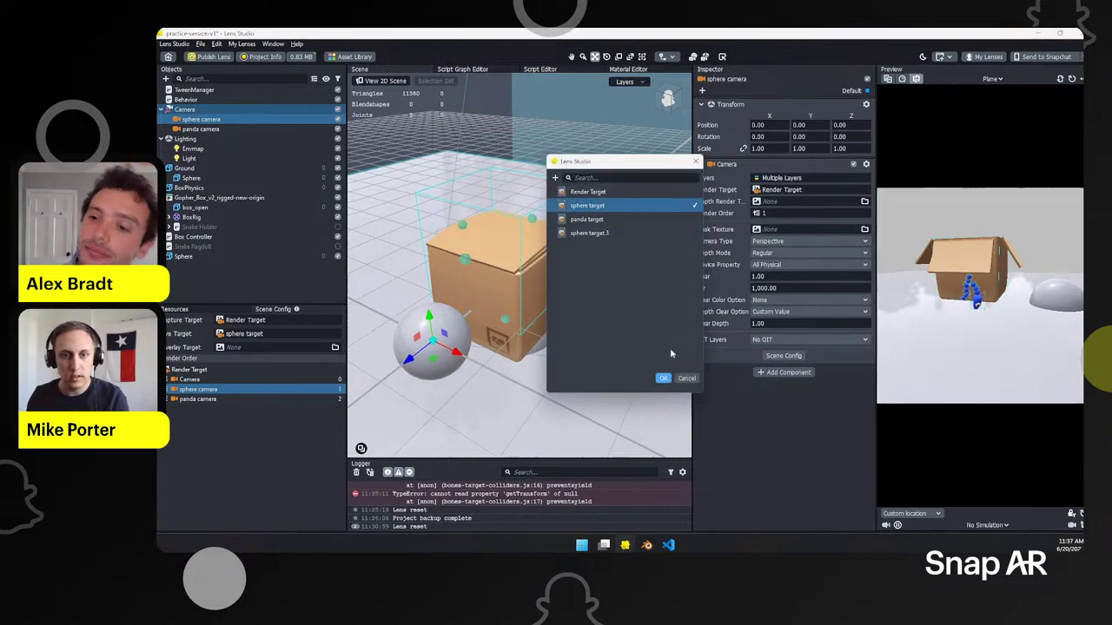
{"action": "left_click", "coordinate": [663, 379]}
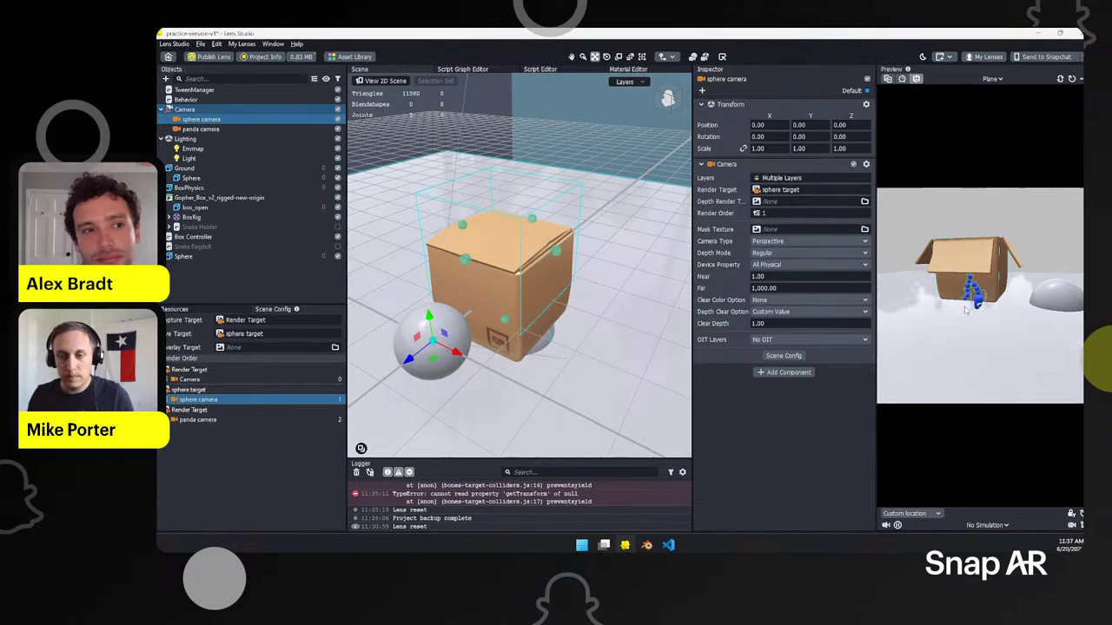
Step: Move the standalone Sphere object up above the gopher box, to about Y 16.8 and Z -25.08
{"action": "left_click_drag", "start_coordinate": [1004, 315], "coordinate": [1027, 305]}
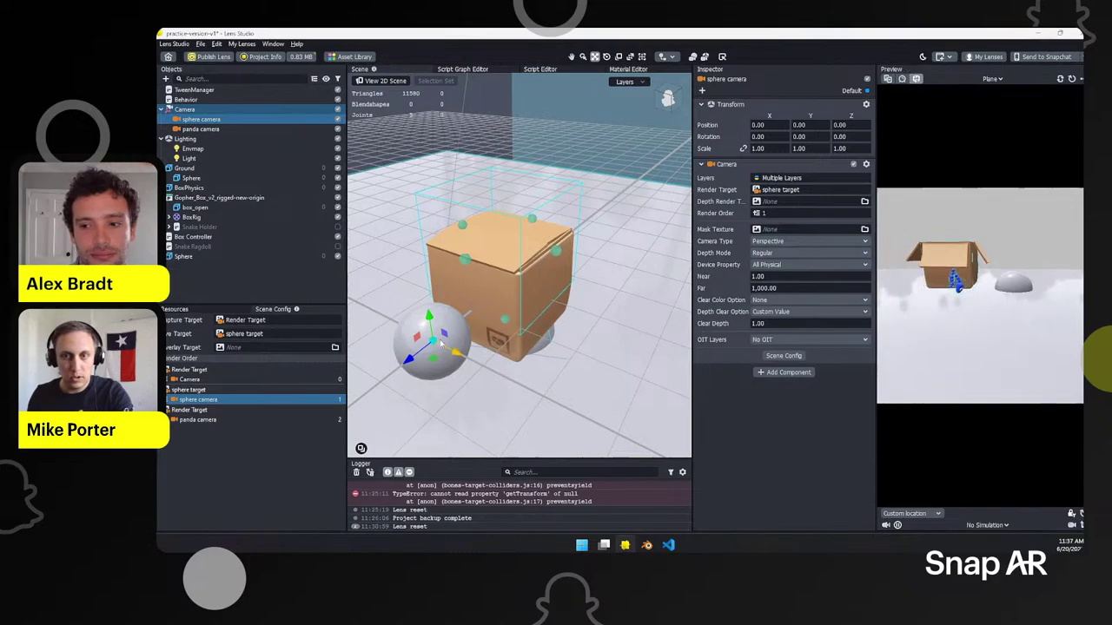
{"action": "left_click_drag", "start_coordinate": [439, 331], "coordinate": [486, 272]}
{"action": "key", "text": "ctrl+z"}
{"action": "left_click", "coordinate": [193, 258]}
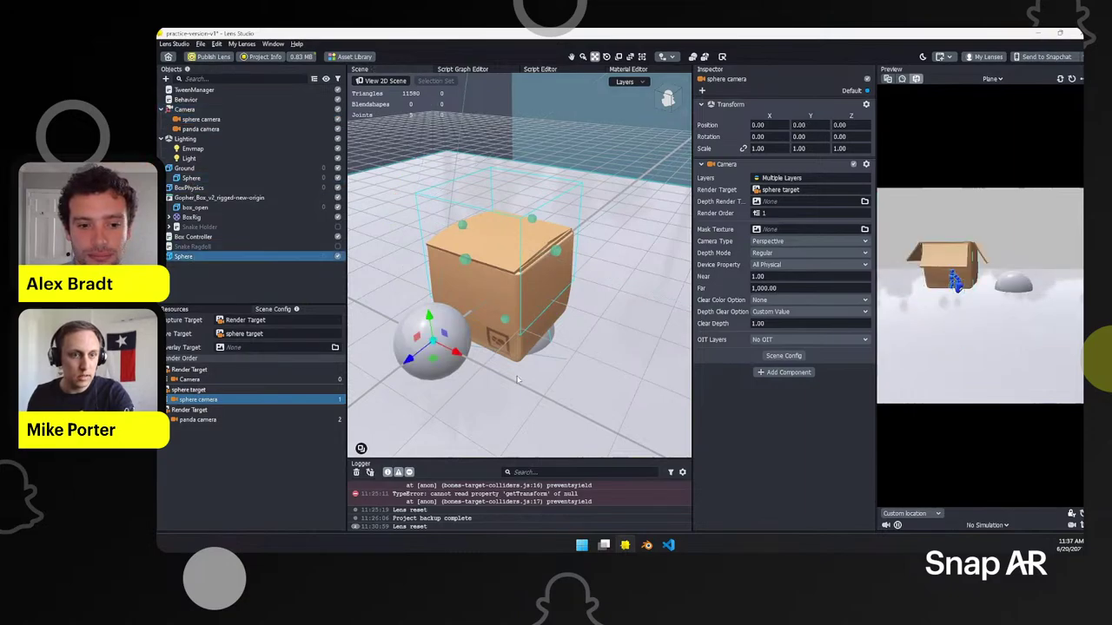
{"action": "left_click", "coordinate": [434, 346]}
{"action": "left_click_drag", "start_coordinate": [434, 345], "coordinate": [518, 160]}
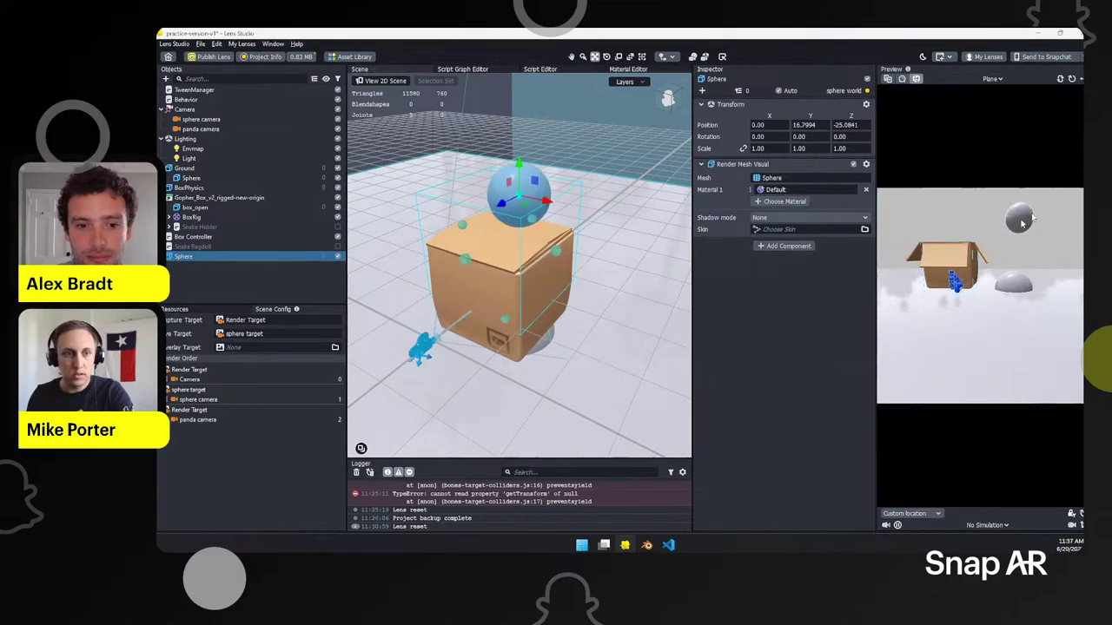
Step: Add the RedPanda__PLACE_IN_OBJECTS_PANEL prefab to the scene and collapse its joint groups in the hierarchy
{"action": "left_click", "coordinate": [173, 310]}
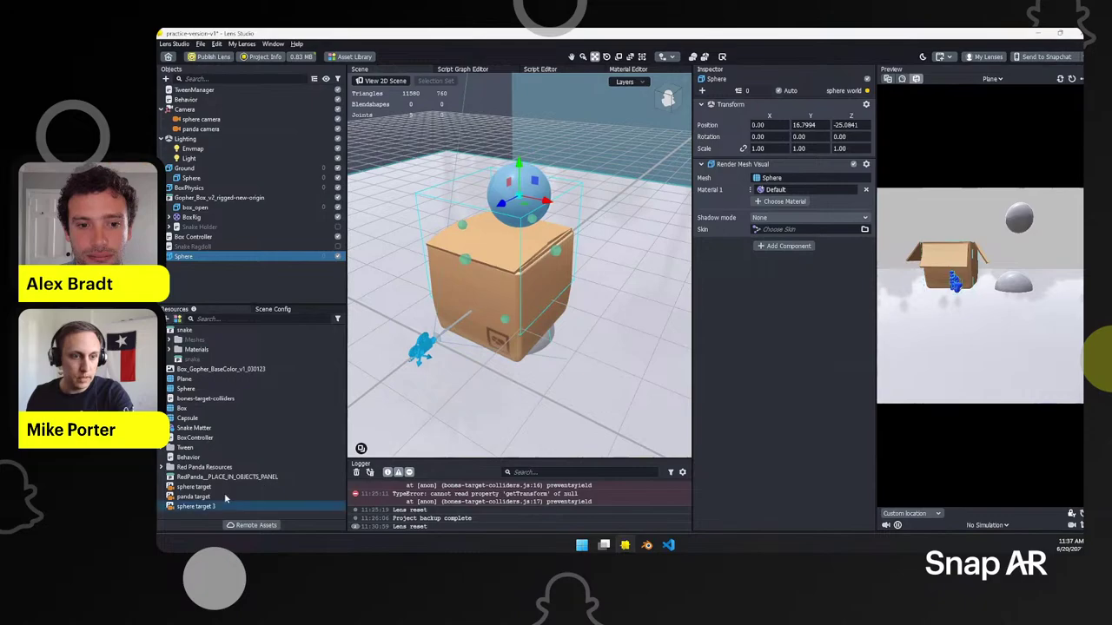
{"action": "left_click_drag", "start_coordinate": [195, 477], "coordinate": [231, 278]}
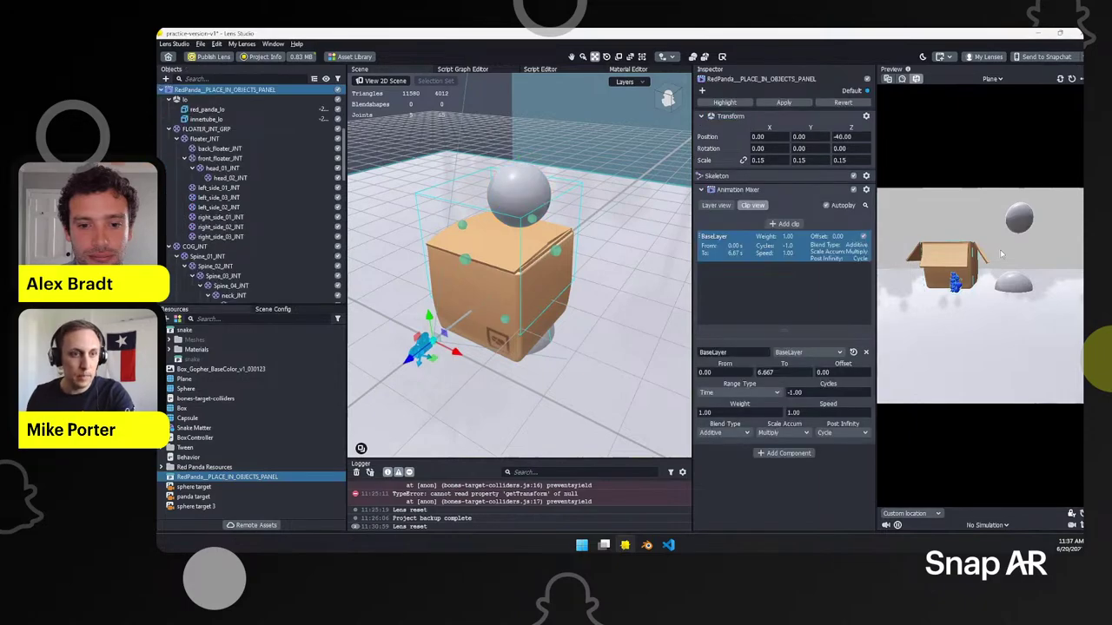
{"action": "left_click", "coordinate": [169, 129]}
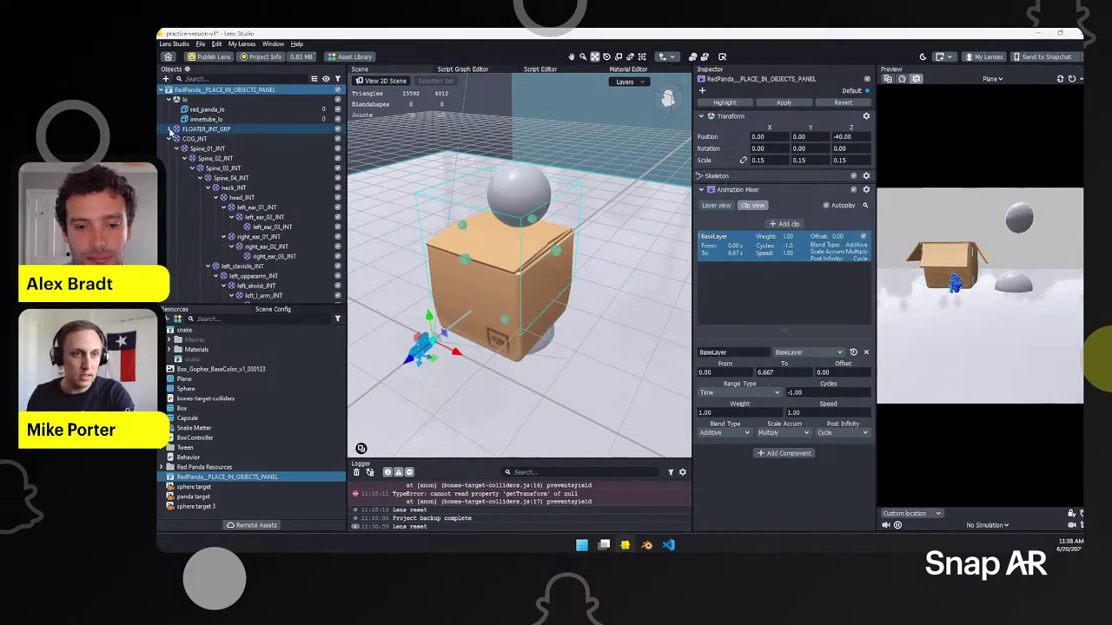
{"action": "scroll", "coordinate": [203, 115], "scroll_direction": "up", "scroll_amount": 5}
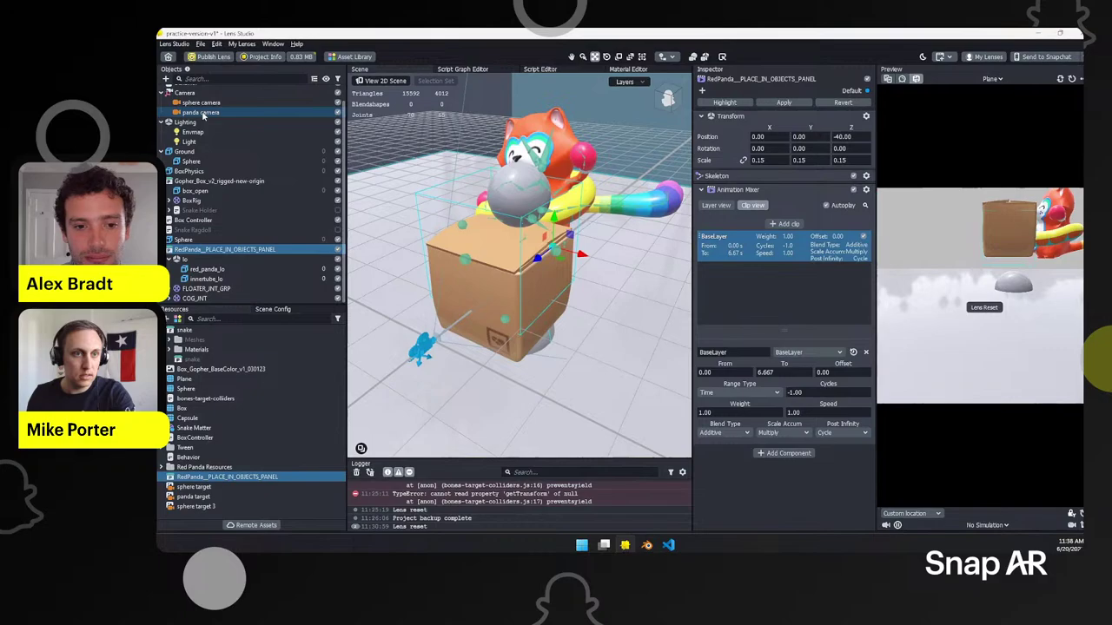
Step: Assign red_panda_lo and innertube_lo to a new layer named "panda world"
{"action": "left_click", "coordinate": [208, 270]}
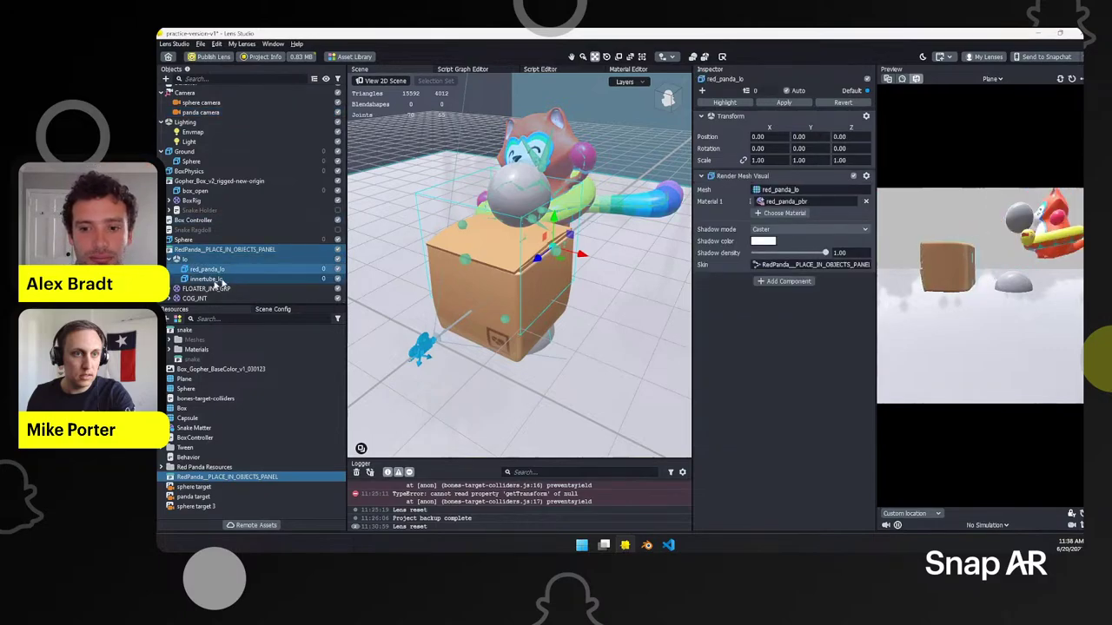
{"action": "left_click", "coordinate": [213, 279], "text": "shift"}
{"action": "left_click", "coordinate": [852, 91]}
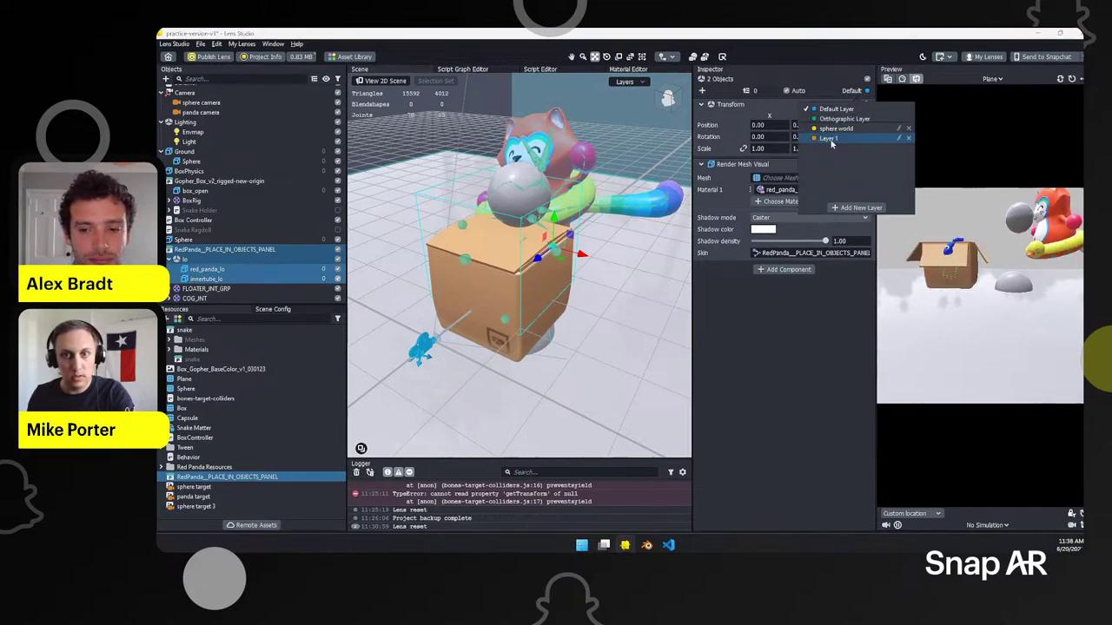
{"action": "left_click", "coordinate": [830, 139]}
{"action": "left_click", "coordinate": [898, 138]}
{"action": "type", "text": "panda l"}
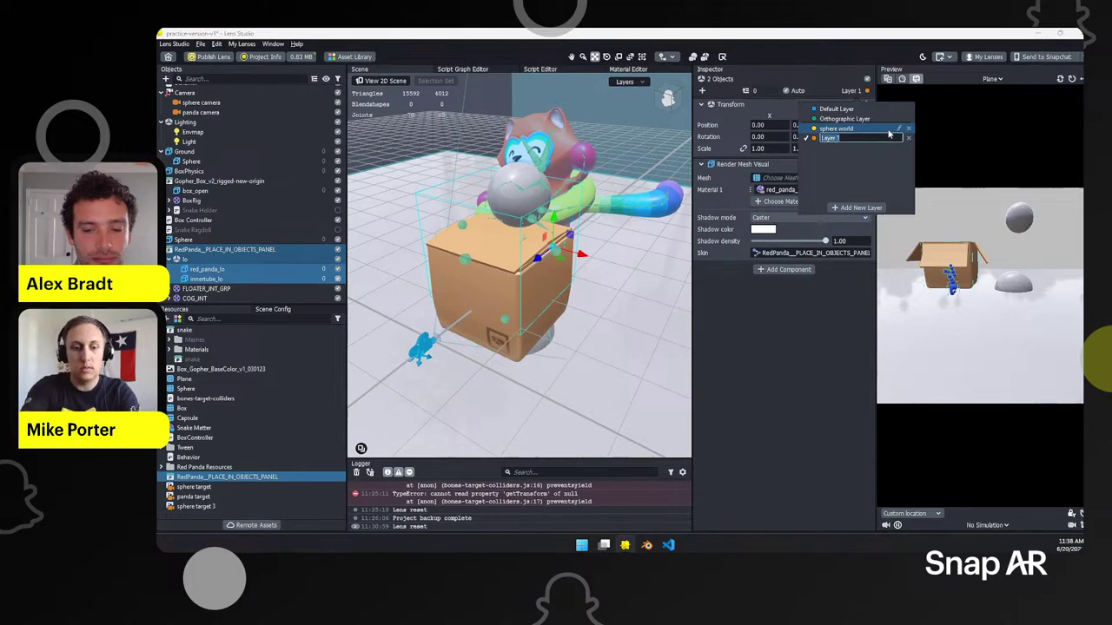
{"action": "type", "text": "orld"}
{"action": "key", "text": "Return"}
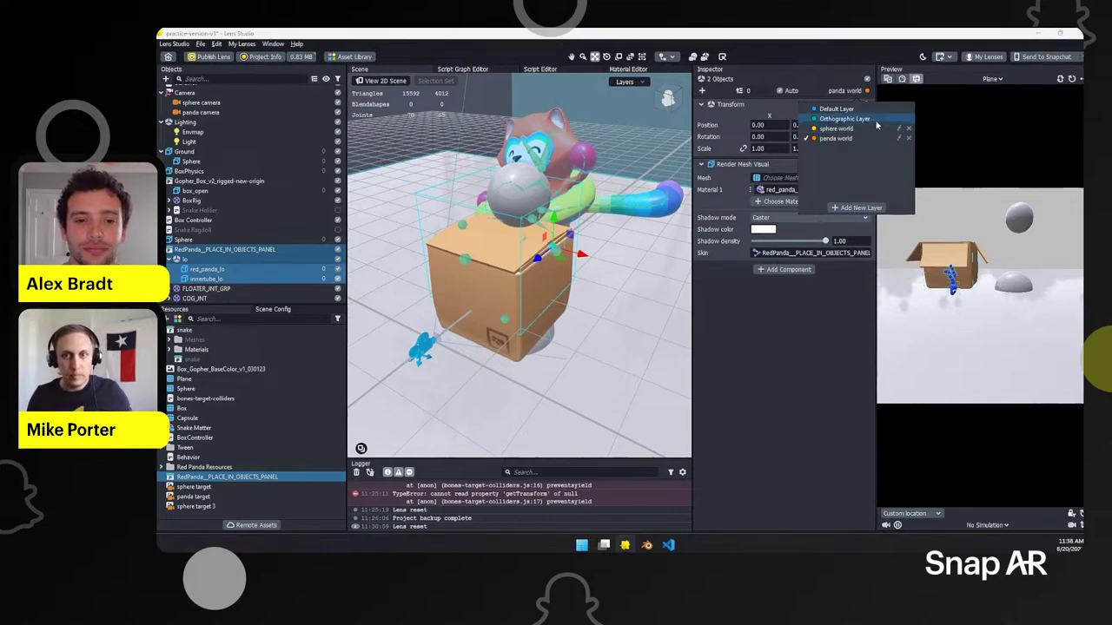
{"action": "left_click", "coordinate": [808, 199]}
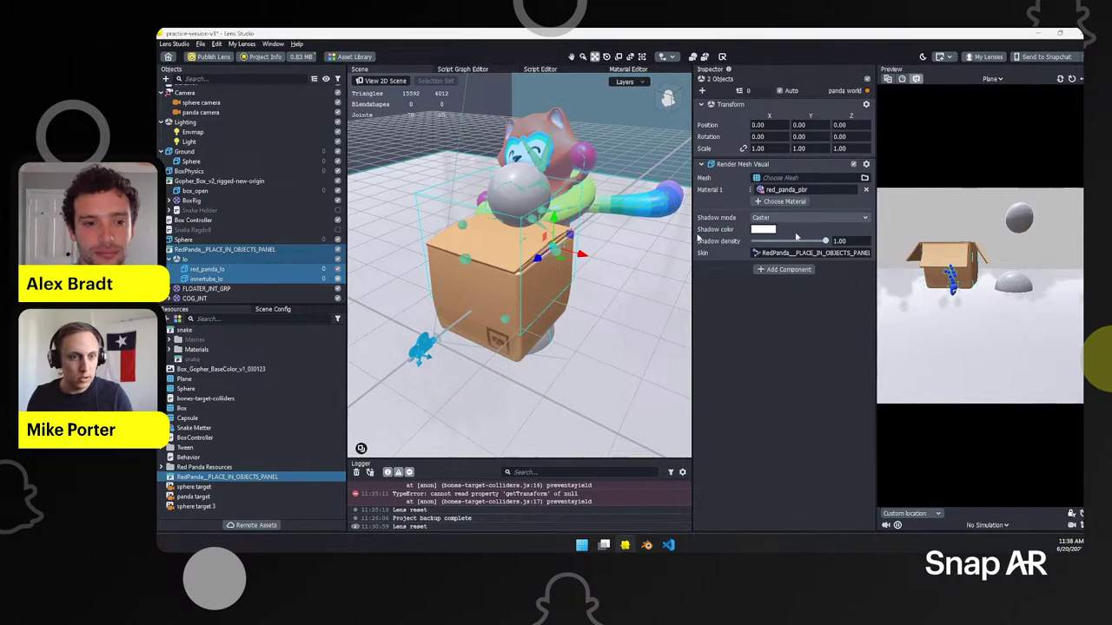
Step: Add the panda world layer to the panda camera and assign panda target as its render target
{"action": "left_click", "coordinate": [251, 114]}
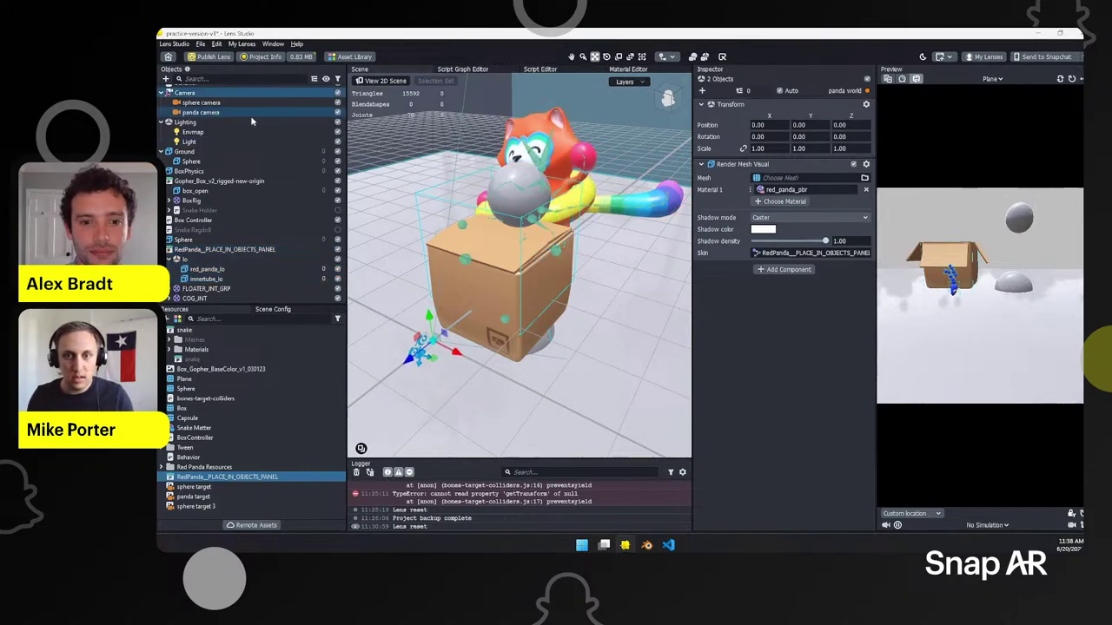
{"action": "left_click", "coordinate": [790, 178]}
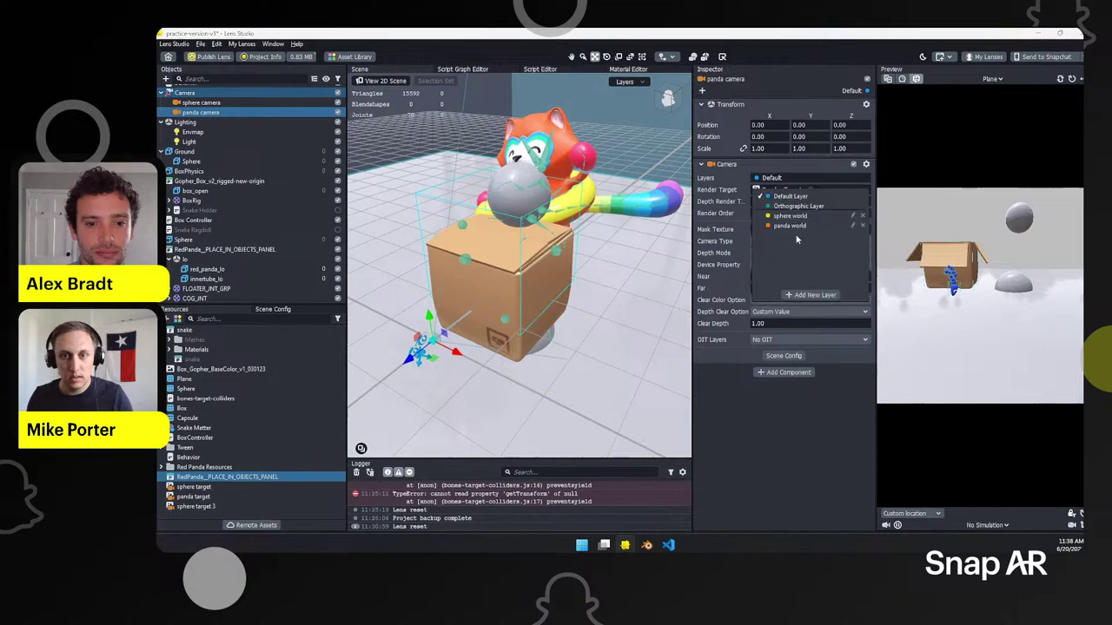
{"action": "left_click", "coordinate": [793, 226]}
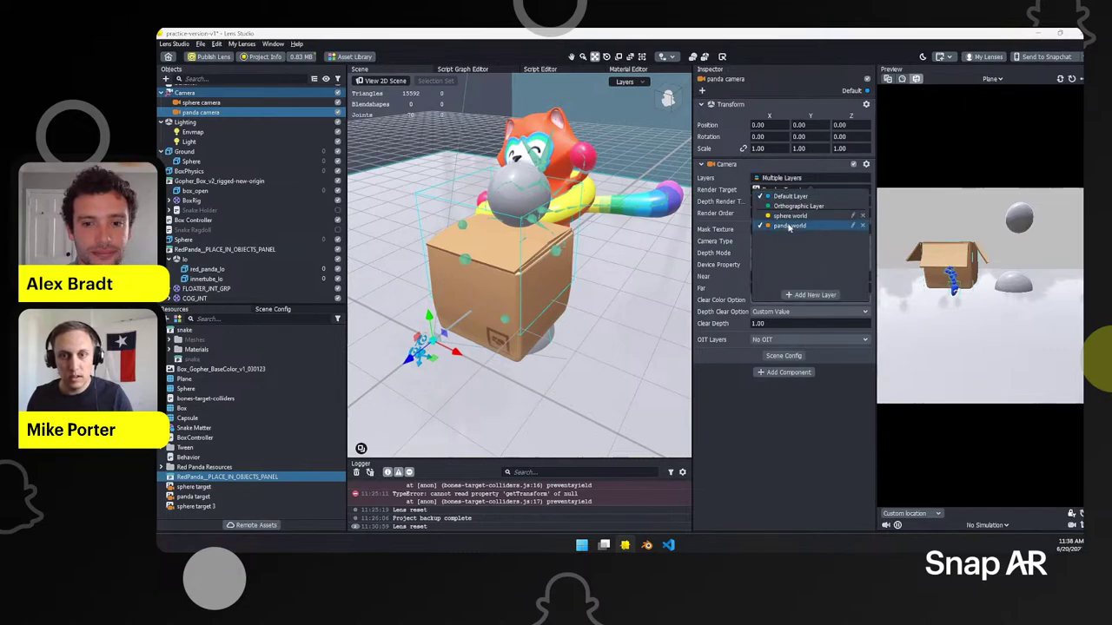
{"action": "left_click", "coordinate": [812, 416]}
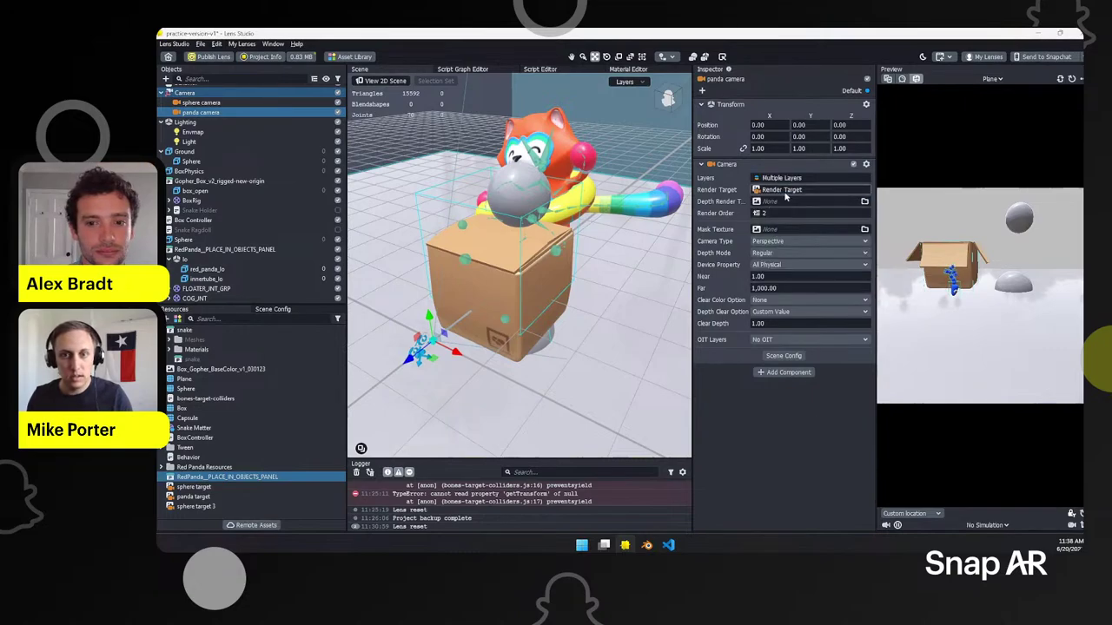
{"action": "left_click", "coordinate": [786, 198]}
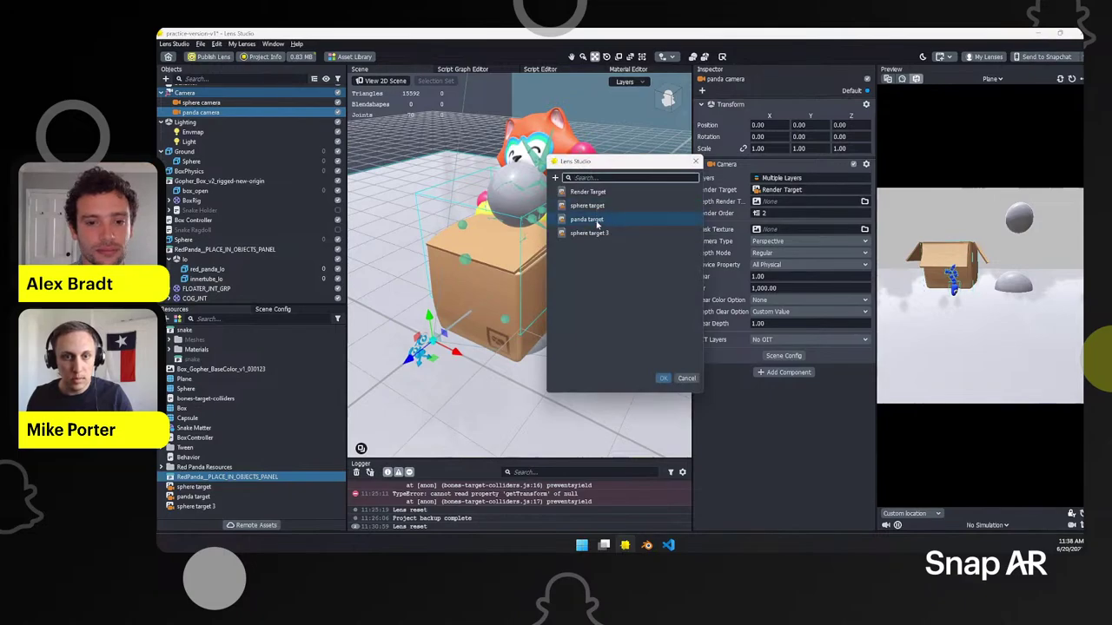
{"action": "left_click", "coordinate": [635, 221]}
{"action": "left_click", "coordinate": [663, 378]}
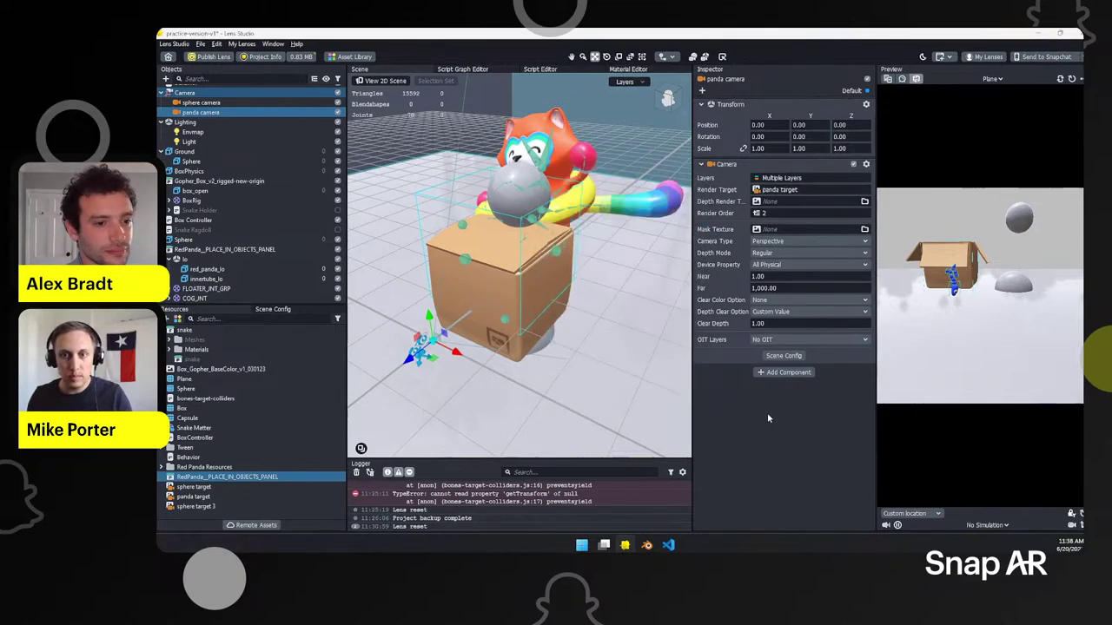
Step: Set the scene's Live Target to panda target
{"action": "left_click", "coordinate": [273, 310]}
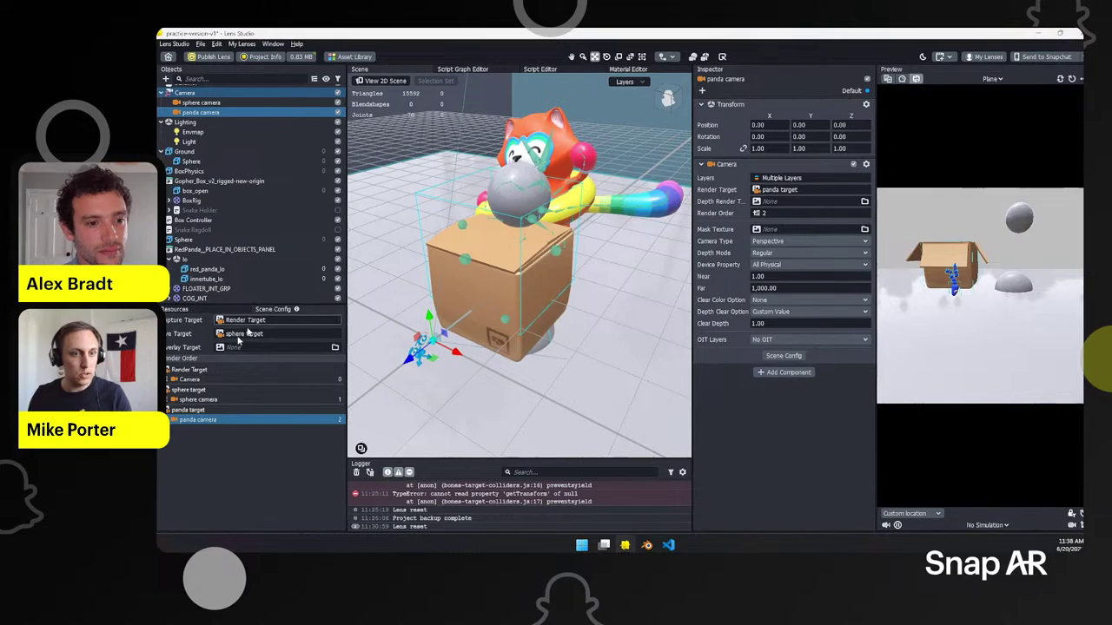
{"action": "left_click", "coordinate": [240, 335]}
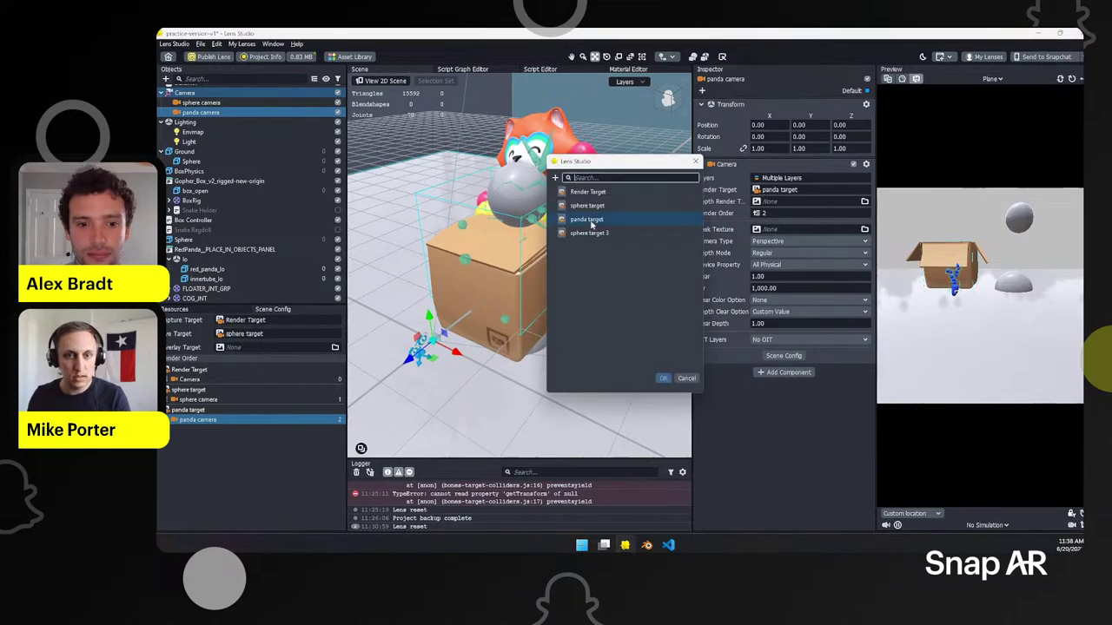
{"action": "left_click", "coordinate": [587, 219]}
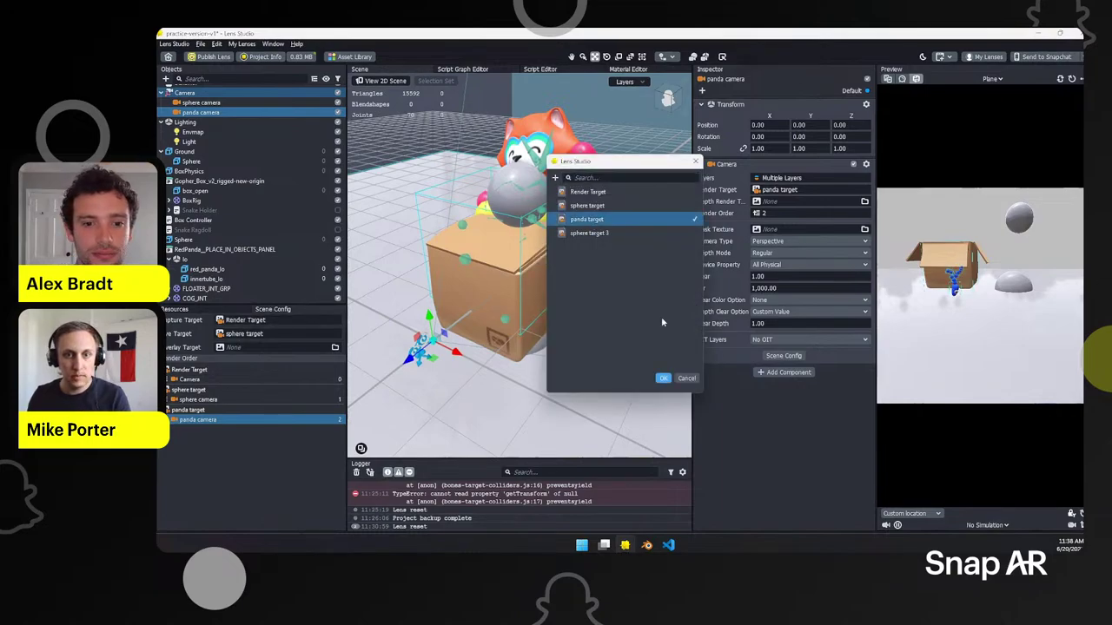
{"action": "left_click", "coordinate": [663, 379]}
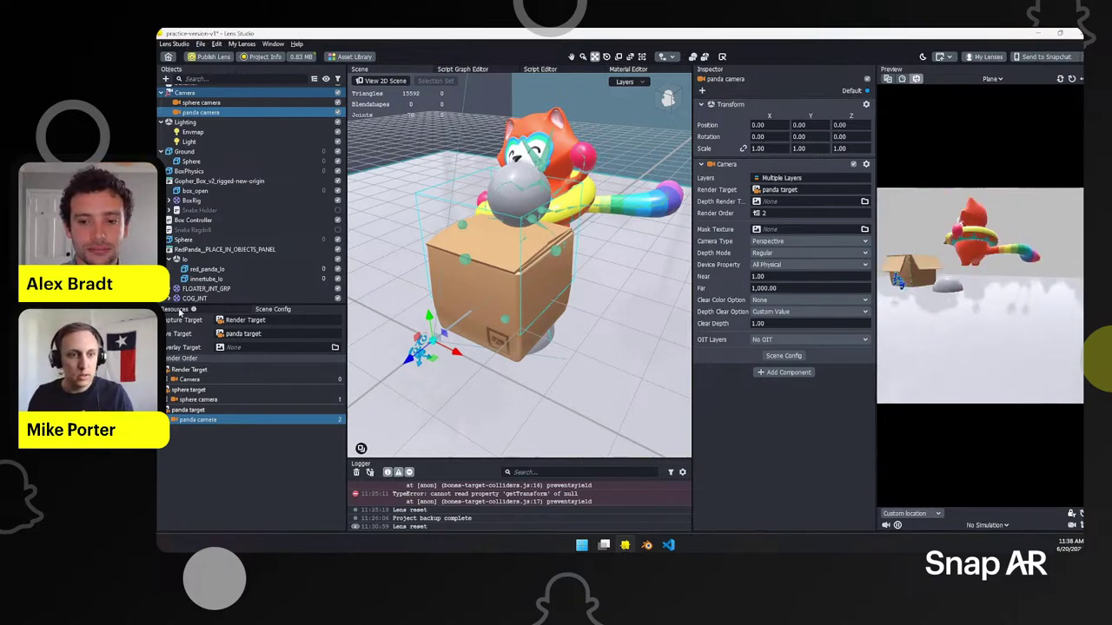
Step: Add a Screen Image object to the scene
{"action": "left_click", "coordinate": [175, 309]}
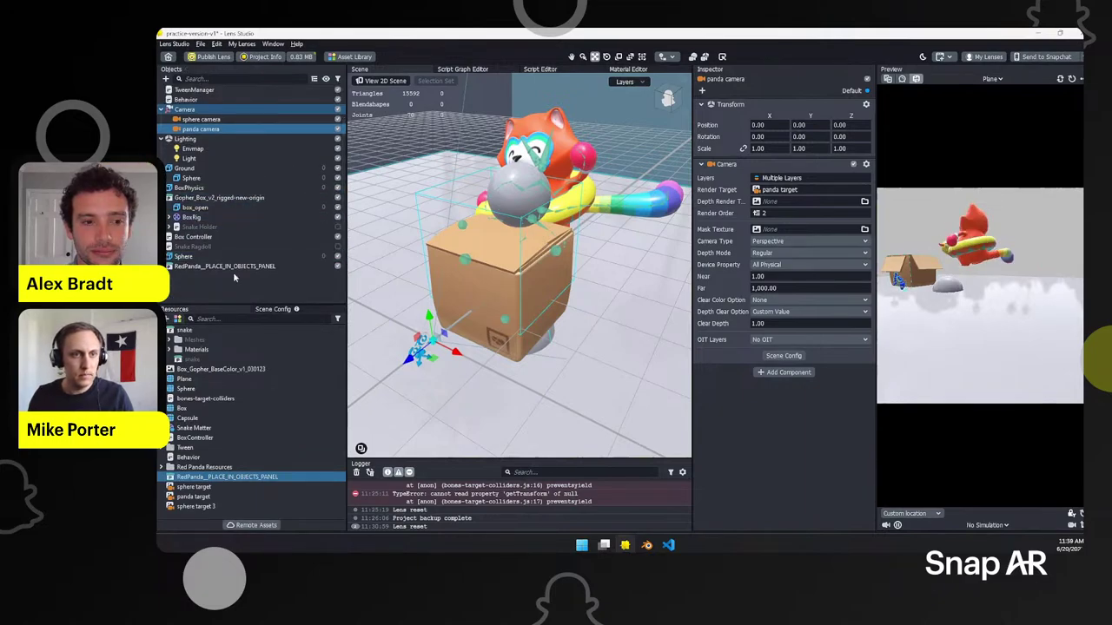
{"action": "left_click", "coordinate": [166, 78]}
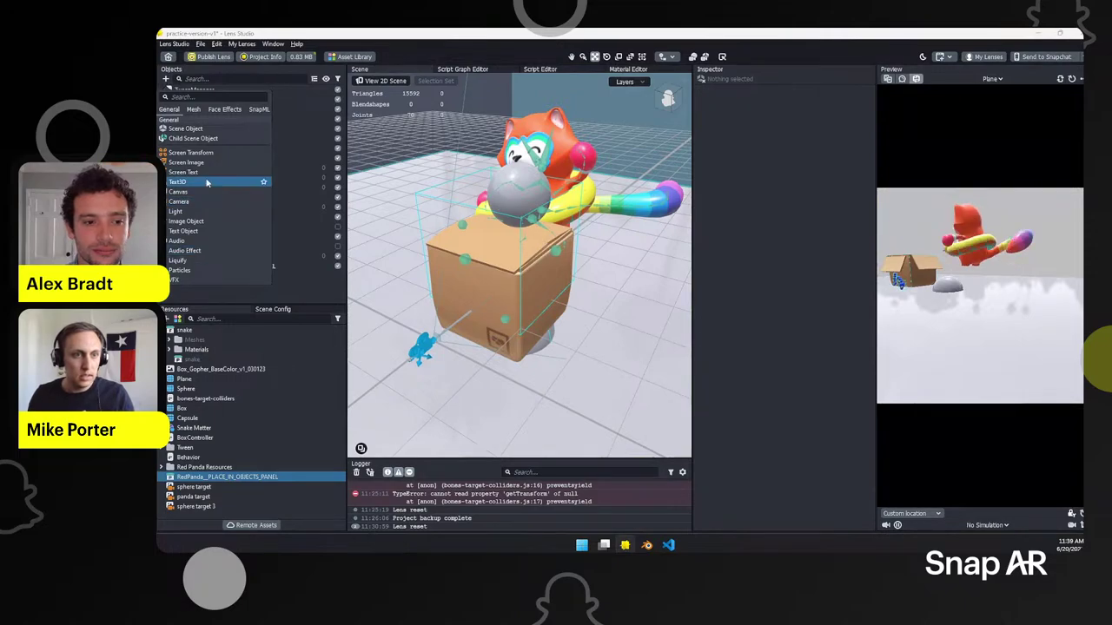
{"action": "key", "text": "Escape"}
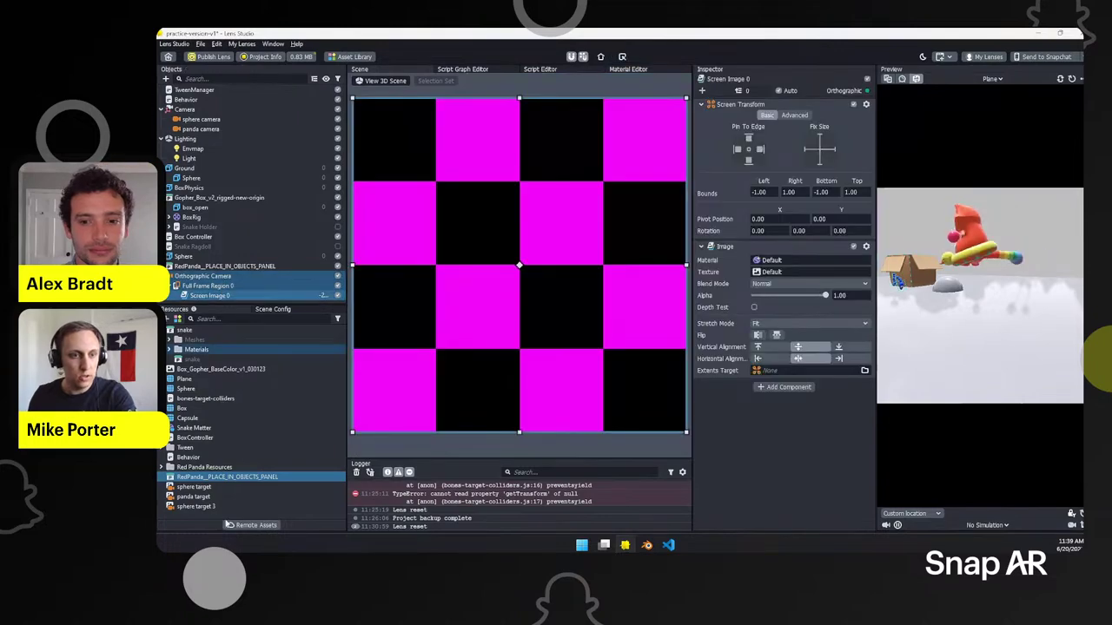
Step: Rename the sphere target 3 render target resource as "compo"
{"action": "left_click", "coordinate": [198, 507]}
{"action": "right_click", "coordinate": [199, 507]}
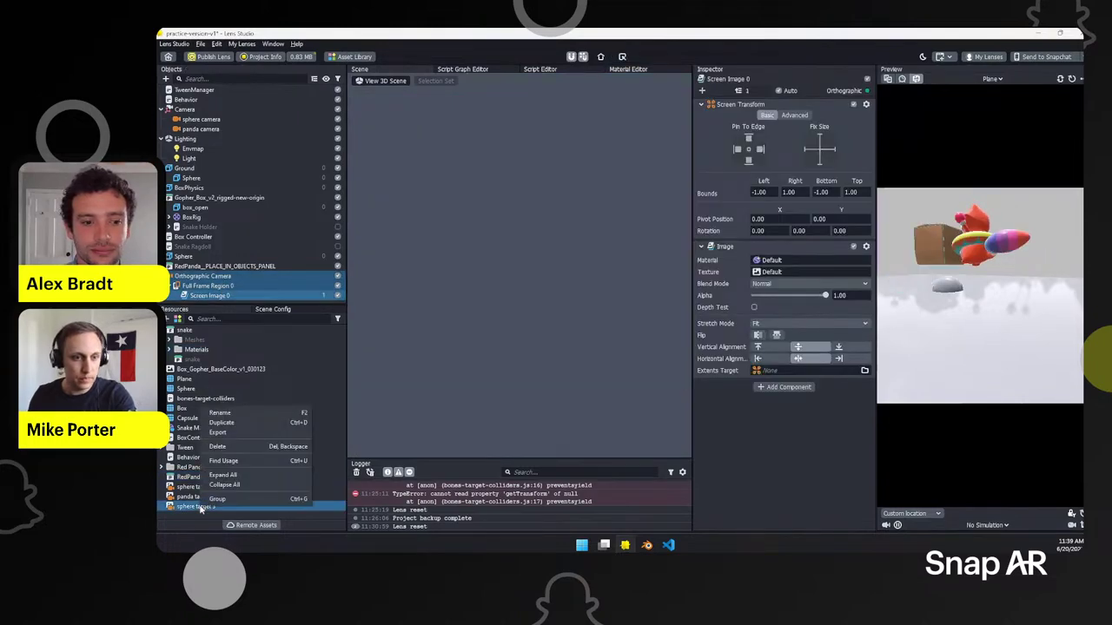
{"action": "left_click", "coordinate": [220, 413]}
{"action": "type", "text": "compo"}
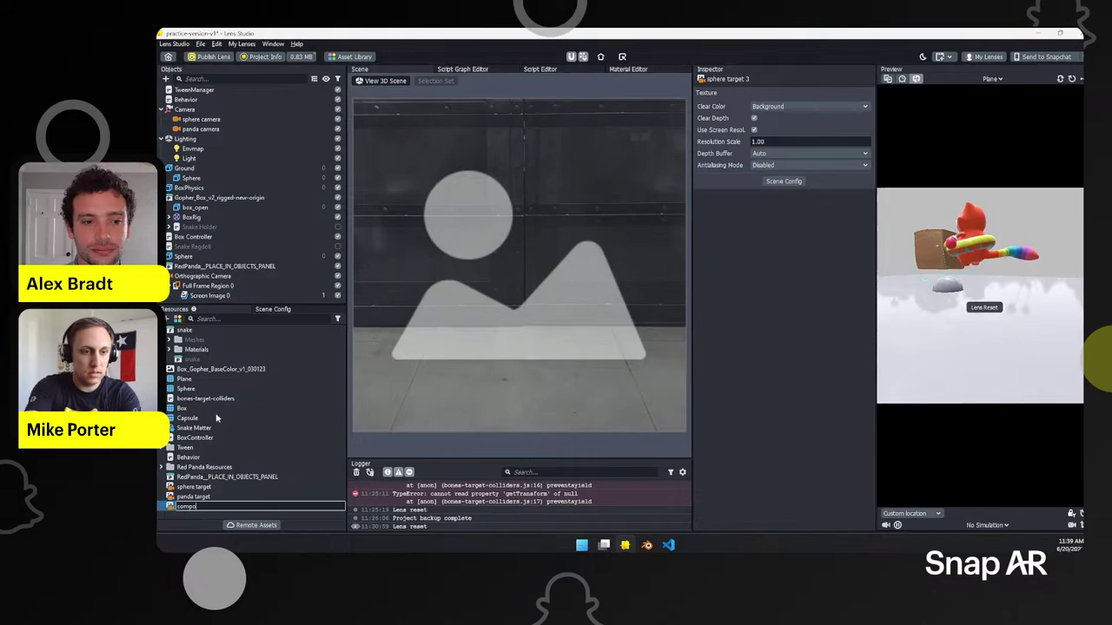
{"action": "key", "text": "Return"}
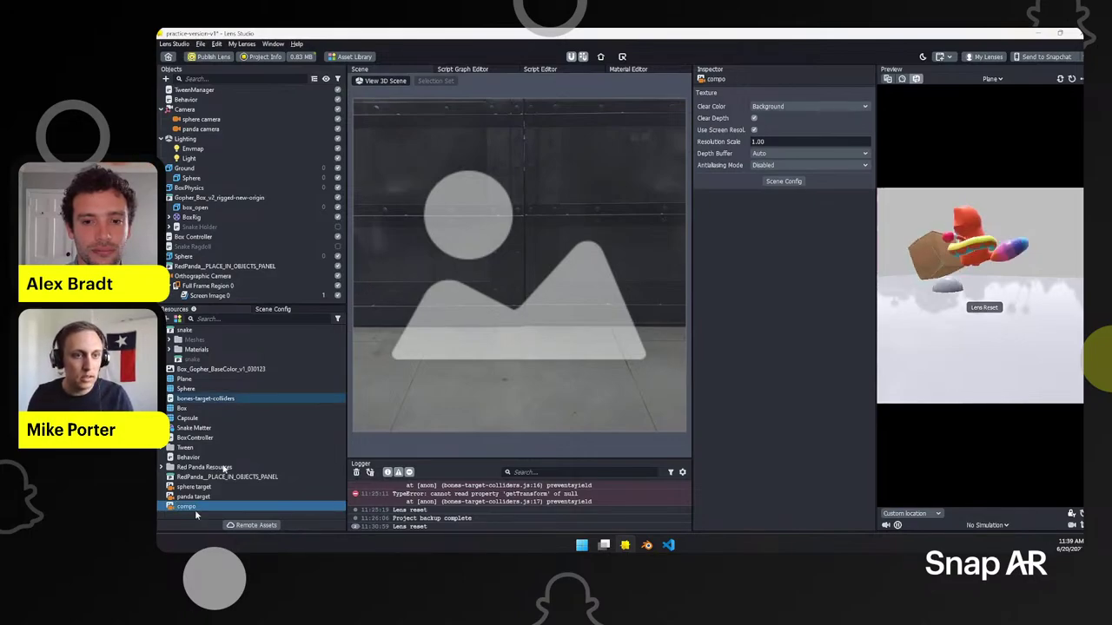
Step: Set the scene's Live Target to compo in the scene configuration
{"action": "left_click", "coordinate": [269, 311]}
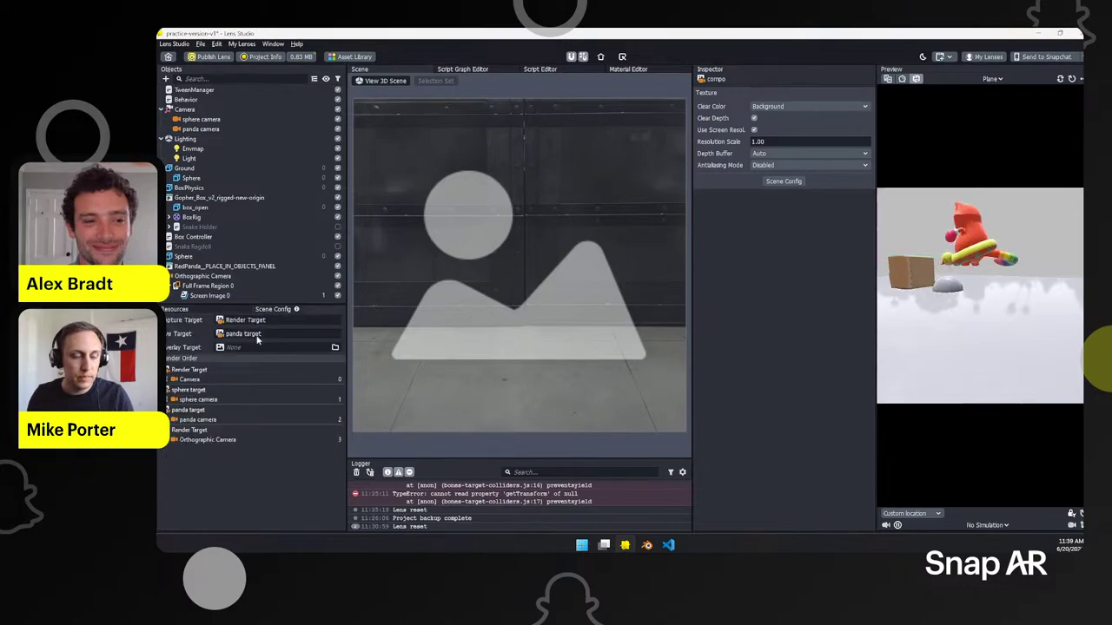
{"action": "left_click", "coordinate": [247, 337]}
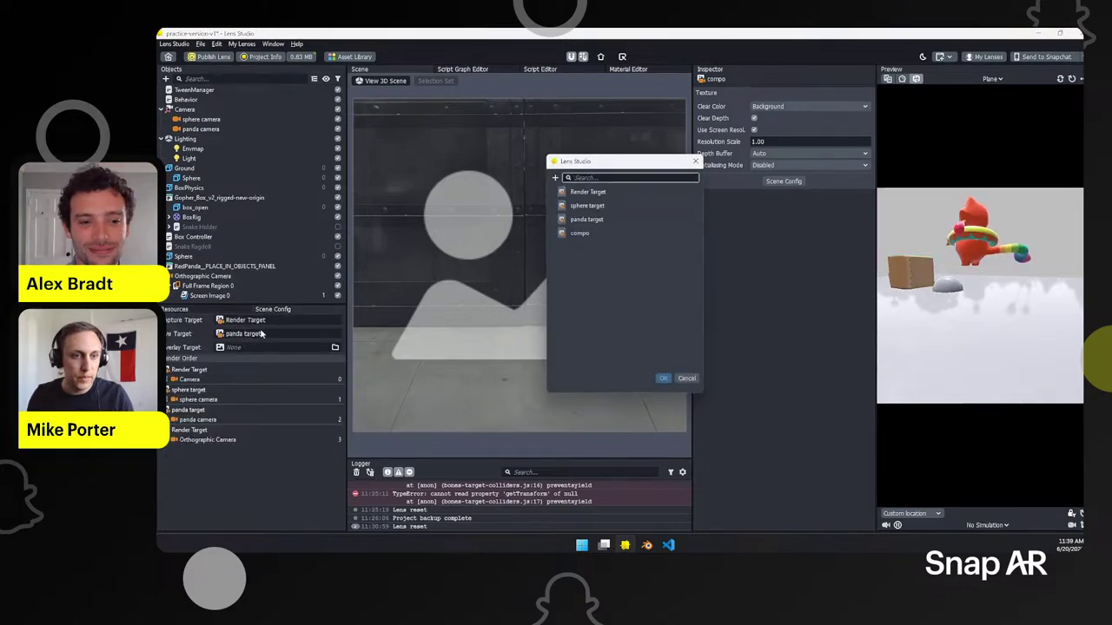
{"action": "left_click", "coordinate": [579, 233]}
{"action": "left_click", "coordinate": [663, 377]}
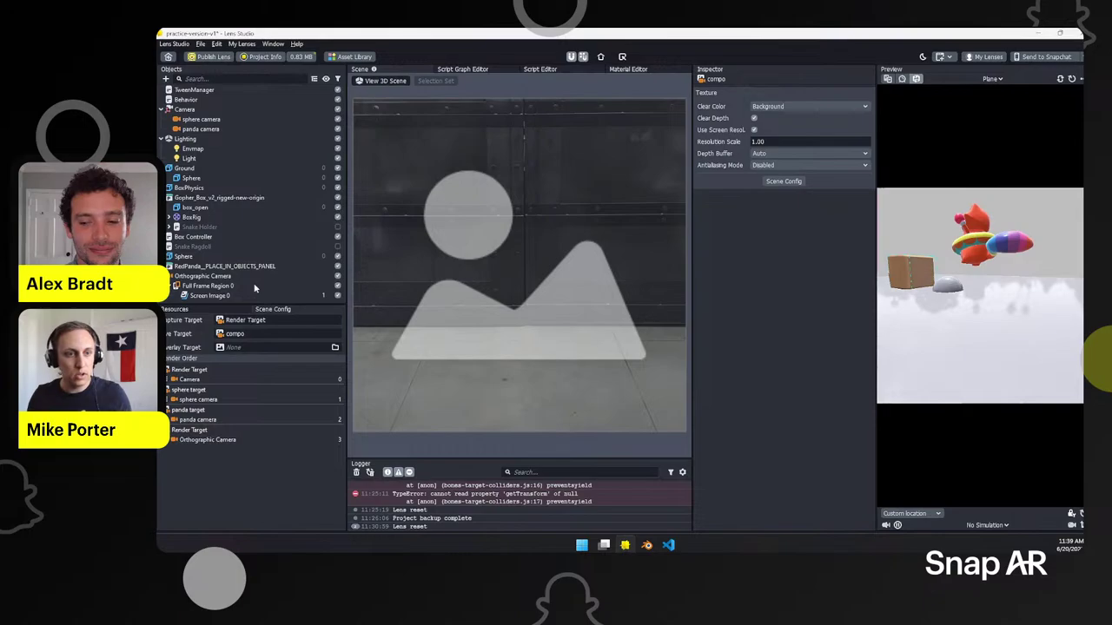
Step: Assign compo as the Orthographic Camera's render target
{"action": "left_click", "coordinate": [213, 277]}
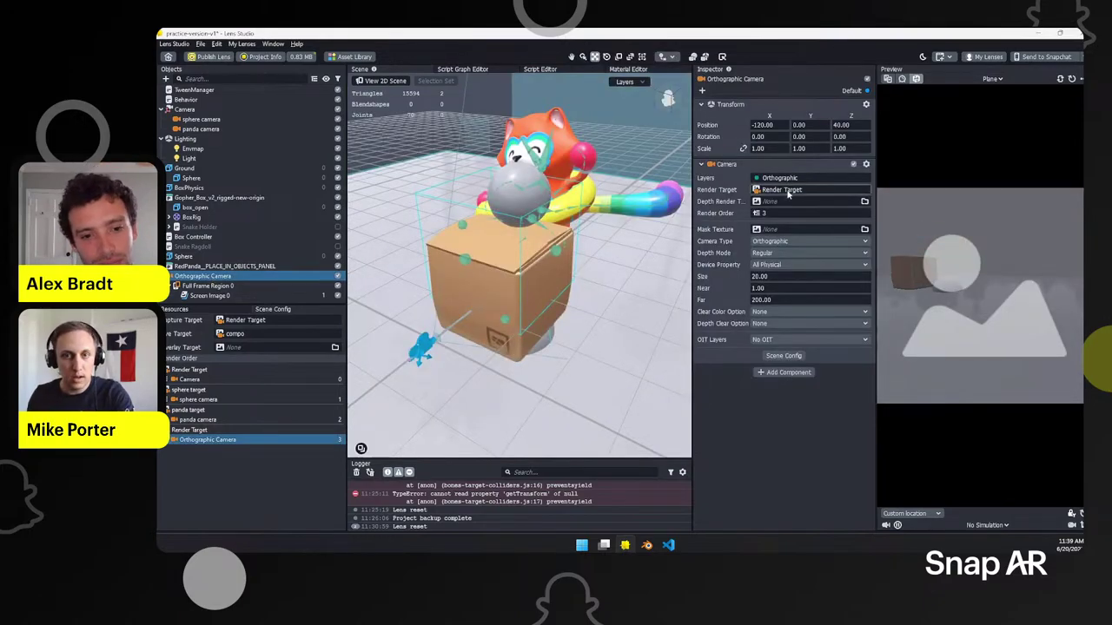
{"action": "left_click", "coordinate": [788, 194]}
{"action": "left_click", "coordinate": [690, 233]}
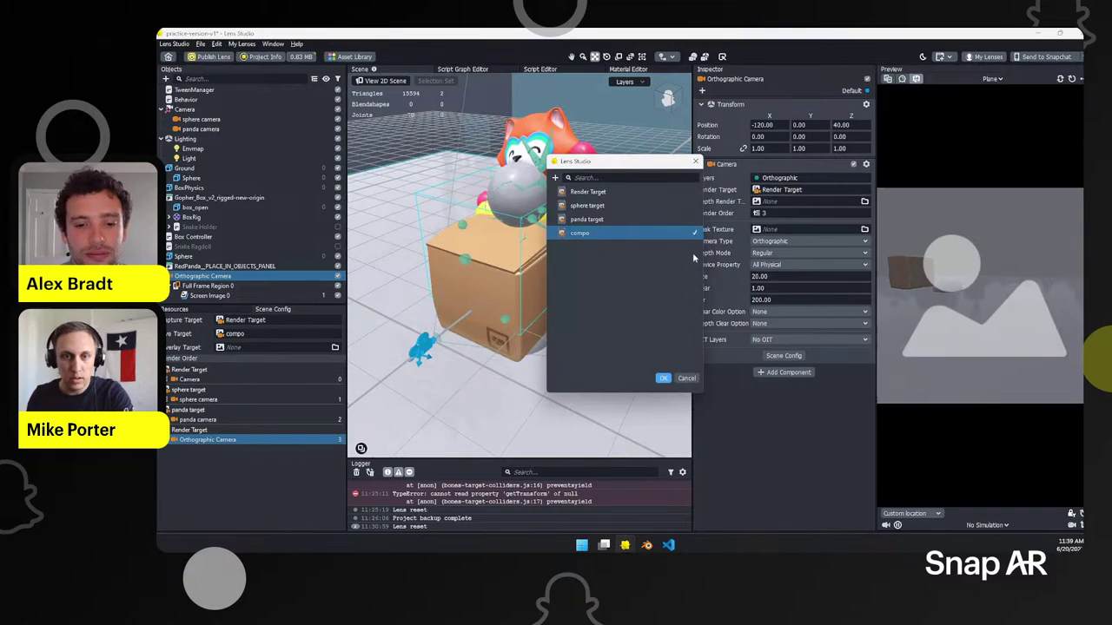
{"action": "left_click", "coordinate": [663, 380]}
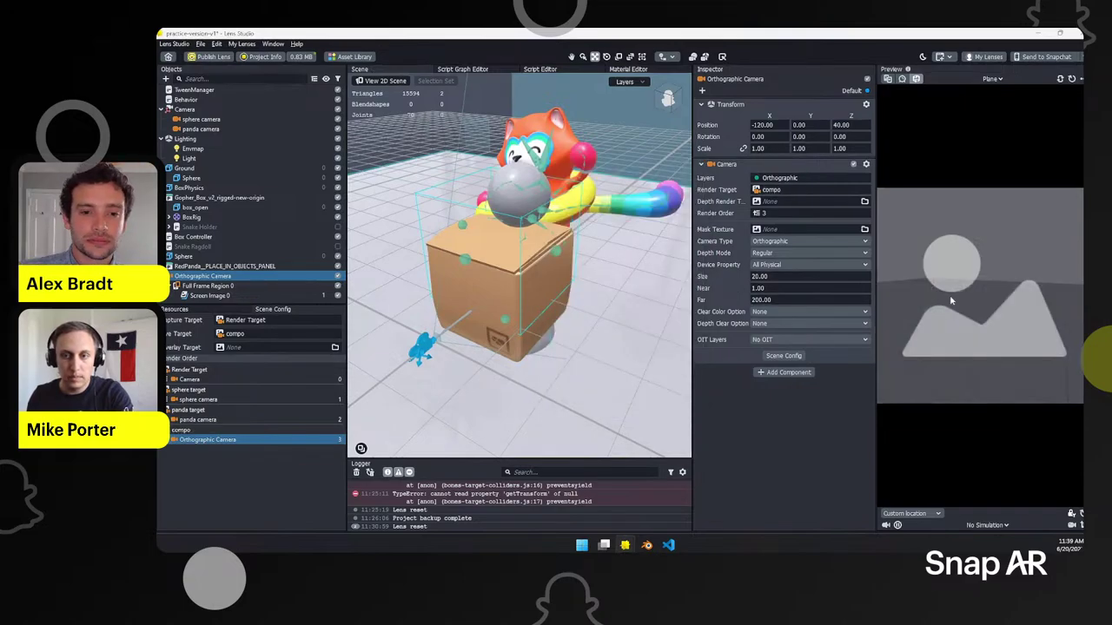
Step: Set the texture of Screen Image 0 to sphere target
{"action": "left_click", "coordinate": [208, 296]}
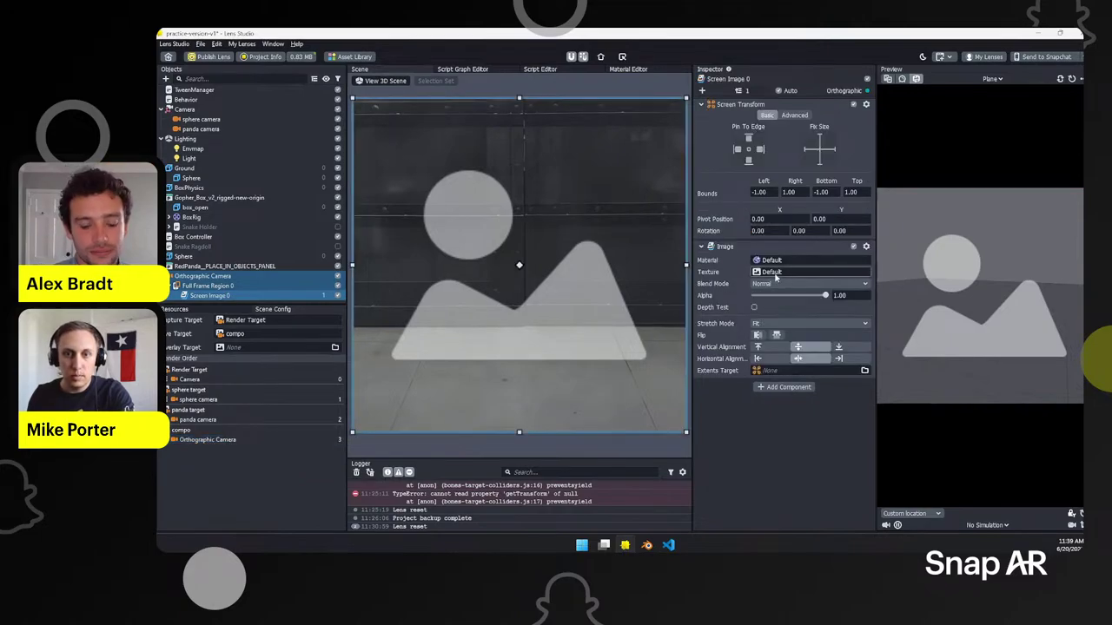
{"action": "left_click", "coordinate": [773, 271]}
{"action": "double_click", "coordinate": [586, 289]}
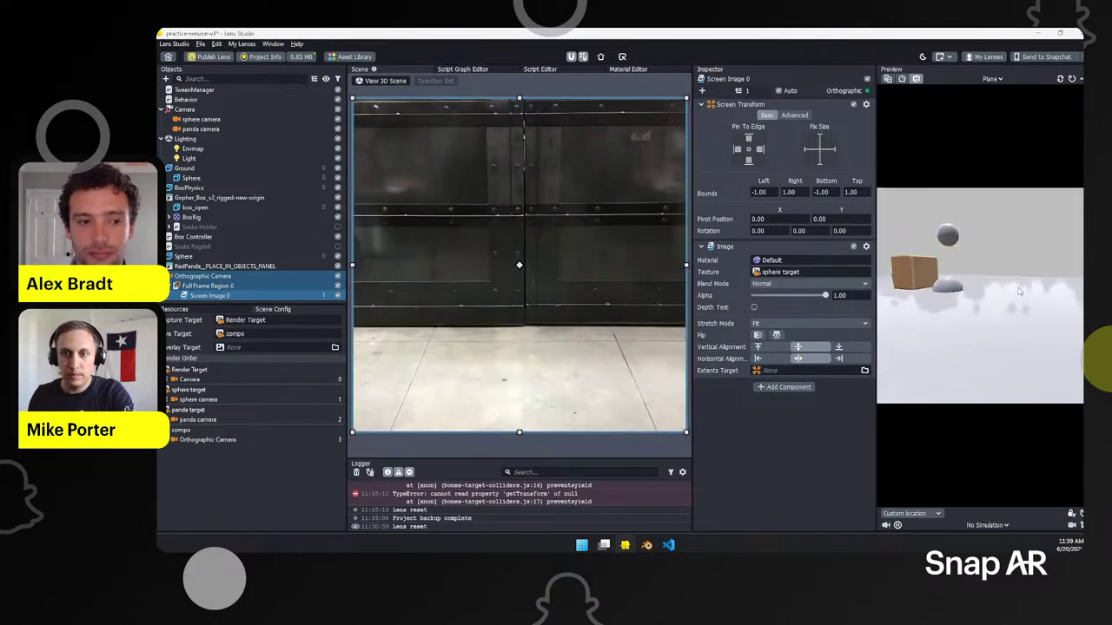
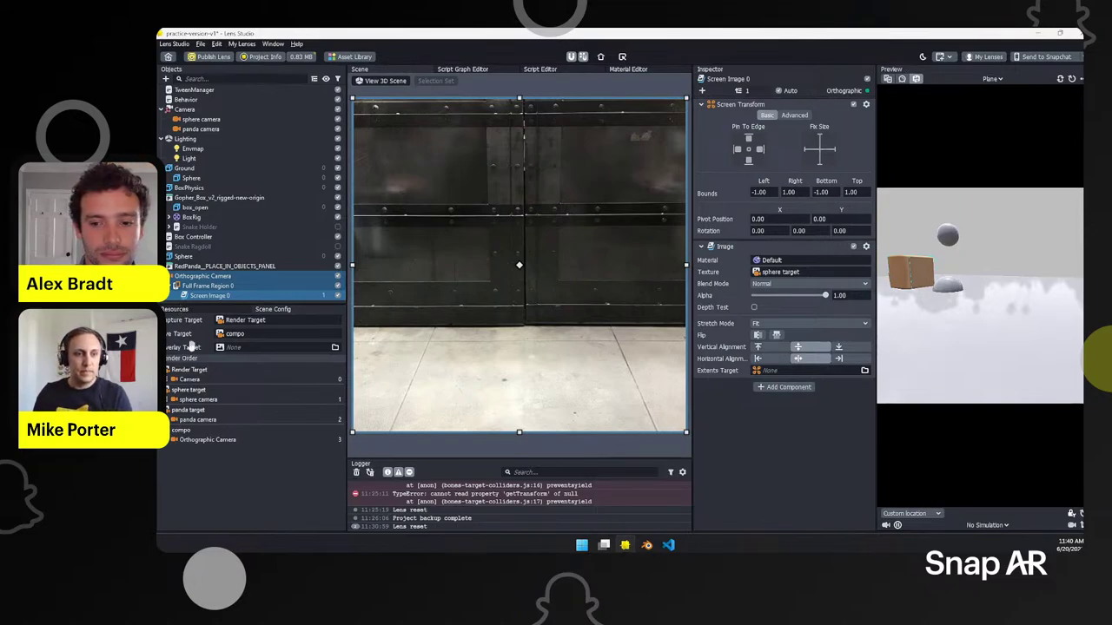
Step: Create a new Unlit material in the project resources
{"action": "left_click", "coordinate": [192, 310]}
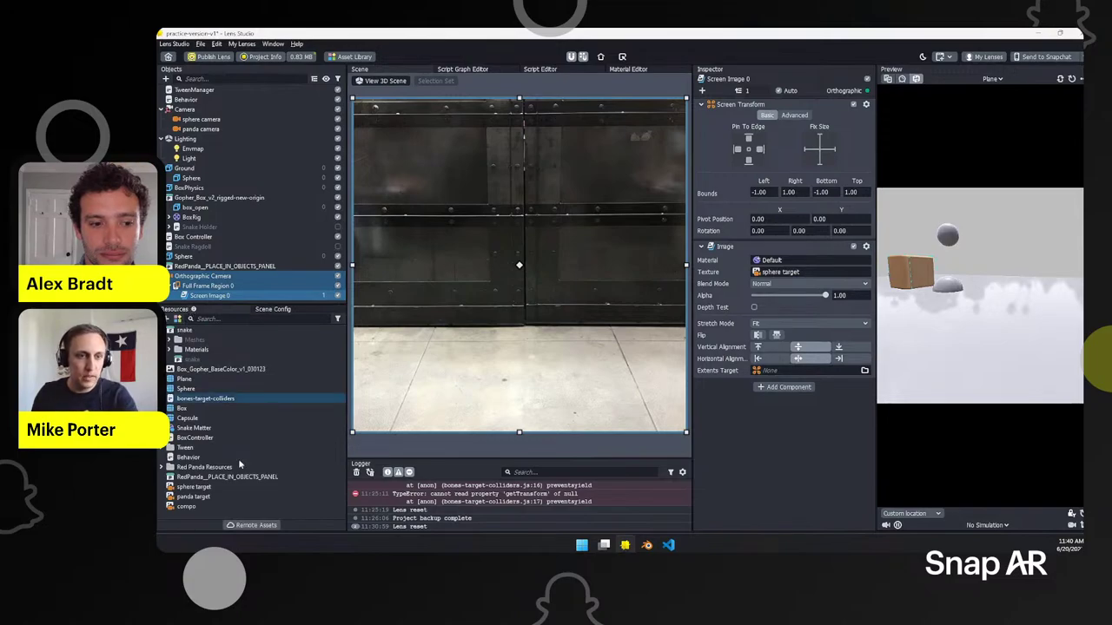
{"action": "left_click", "coordinate": [169, 319]}
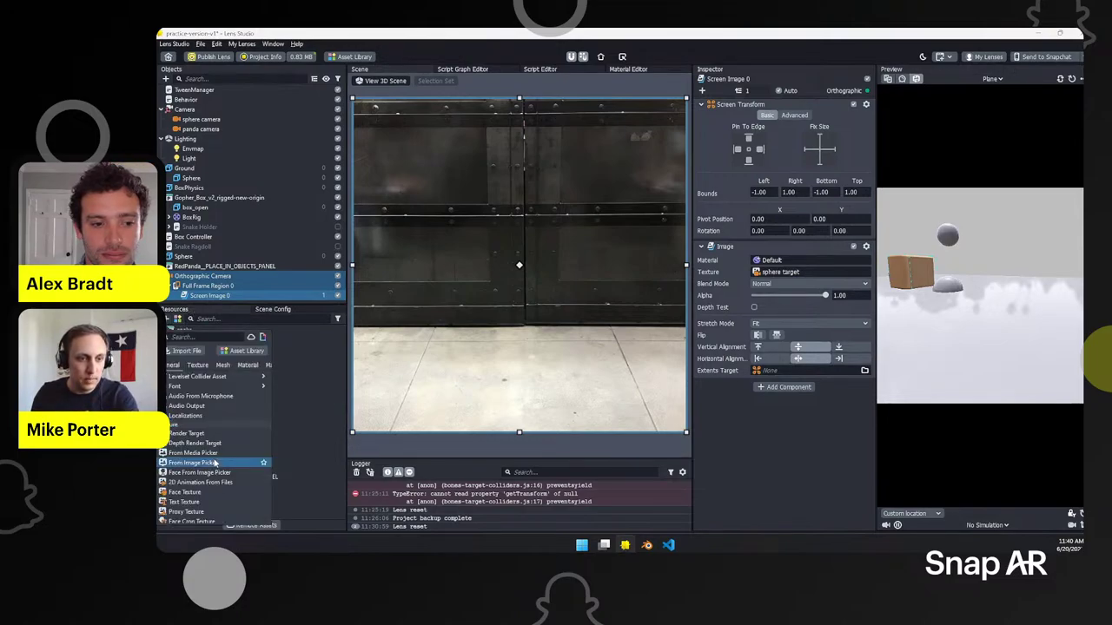
{"action": "scroll", "coordinate": [215, 461], "scroll_direction": "down", "scroll_amount": 4}
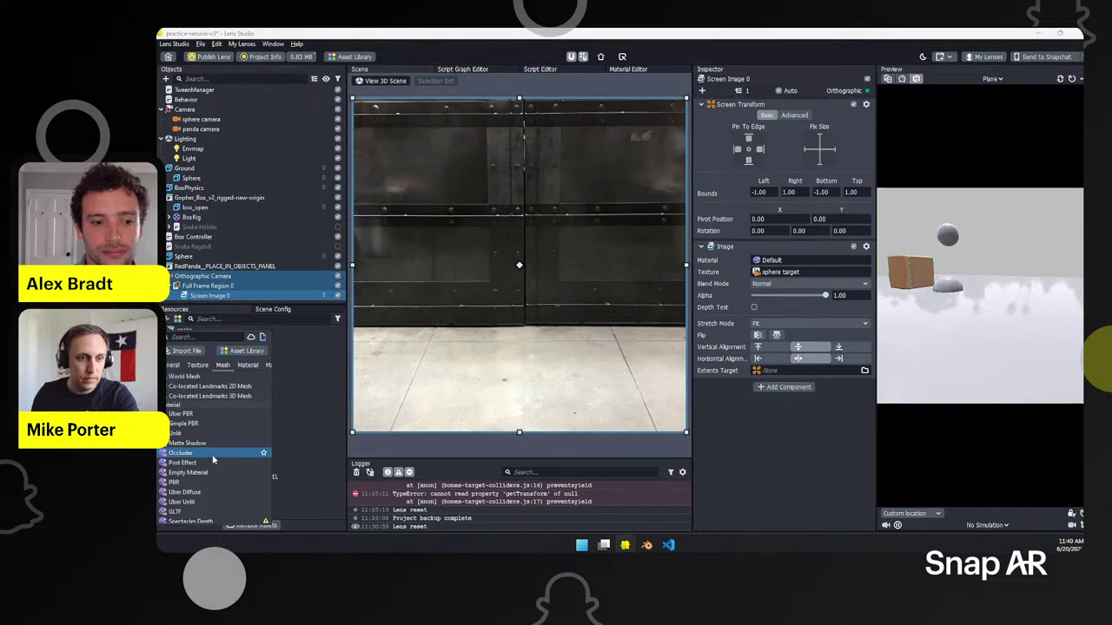
{"action": "left_click", "coordinate": [195, 442]}
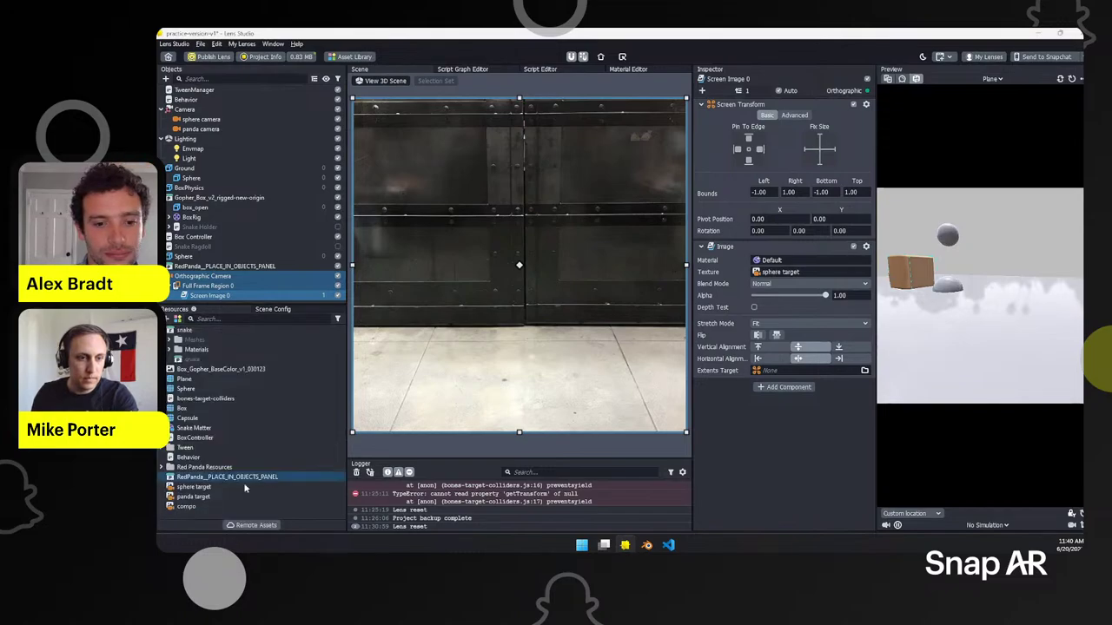
{"action": "left_click", "coordinate": [220, 468]}
{"action": "left_click", "coordinate": [198, 497]}
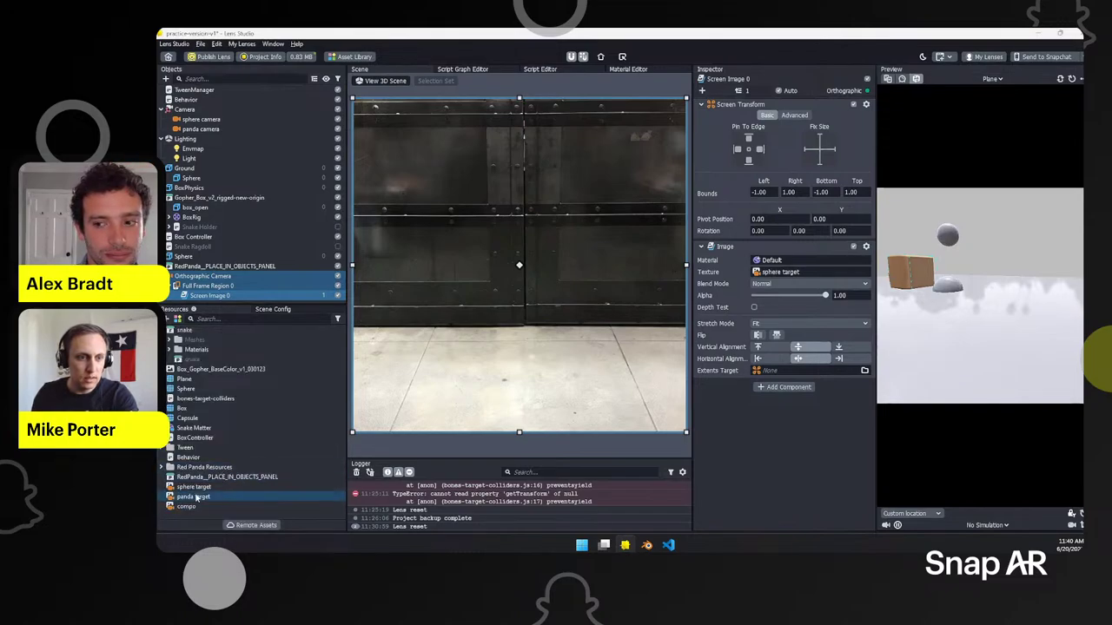
{"action": "left_click", "coordinate": [198, 506]}
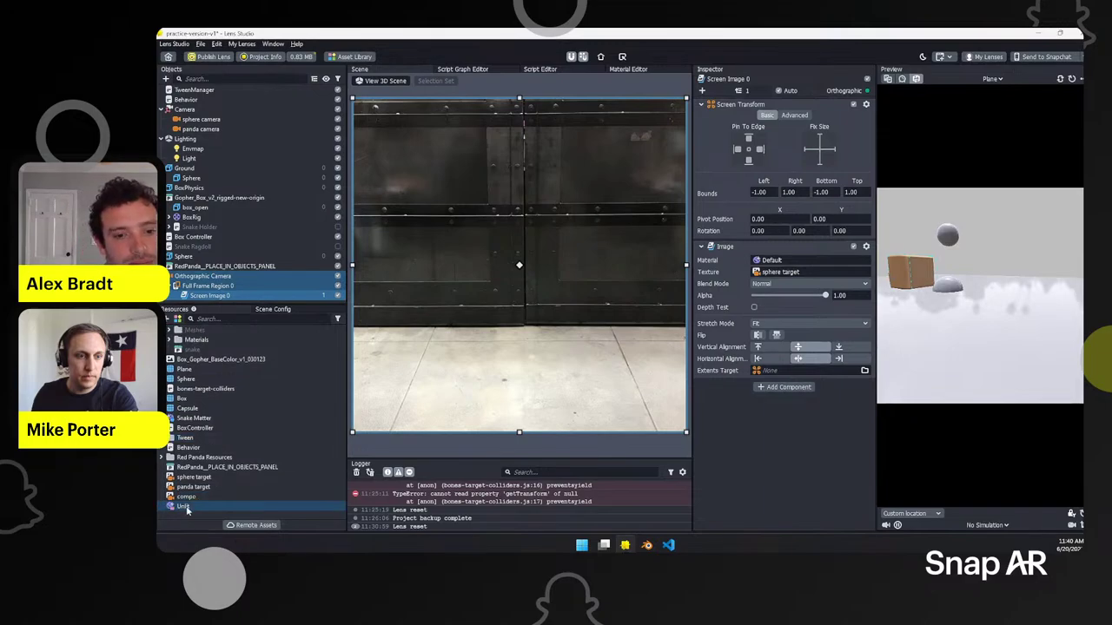
Step: Open the Unlit material in the graph editor and enlarge the node graph area
{"action": "left_click", "coordinate": [184, 507]}
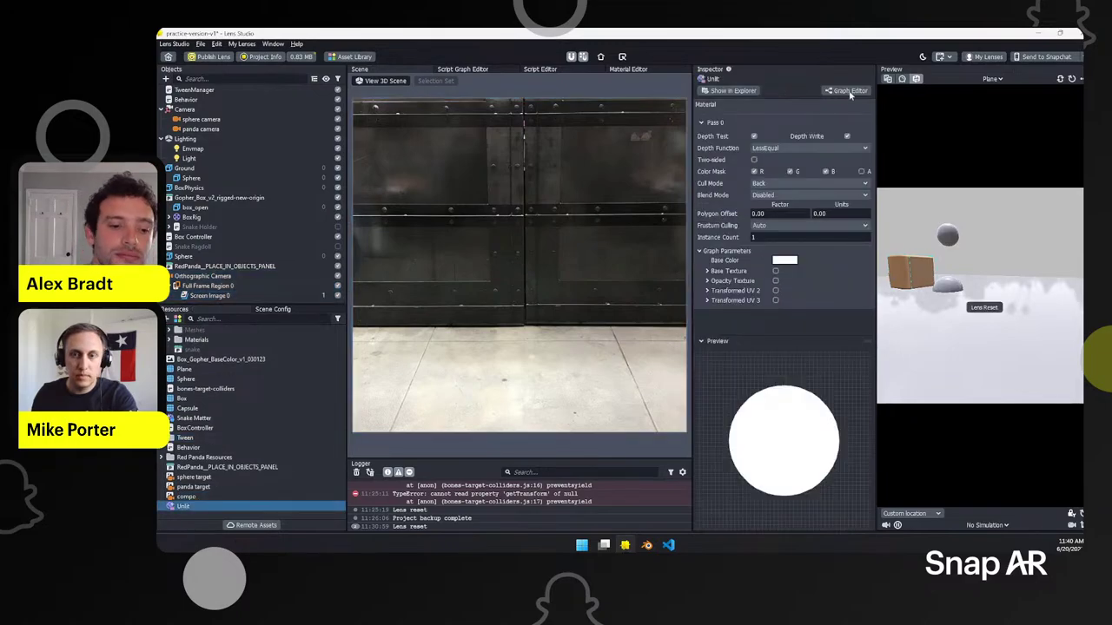
{"action": "left_click", "coordinate": [849, 92]}
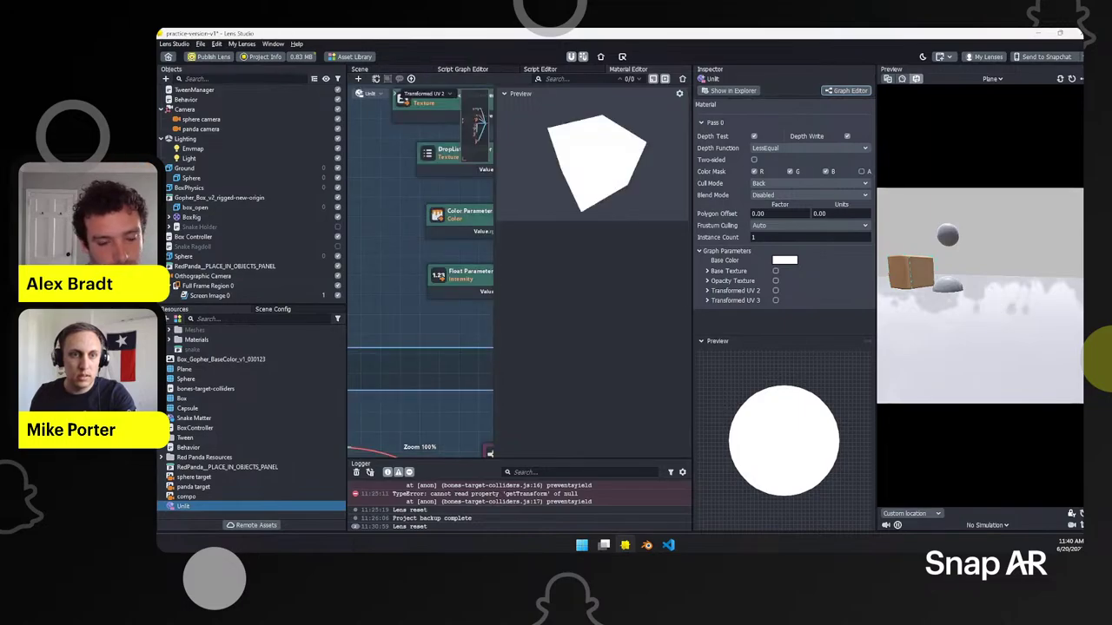
{"action": "left_click_drag", "start_coordinate": [342, 182], "coordinate": [284, 183]}
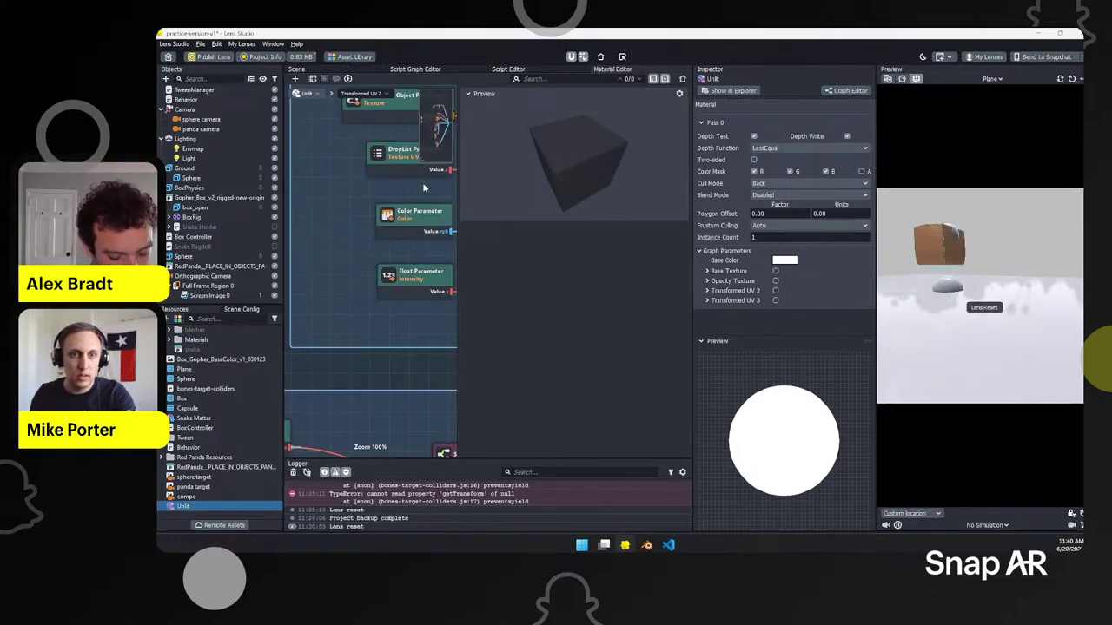
{"action": "left_click_drag", "start_coordinate": [469, 188], "coordinate": [481, 188]}
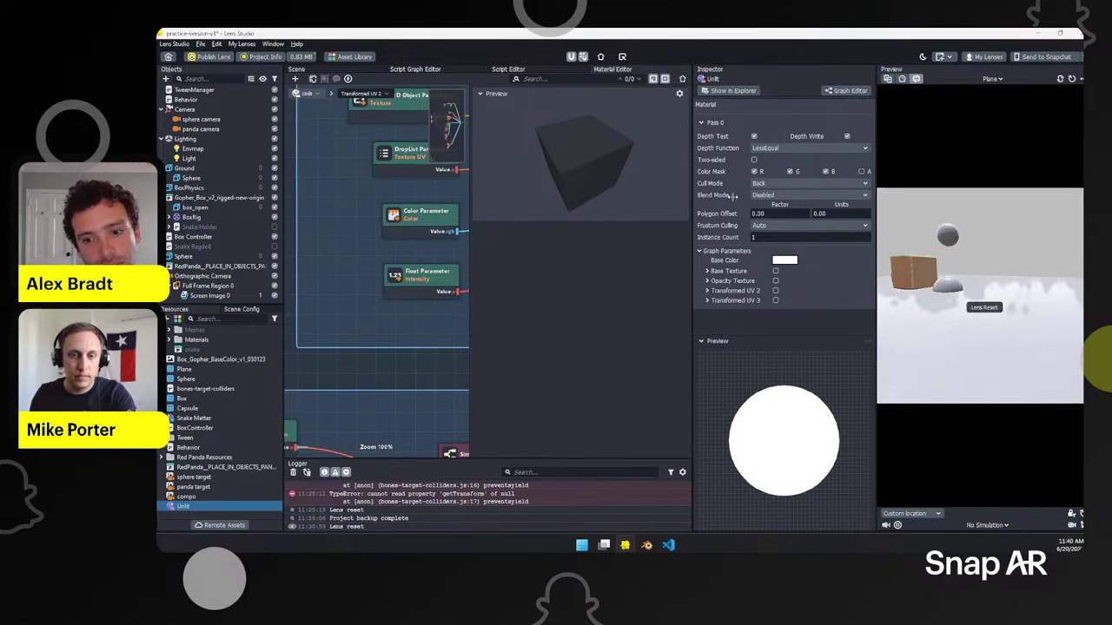
Step: Clear the Unlit material's default graph by selecting and deleting all of its deletable nodes and groups
{"action": "left_click_drag", "start_coordinate": [733, 196], "coordinate": [690, 196]}
{"action": "scroll", "coordinate": [497, 196], "scroll_direction": "down", "scroll_amount": 10}
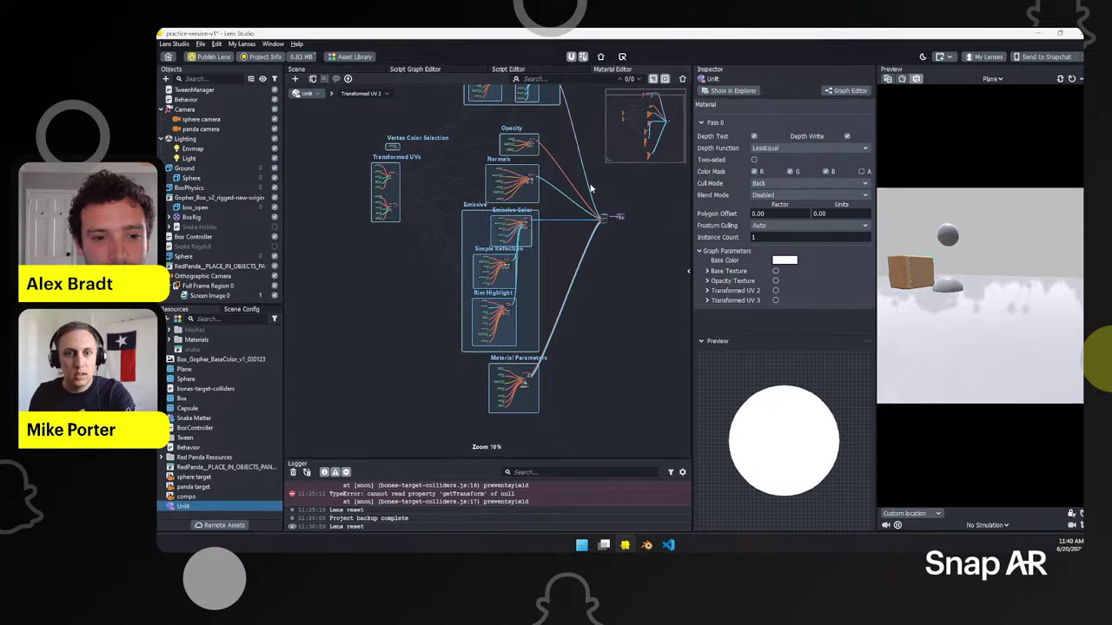
{"action": "key", "text": "ctrl+a"}
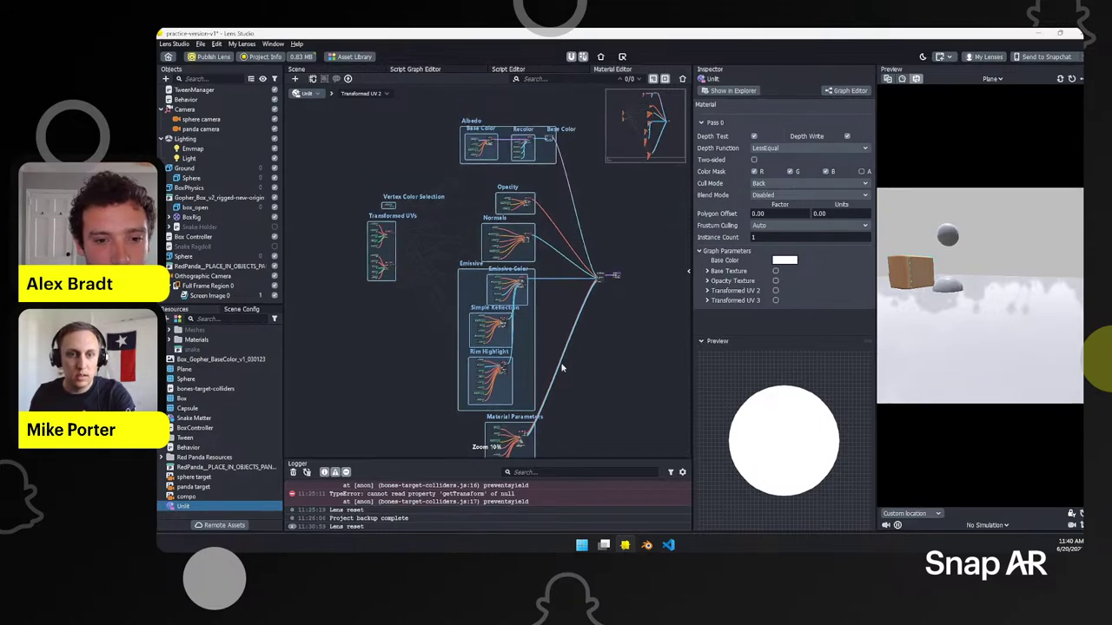
{"action": "left_click_drag", "start_coordinate": [565, 321], "coordinate": [568, 380]}
{"action": "left_click", "coordinate": [590, 378]}
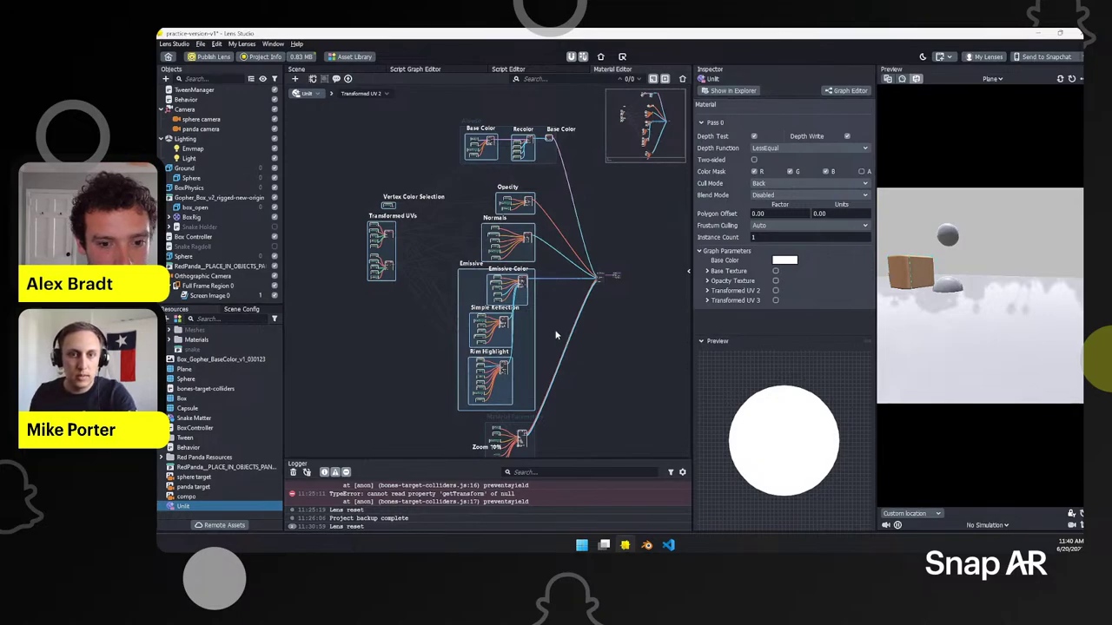
{"action": "key", "text": "ctrl+a"}
{"action": "key", "text": "Delete"}
{"action": "left_click_drag", "start_coordinate": [590, 354], "coordinate": [583, 309]}
{"action": "scroll", "coordinate": [565, 306], "scroll_direction": "up", "scroll_amount": 3}
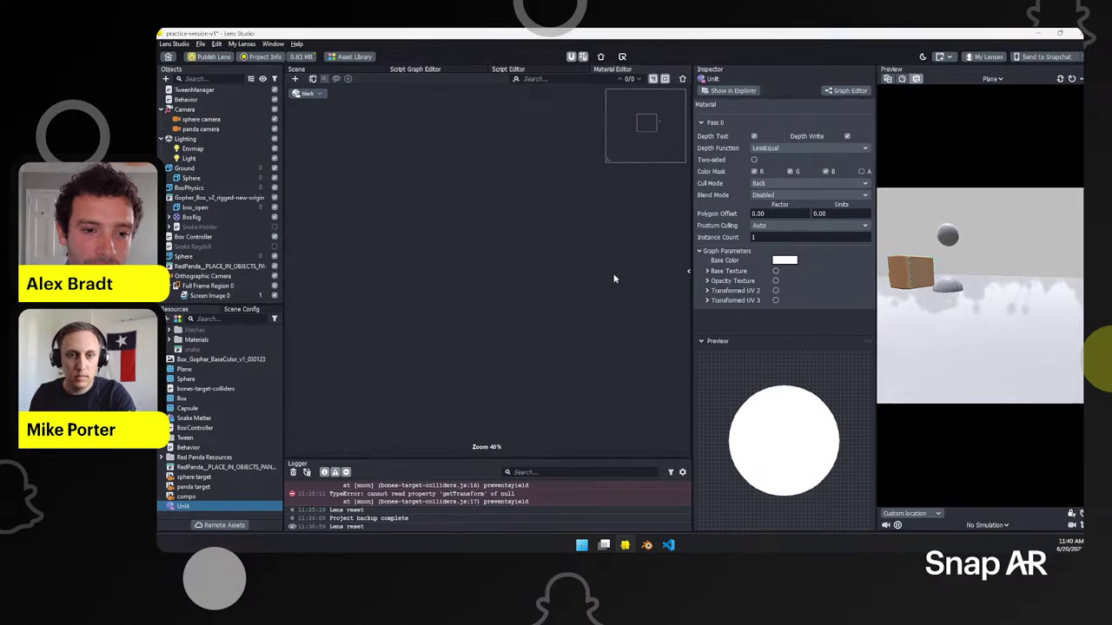
Step: Delete the PBR (Lighting) node that feeds the Shader node's color input
{"action": "scroll", "coordinate": [523, 351], "scroll_direction": "up", "scroll_amount": 1}
{"action": "left_click_drag", "start_coordinate": [422, 215], "coordinate": [544, 364]}
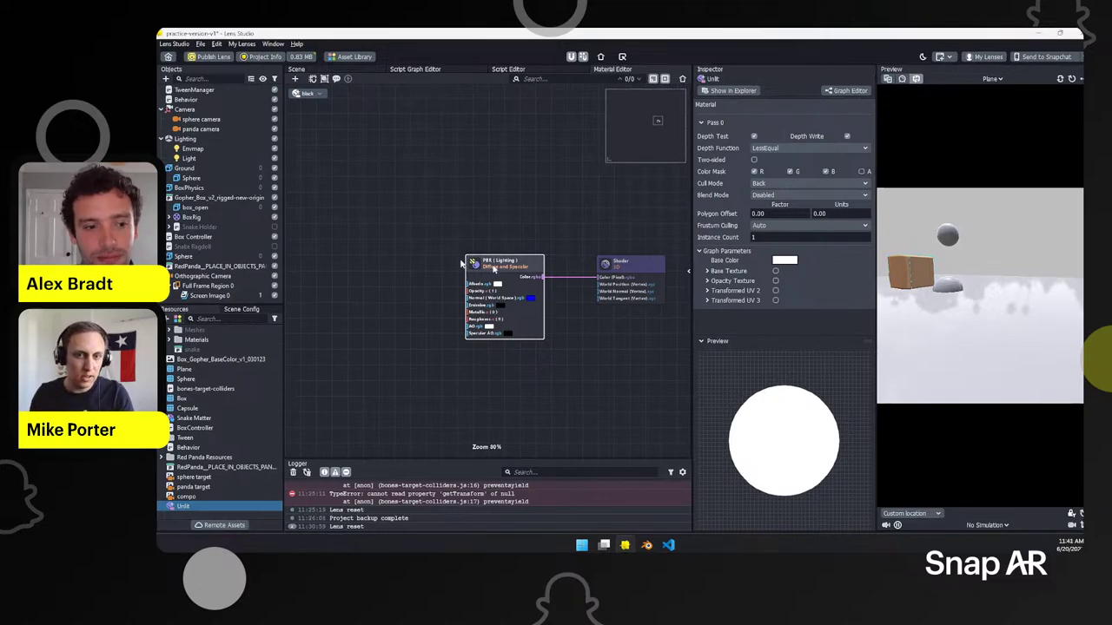
{"action": "key", "text": "Delete"}
{"action": "scroll", "coordinate": [449, 252], "scroll_direction": "up", "scroll_amount": 2}
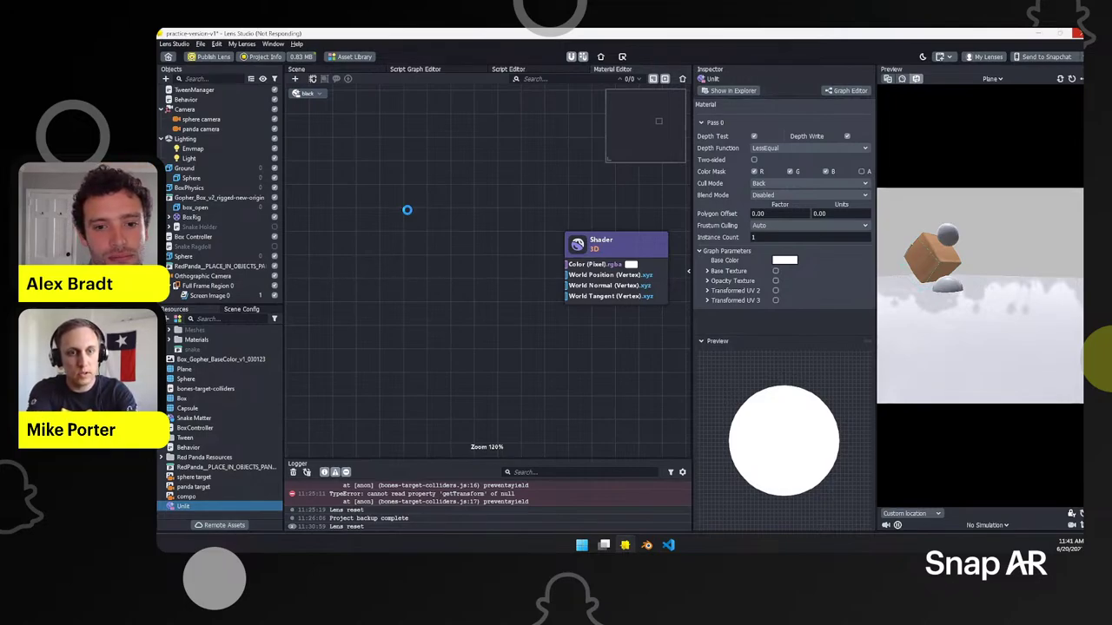
Step: Add a Texture 2D Parameter node to the graph and place a duplicate of it just below
{"action": "right_click", "coordinate": [407, 211]}
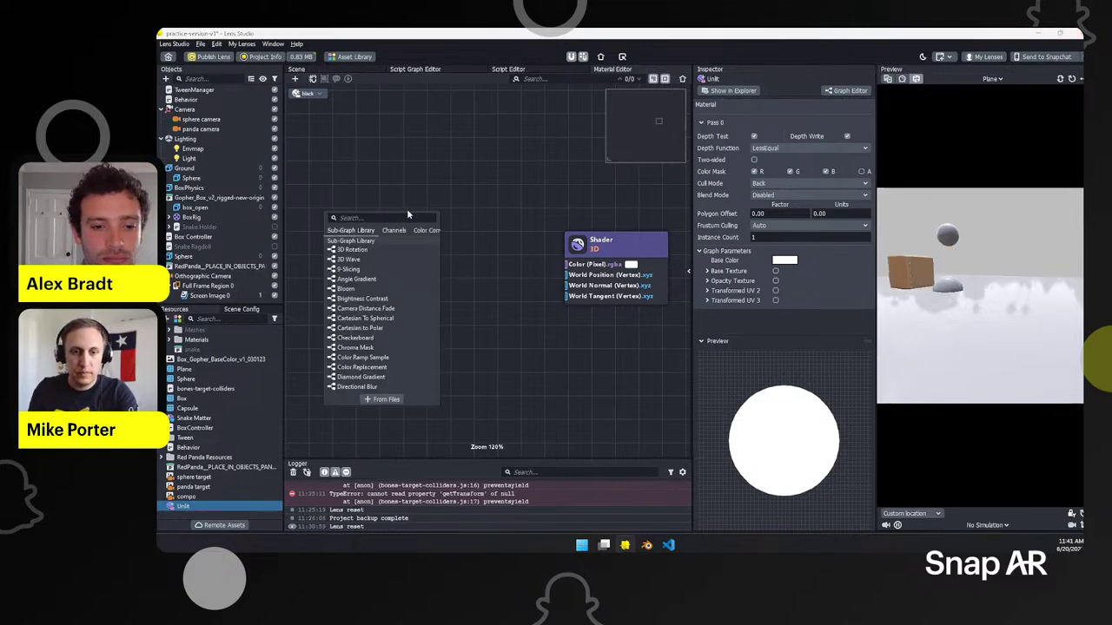
{"action": "type", "text": "tex"}
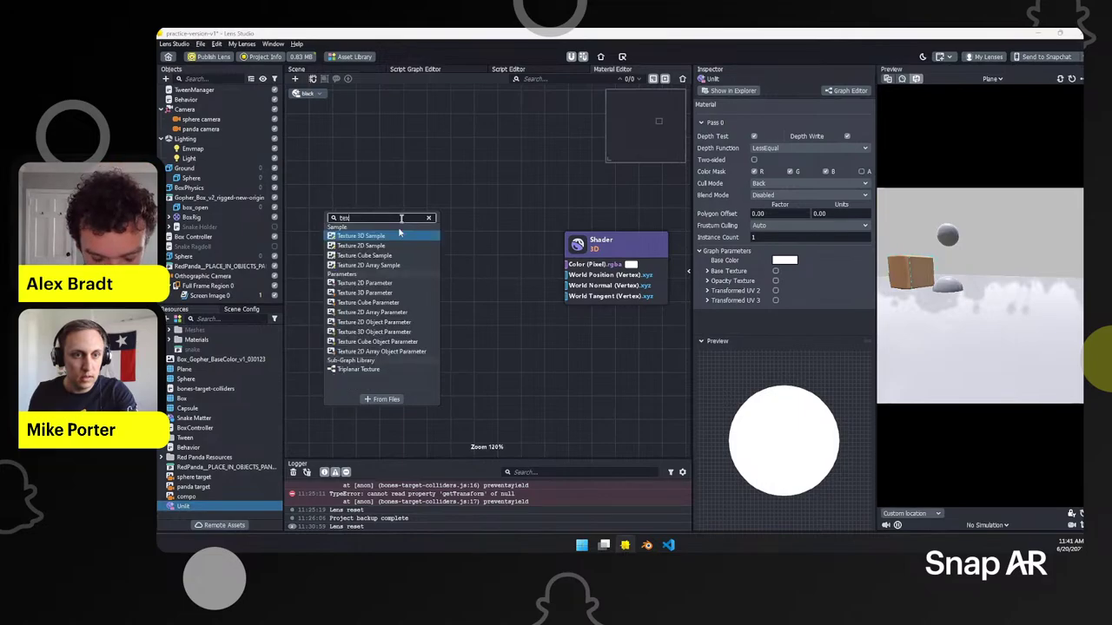
{"action": "left_click", "coordinate": [368, 289]}
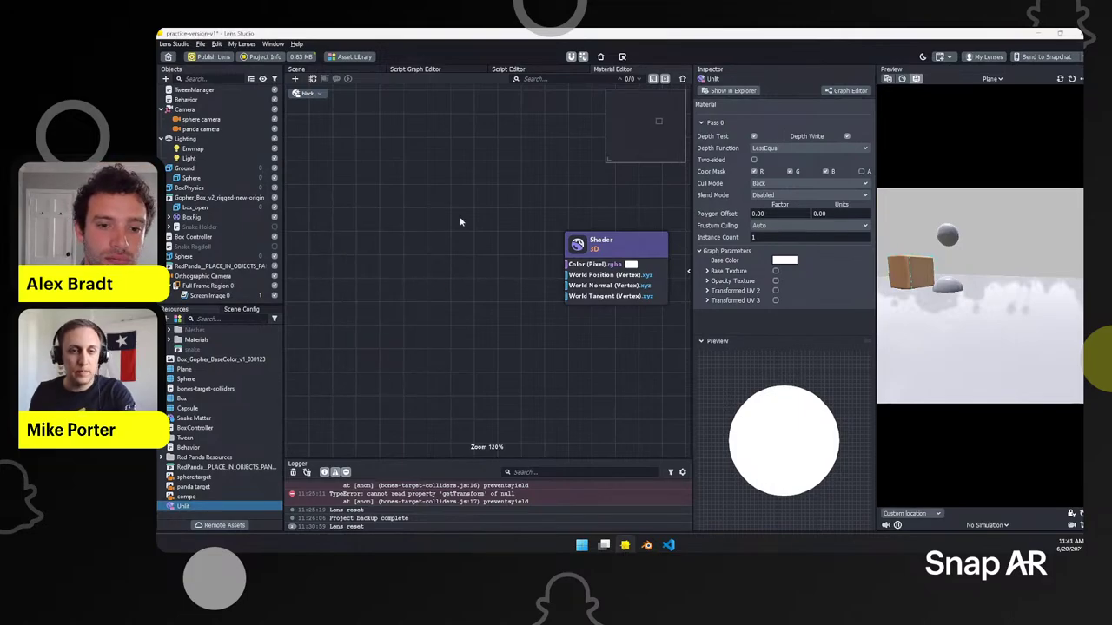
{"action": "left_click_drag", "start_coordinate": [461, 220], "coordinate": [418, 195]}
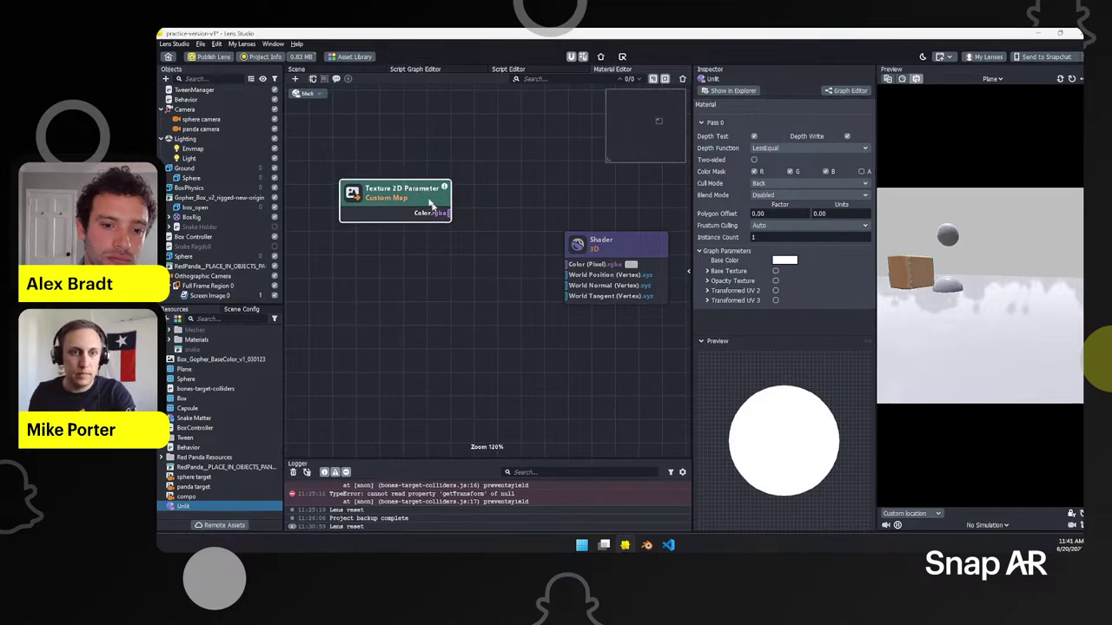
{"action": "key", "text": "ctrl+d"}
{"action": "left_click_drag", "start_coordinate": [495, 216], "coordinate": [416, 249]}
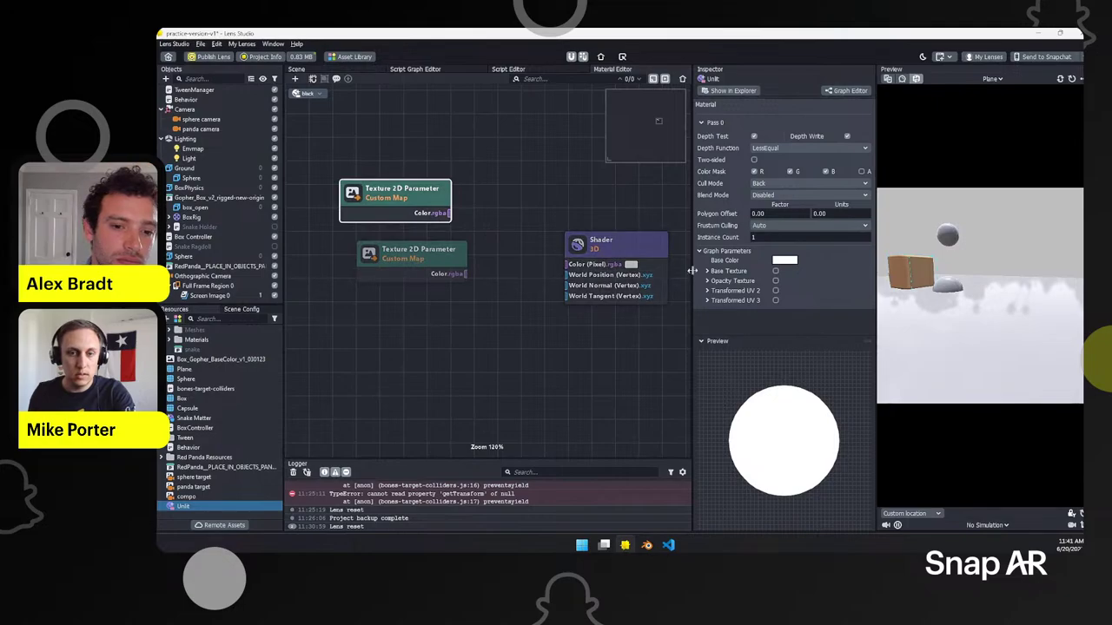
Step: Title the upper Texture 2D Parameter sphere and the lower one panda
{"action": "left_click_drag", "start_coordinate": [692, 271], "coordinate": [558, 265]}
{"action": "left_click", "coordinate": [643, 253]}
{"action": "triple_click", "coordinate": [643, 253]}
{"action": "type", "text": "sphere"}
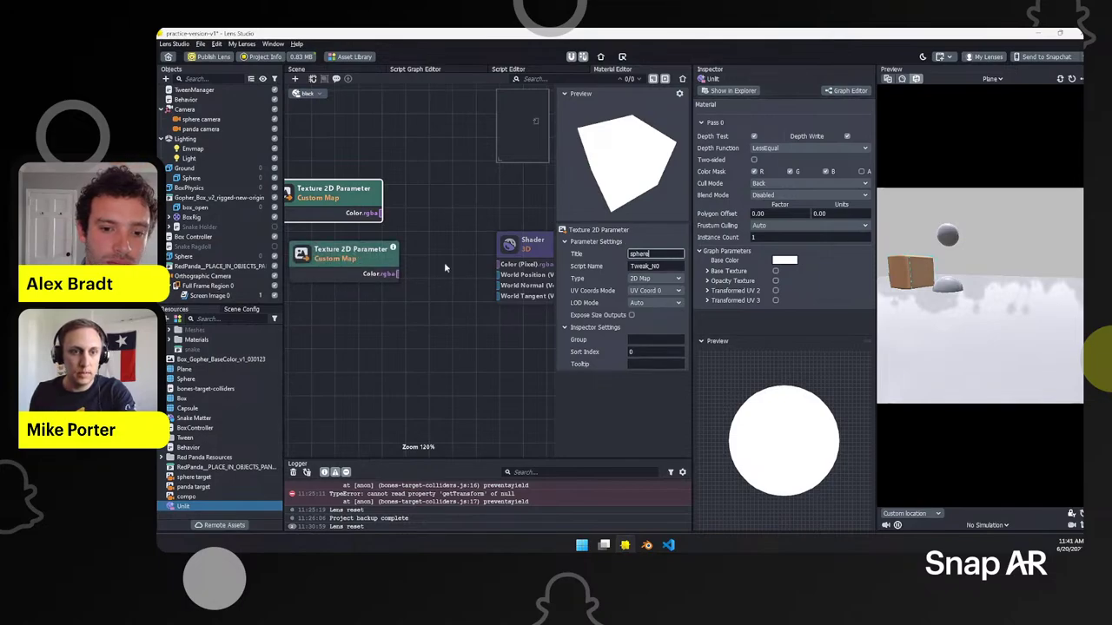
{"action": "left_click", "coordinate": [352, 251]}
{"action": "triple_click", "coordinate": [660, 252]}
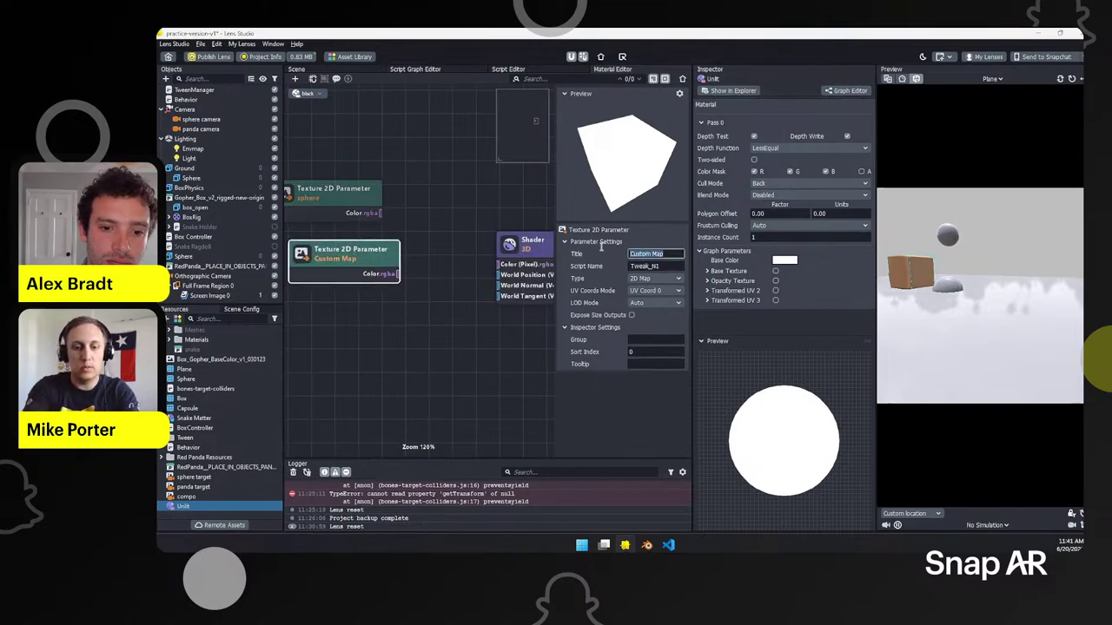
{"action": "type", "text": "panda"}
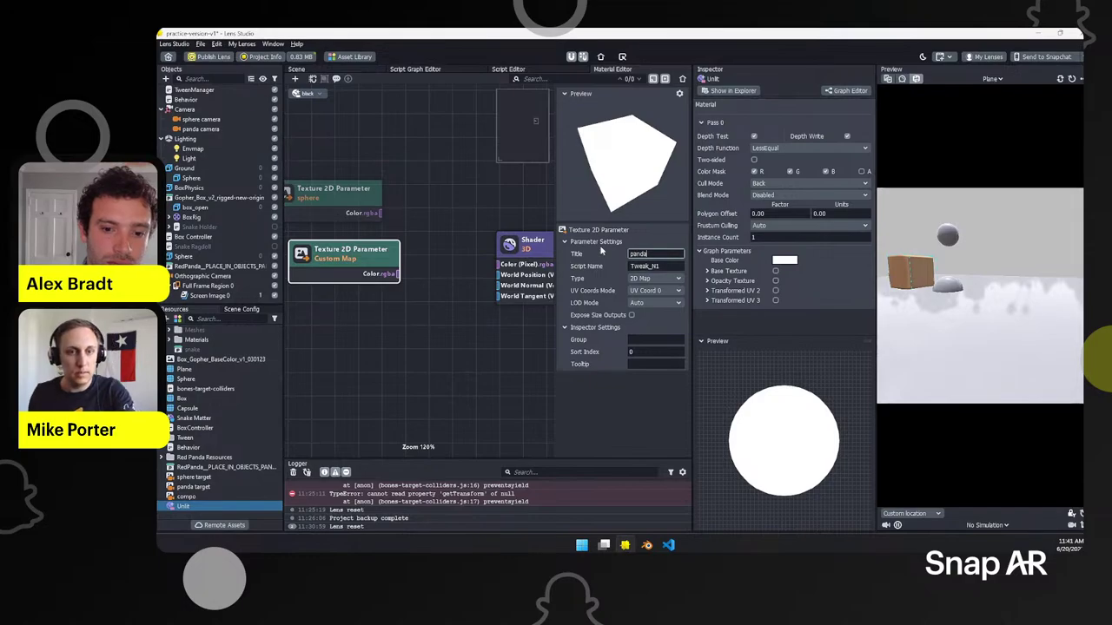
Step: Add a Mix node with the sphere texture color connected to input A and the panda color to input B
{"action": "left_click_drag", "start_coordinate": [379, 213], "coordinate": [448, 190]}
{"action": "type", "text": "mix"}
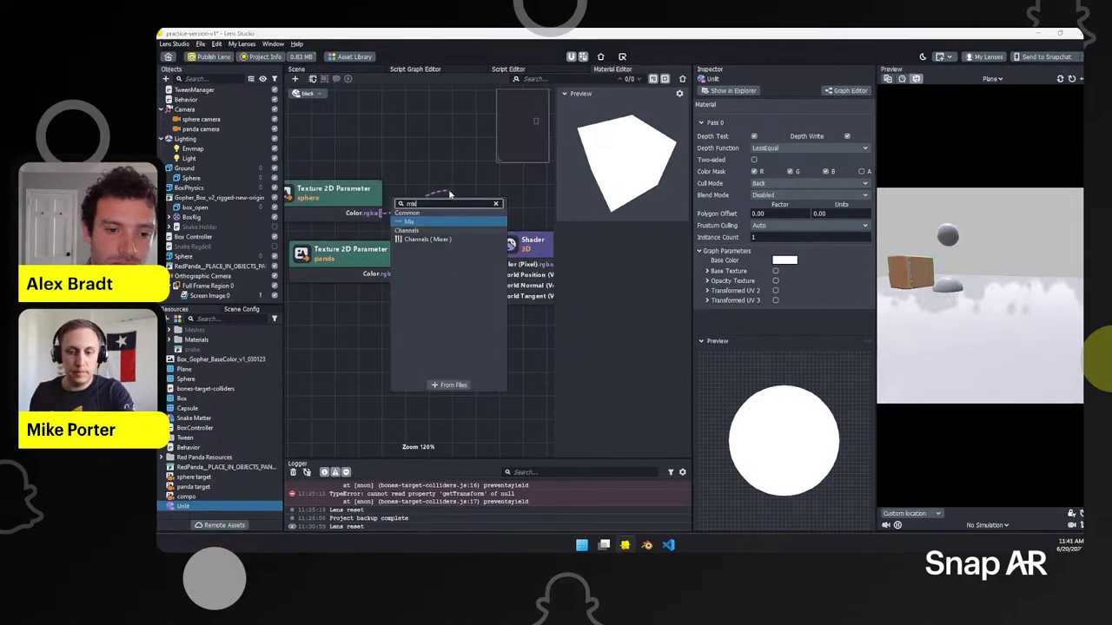
{"action": "key", "text": "Escape"}
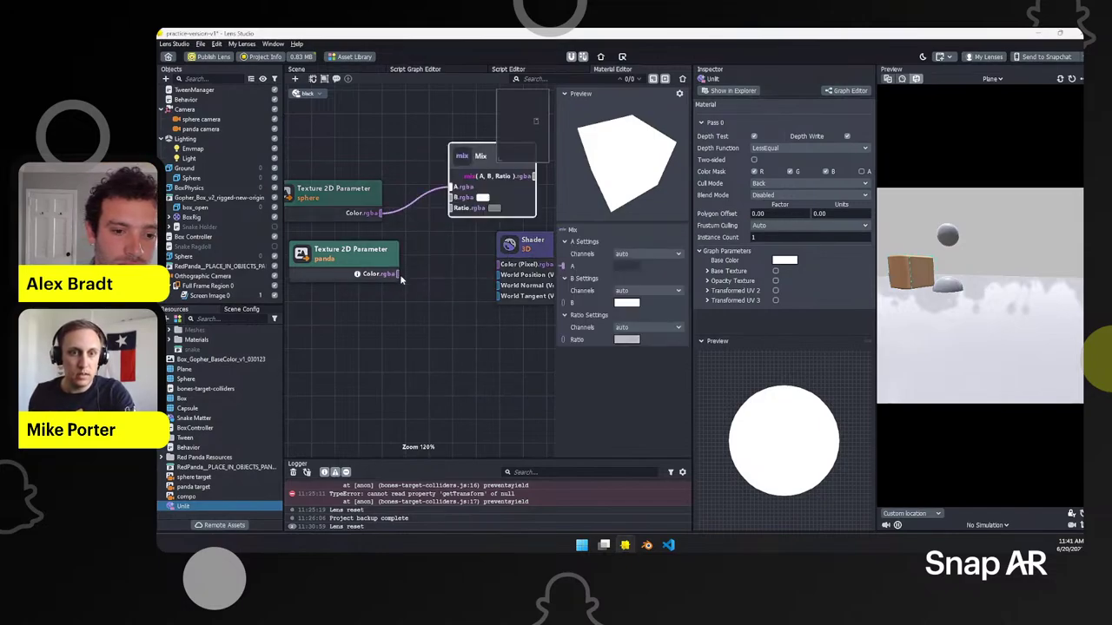
{"action": "left_click_drag", "start_coordinate": [438, 201], "coordinate": [450, 197]}
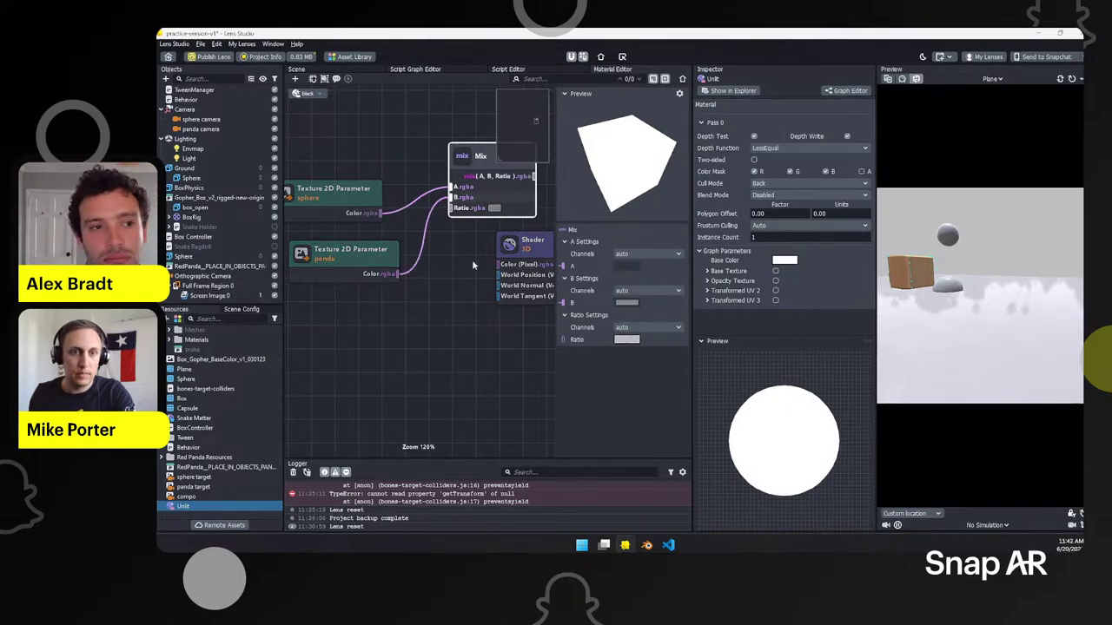
Step: Reposition the Shader node beside the Mix node and connect the Mix output to its Color (Pixel) input
{"action": "left_click", "coordinate": [433, 274]}
{"action": "left_click_drag", "start_coordinate": [432, 274], "coordinate": [511, 237]}
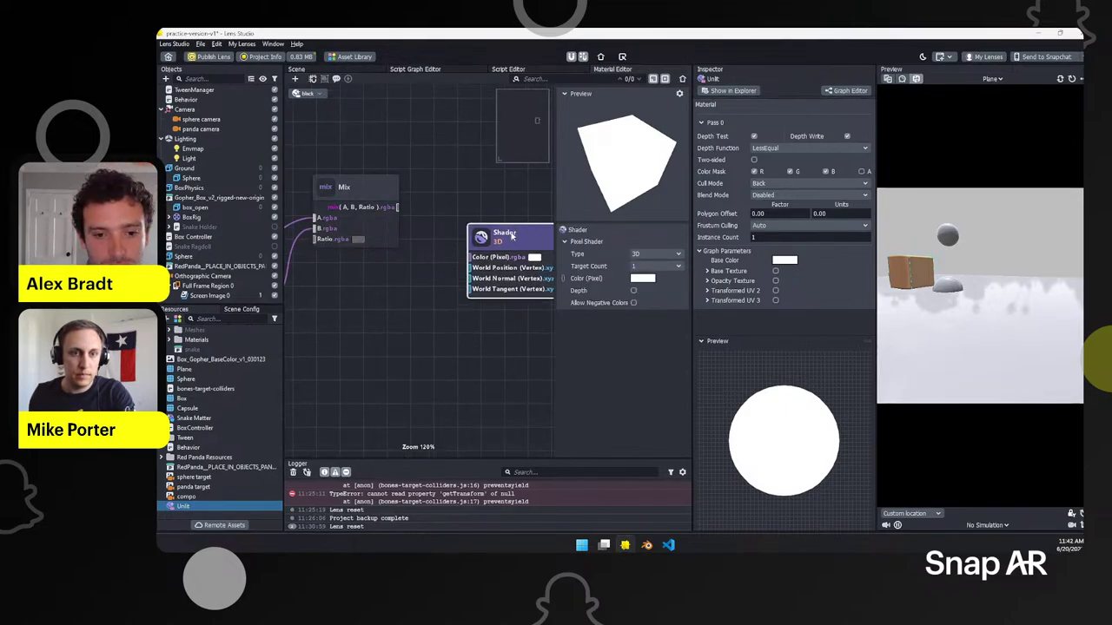
{"action": "left_click_drag", "start_coordinate": [398, 207], "coordinate": [470, 257]}
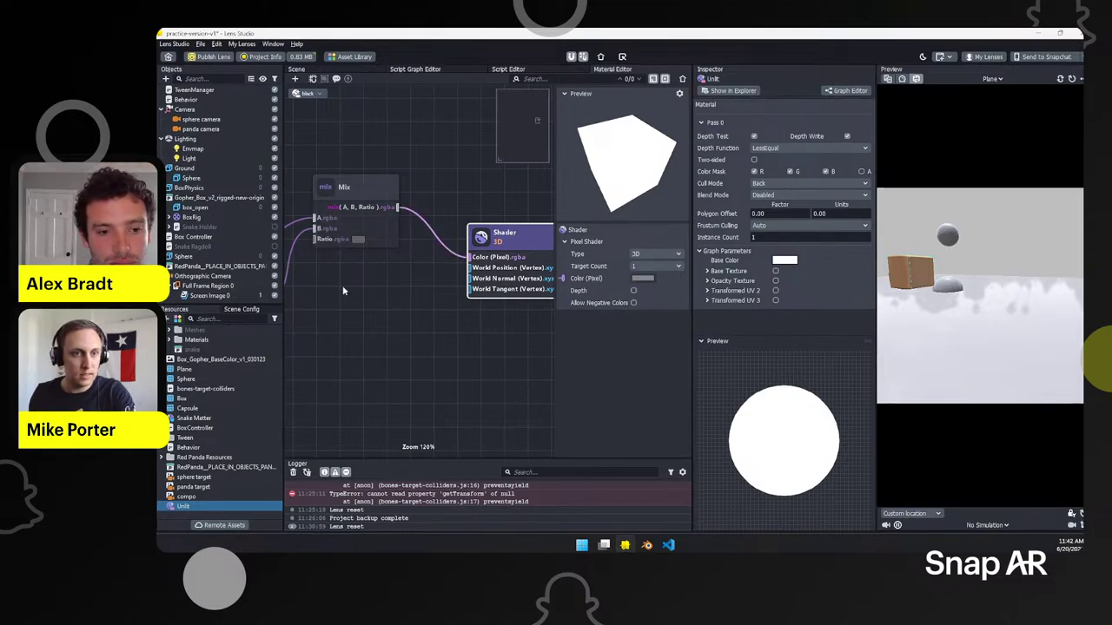
Step: Move the sphere and panda texture nodes higher in the graph to free space beneath them
{"action": "middle_click_drag", "start_coordinate": [343, 291], "coordinate": [462, 282]}
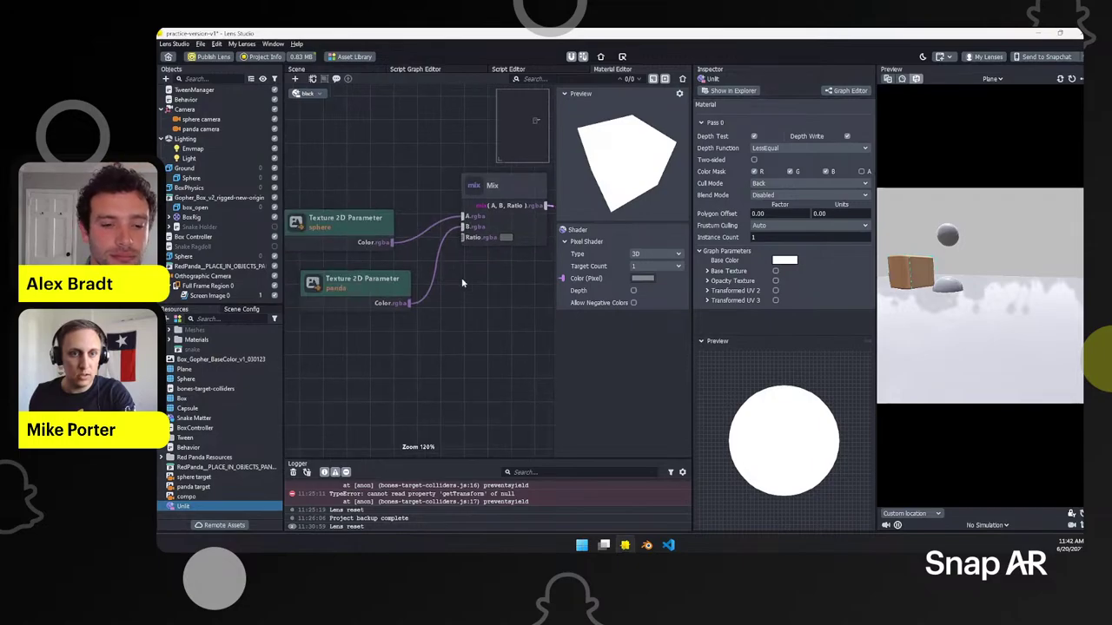
{"action": "left_click_drag", "start_coordinate": [344, 231], "coordinate": [334, 140]}
{"action": "left_click", "coordinate": [372, 303]}
{"action": "left_click_drag", "start_coordinate": [372, 304], "coordinate": [316, 198]}
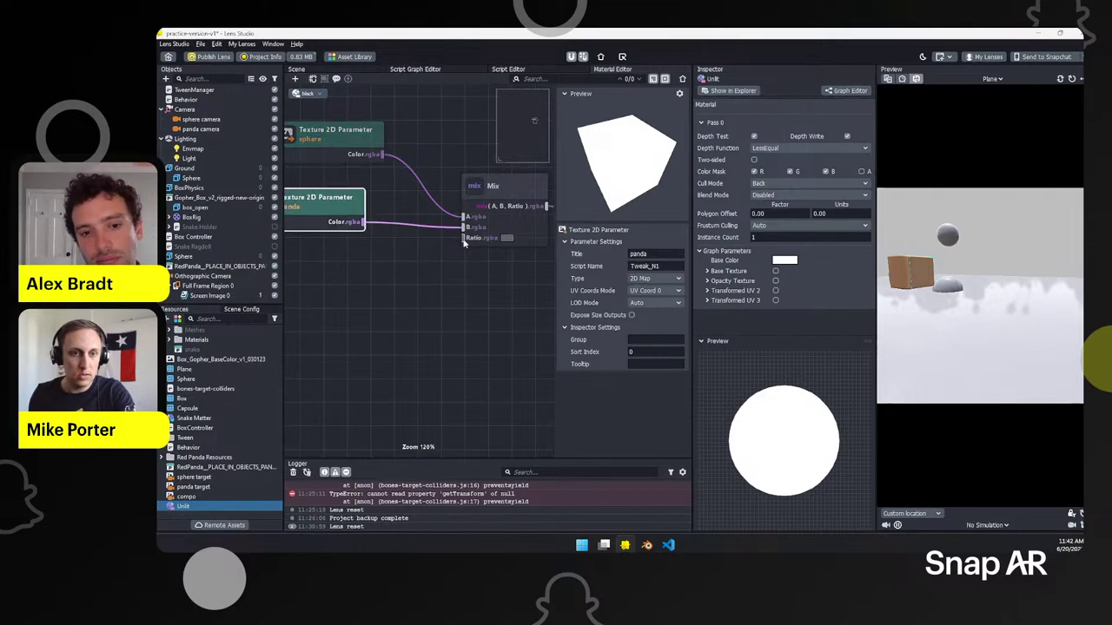
Step: Add a Float Parameter node below the panda texture and connect its value to the Mix node's Ratio input
{"action": "left_click", "coordinate": [335, 276]}
{"action": "right_click", "coordinate": [333, 280]}
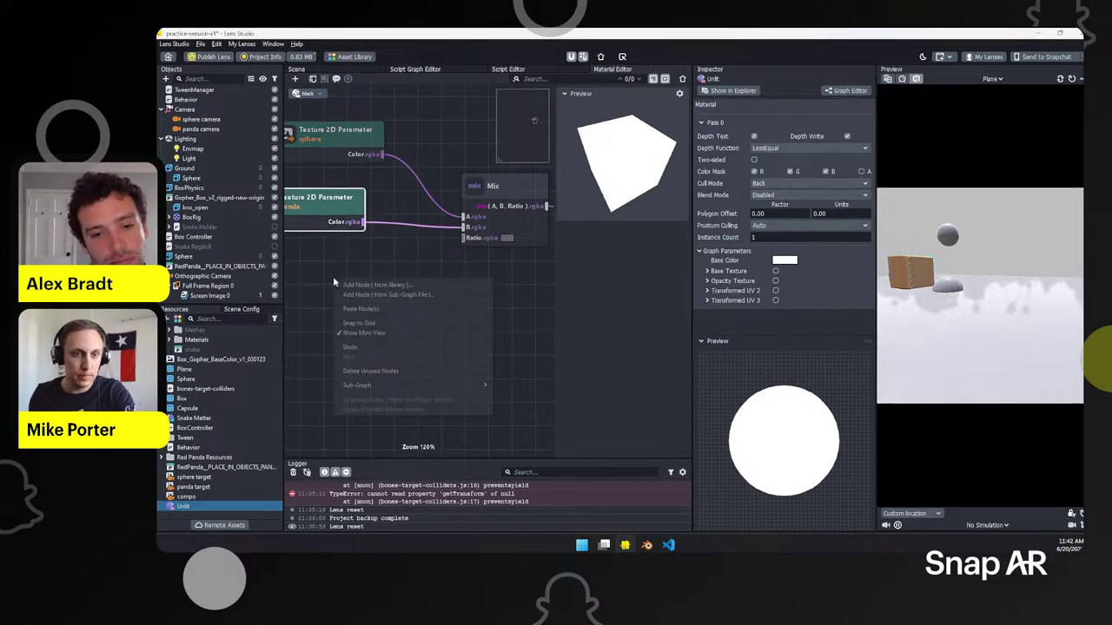
{"action": "left_click", "coordinate": [352, 284]}
{"action": "type", "text": "float"}
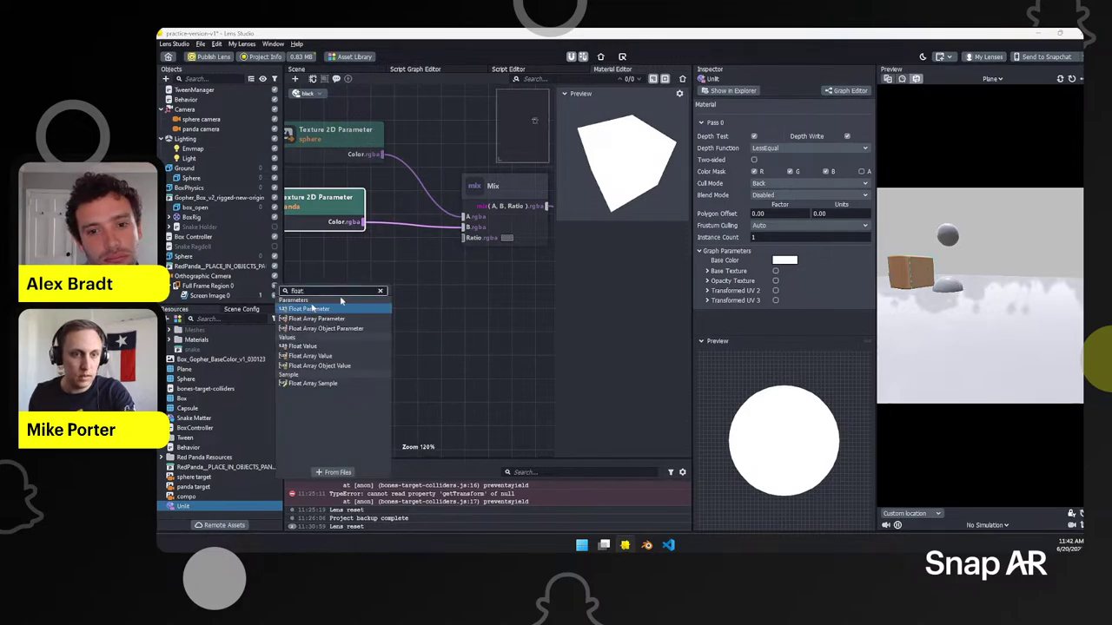
{"action": "left_click", "coordinate": [307, 310]}
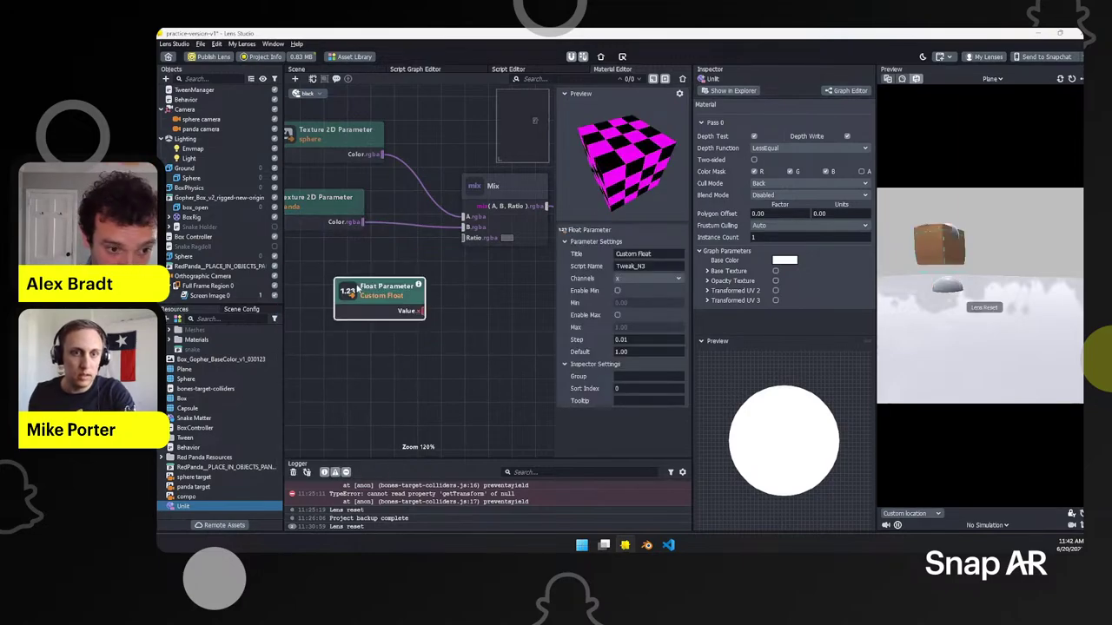
{"action": "left_click_drag", "start_coordinate": [422, 310], "coordinate": [467, 238]}
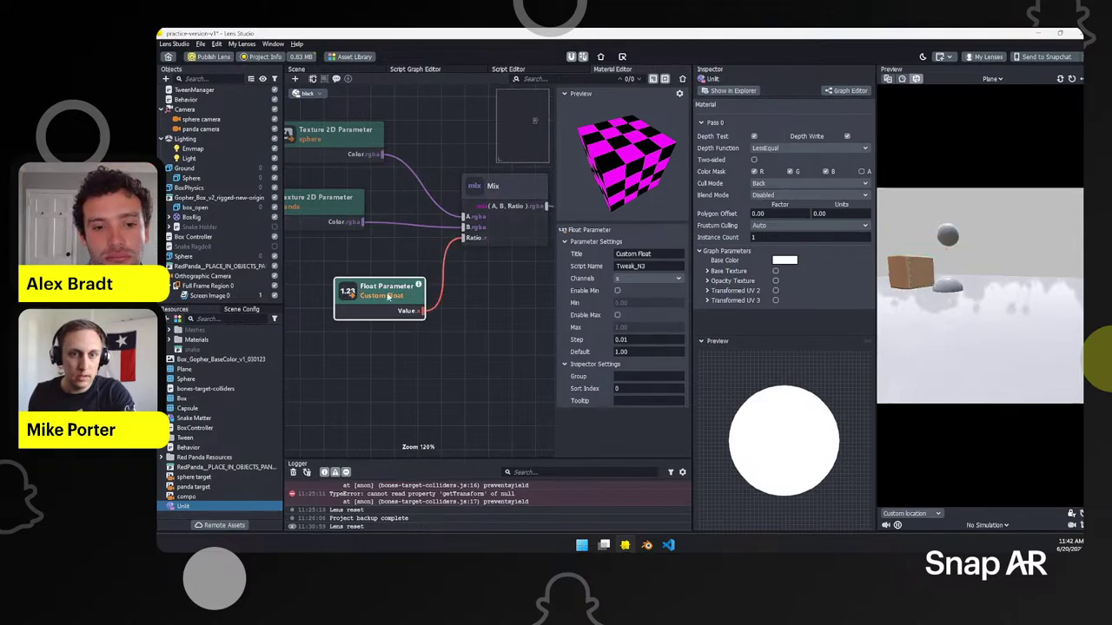
Step: Title the Float Parameter mix and try to set its script name to mix as well
{"action": "left_click", "coordinate": [647, 253]}
{"action": "left_click_drag", "start_coordinate": [676, 252], "coordinate": [613, 253]}
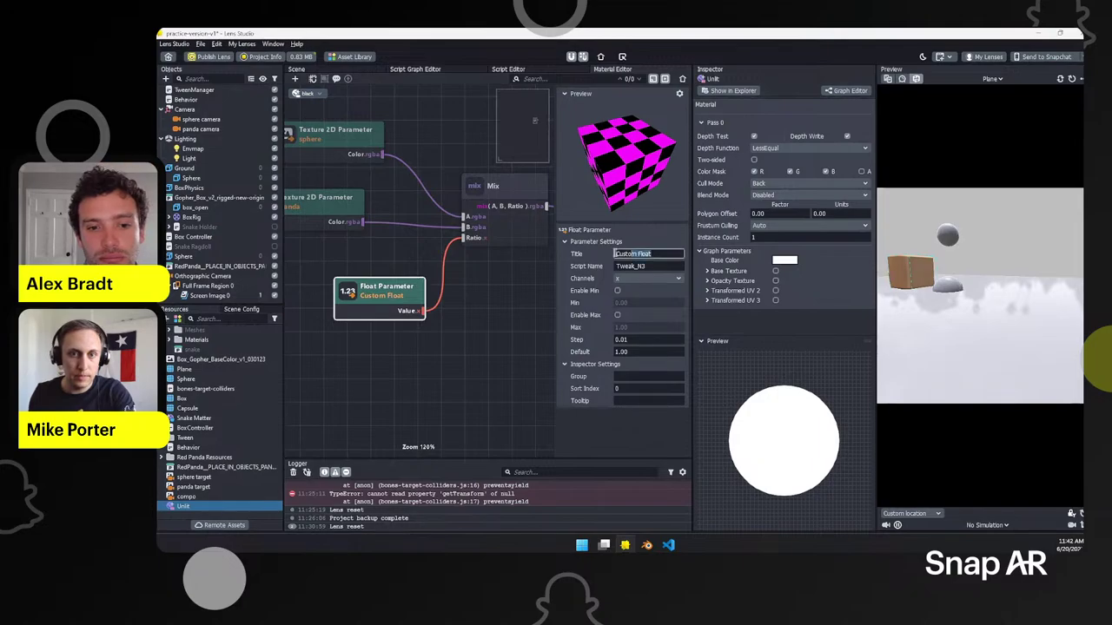
{"action": "type", "text": "mix"}
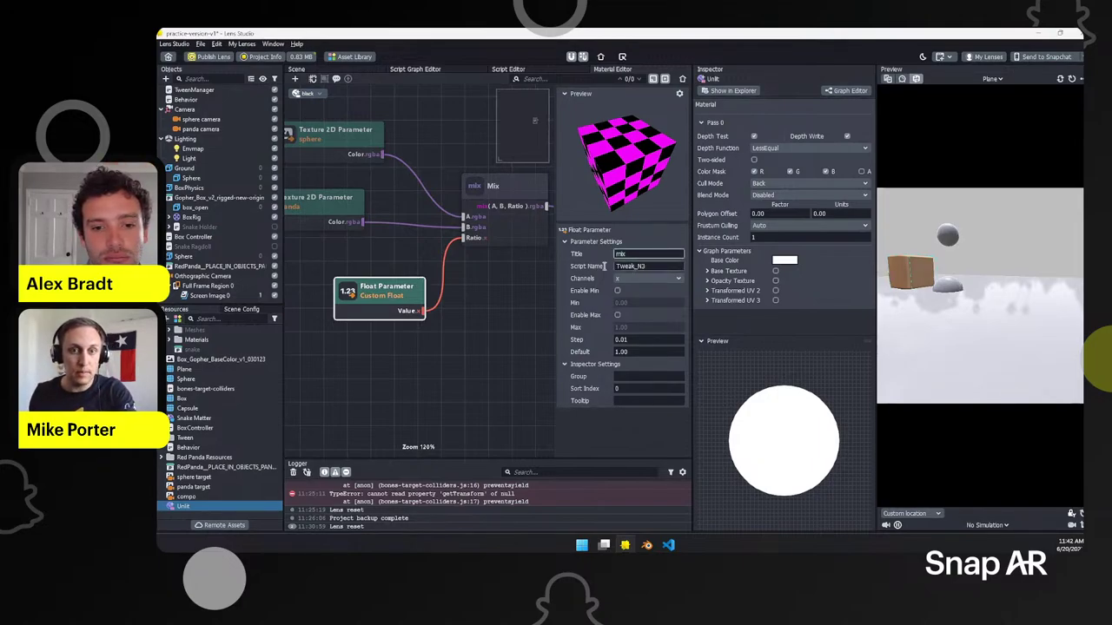
{"action": "left_click", "coordinate": [647, 266]}
{"action": "double_click", "coordinate": [647, 266]}
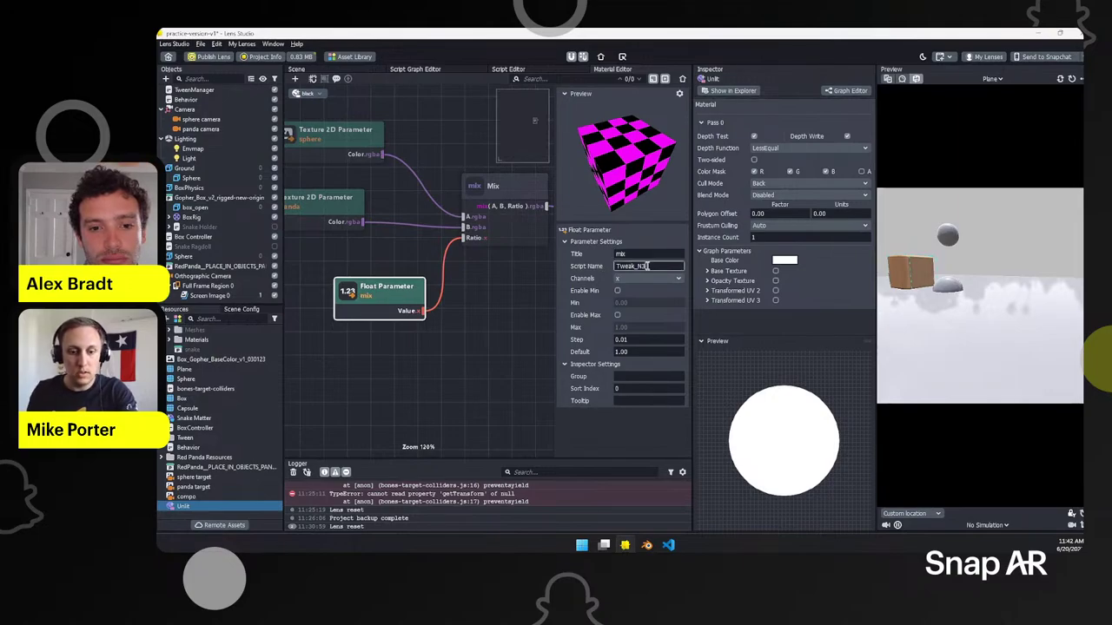
{"action": "type", "text": "mix"}
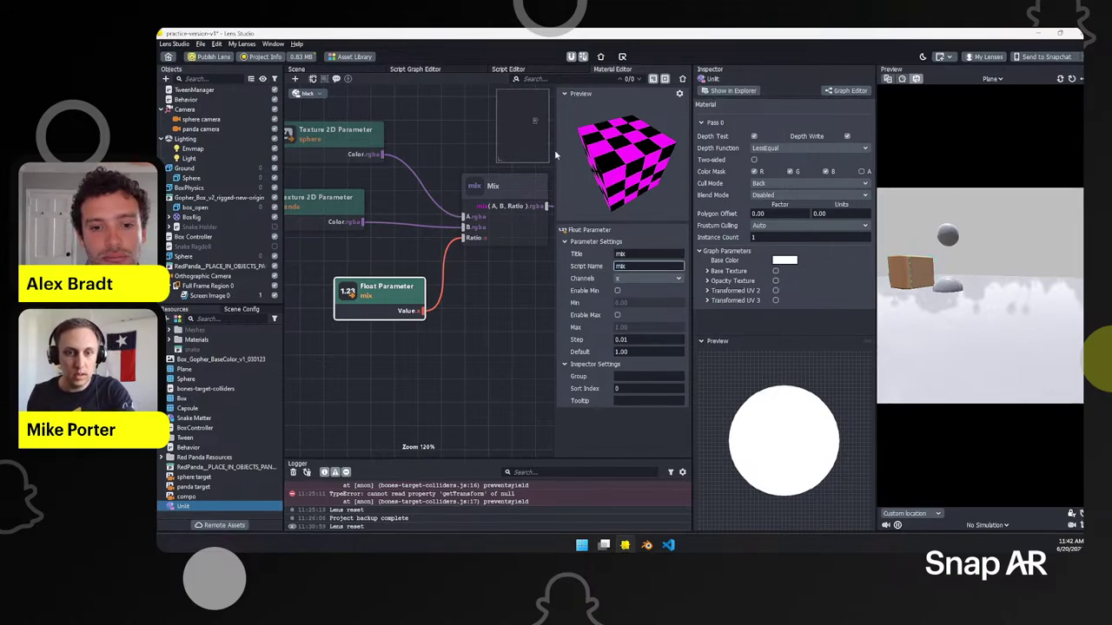
Step: Enable the mix parameter's minimum limit of 0.00 and maximum limit of 1.00
{"action": "left_click", "coordinate": [616, 292]}
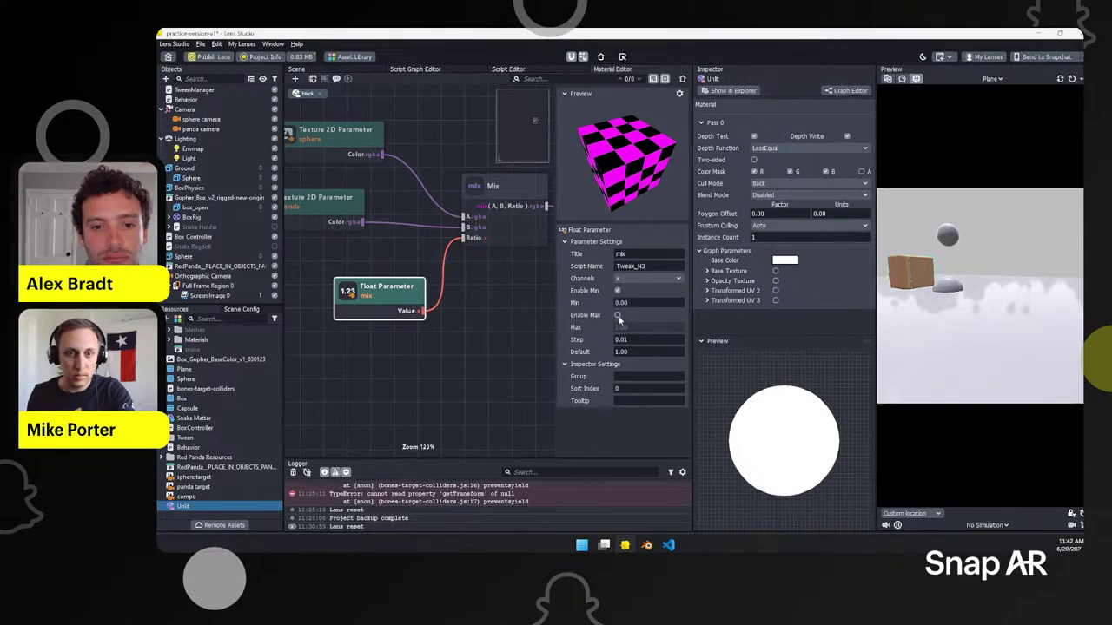
{"action": "left_click", "coordinate": [618, 315]}
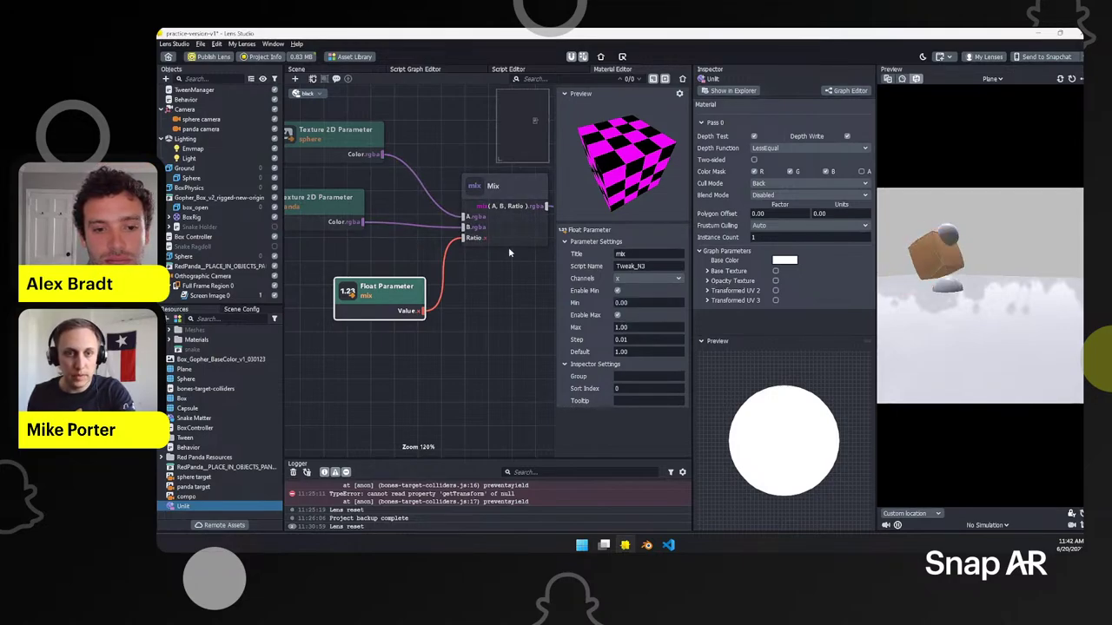
{"action": "middle_click_drag", "start_coordinate": [485, 290], "coordinate": [444, 301]}
Step: Replace the Default material on Screen Image 0 with the Unlit material
{"action": "left_click", "coordinate": [208, 296]}
{"action": "left_click", "coordinate": [204, 276], "text": "shift"}
{"action": "left_click", "coordinate": [209, 295]}
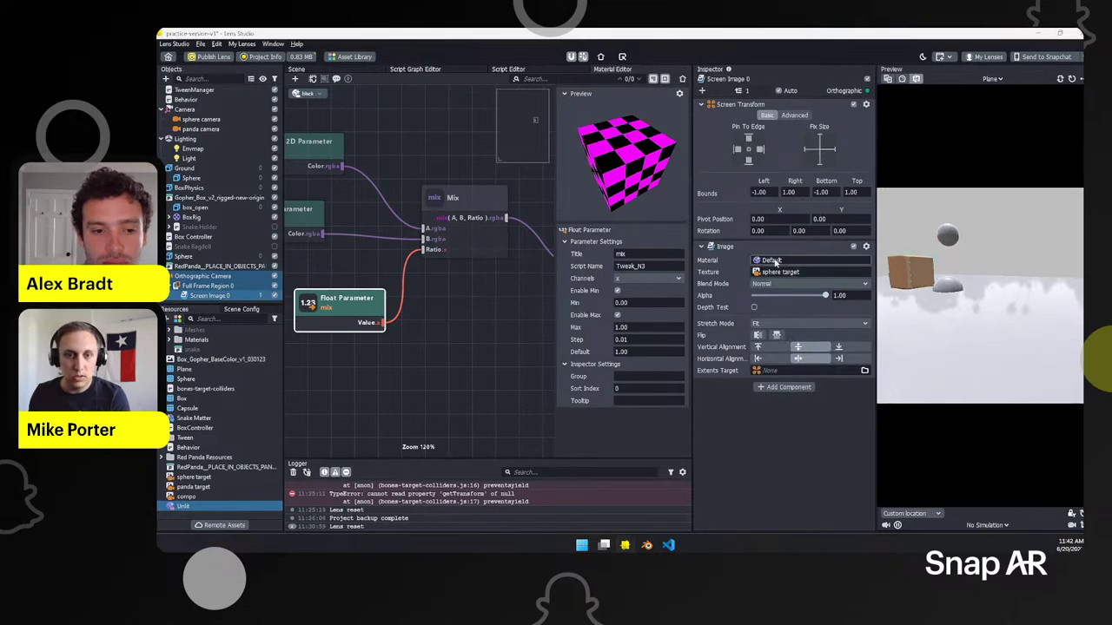
{"action": "left_click", "coordinate": [773, 260]}
{"action": "left_click", "coordinate": [577, 232]}
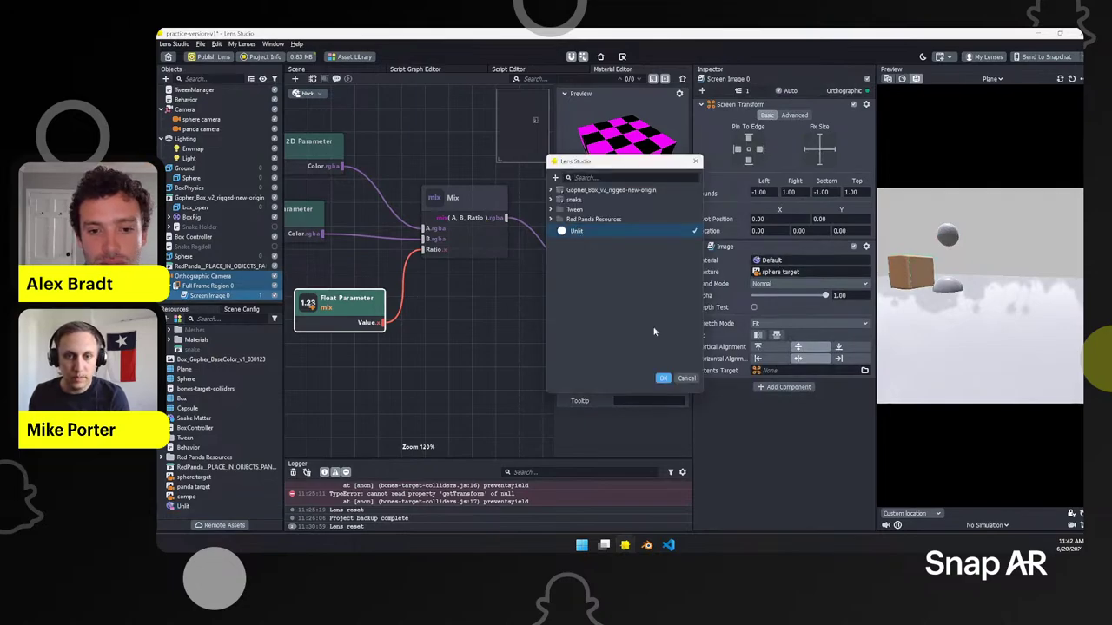
{"action": "left_click", "coordinate": [662, 378]}
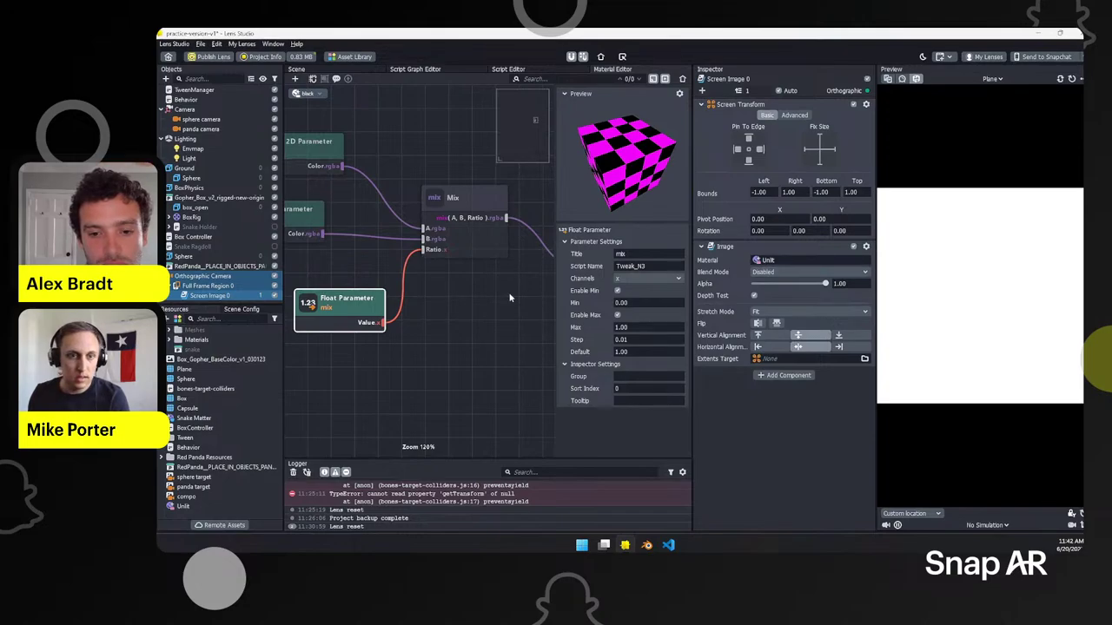
{"action": "key", "text": "f"}
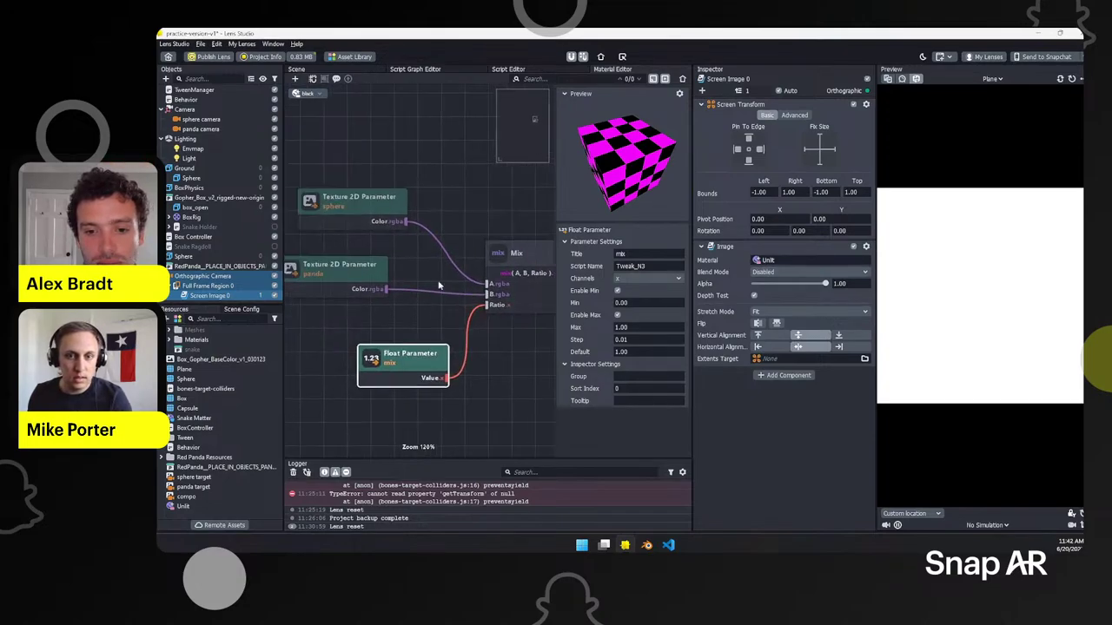
Step: Select the Unlit material to show its settings and bring up the choice of material graphs
{"action": "left_click", "coordinate": [439, 286]}
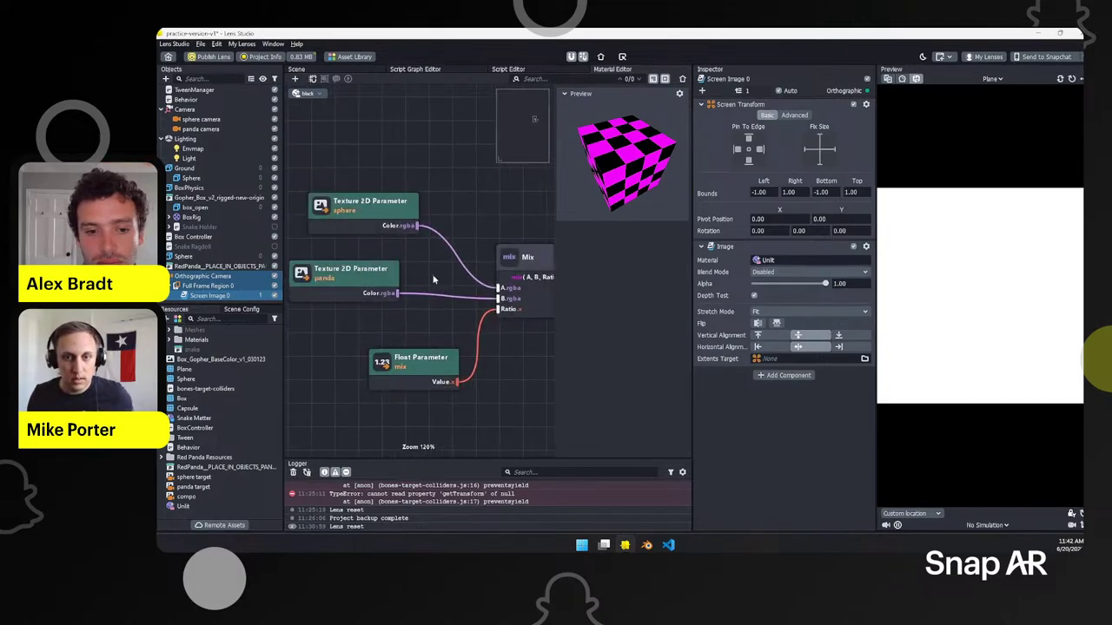
{"action": "left_click", "coordinate": [184, 506]}
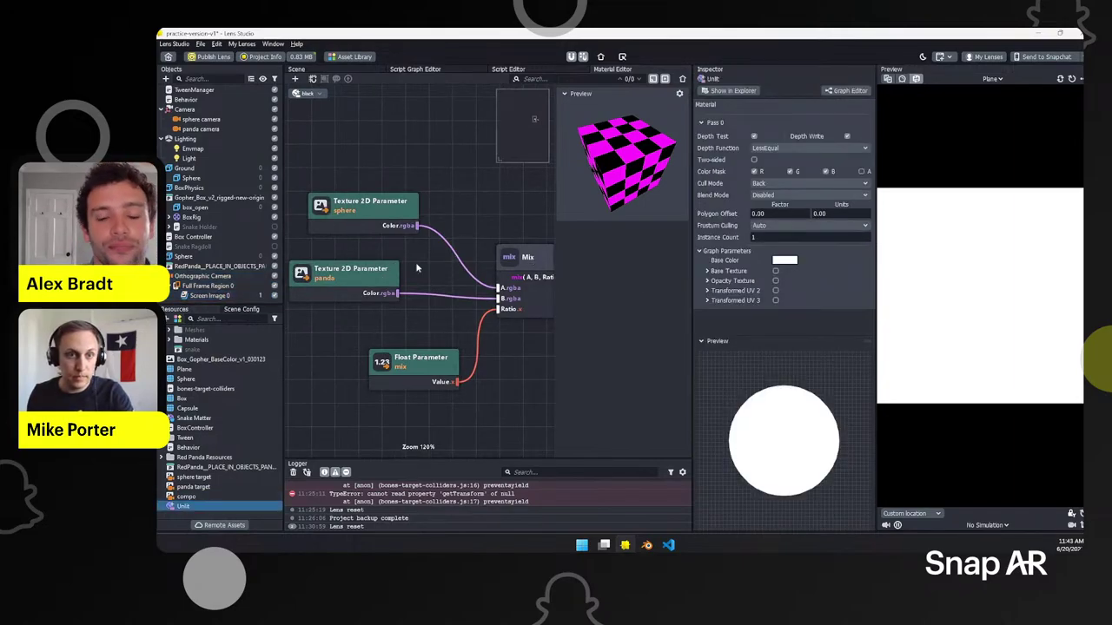
{"action": "left_click", "coordinate": [316, 95]}
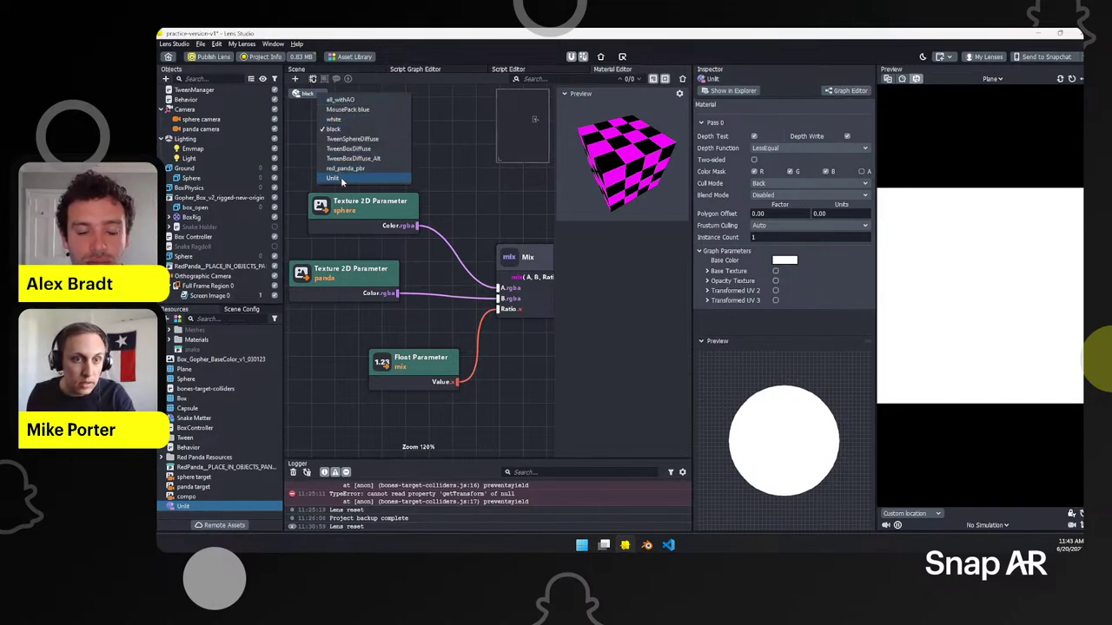
Step: Try to copy the black material's entire node graph, including its Shader node
{"action": "scroll", "coordinate": [331, 158], "scroll_direction": "down", "scroll_amount": 3}
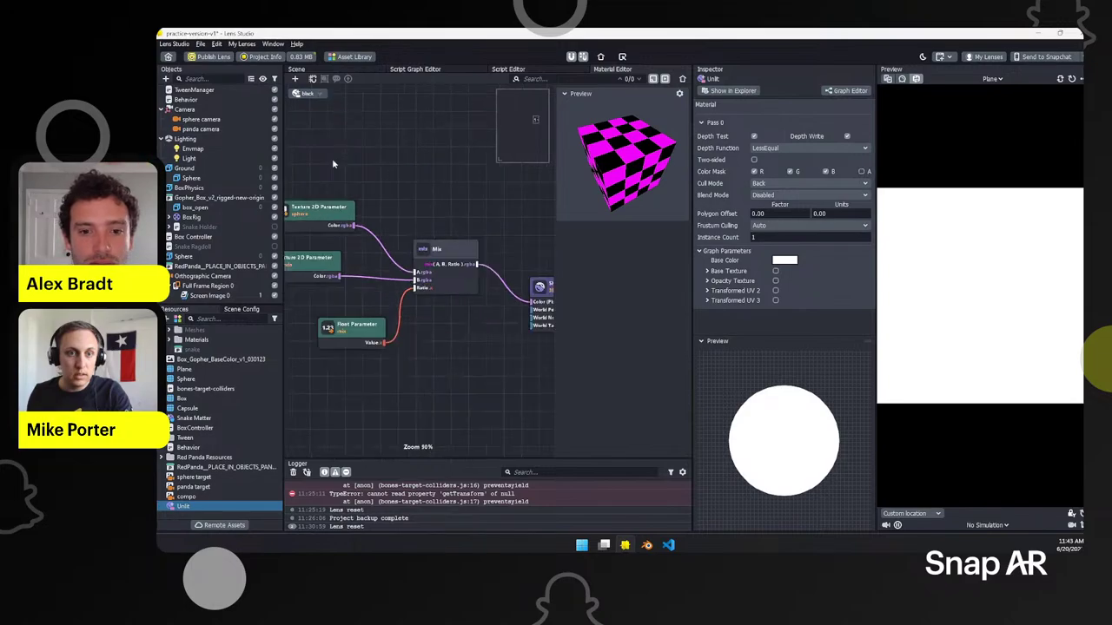
{"action": "key", "text": "ctrl+c"}
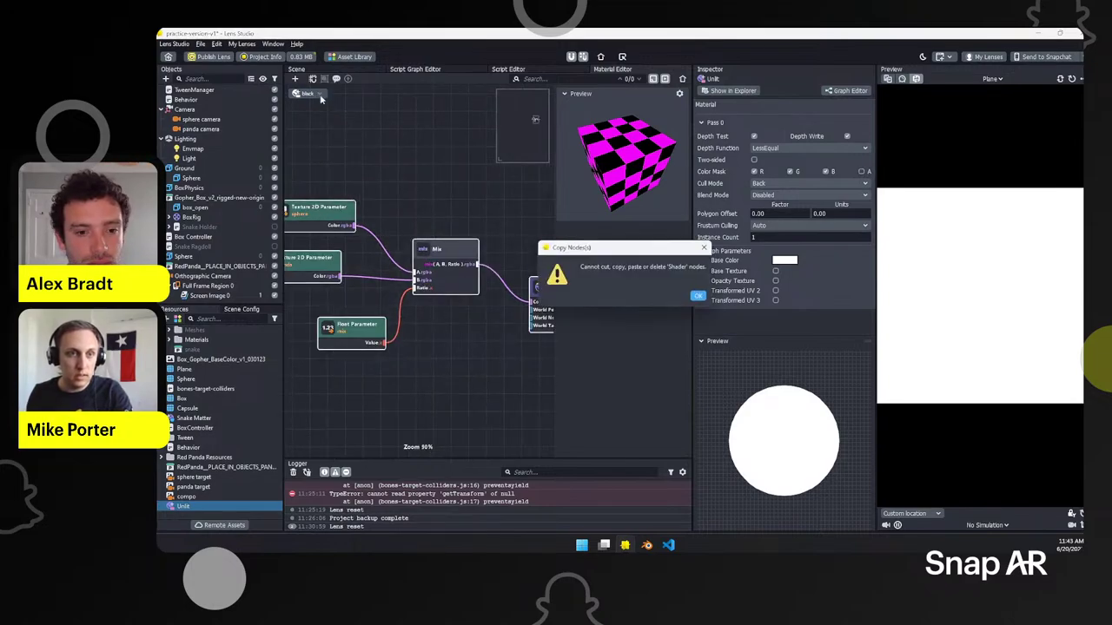
{"action": "left_click", "coordinate": [699, 297]}
Step: Copy the sphere, panda, mix parameter and Mix nodes without the Shader from the black graph, and paste them into the Unlit graph
{"action": "scroll", "coordinate": [406, 207], "scroll_direction": "down", "scroll_amount": 3}
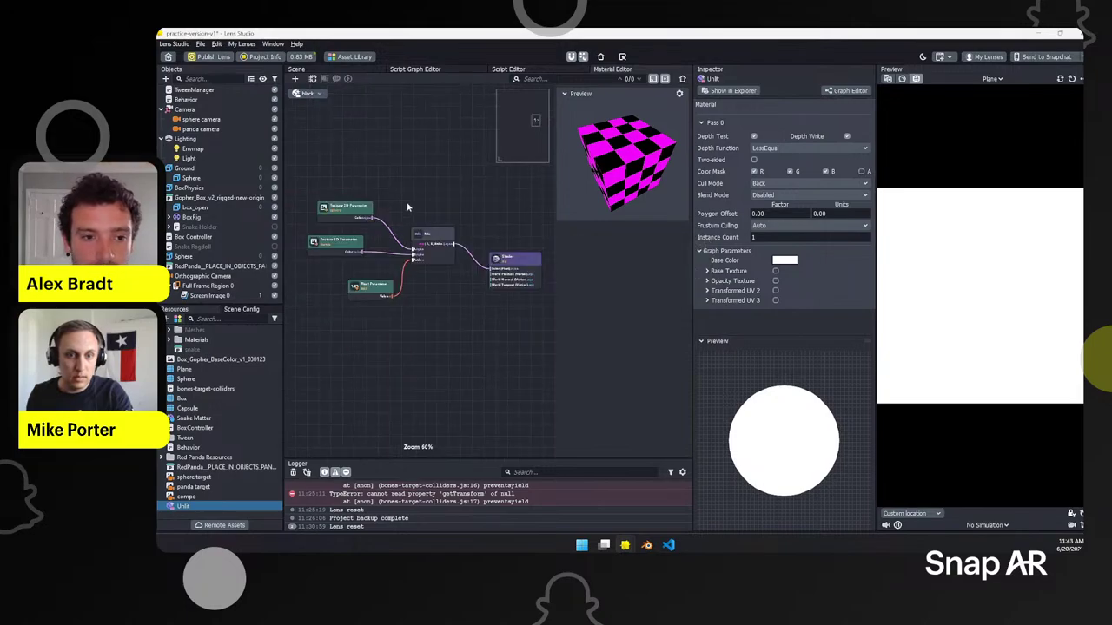
{"action": "left_click_drag", "start_coordinate": [299, 192], "coordinate": [453, 314]}
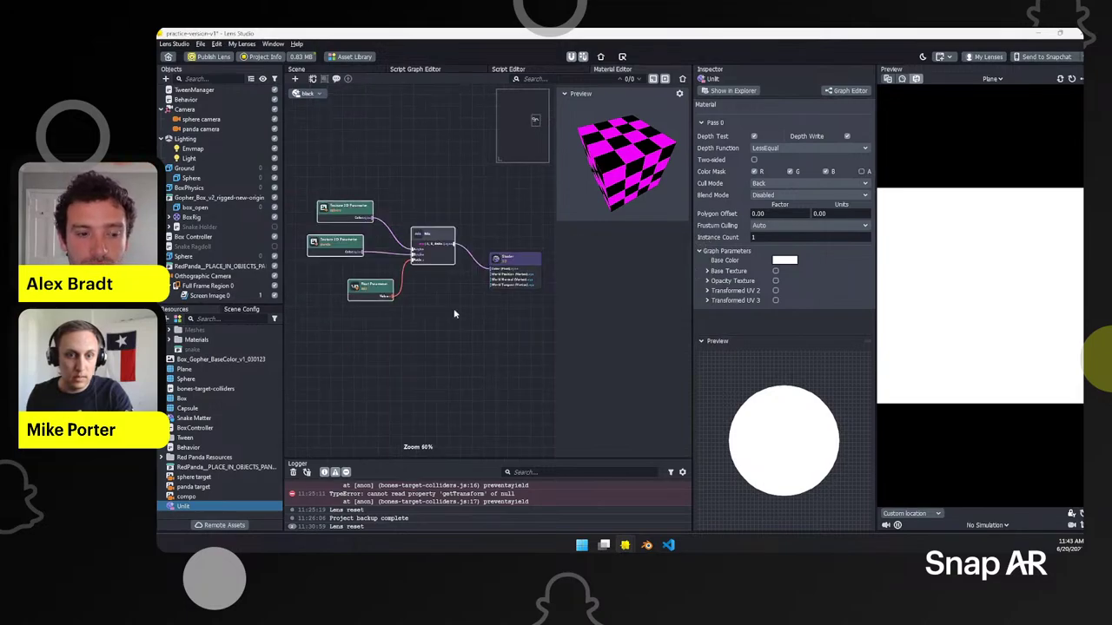
{"action": "left_click", "coordinate": [319, 93]}
{"action": "left_click", "coordinate": [346, 179]}
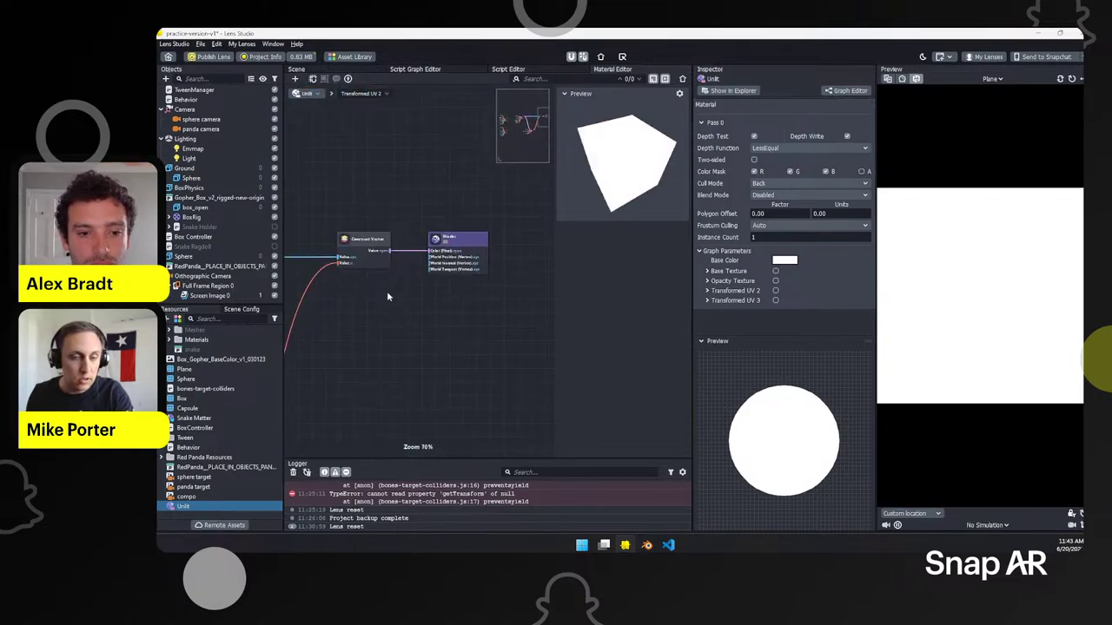
{"action": "scroll", "coordinate": [363, 171], "scroll_direction": "up", "scroll_amount": 2}
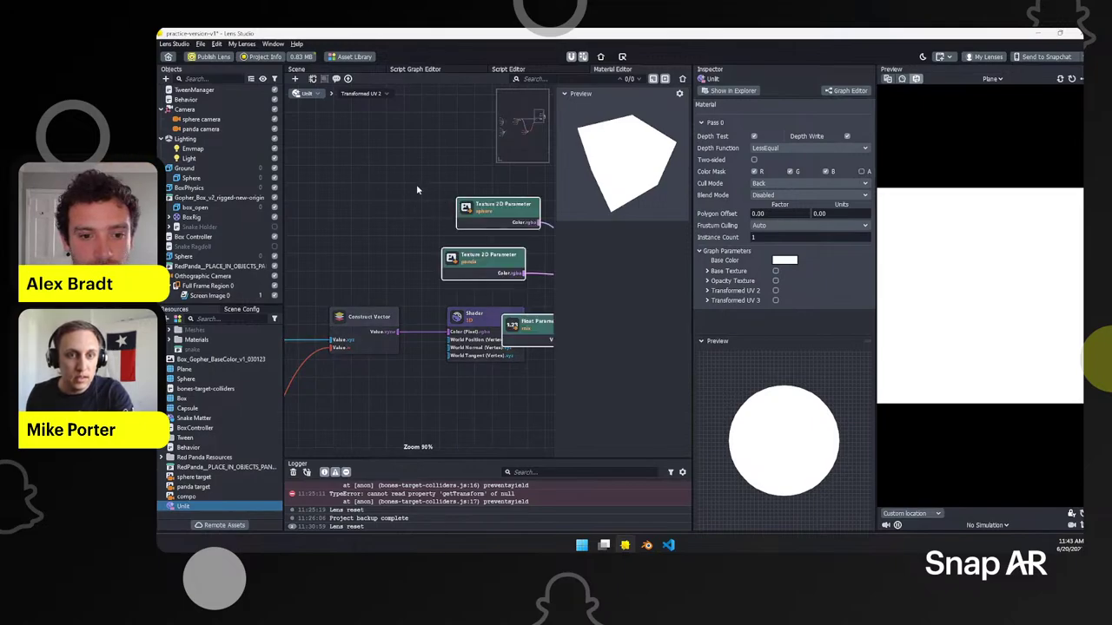
Step: Connect the pasted Mix node's output to the Unlit Shader's Color (Pixel) input and shift the Mix node slightly down
{"action": "middle_click_drag", "start_coordinate": [364, 189], "coordinate": [349, 189]}
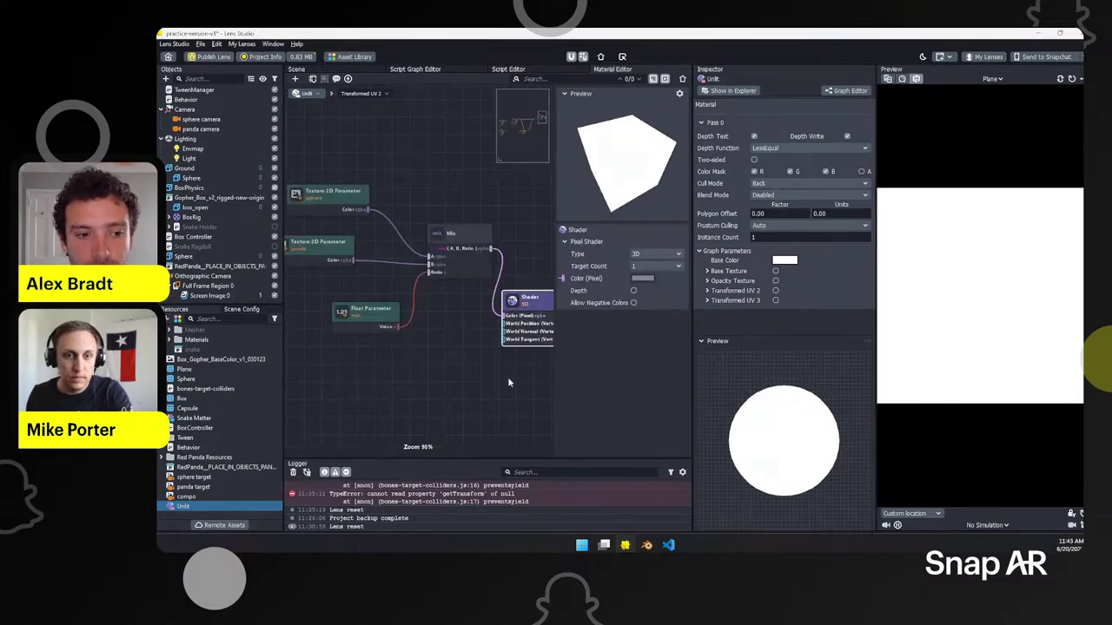
{"action": "middle_click_drag", "start_coordinate": [509, 382], "coordinate": [463, 363]}
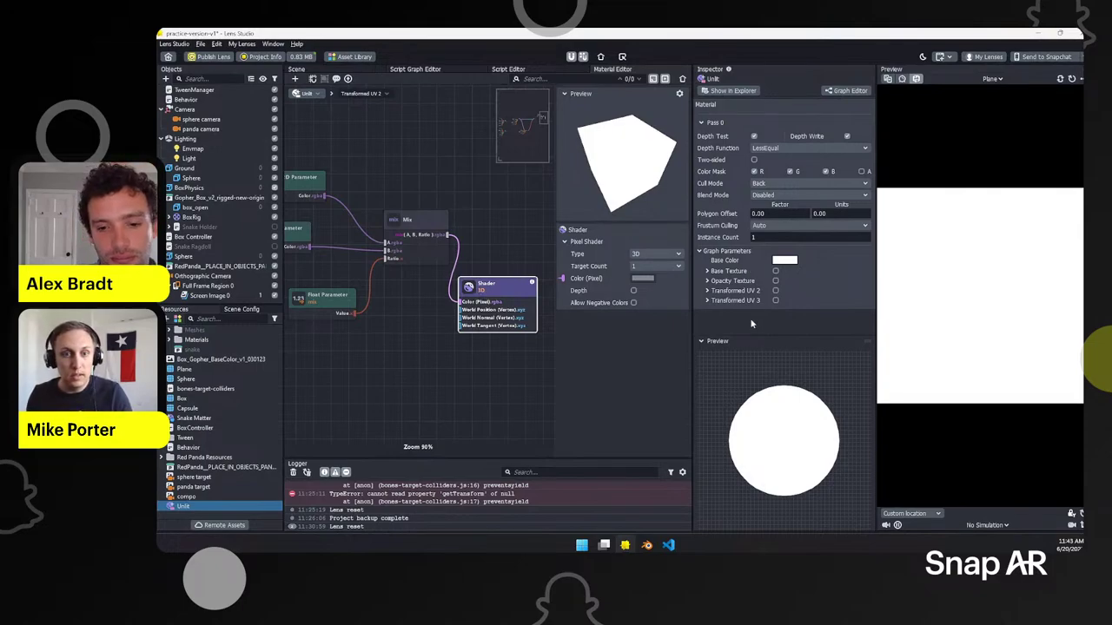
{"action": "left_click_drag", "start_coordinate": [408, 222], "coordinate": [396, 252]}
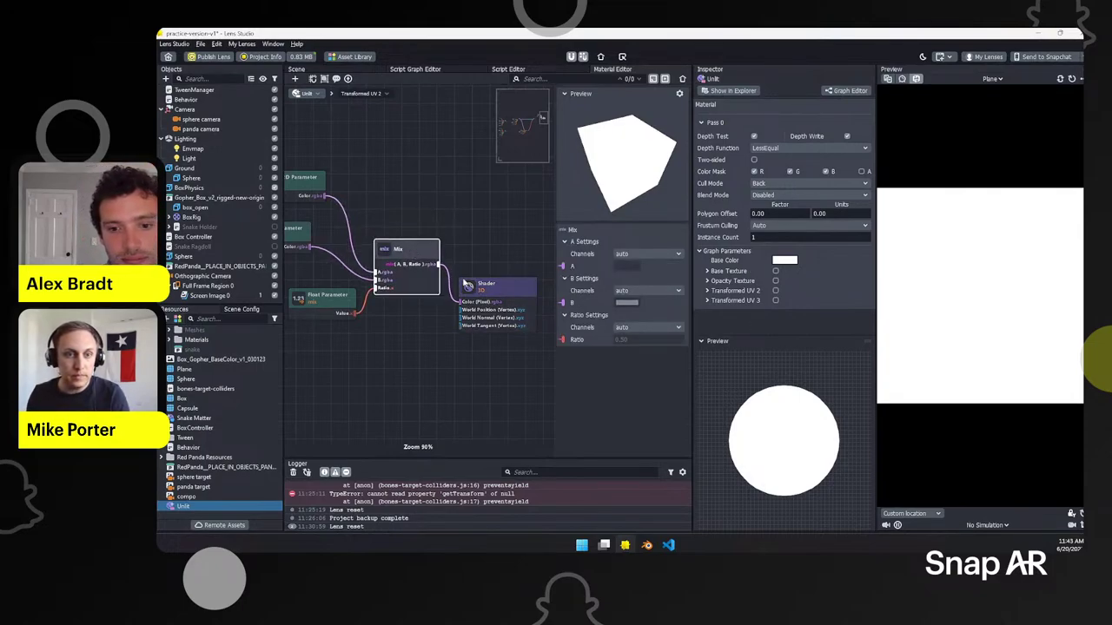
{"action": "left_click", "coordinate": [489, 288]}
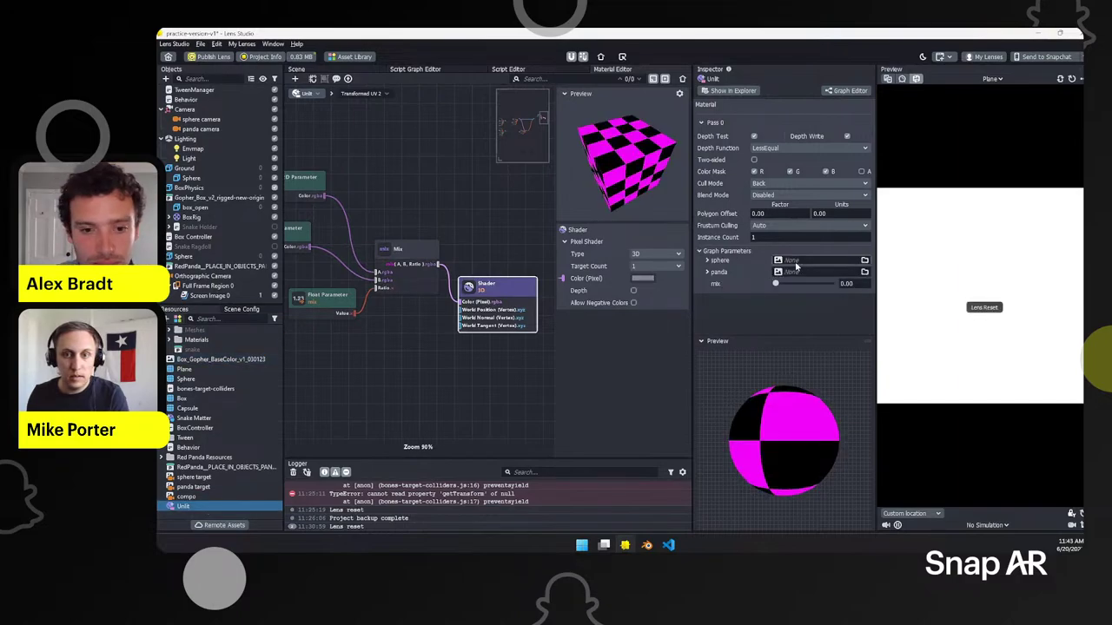
Step: Assign sphere target to the Unlit material's sphere texture and panda target to its panda texture, and try the mix slider
{"action": "left_click", "coordinate": [791, 260]}
{"action": "left_click", "coordinate": [599, 290]}
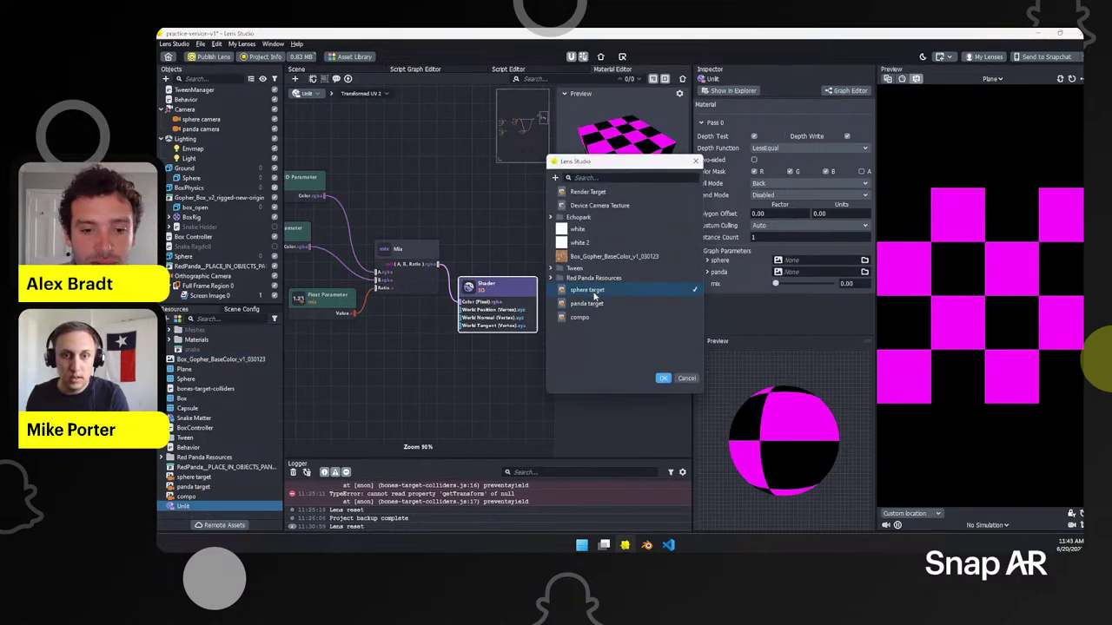
{"action": "left_click", "coordinate": [791, 272]}
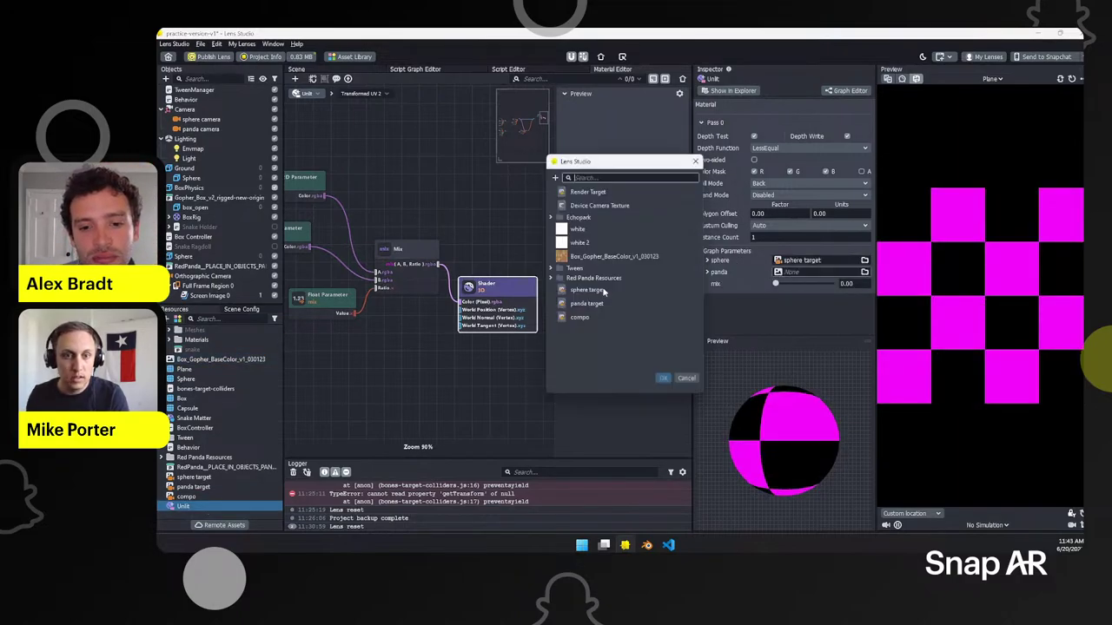
{"action": "left_click", "coordinate": [588, 303]}
{"action": "left_click", "coordinate": [662, 379]}
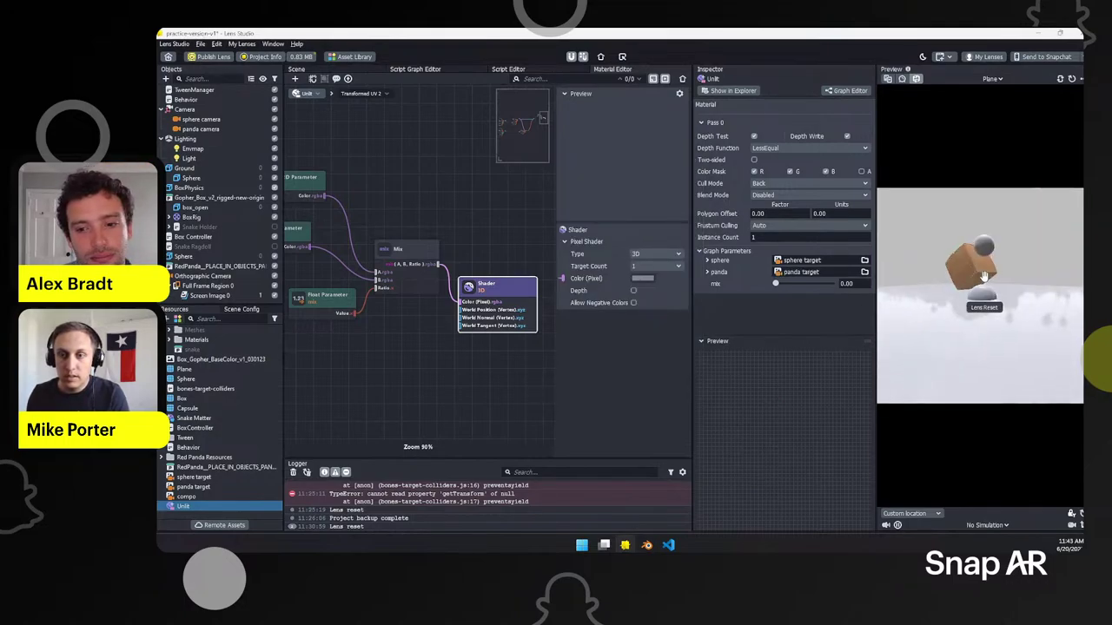
{"action": "mouse_move", "coordinate": [776, 284]}
{"action": "left_mouse_down"}
{"action": "mouse_move", "coordinate": [838, 287]}
{"action": "mouse_move", "coordinate": [770, 287]}
{"action": "left_mouse_up"}
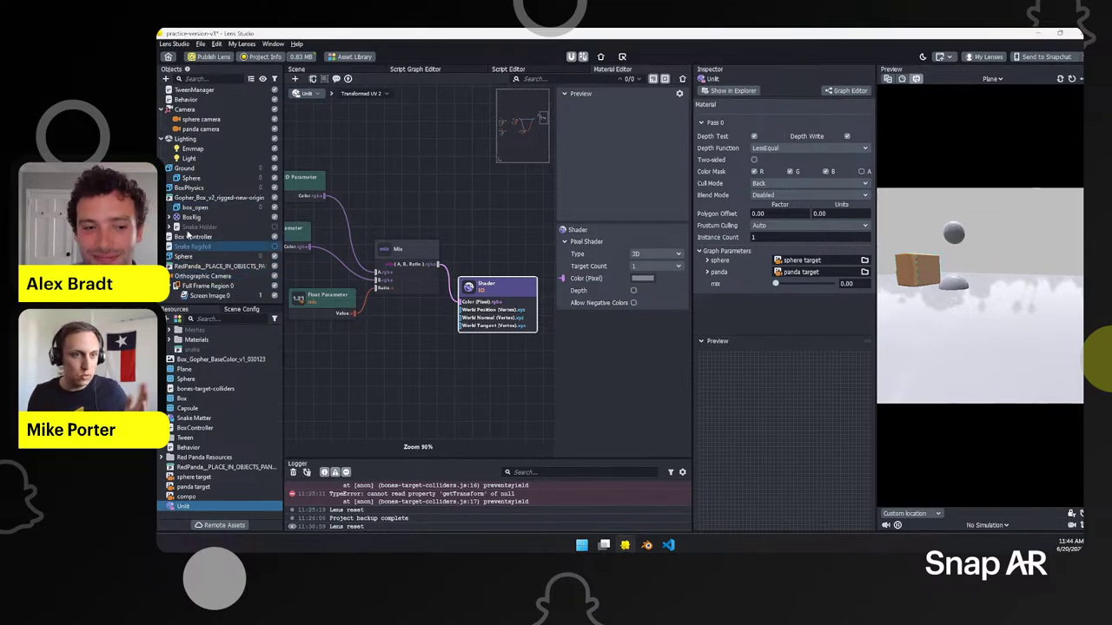
Step: Add a Script component to the Orthographic Camera and assign it the TweenValue script
{"action": "left_click", "coordinate": [204, 276]}
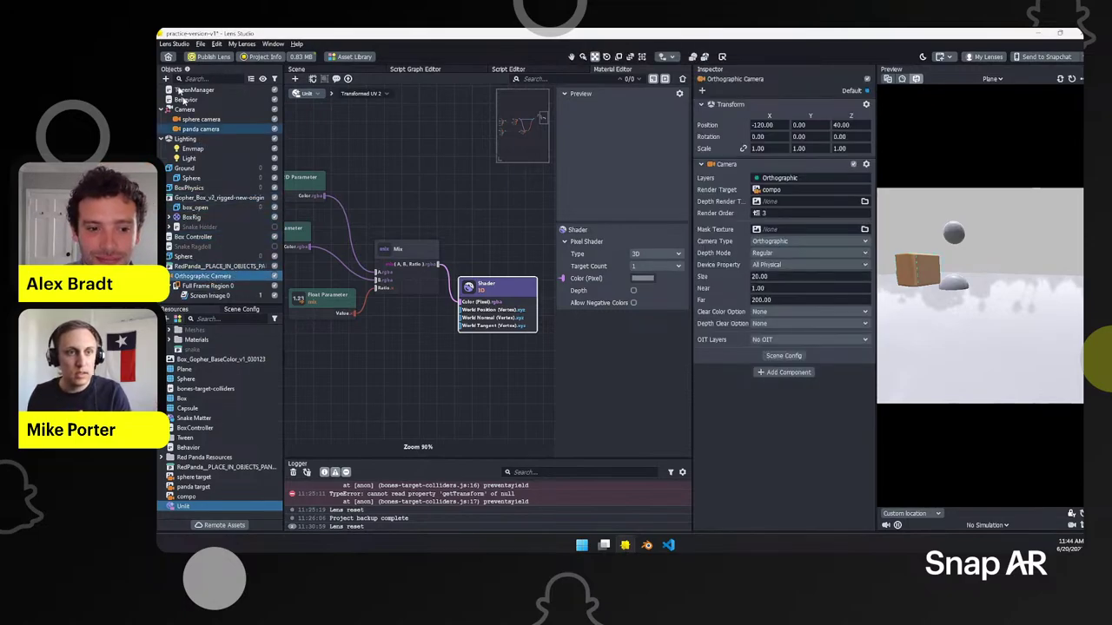
{"action": "left_click", "coordinate": [777, 372]}
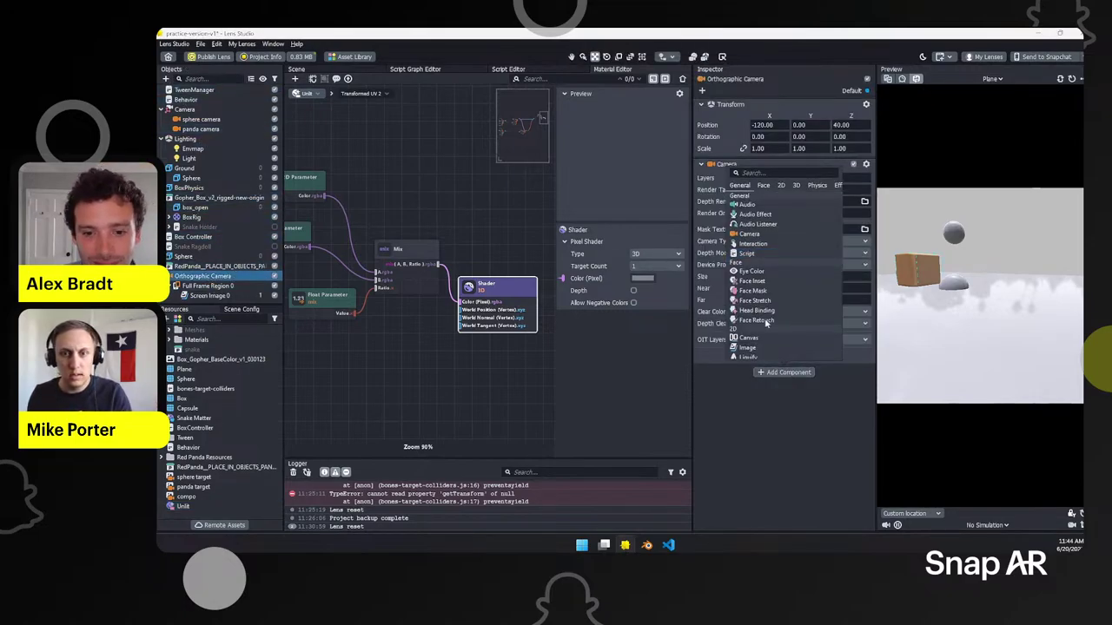
{"action": "left_click", "coordinate": [753, 255]}
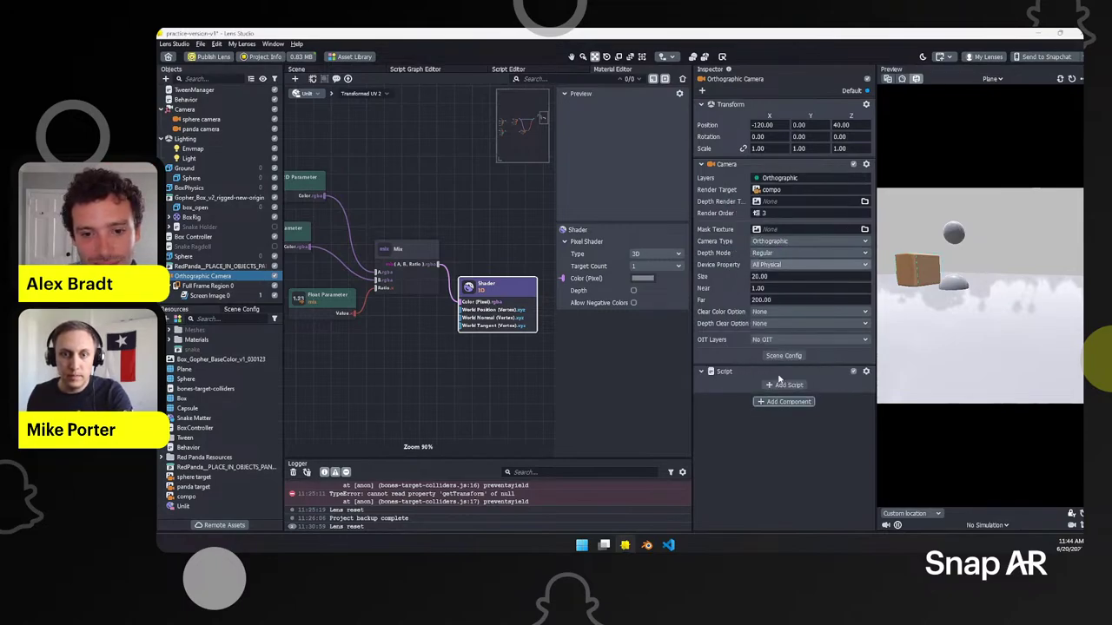
{"action": "left_click", "coordinate": [785, 385]}
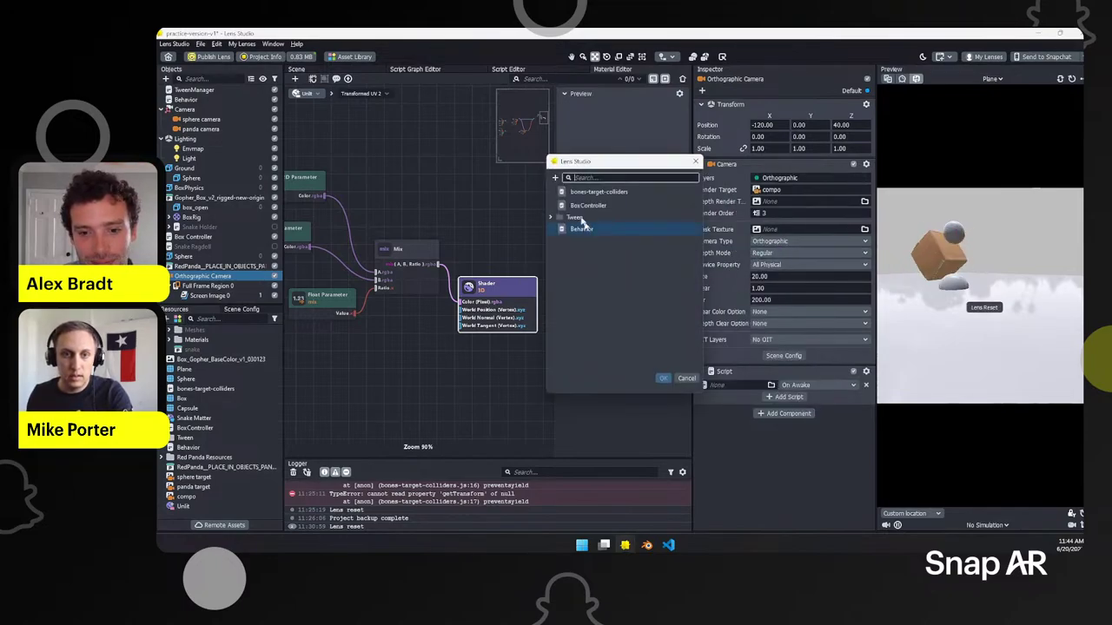
{"action": "left_click", "coordinate": [559, 265]}
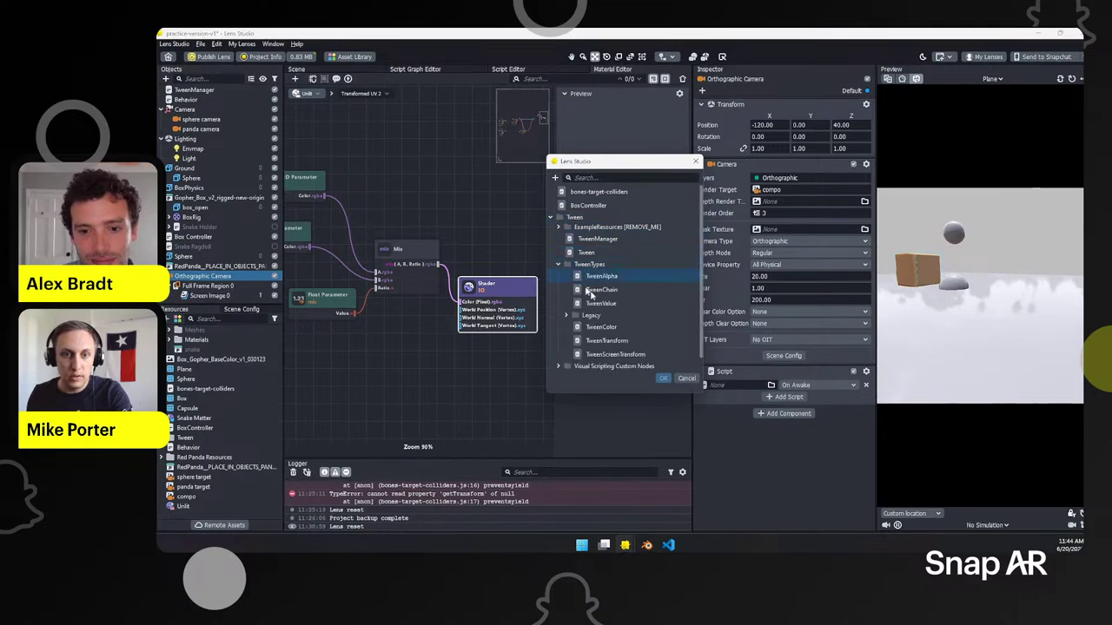
{"action": "left_click", "coordinate": [615, 304]}
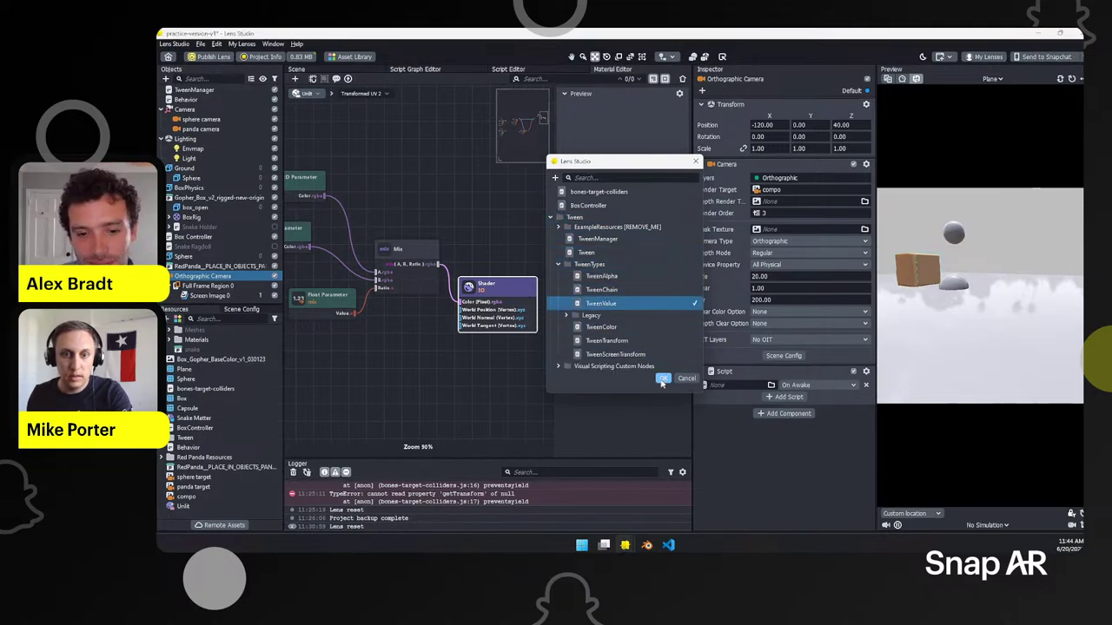
{"action": "left_click", "coordinate": [662, 379]}
Step: Set the TweenValue script's data type to Float, its loop type to Ping Pong and its time to 3.00
{"action": "scroll", "coordinate": [738, 397], "scroll_direction": "down", "scroll_amount": 1}
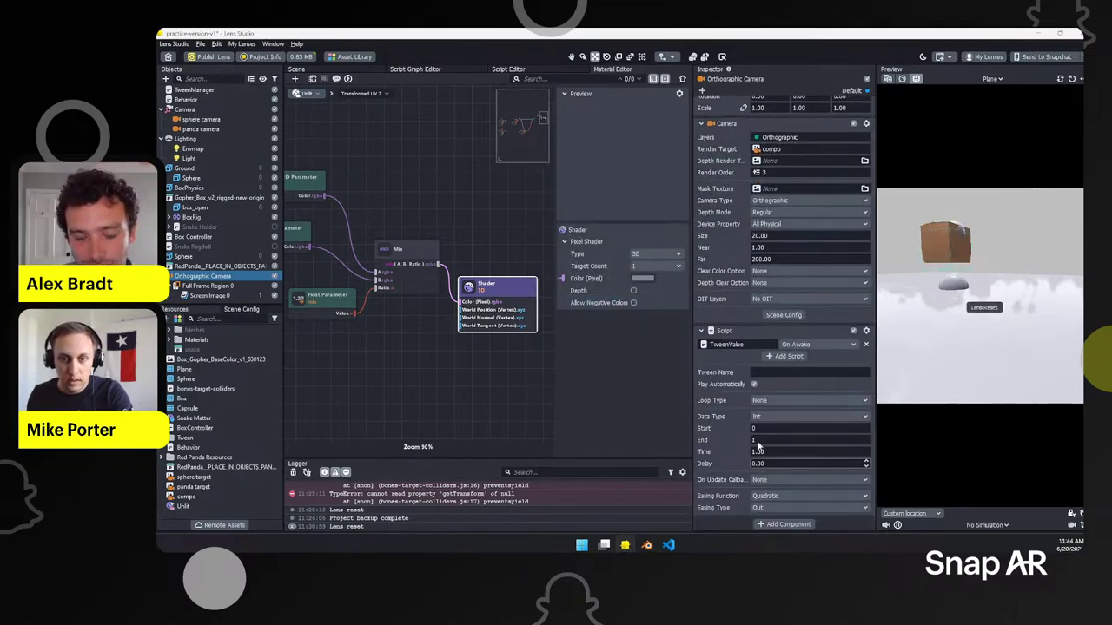
{"action": "left_click", "coordinate": [772, 416]}
{"action": "left_click", "coordinate": [774, 429]}
{"action": "left_click", "coordinate": [777, 401]}
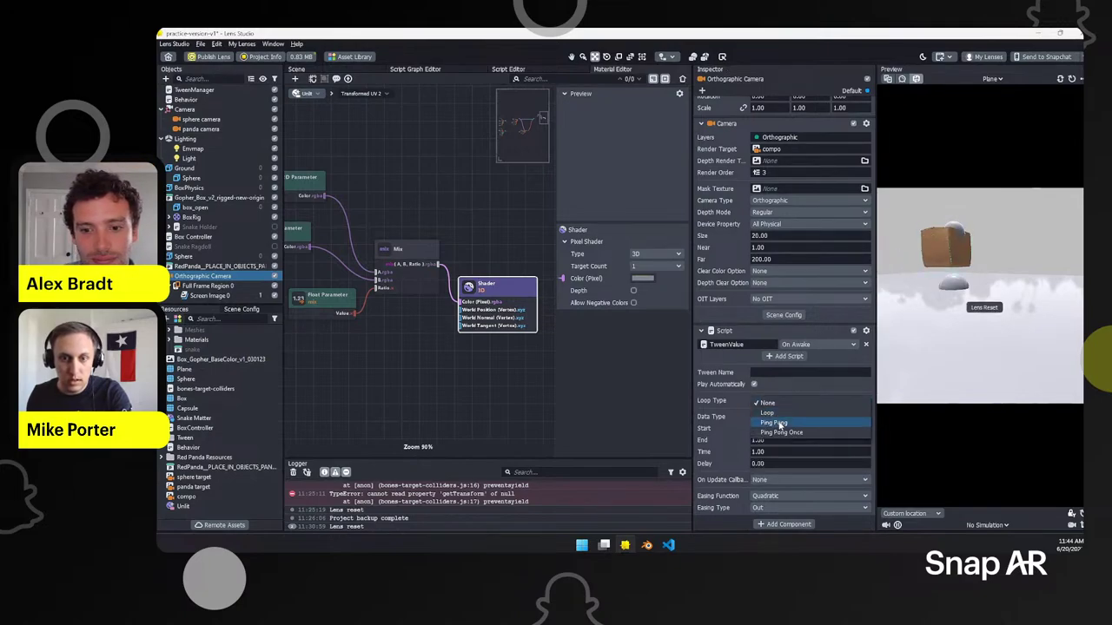
{"action": "left_click", "coordinate": [779, 423]}
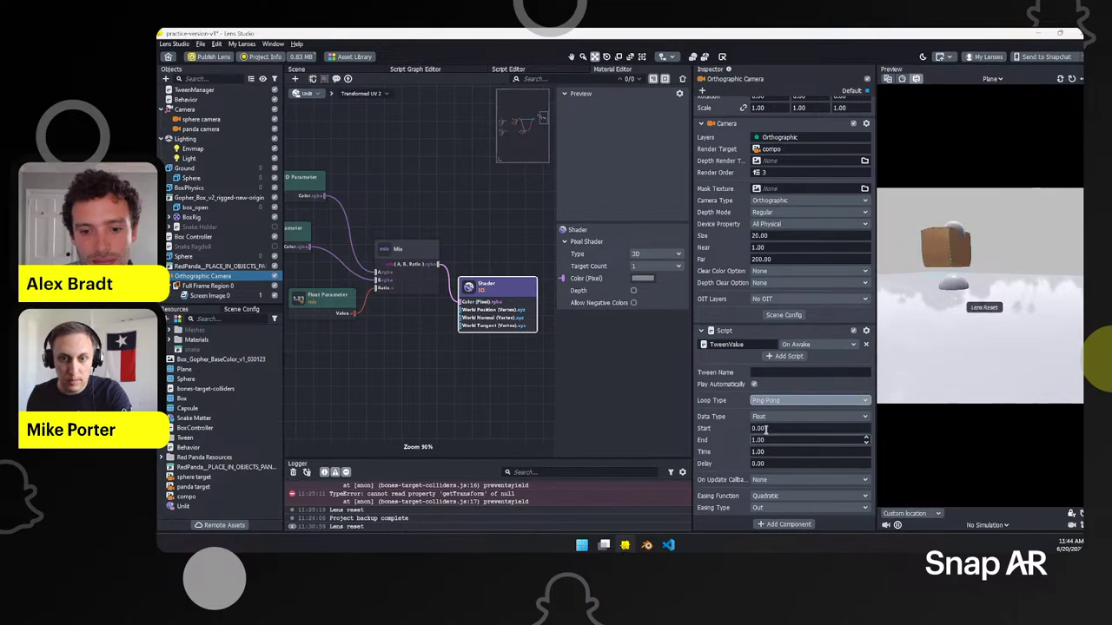
{"action": "left_click", "coordinate": [763, 440]}
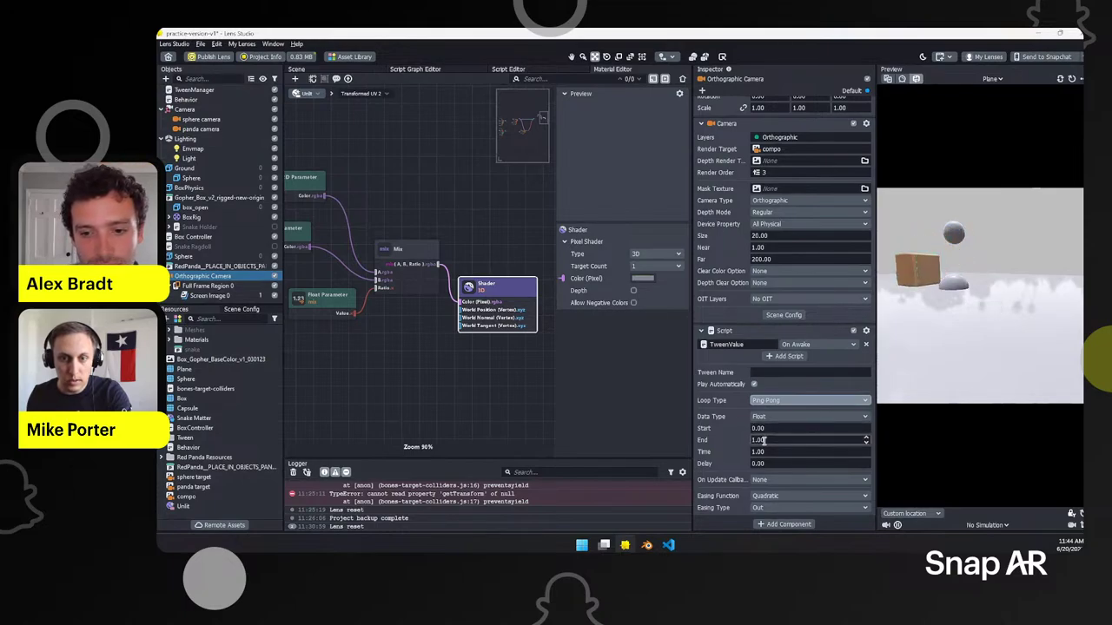
{"action": "left_click", "coordinate": [750, 451]}
{"action": "type", "text": "3"}
{"action": "key", "text": "Return"}
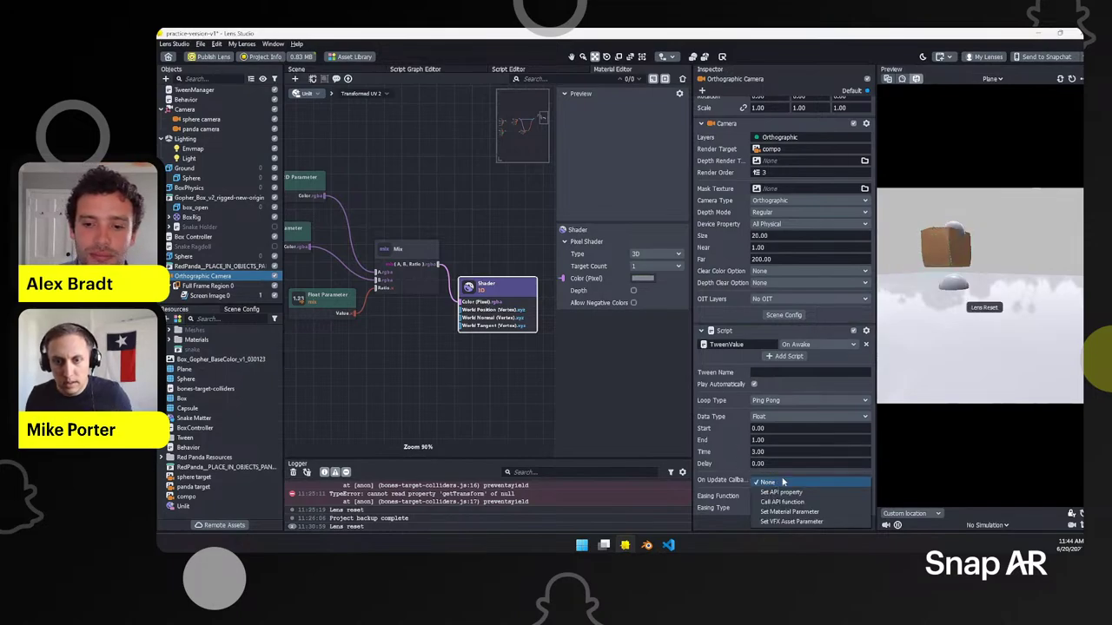
Step: Set the tween's update callback to Set Material Parameter, targeting the Unlit material's mix property
{"action": "left_click", "coordinate": [808, 479]}
{"action": "left_click", "coordinate": [739, 445]}
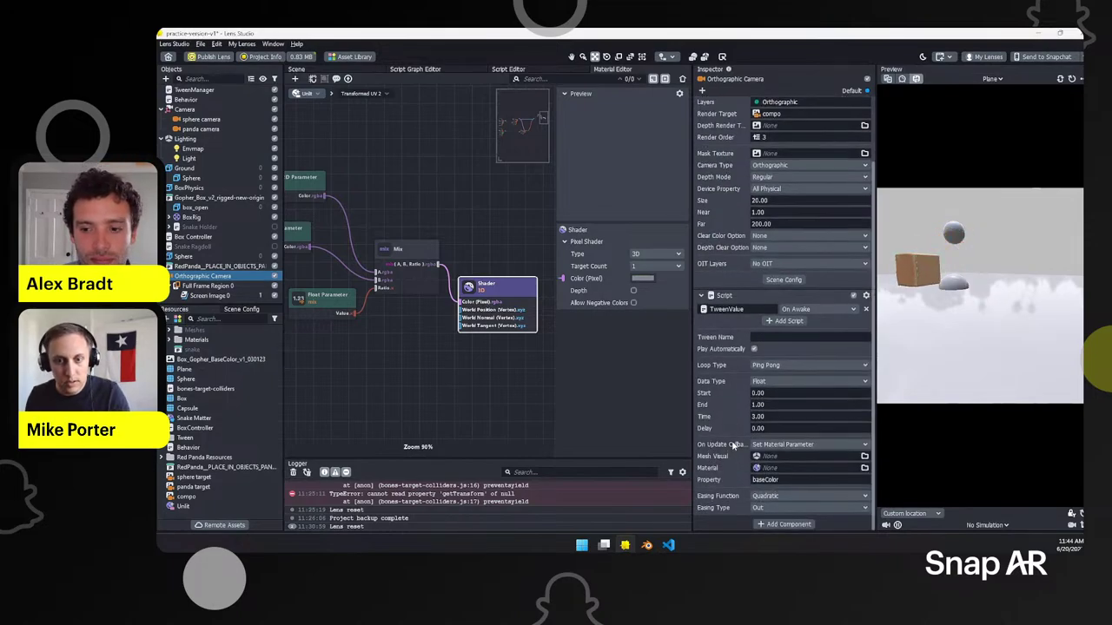
{"action": "left_click", "coordinate": [770, 468]}
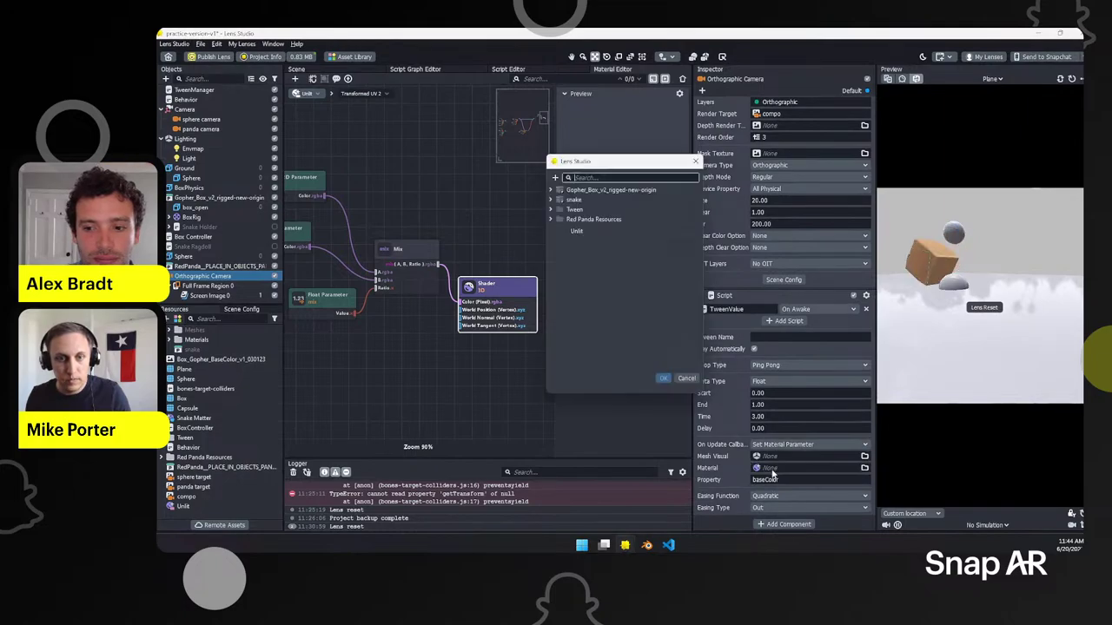
{"action": "left_click", "coordinate": [575, 231]}
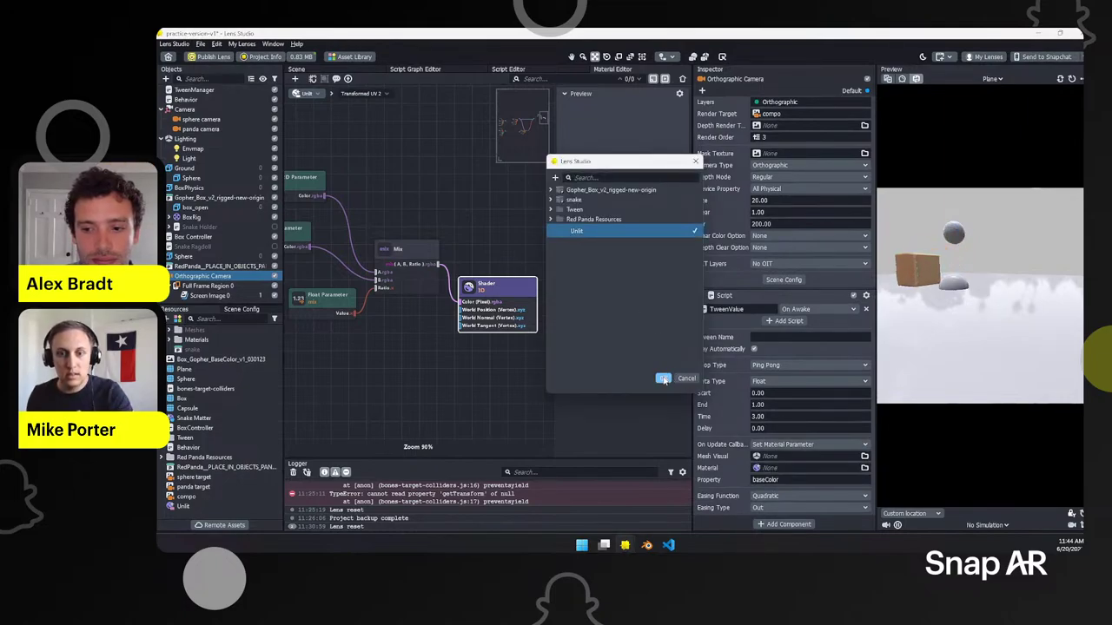
{"action": "left_click", "coordinate": [663, 380]}
{"action": "left_click", "coordinate": [744, 474]}
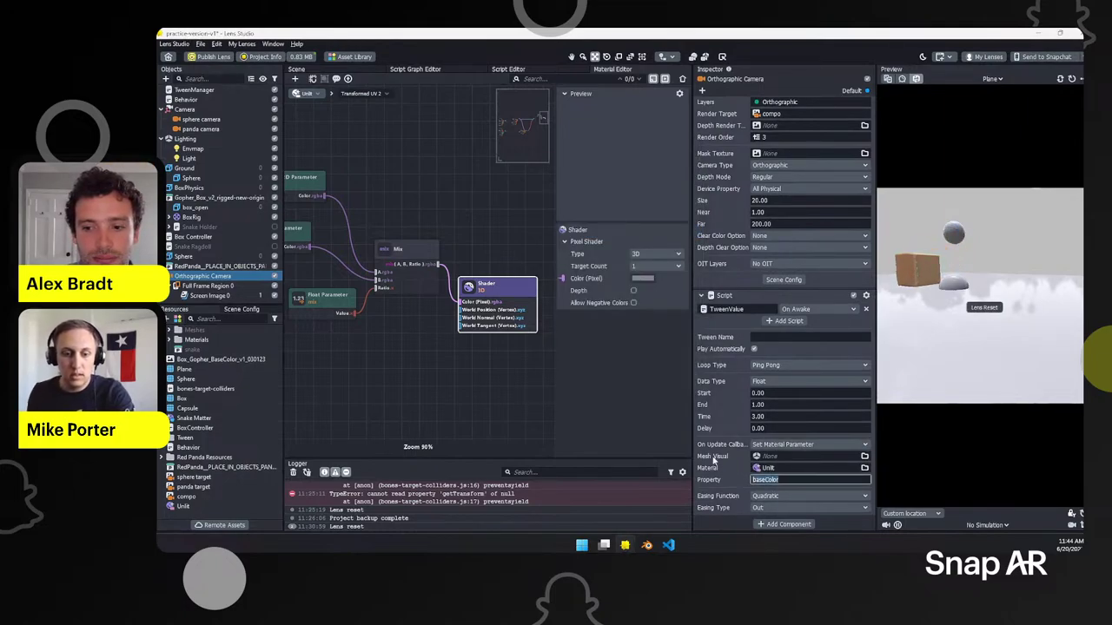
{"action": "type", "text": "mix"}
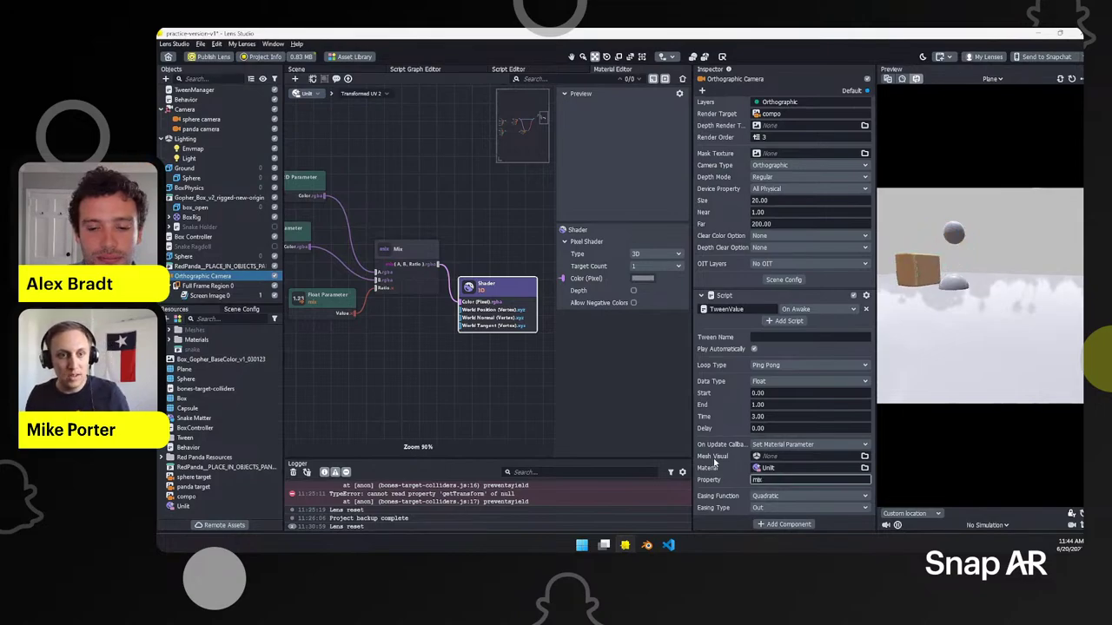
{"action": "key", "text": "Return"}
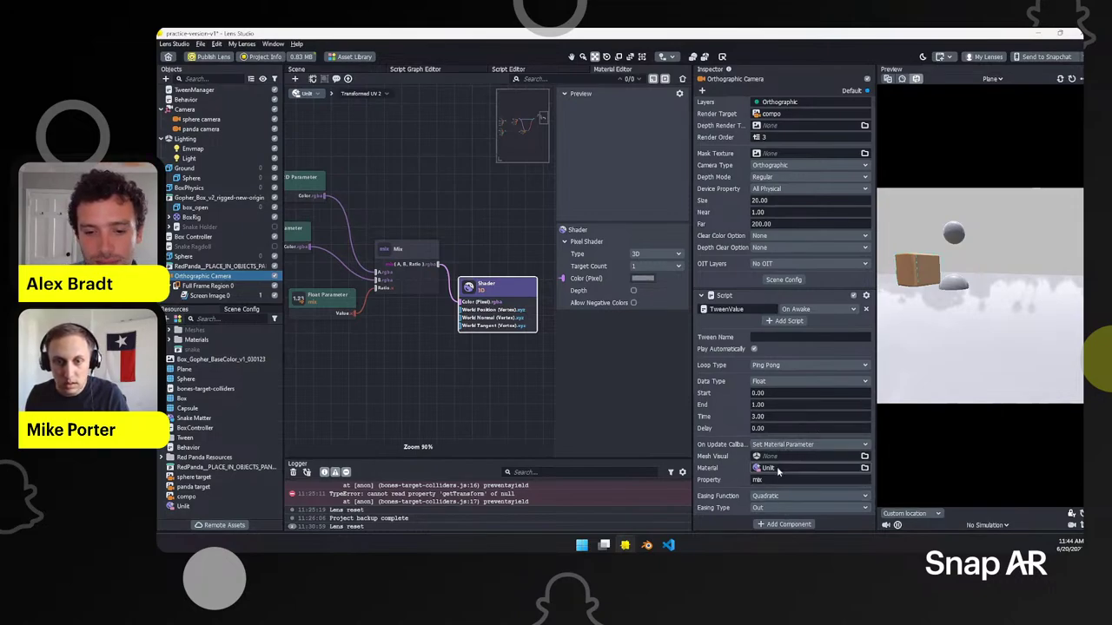
Step: Set the TweenValue script's easing function to Linear and its easing type to In / Out
{"action": "left_click", "coordinate": [799, 496]}
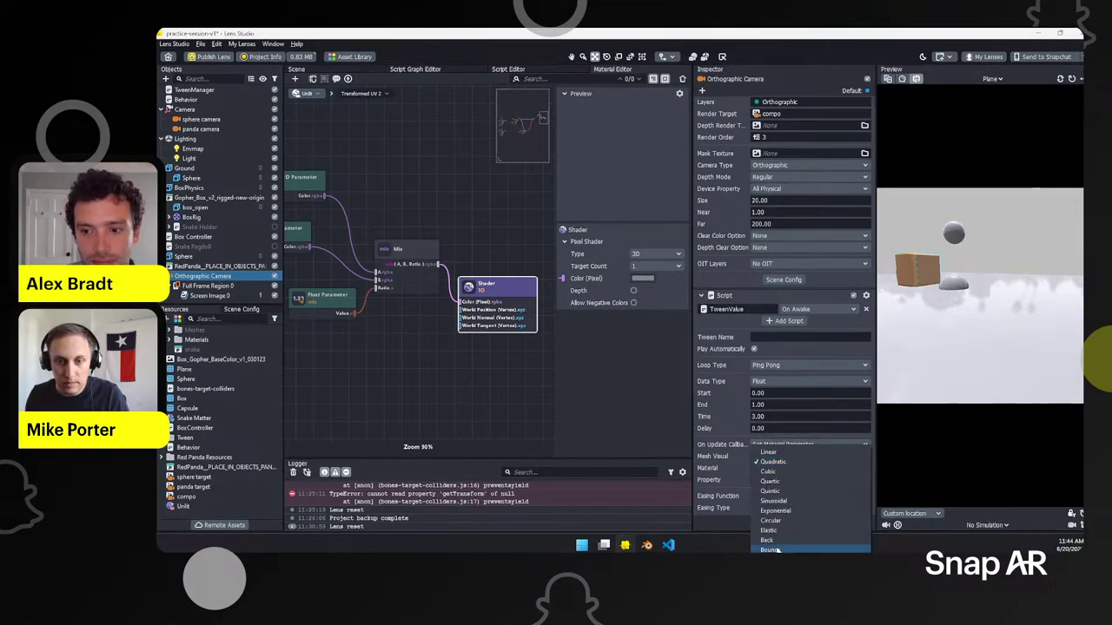
{"action": "left_click", "coordinate": [769, 452]}
{"action": "left_click", "coordinate": [806, 515]}
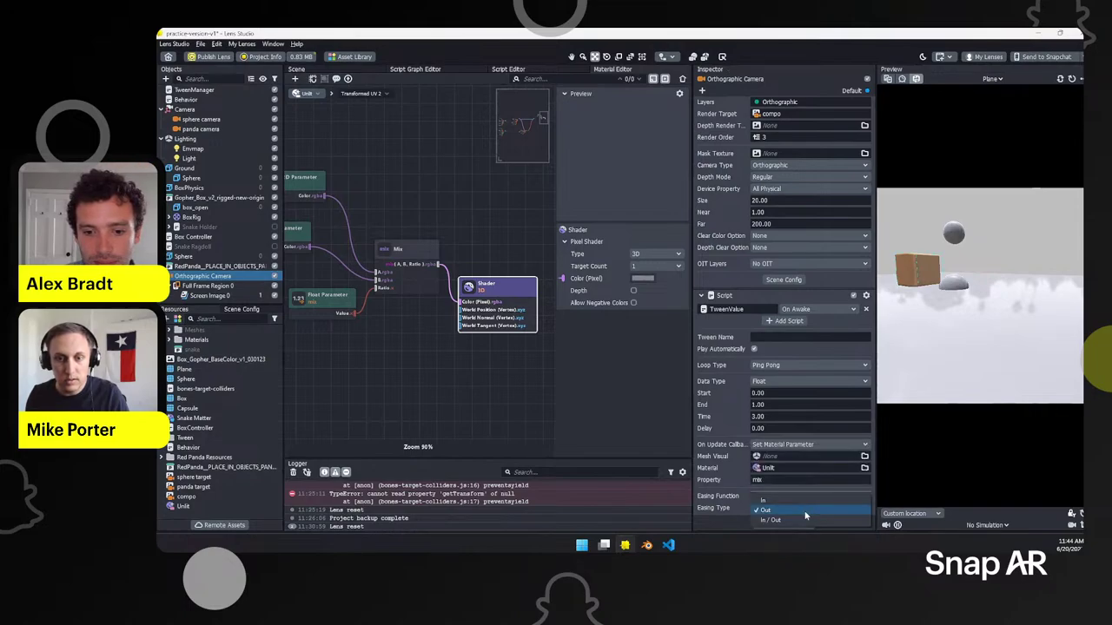
{"action": "left_click", "coordinate": [808, 519]}
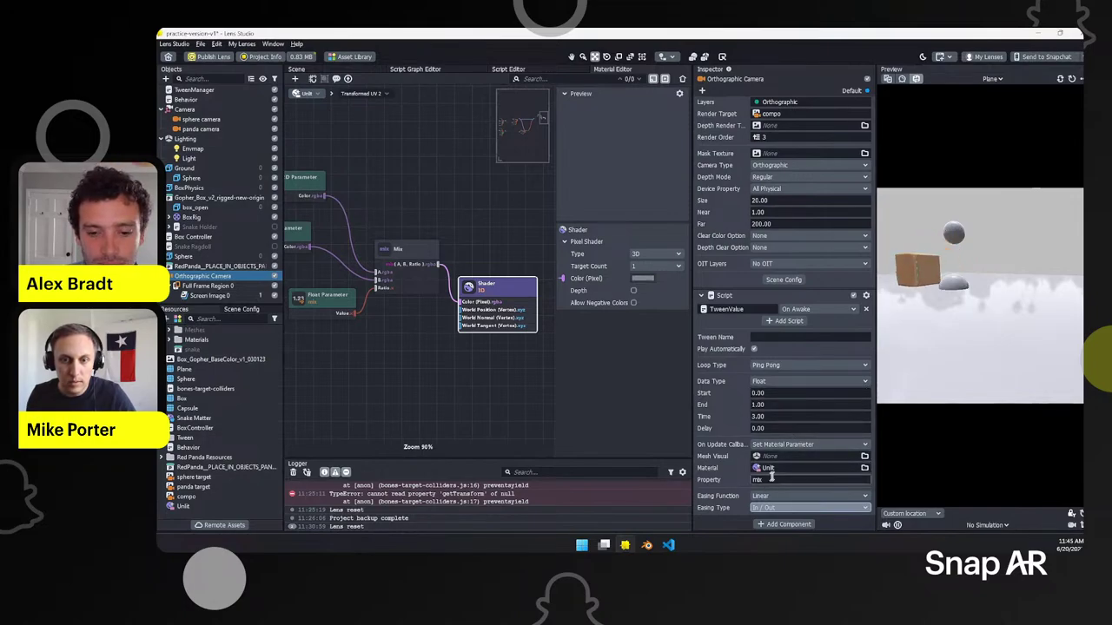
Step: Enlarge the Logger to check the tween warnings, and set the mix Float Parameter's script name to mixy
{"action": "middle_click_drag", "start_coordinate": [415, 367], "coordinate": [469, 344]}
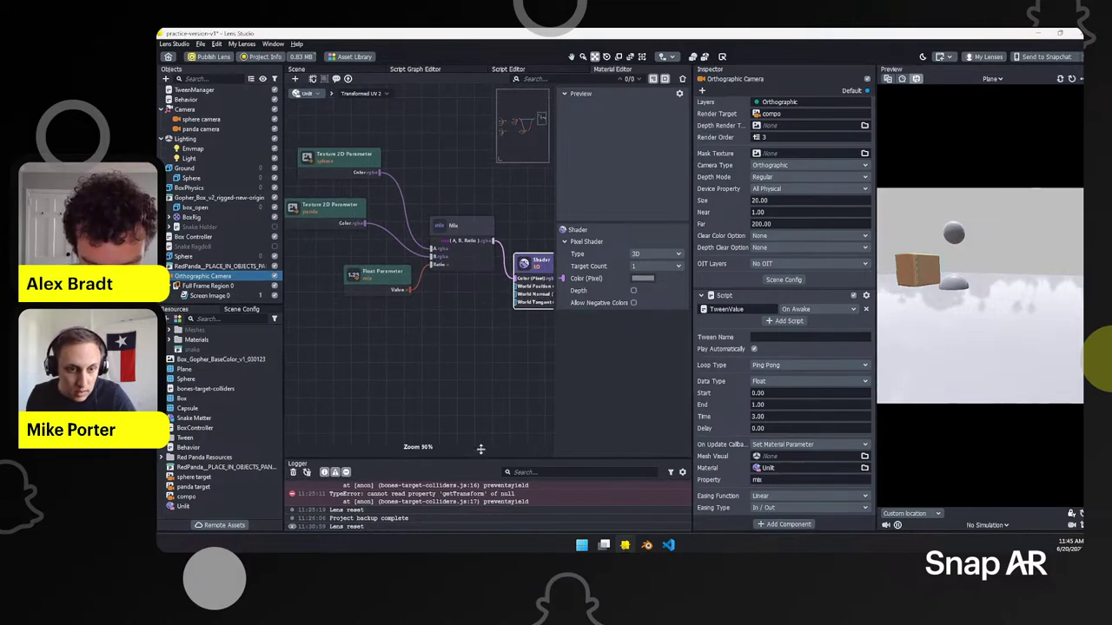
{"action": "left_click_drag", "start_coordinate": [481, 449], "coordinate": [479, 342]}
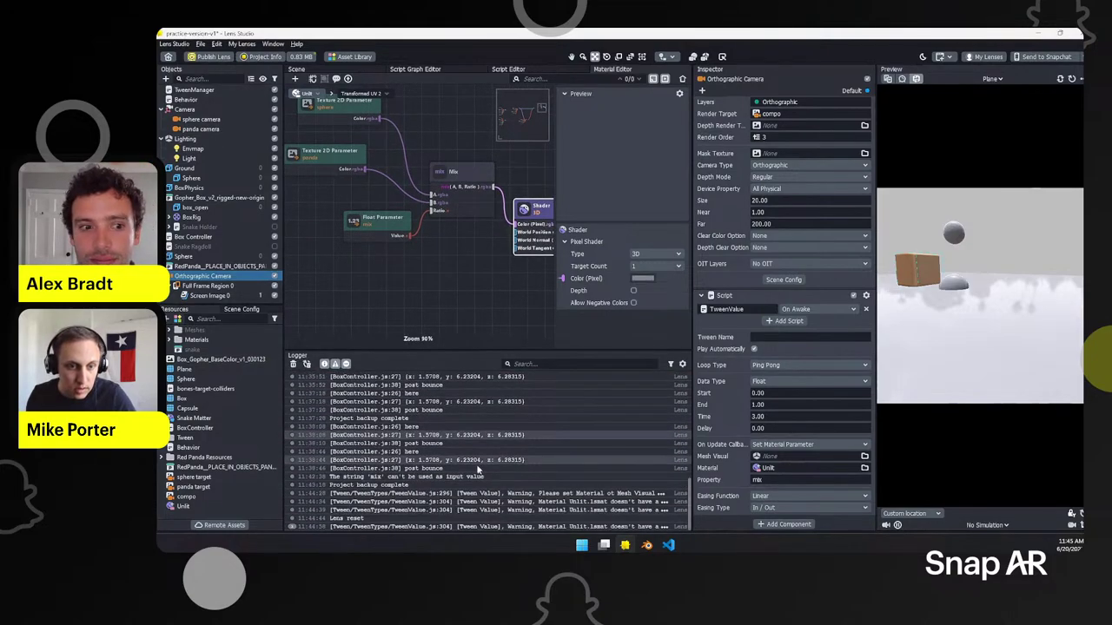
{"action": "left_click", "coordinate": [539, 513]}
{"action": "left_click", "coordinate": [368, 225]}
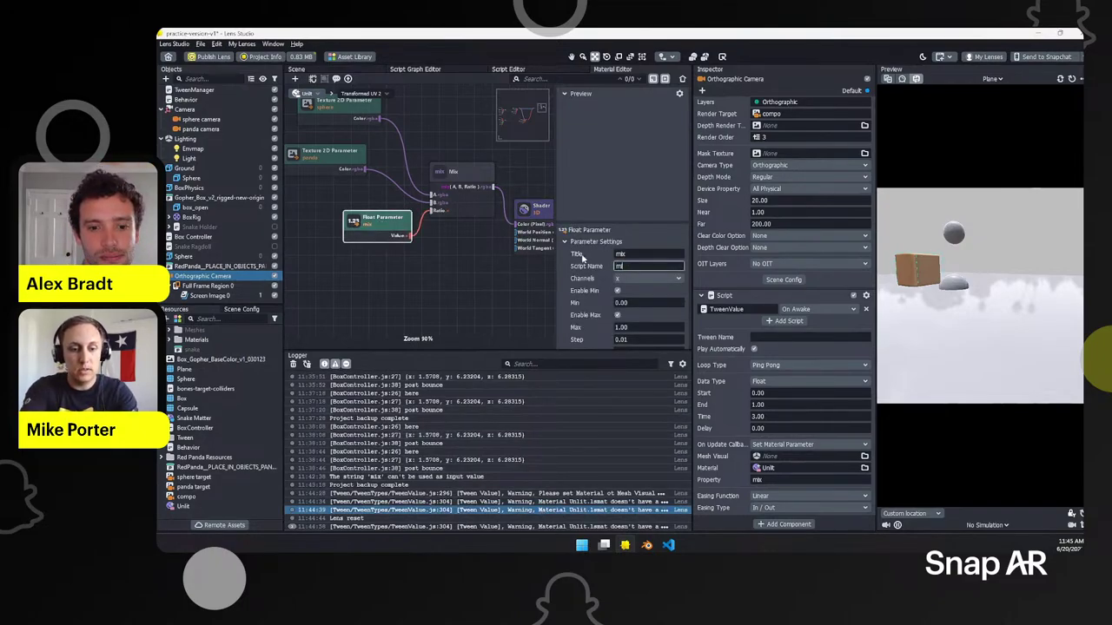
{"action": "type", "text": "Tweak_N3"}
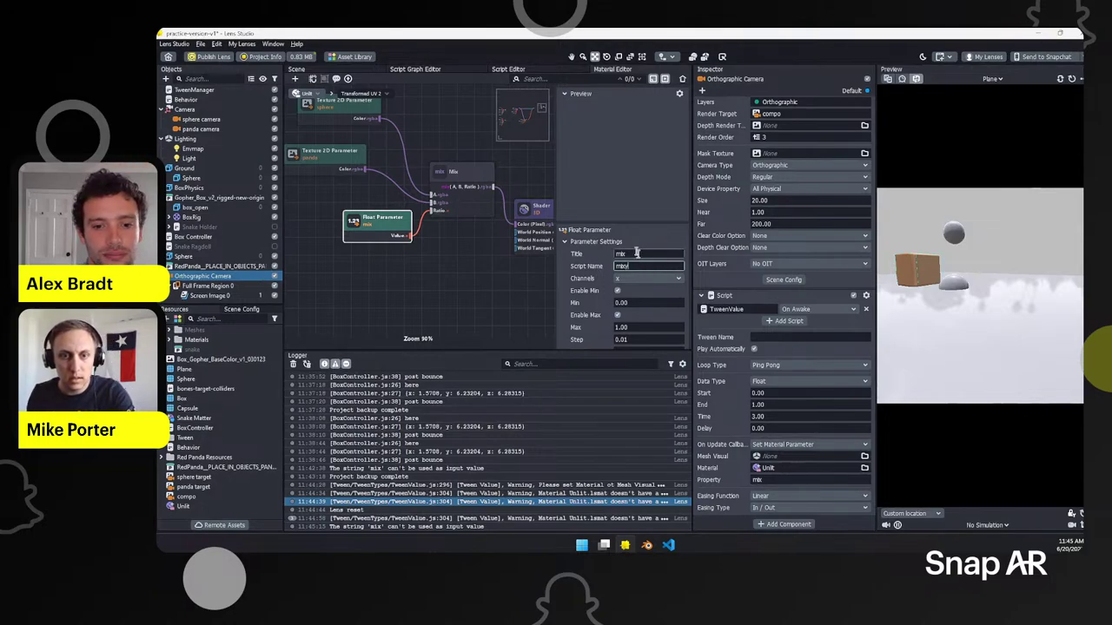
Step: Set the TweenValue script's material property to mixy and widen the lens preview
{"action": "left_click", "coordinate": [768, 479]}
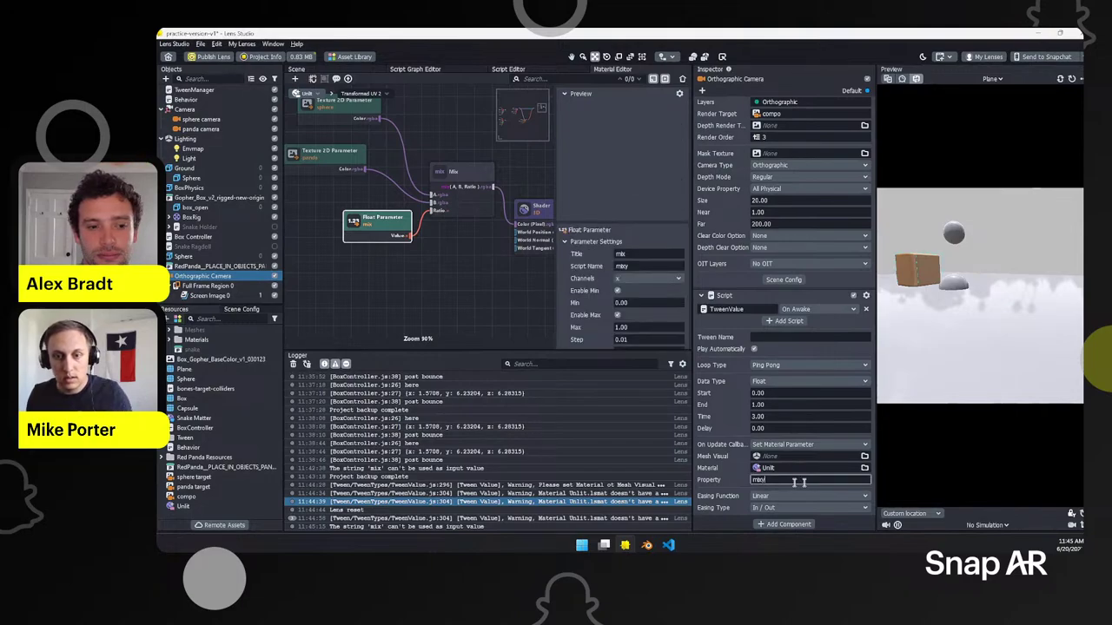
{"action": "key", "text": "Return"}
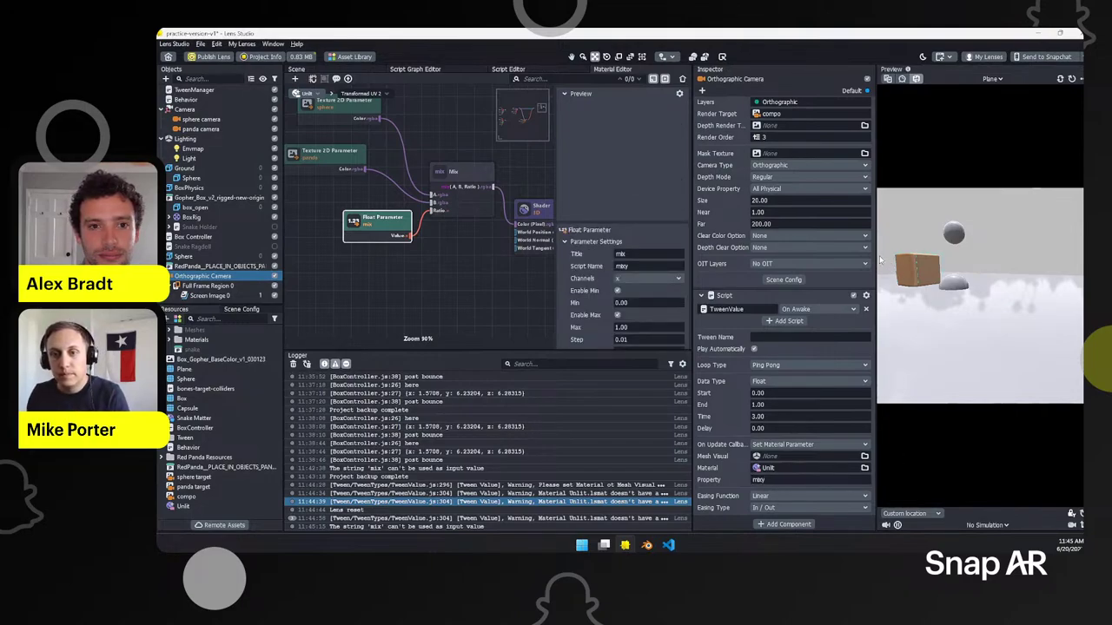
{"action": "left_click_drag", "start_coordinate": [875, 255], "coordinate": [854, 258]}
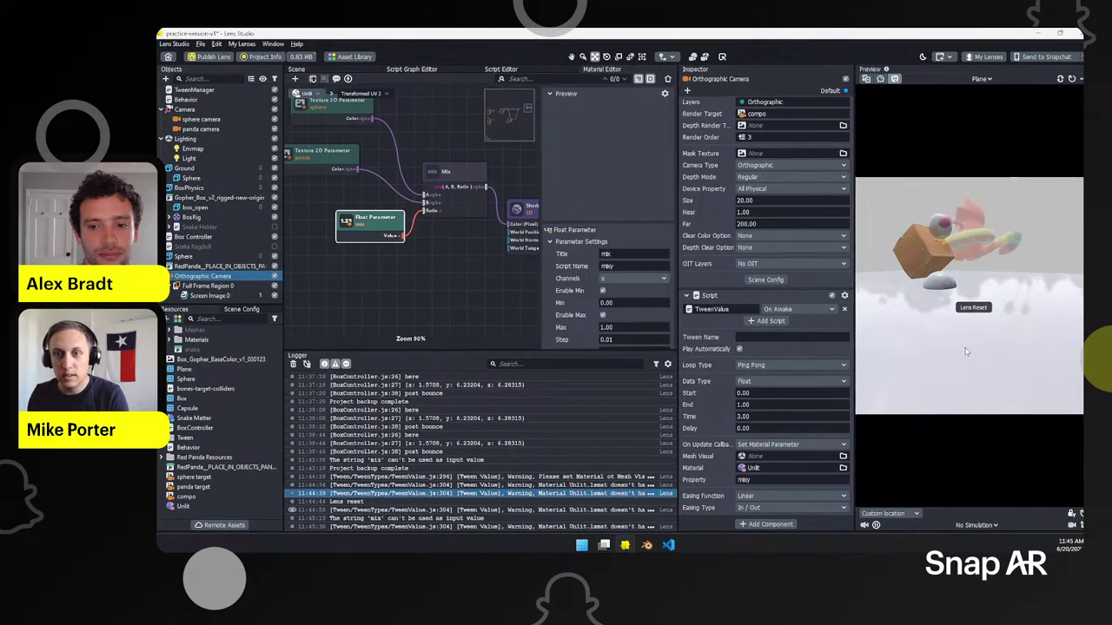